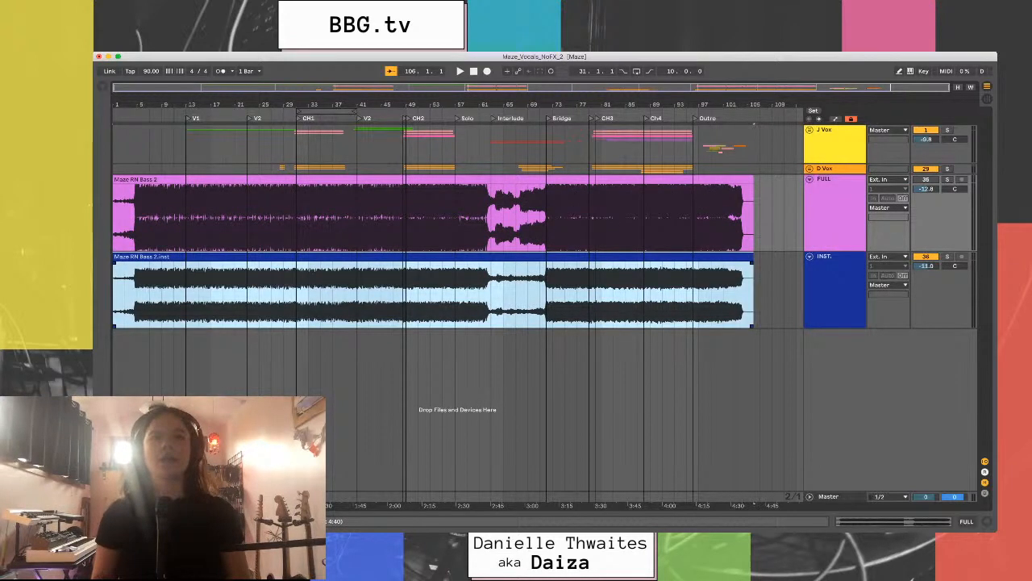
- Place the insert marker at bar 31 on the INST. track and fold the FULL and INST. tracks
left_click(296, 290)
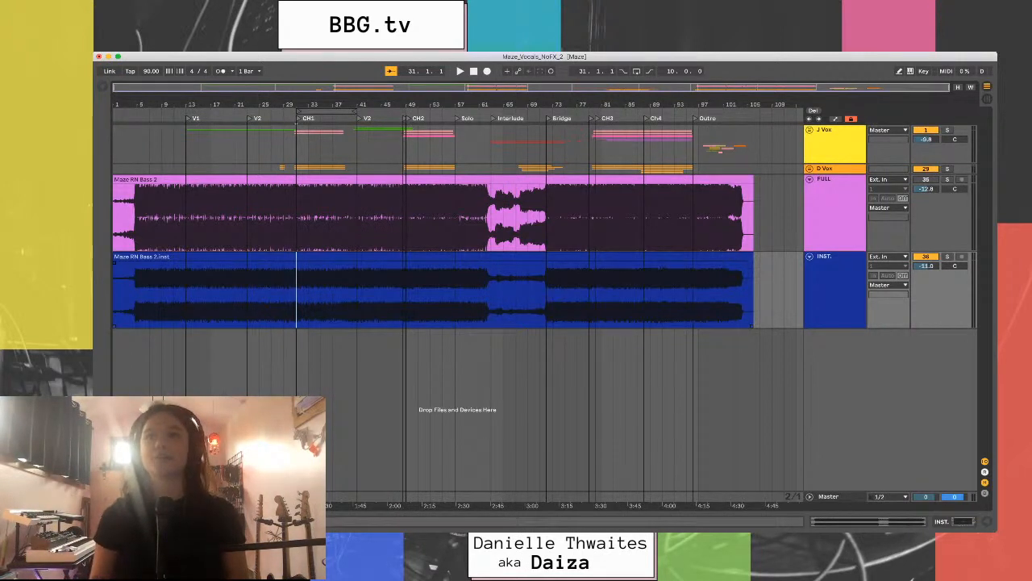
left_click(810, 179)
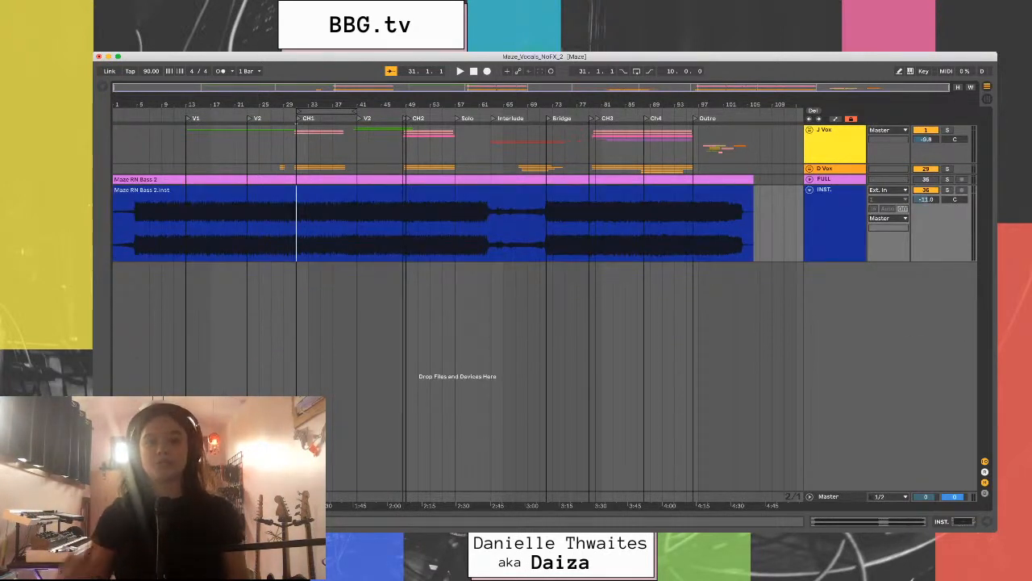
left_click(809, 190)
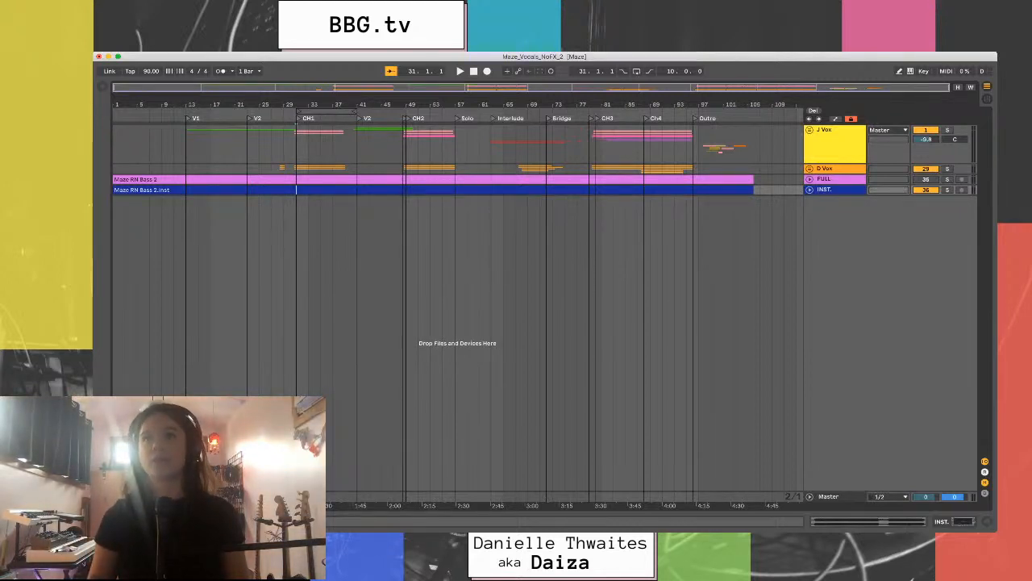
- Examine the verse and chorus tracks inside the J Vox group and fold the group again
left_click(810, 130)
scroll(545, 307, "down", 4)
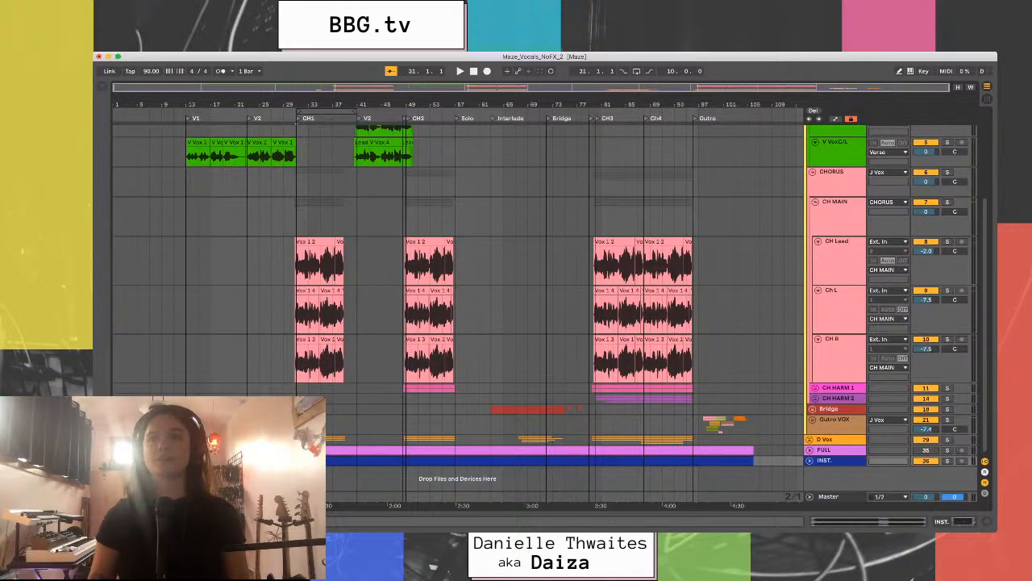
scroll(544, 307, "up", 3)
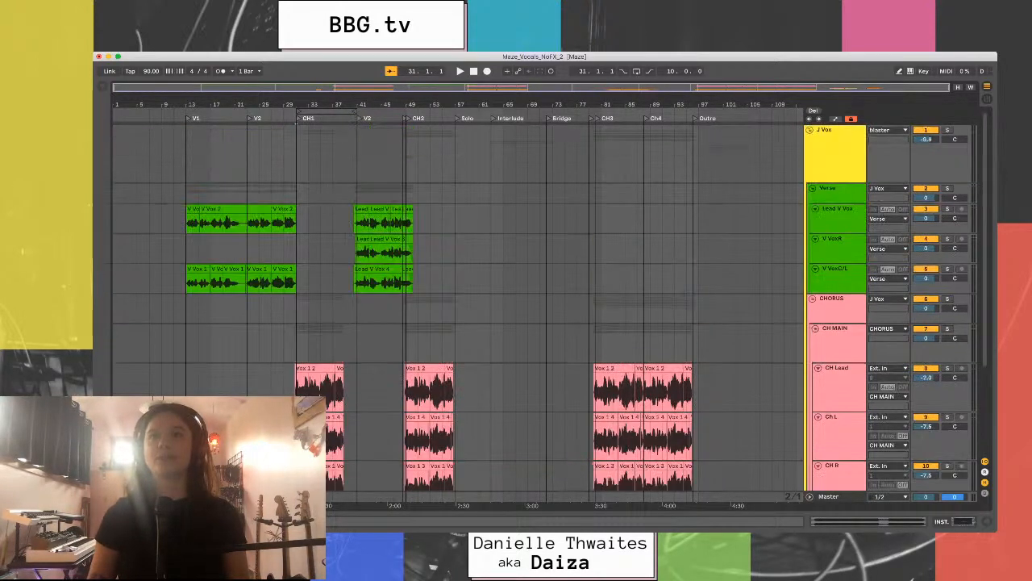
left_click(810, 130)
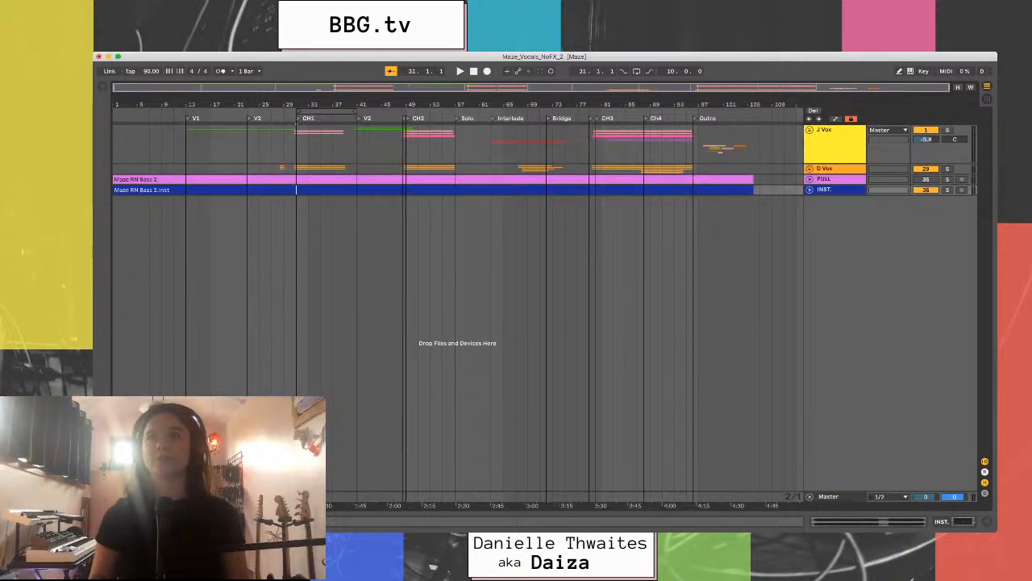
- Unfold the D Vox group and single out its D2 and D3 tracks
left_click(809, 168)
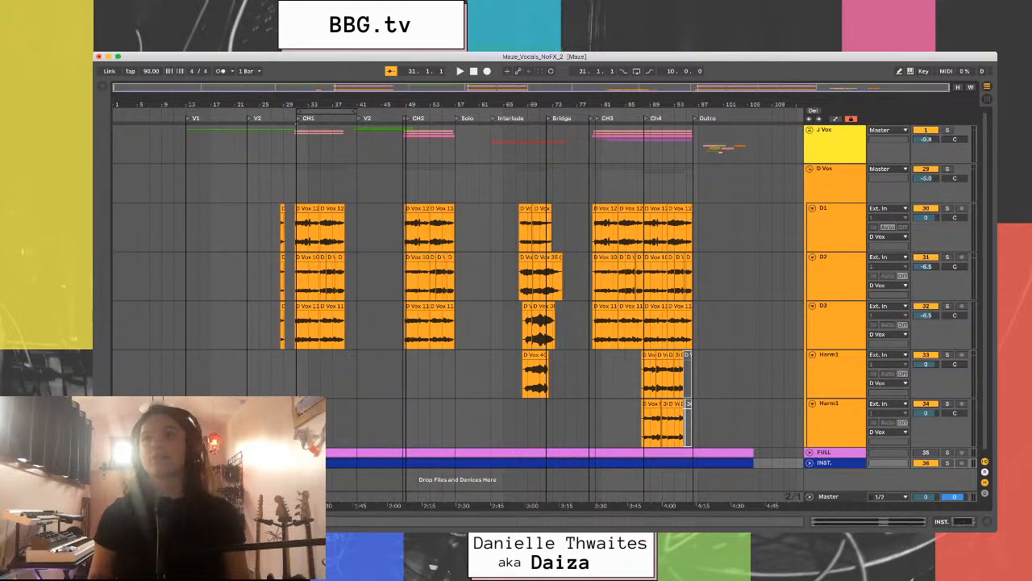
left_click(836, 271)
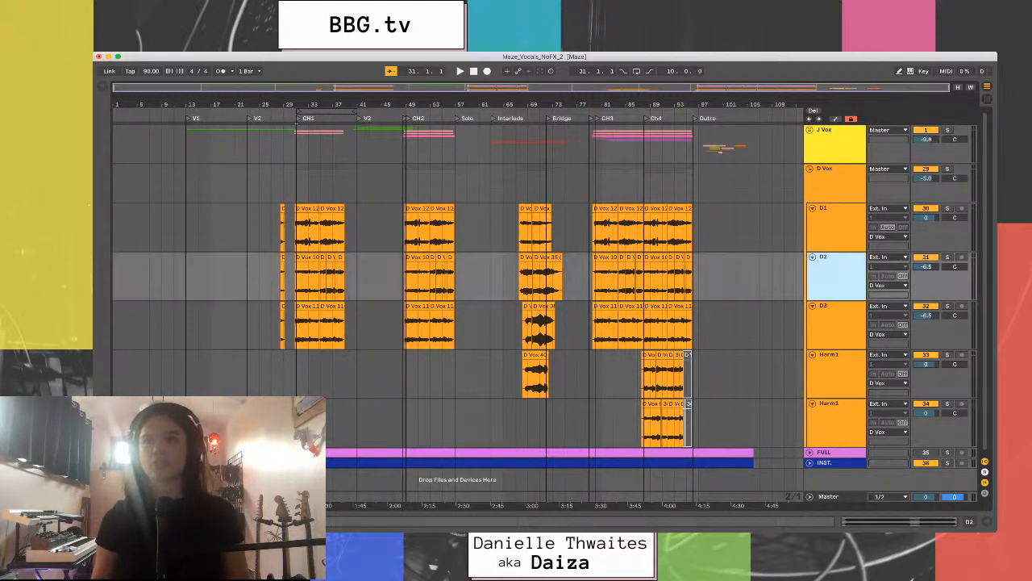
left_click(835, 319)
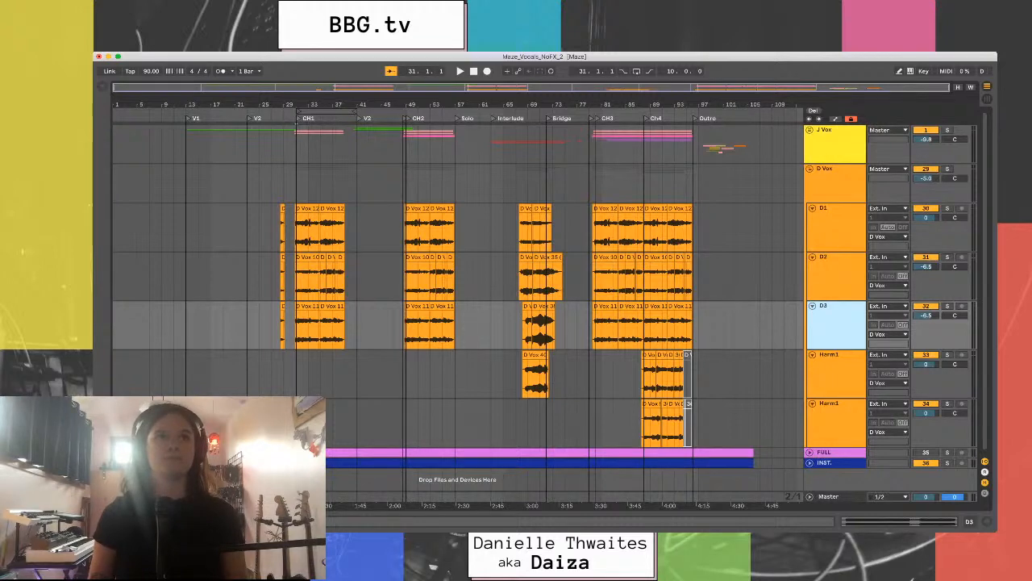
- Start playback just before verse 1, zoom in on the verse and chorus area, and unfold the J Vox group
key("space")
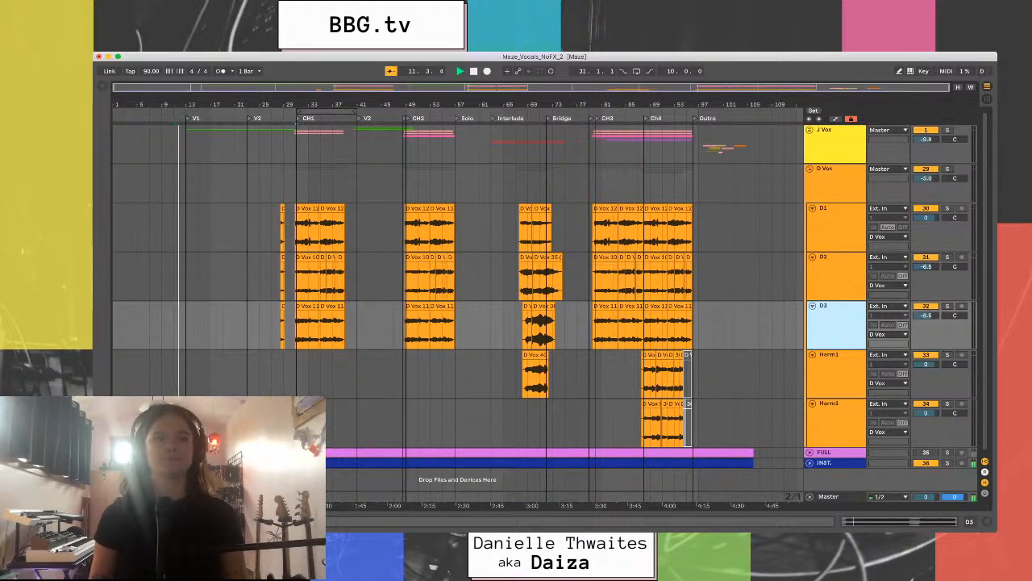
left_click_drag(173, 105, 173, 164)
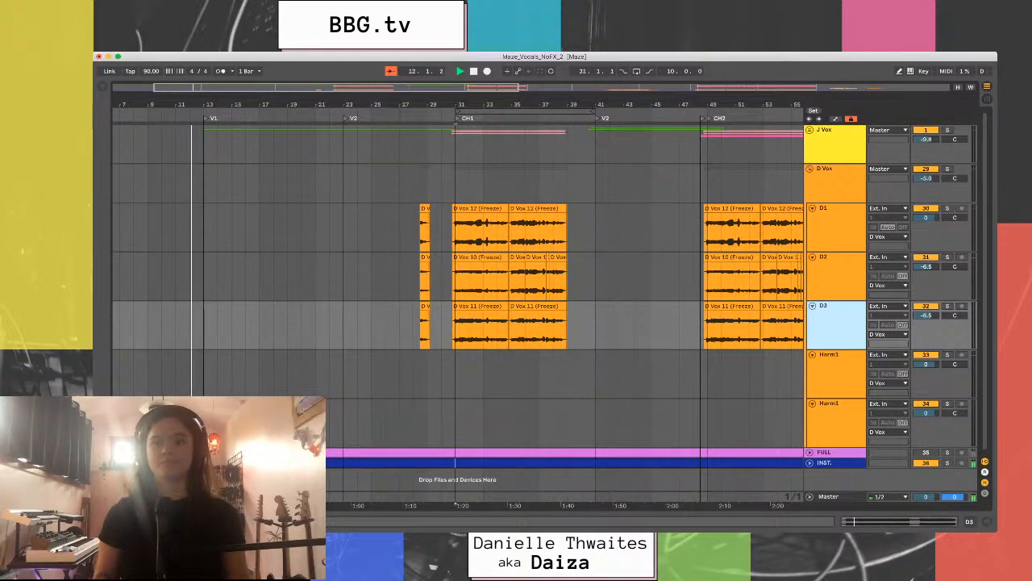
left_click(810, 130)
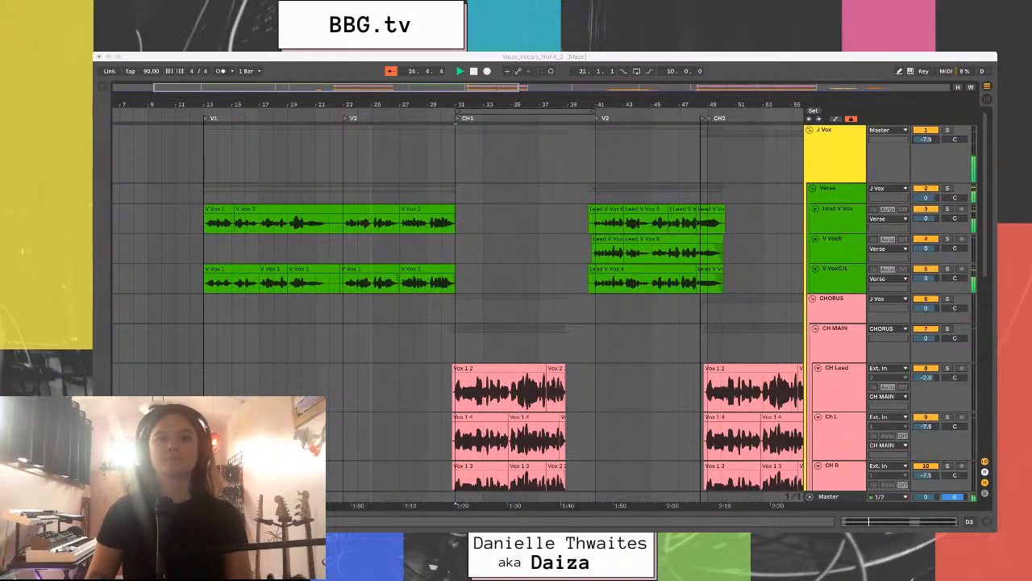
- Listen through the verse and first chorus while examining the J Vox and D Vox tracks, and stop after the chorus
scroll(460, 306, "down", 5)
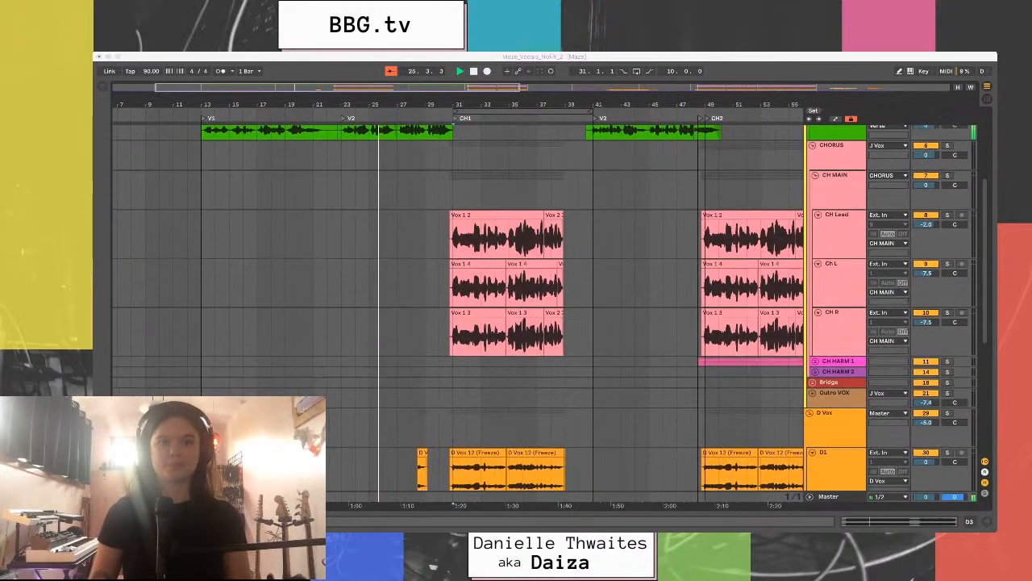
scroll(511, 313, "down", 2)
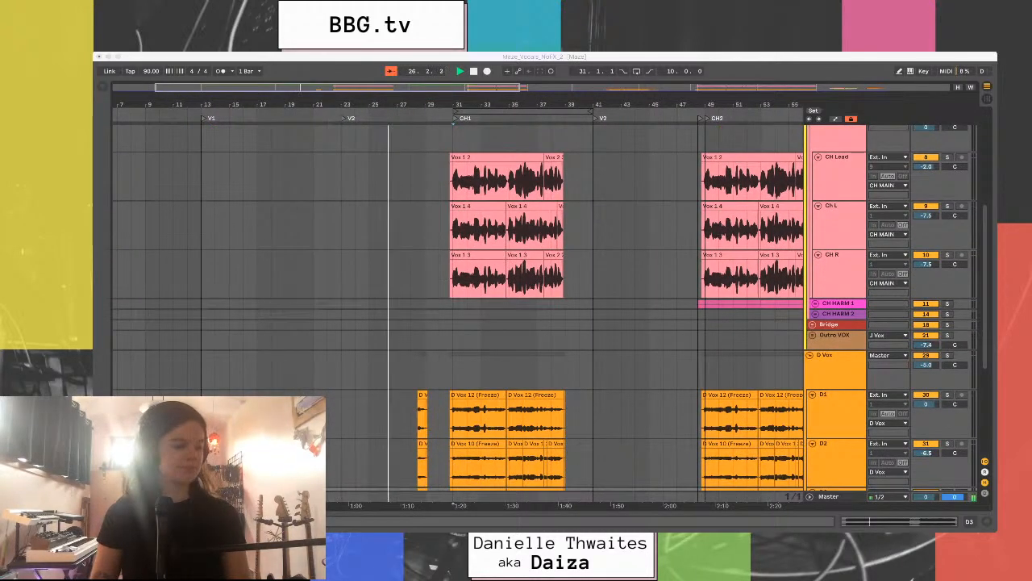
scroll(484, 306, "down", 2)
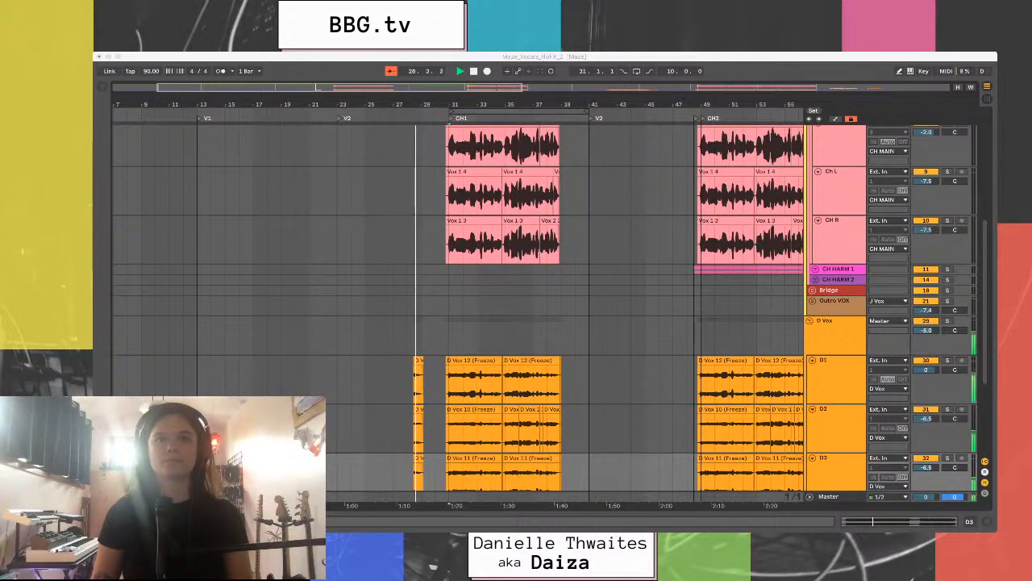
scroll(484, 306, "up", 1)
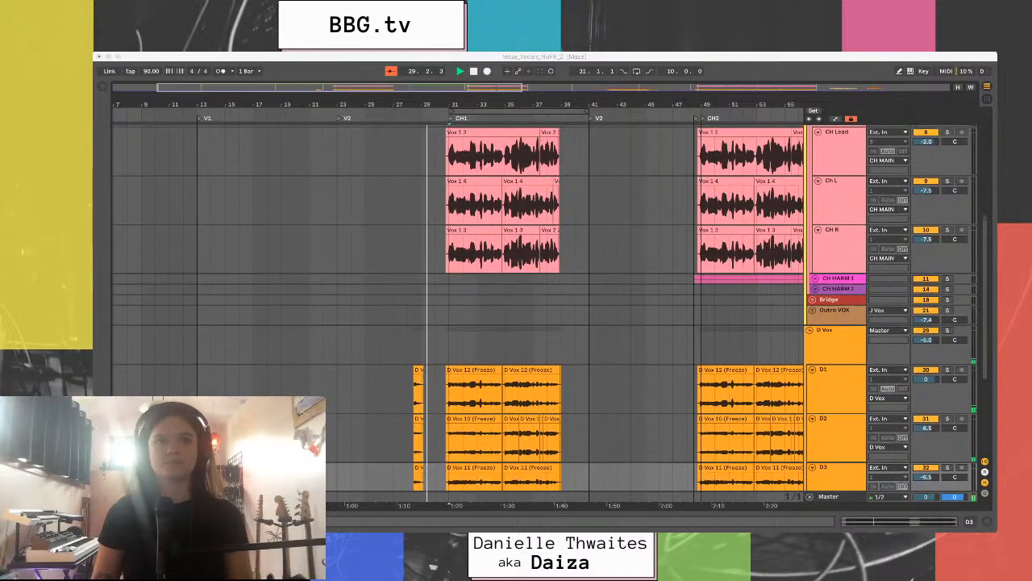
scroll(483, 306, "up", 2)
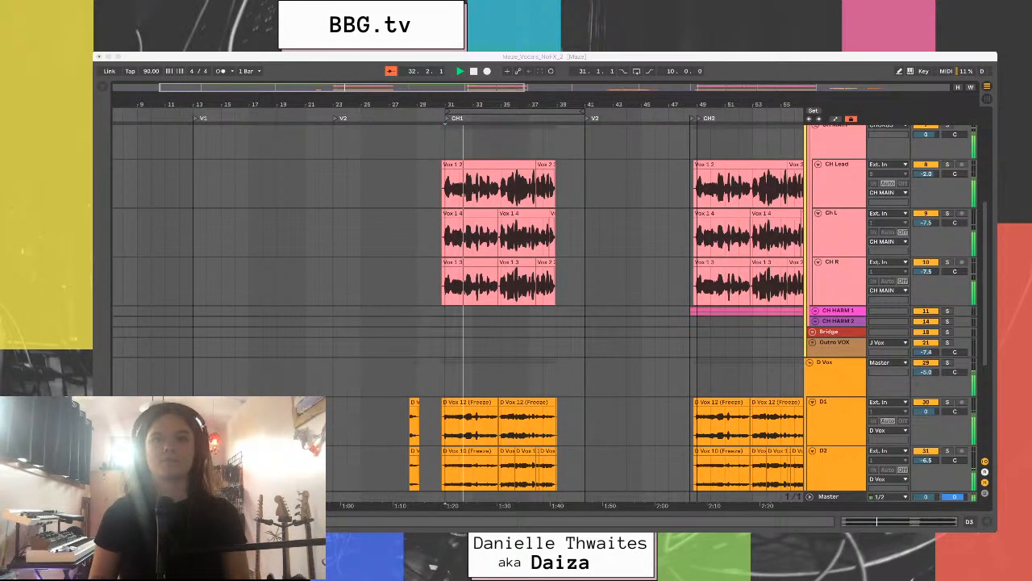
scroll(459, 306, "up", 6)
scroll(460, 307, "down", 2)
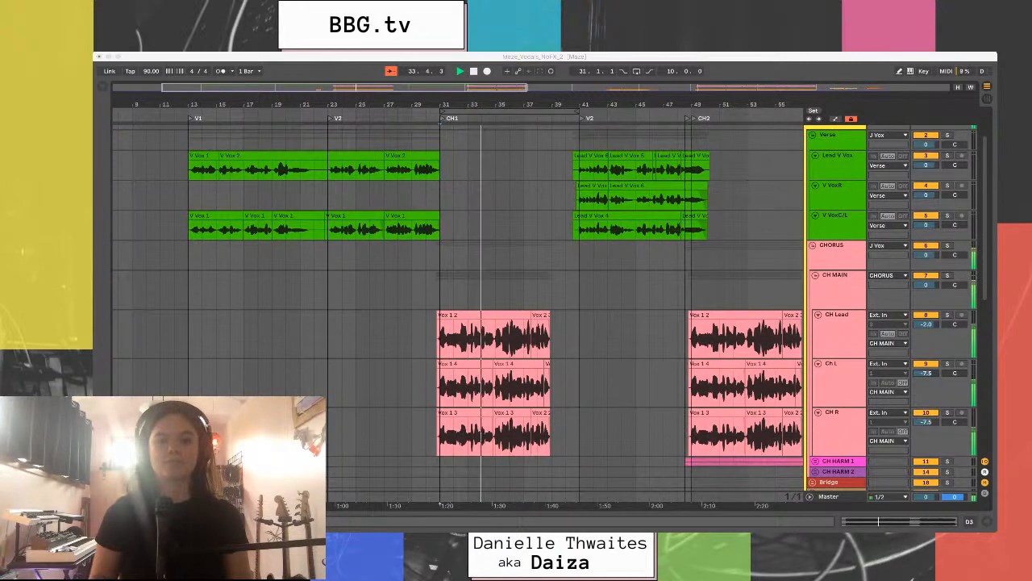
scroll(459, 307, "up", 3)
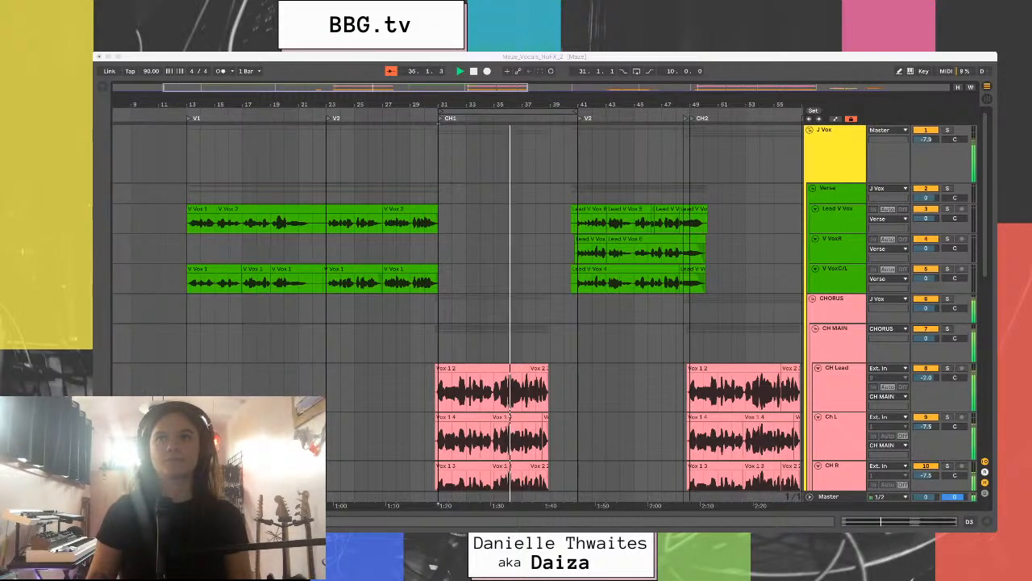
scroll(459, 306, "down", 3)
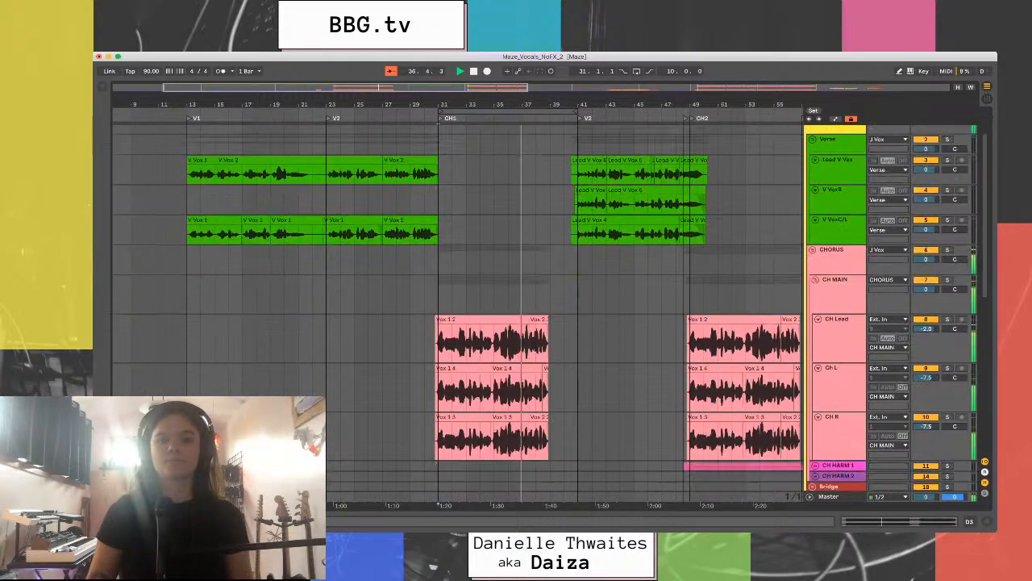
scroll(460, 314, "down", 15)
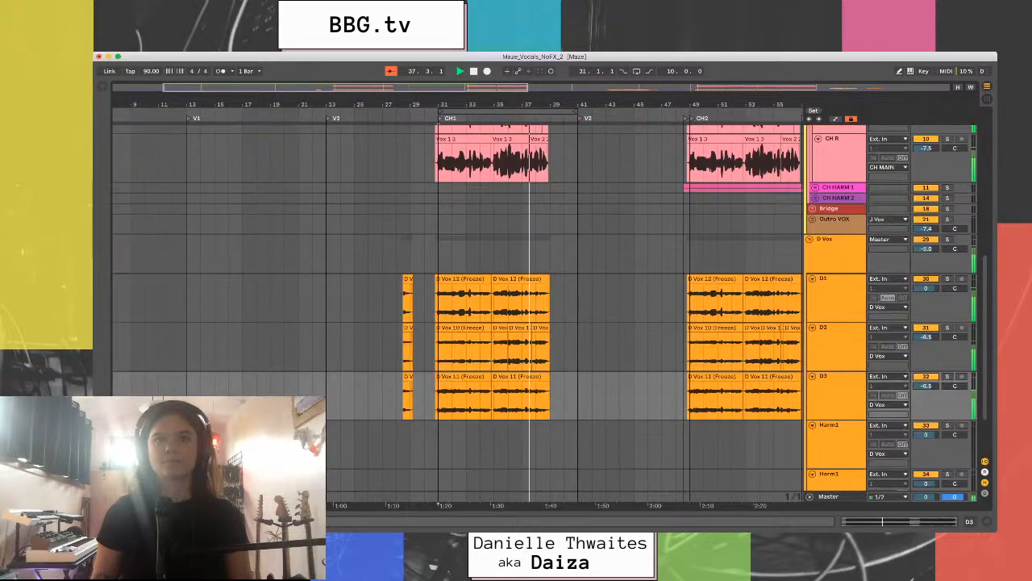
scroll(460, 315, "down", 1)
left_click(564, 331)
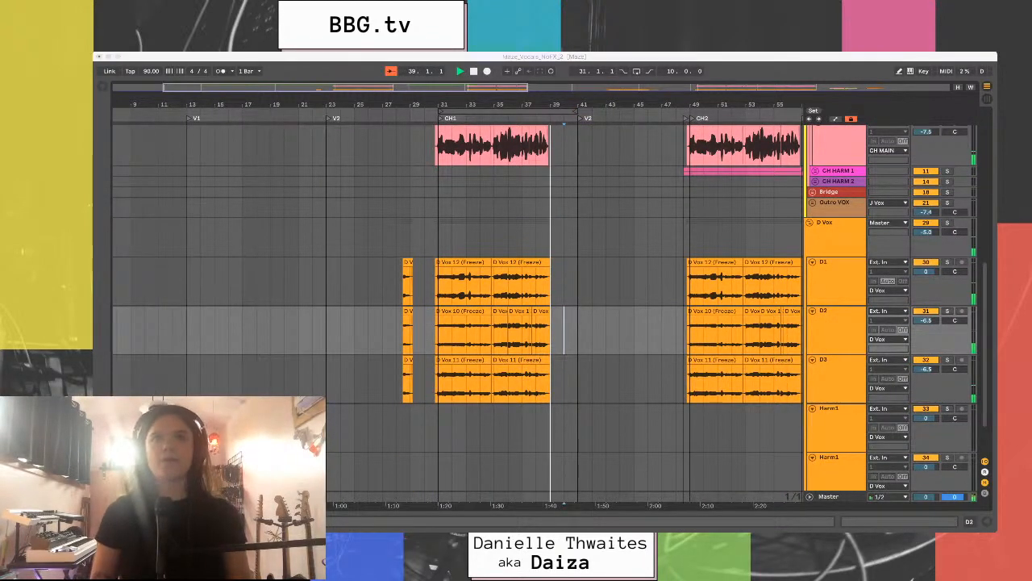
key("space")
- Solo the CH MAIN group and briefly audition it from the CH1 marker at bar 31
scroll(459, 306, "up", 9)
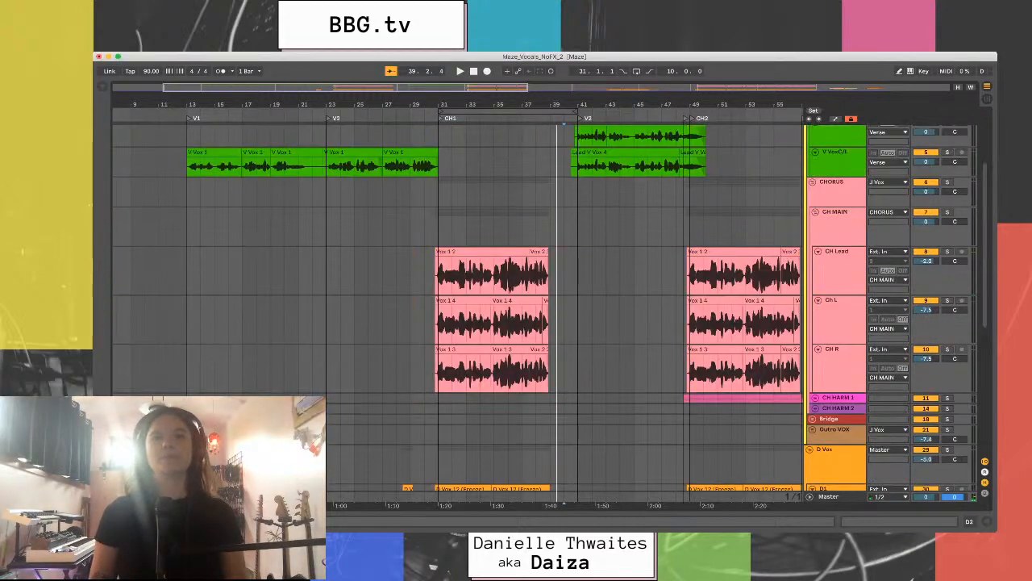
scroll(459, 306, "down", 5)
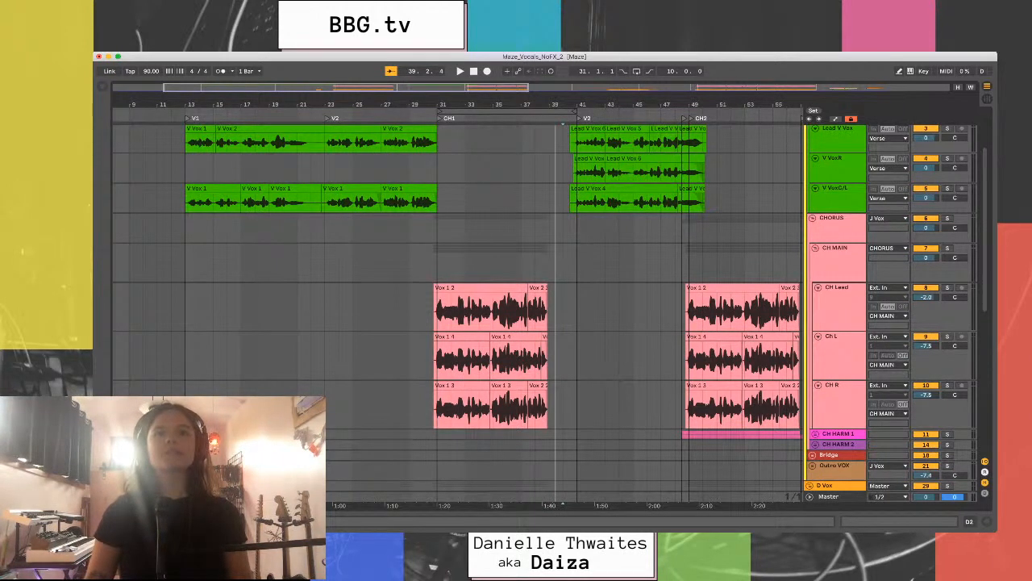
left_click(437, 262)
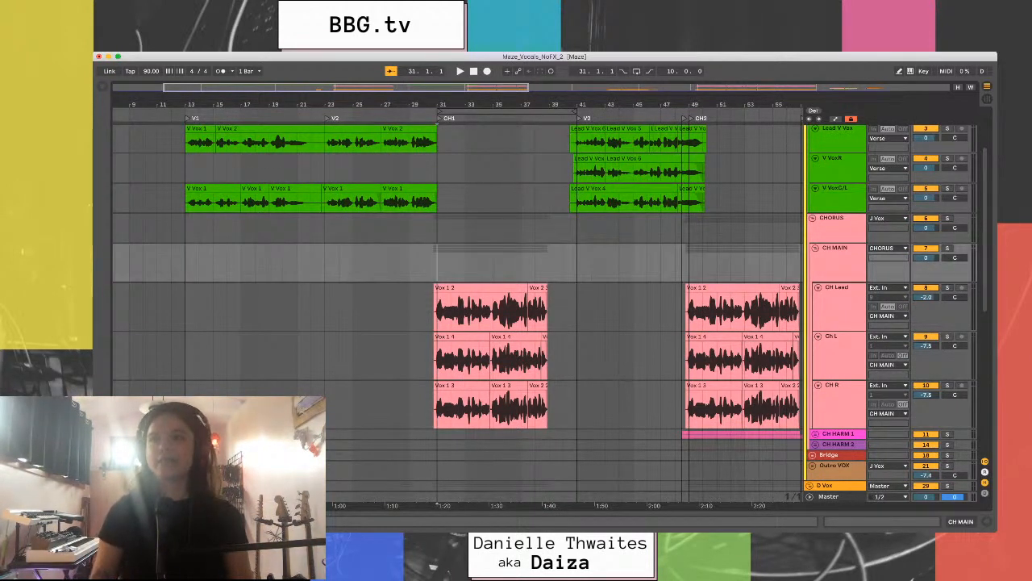
key("s")
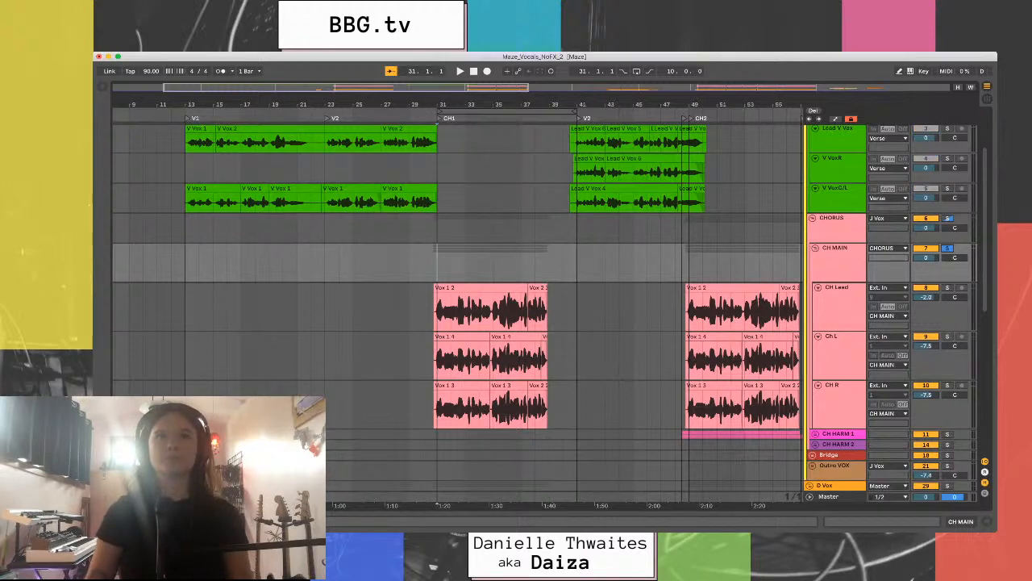
key("space")
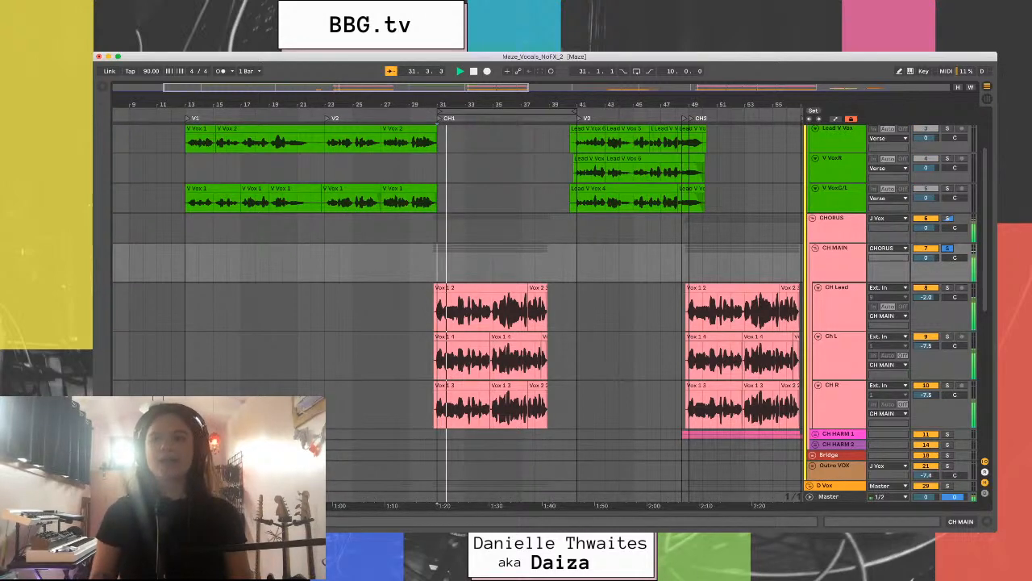
scroll(502, 263, "up", 3)
key("space")
scroll(501, 262, "down", 1)
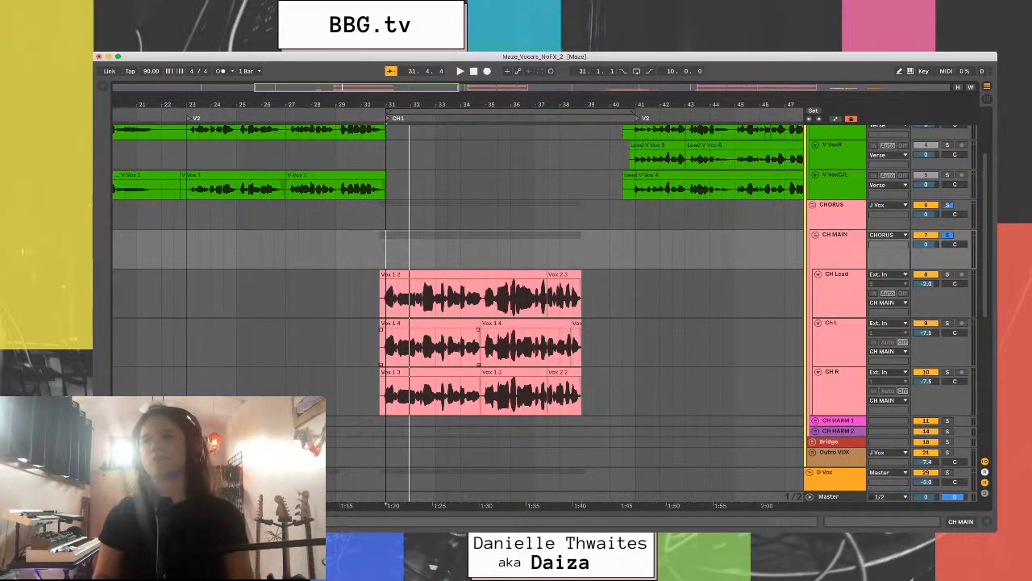
- Pan the Ch L track to 15L and the CH R track to 15R, and audition the chorus vocals
left_click(837, 324)
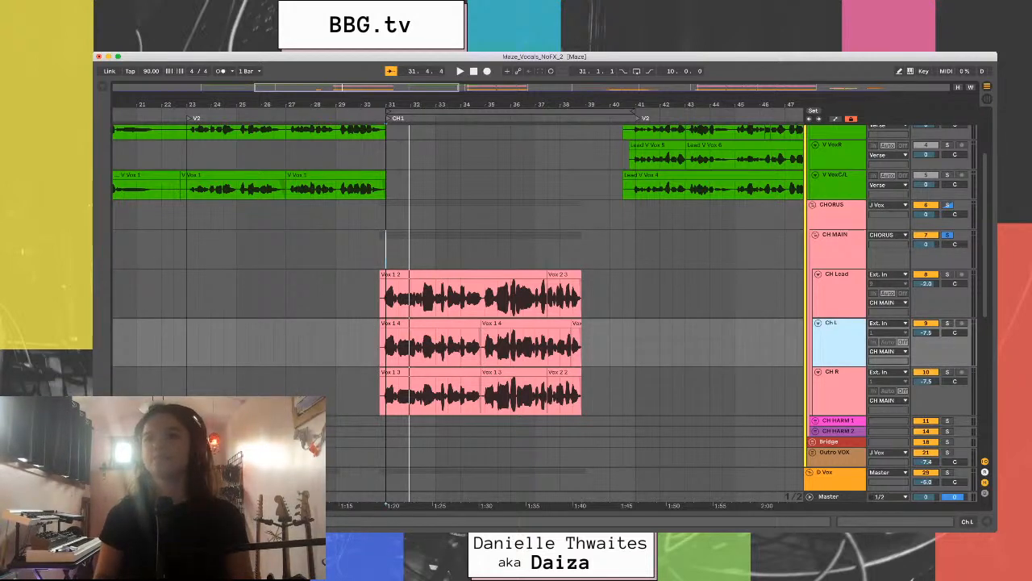
left_click(837, 373)
left_click_drag(955, 333, 955, 338)
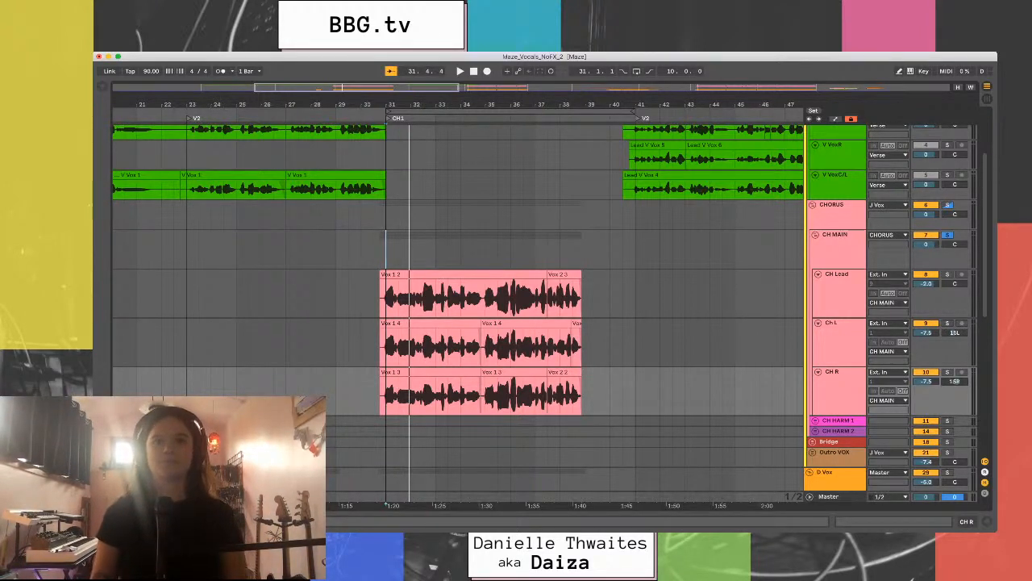
key("space")
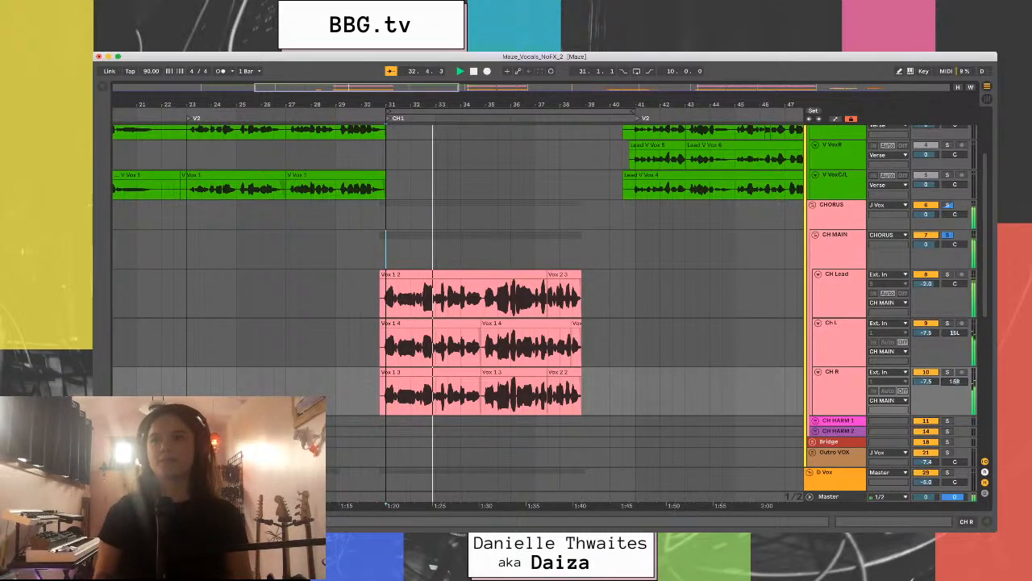
key("space")
- Set the volume of both the Ch L and CH R tracks to -10.1 dB and play the chorus
left_click(839, 332)
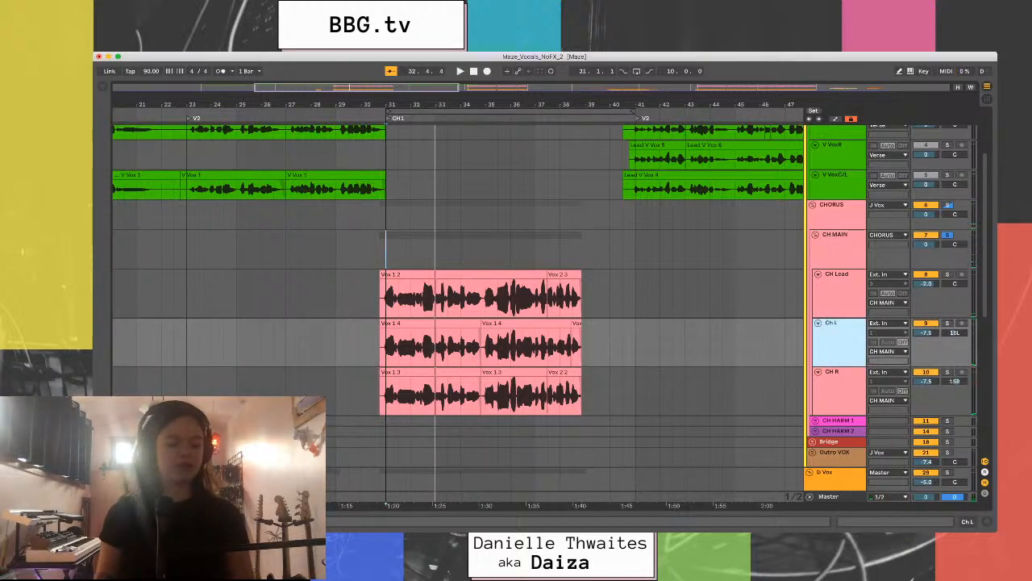
left_click(839, 382)
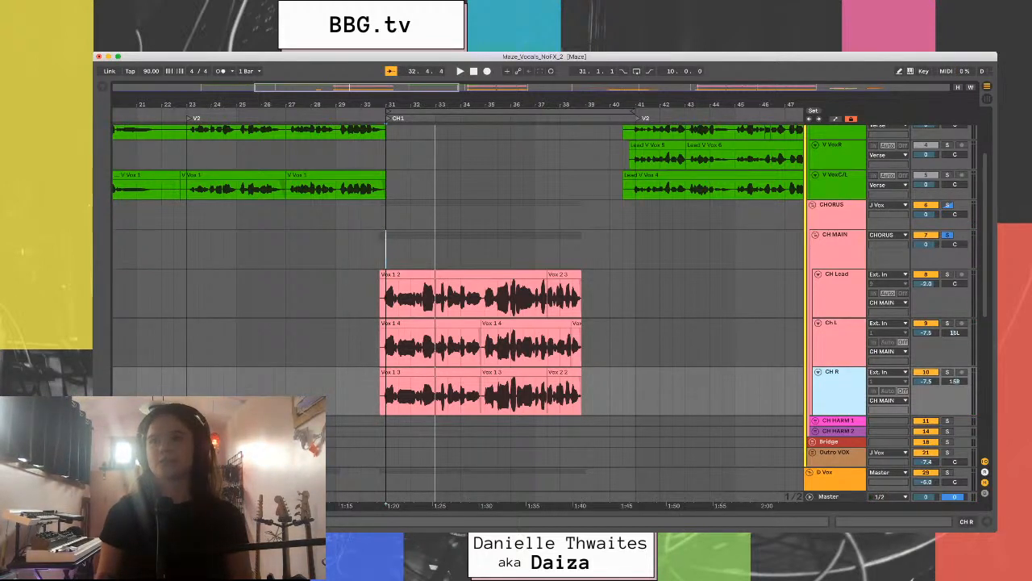
left_click(839, 332, "shift")
left_click_drag(926, 333, 926, 342)
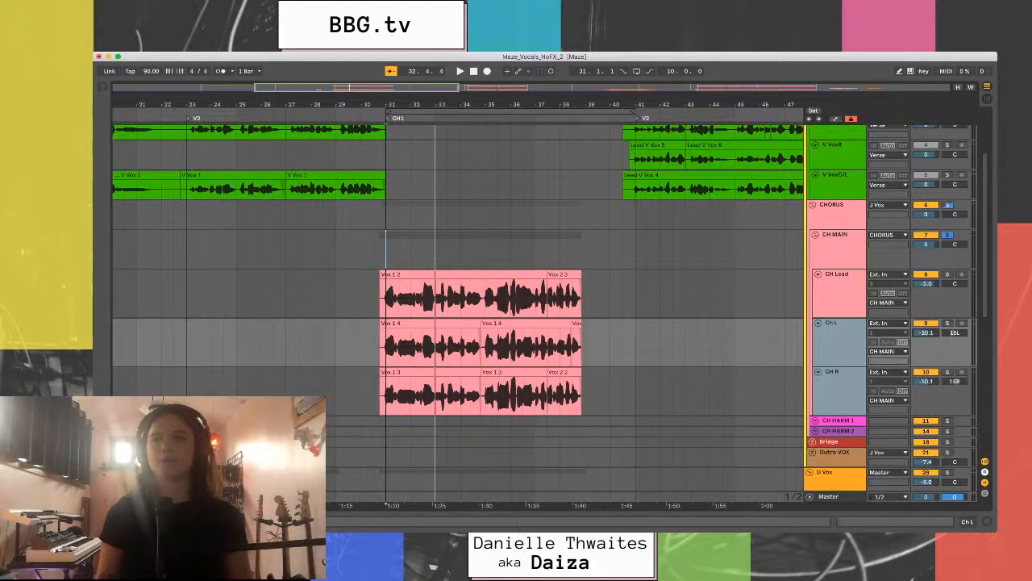
key("space")
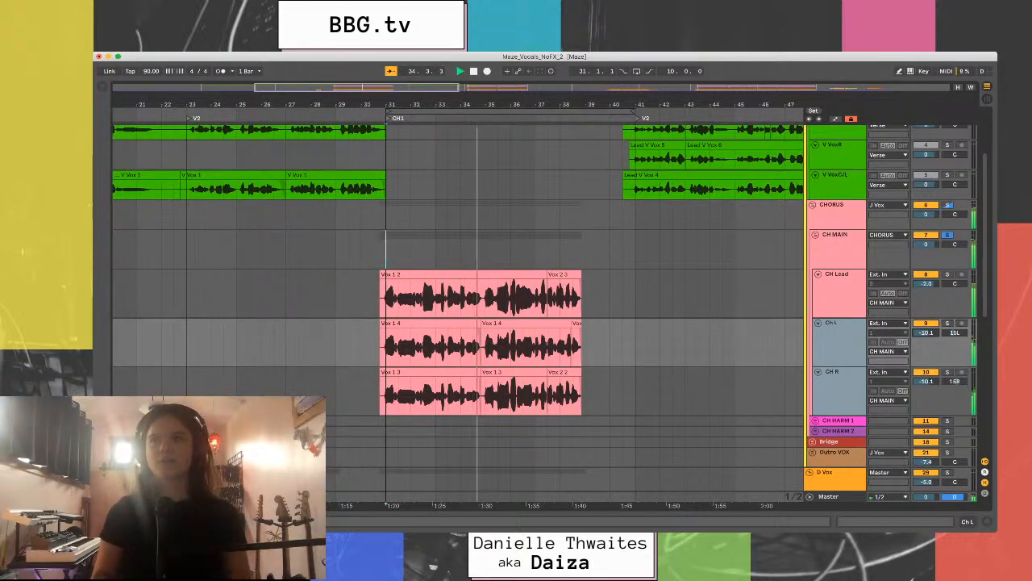
- Play the chorus with the CHORUS group folded, and switch off the D Vox group to compare the sound
key("space")
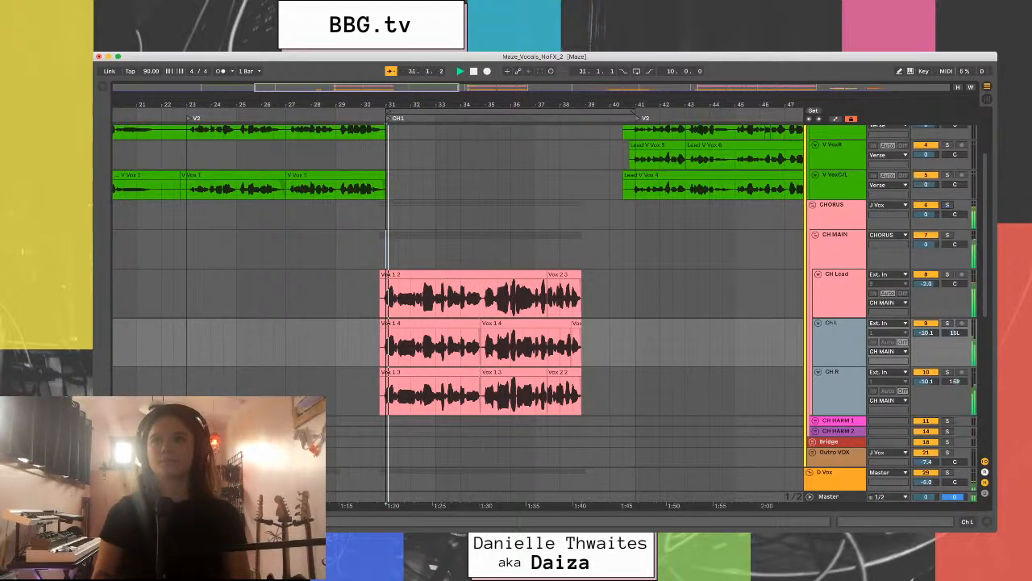
left_click(812, 205)
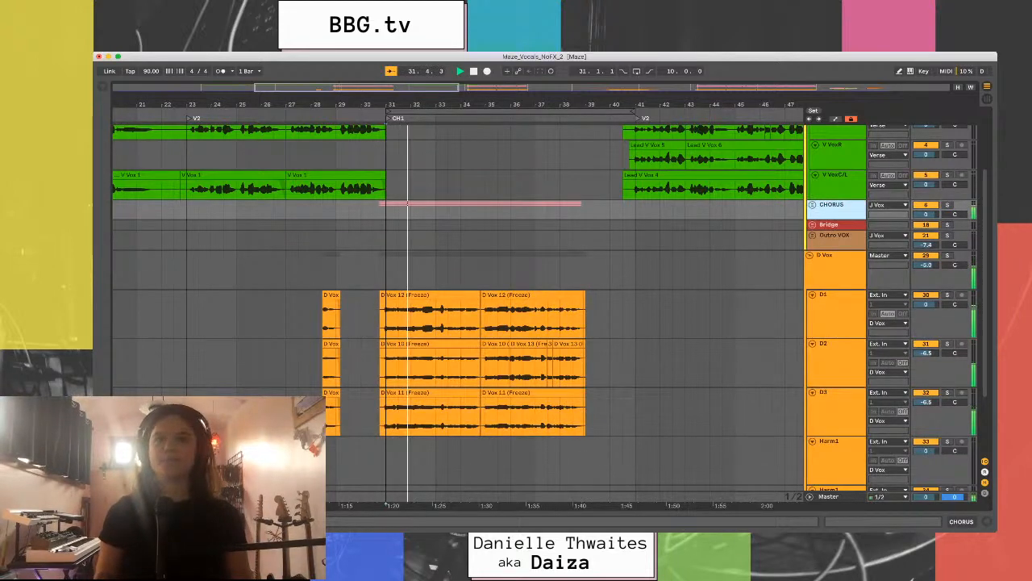
left_click(926, 254)
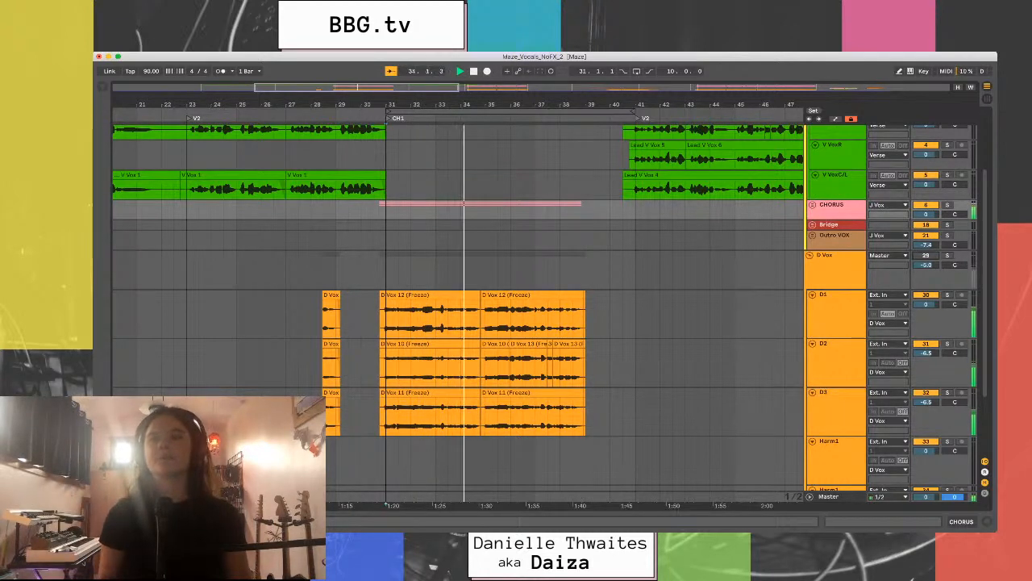
key("space")
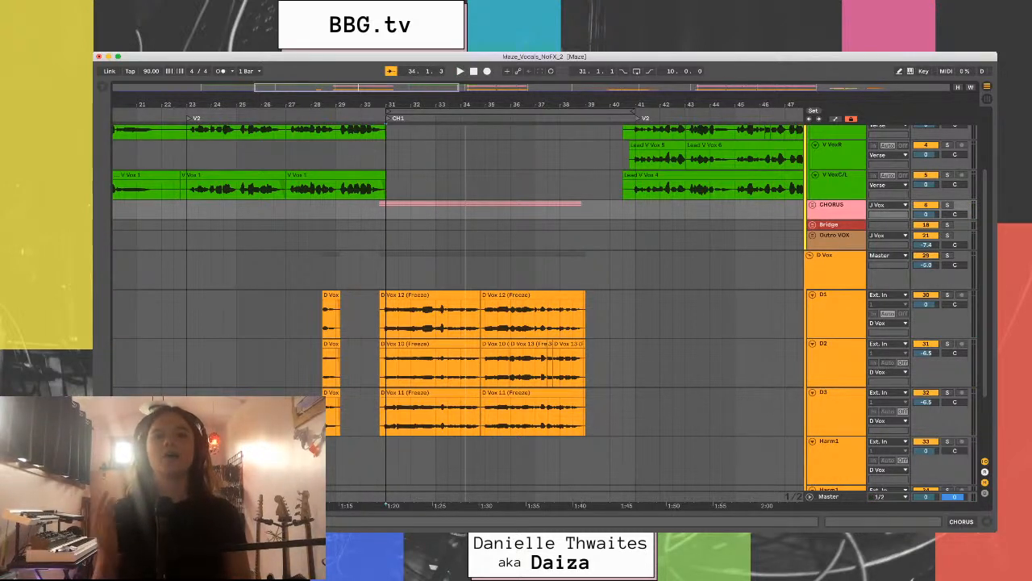
- Solo the D Vox group and audition it from the CH1 marker at bar 31
scroll(458, 307, "down", 2)
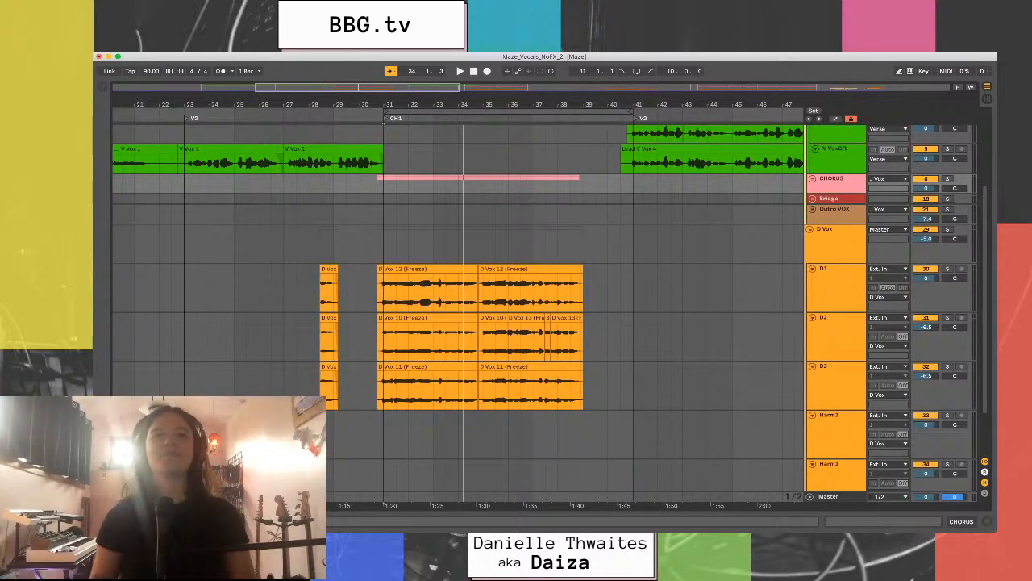
left_click(385, 291)
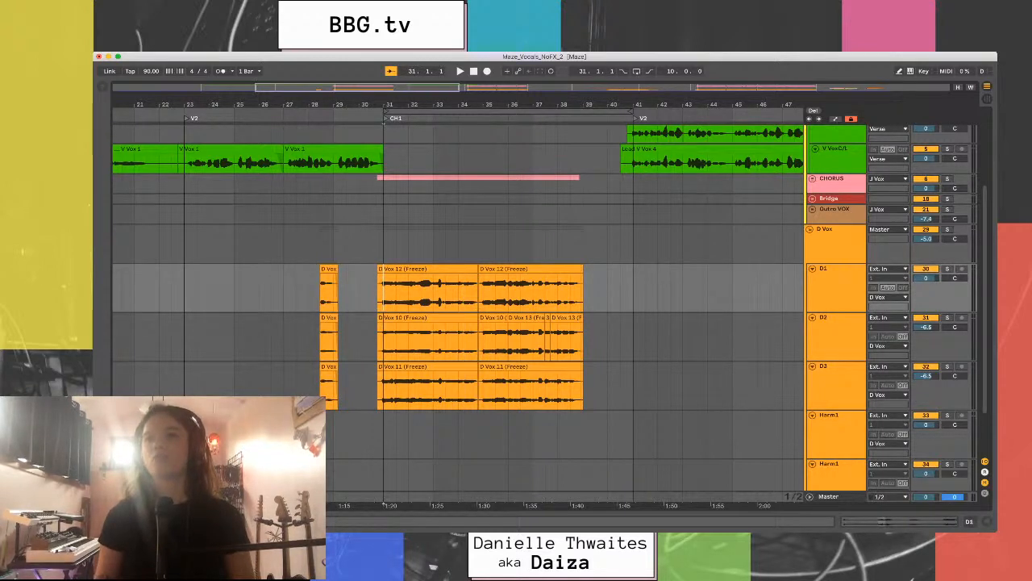
left_click(948, 229)
key("space")
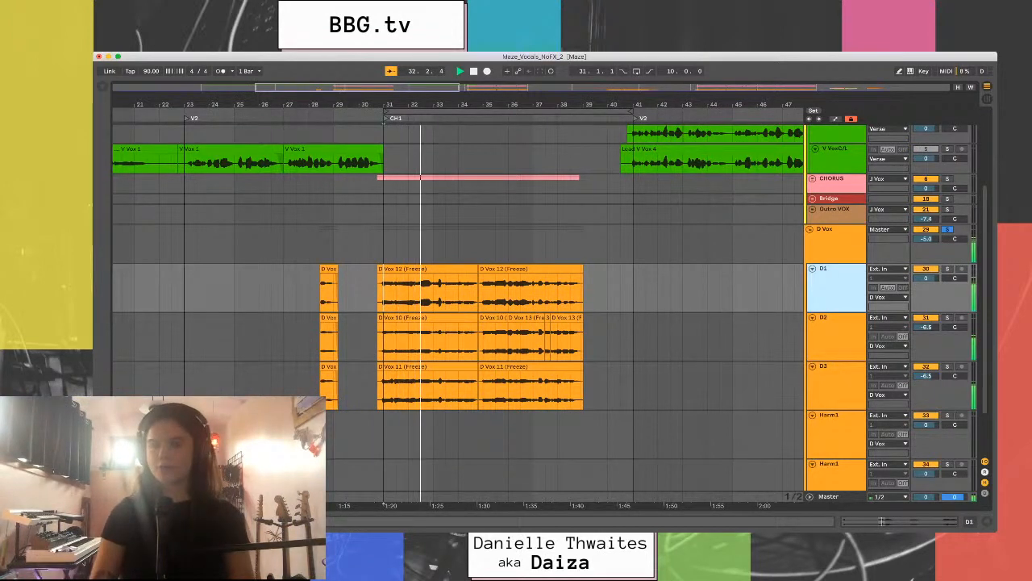
key("space")
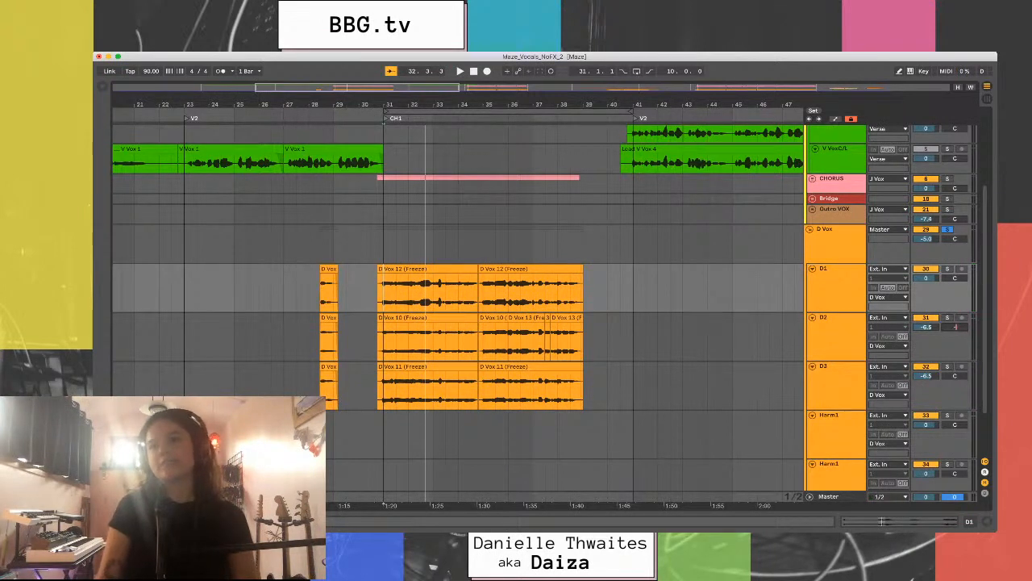
- Pan the D2 track to 25L and the D3 track to 25R
type("-25")
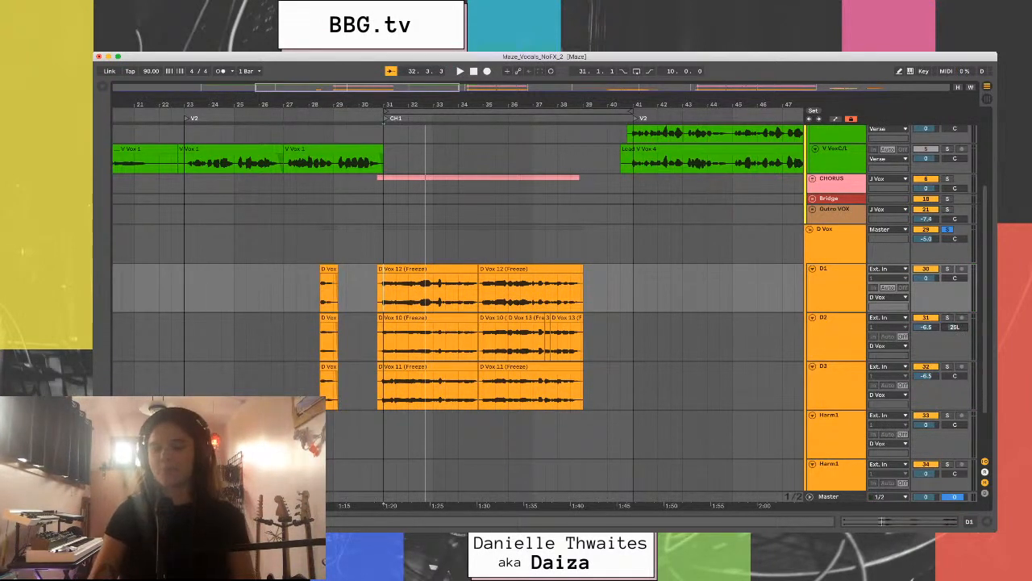
key("Return")
type("25")
key("Return")
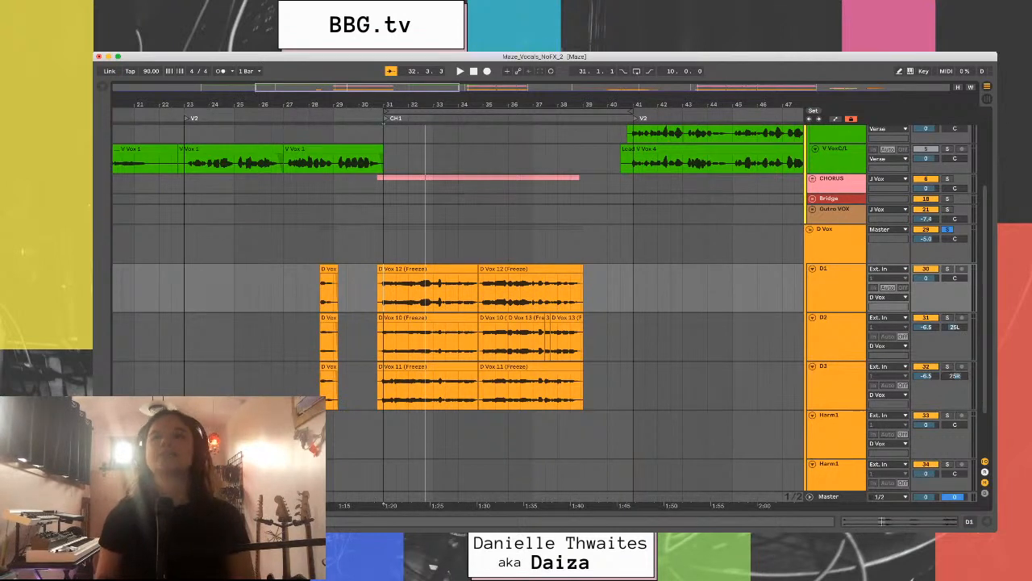
- Select the D2 and D3 tracks together and audition the panned D Vox layers from bar 31
left_click(840, 318)
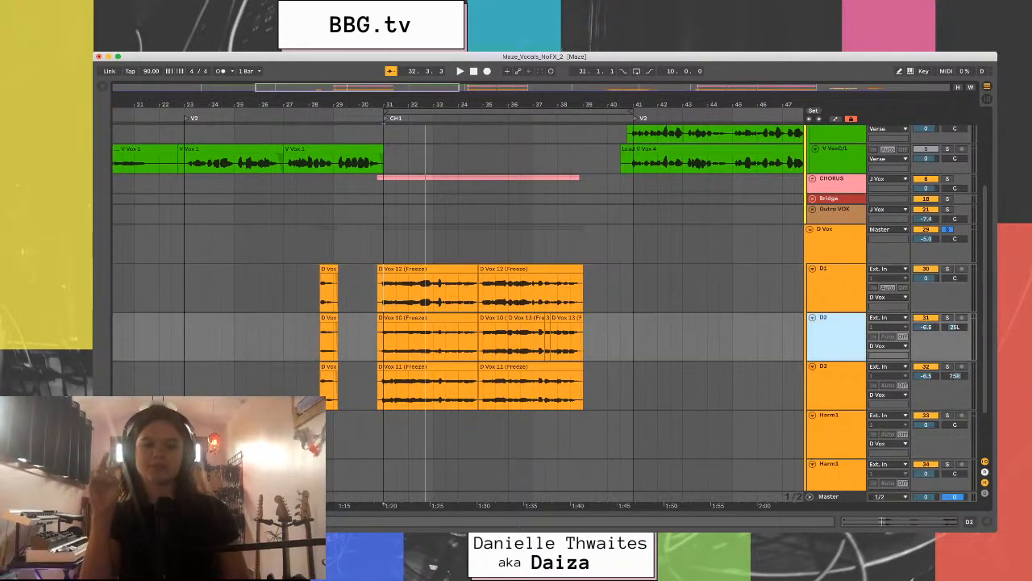
left_click(840, 367, "shift")
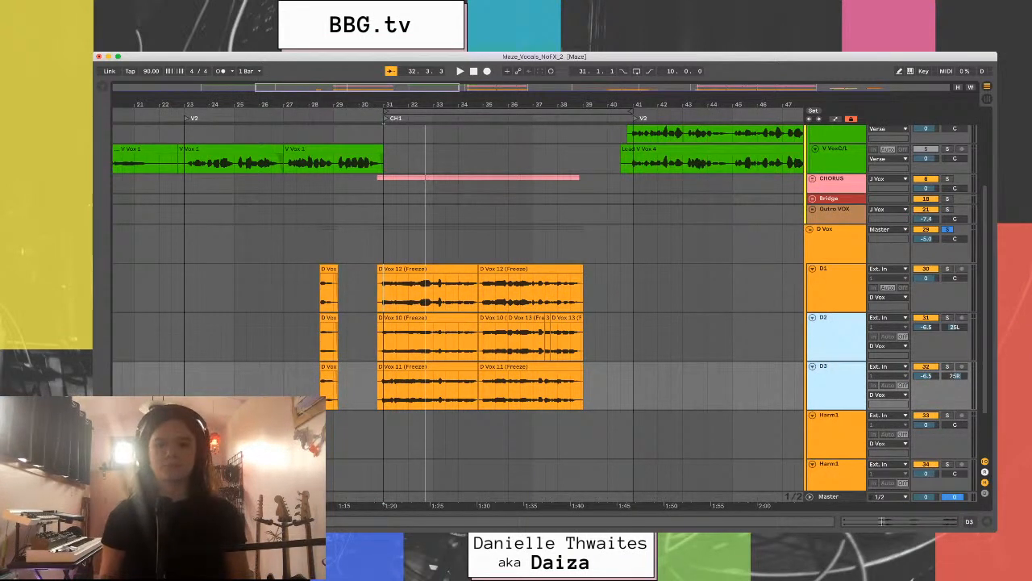
key("space")
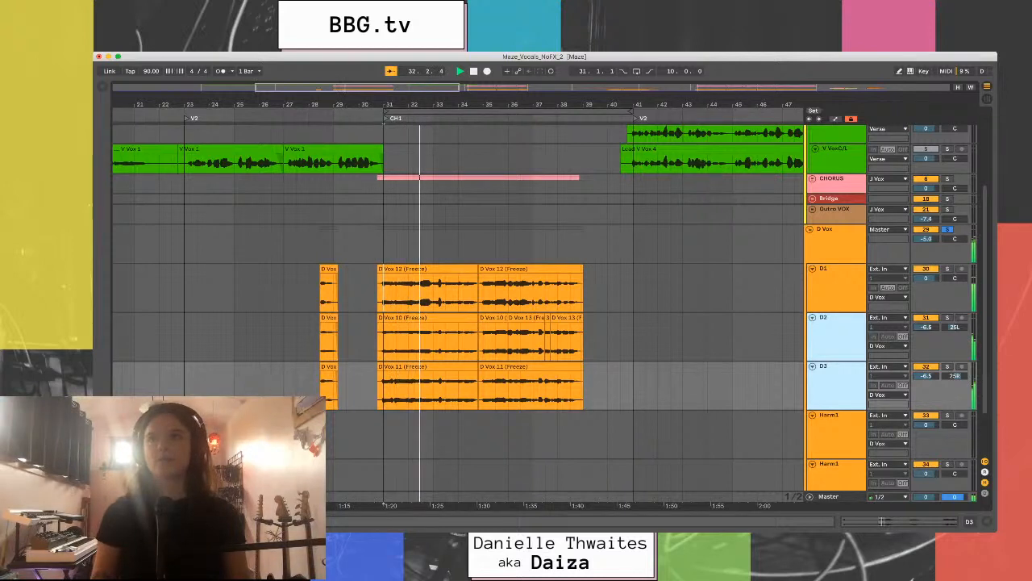
scroll(540, 304, "up", 1)
key("space")
- Solo the CHORUS group along with D Vox and audition both vocal groups together from the start of the first chorus
left_click(948, 191, "super")
key("space")
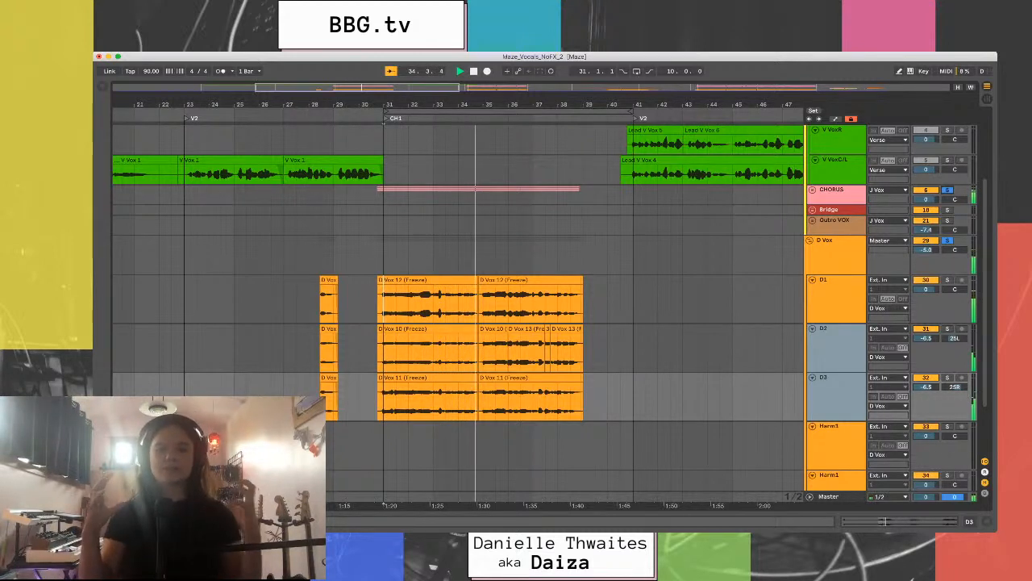
key("space")
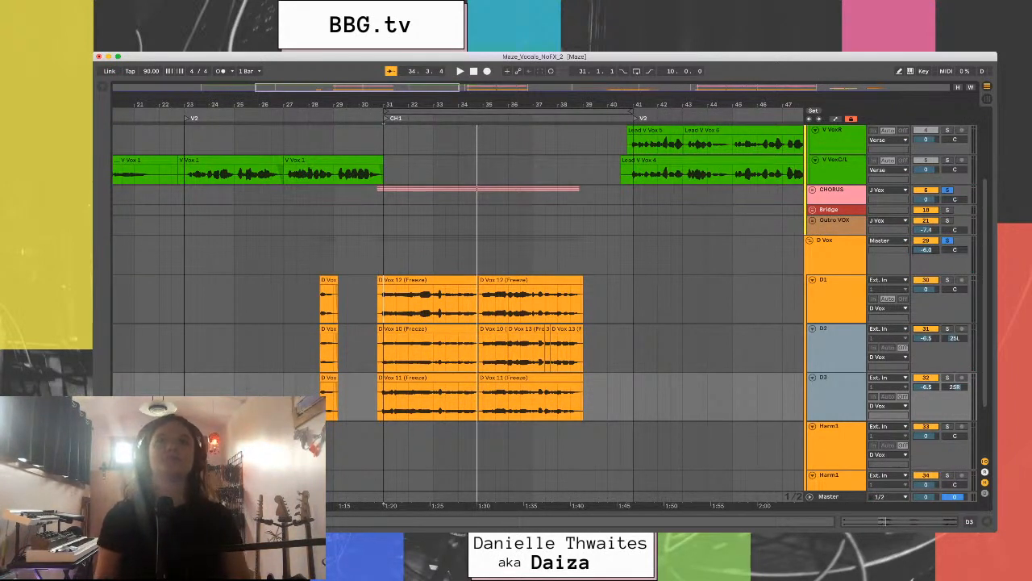
key("space")
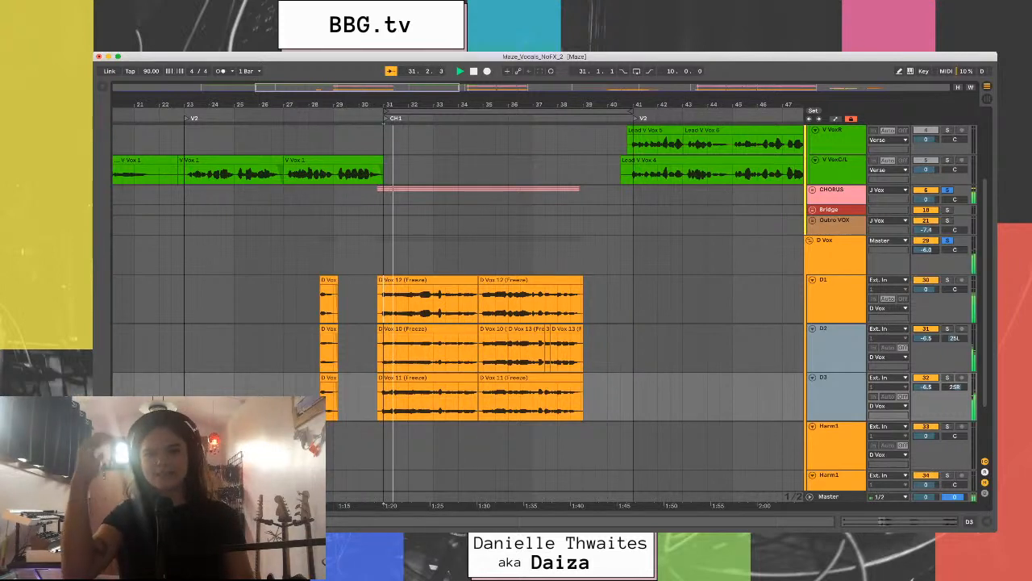
key("space")
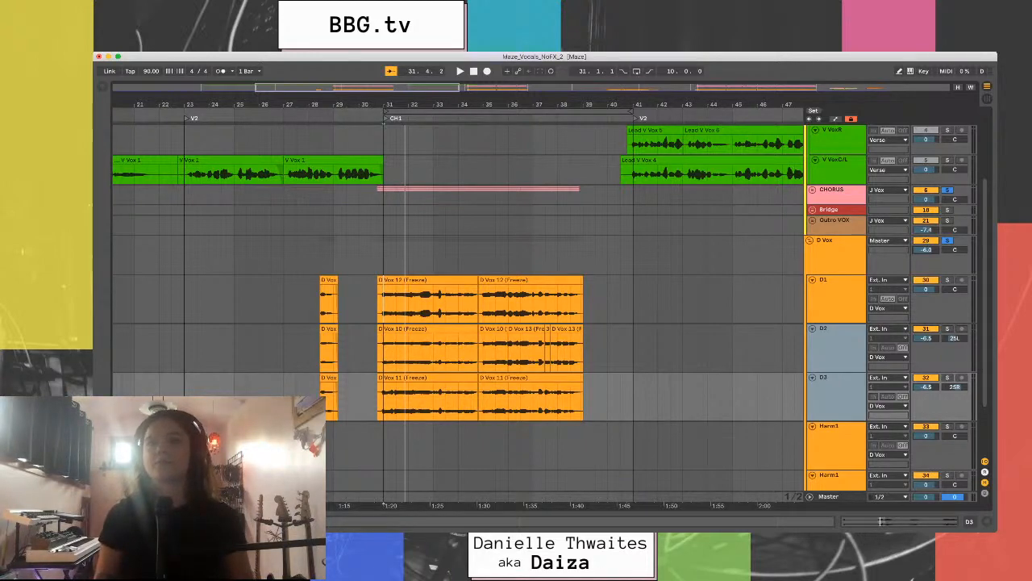
- Fold the D Vox group, unfold the CHORUS group, and select its CH MAIN subgroup
left_click(810, 240)
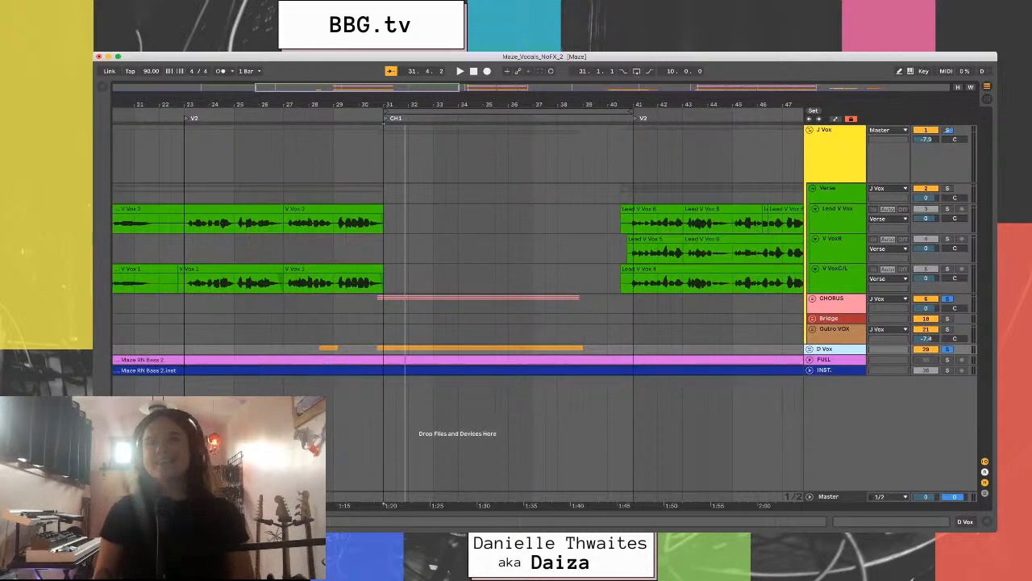
left_click(812, 298)
scroll(457, 307, "down", 3)
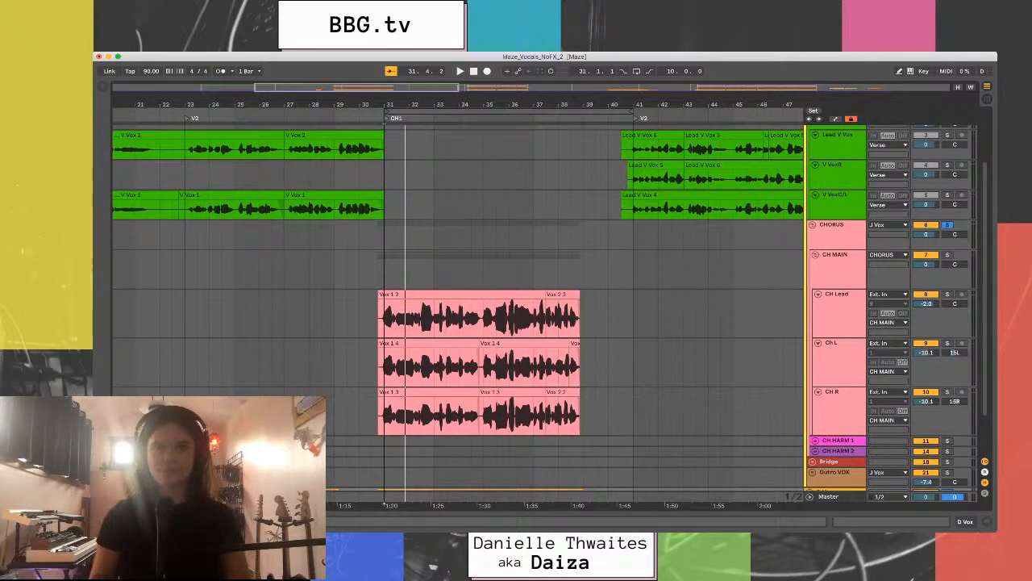
left_click(838, 265)
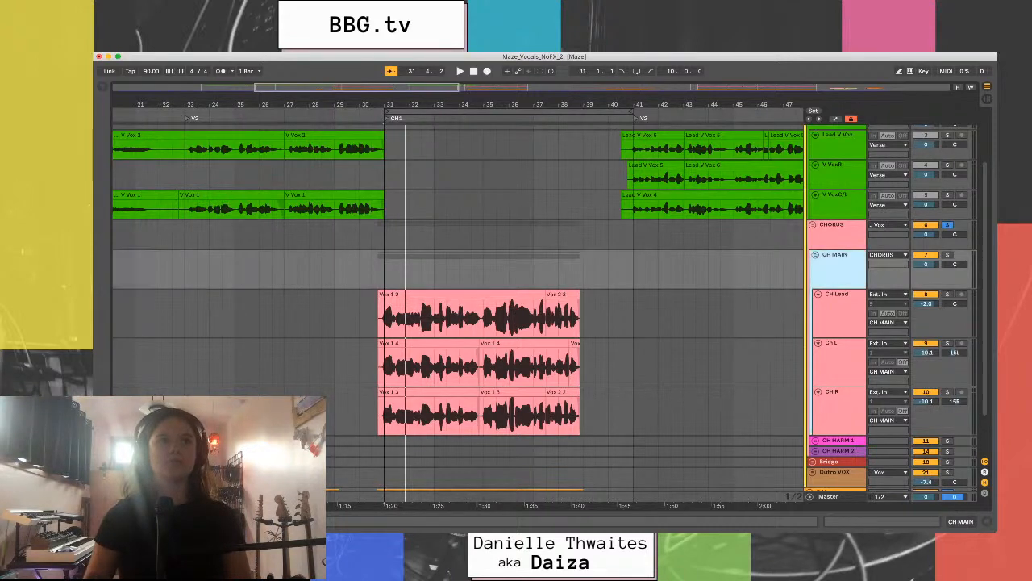
- Open the browser and highlight EQ Eight among the audio effects
key("super+alt+b")
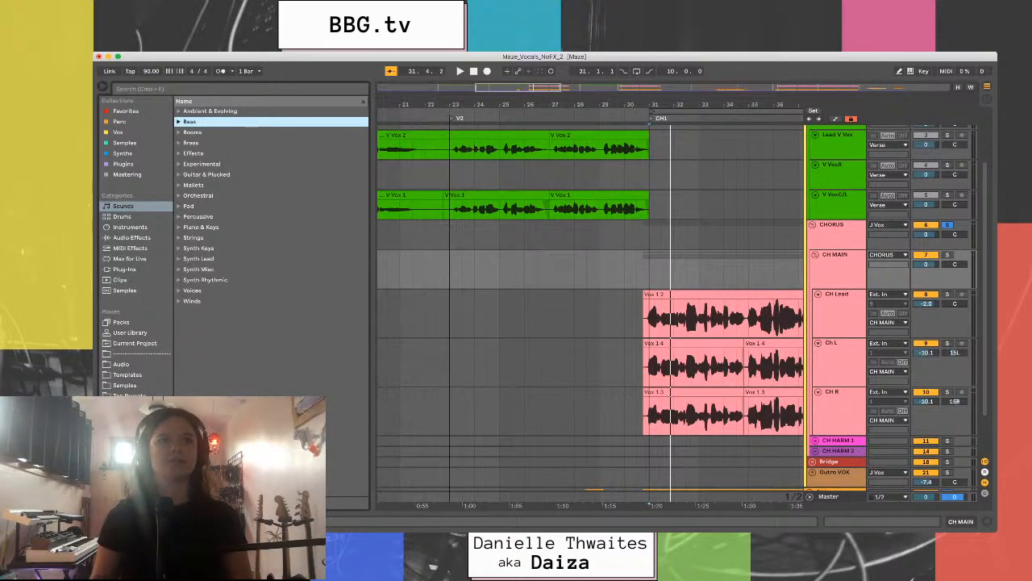
left_click(131, 227)
left_click(131, 238)
left_click(207, 259)
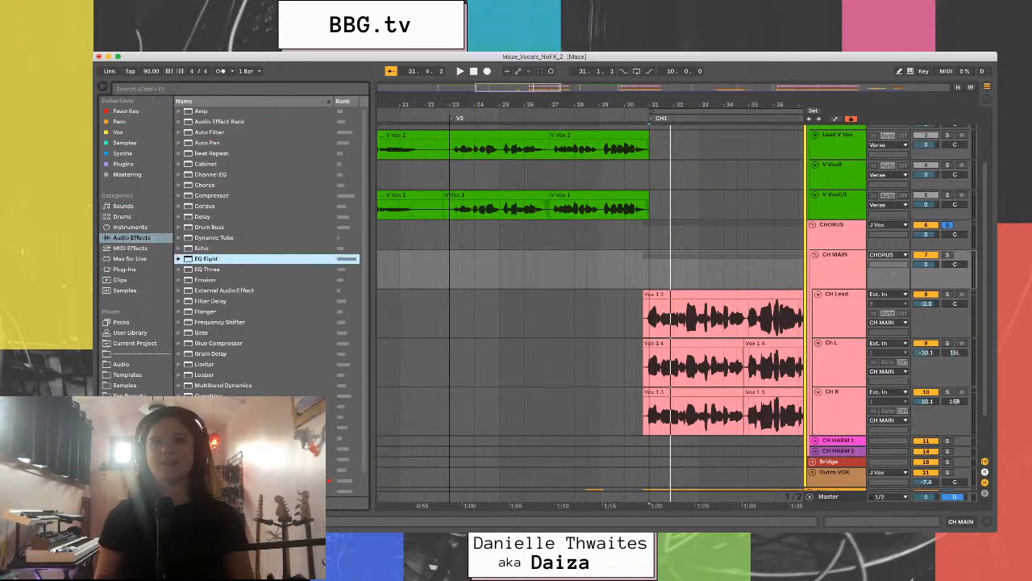
- Show the first chorus clips, reselect the CH MAIN group, and hide the browser
scroll(588, 269, "right", 3)
left_click(587, 119)
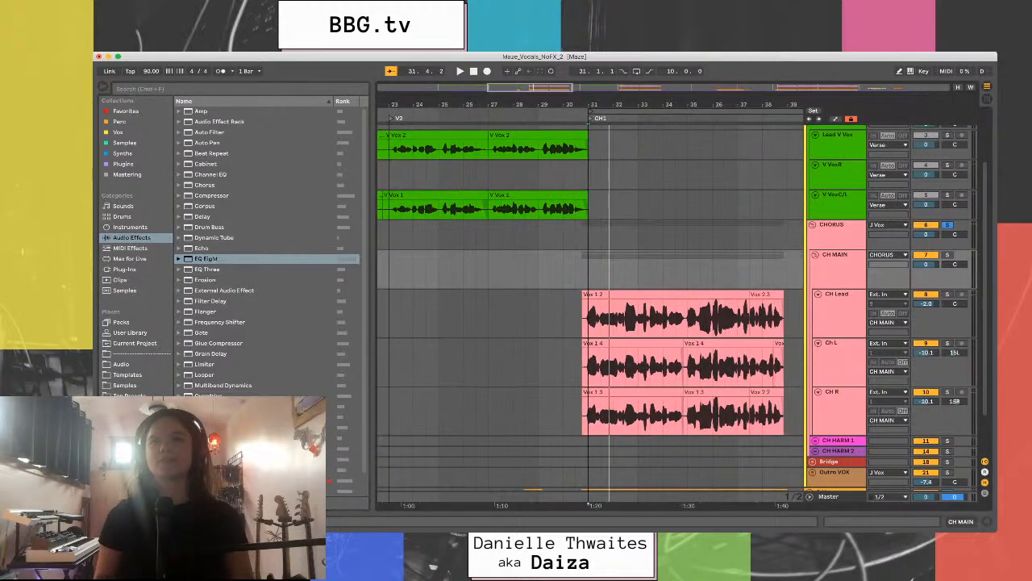
scroll(588, 268, "right", 3)
scroll(588, 268, "right", 2)
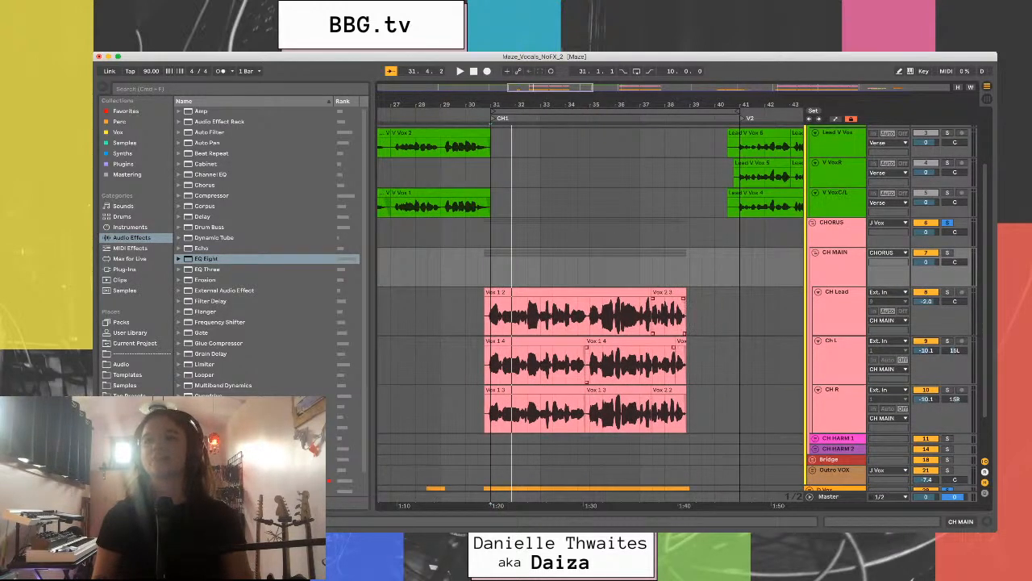
scroll(588, 269, "down", 1)
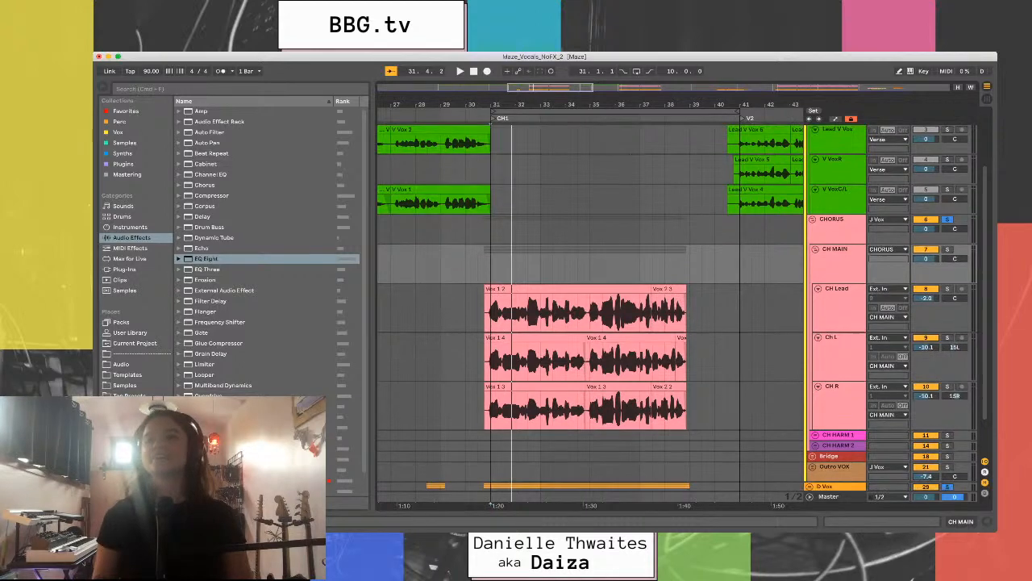
left_click(836, 251)
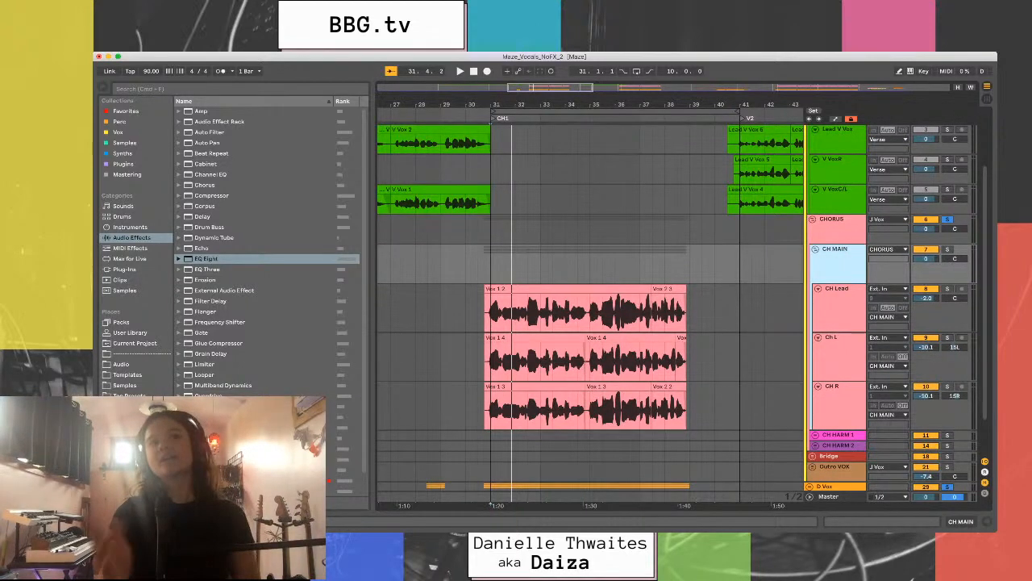
key("super+alt+b")
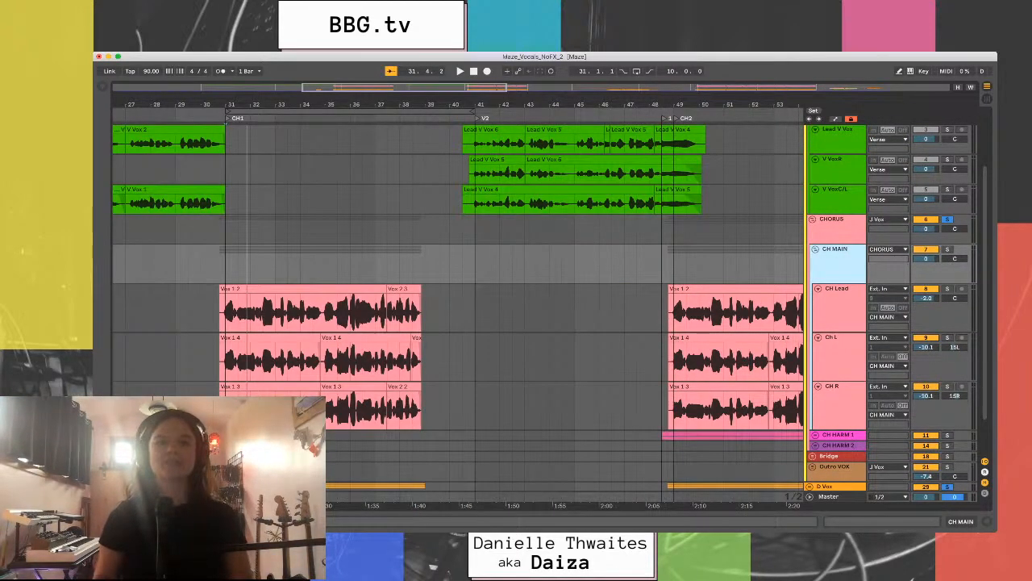
- Fold the J Vox group to show only the top-level groups, and unfold it again
scroll(458, 274, "left", 2)
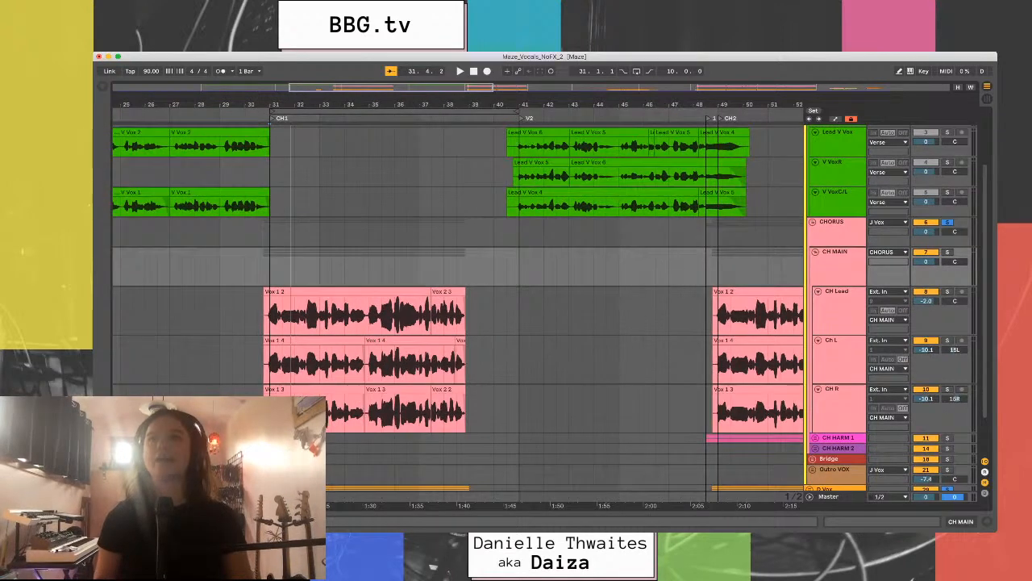
scroll(458, 306, "up", 3)
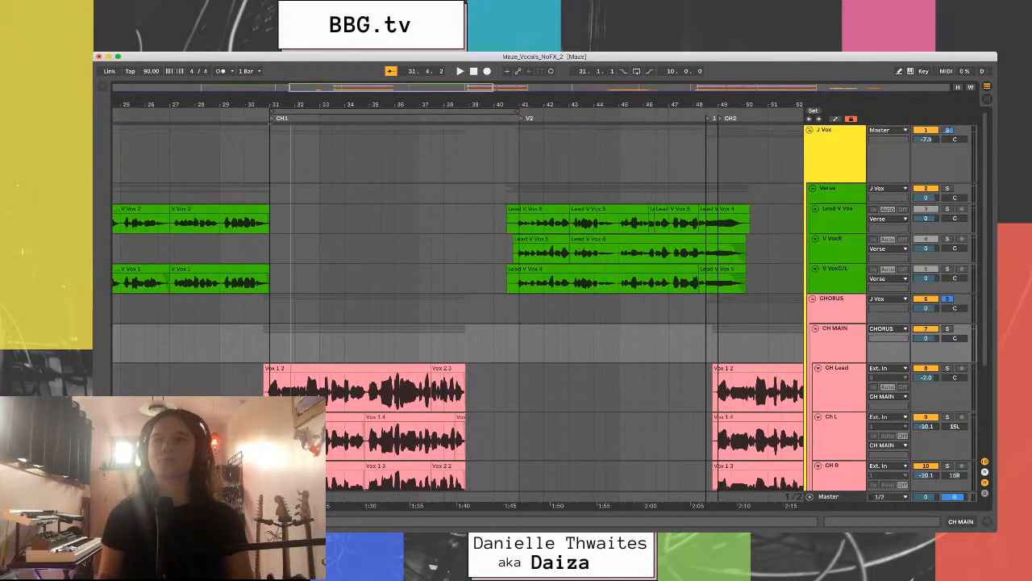
key("super+alt+u")
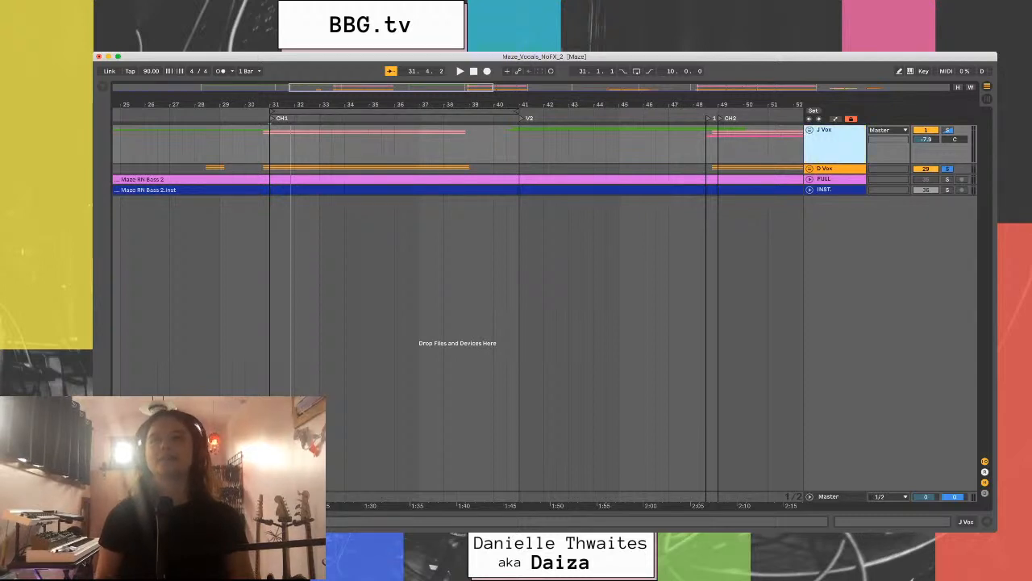
left_click(830, 169)
key("super+alt+u")
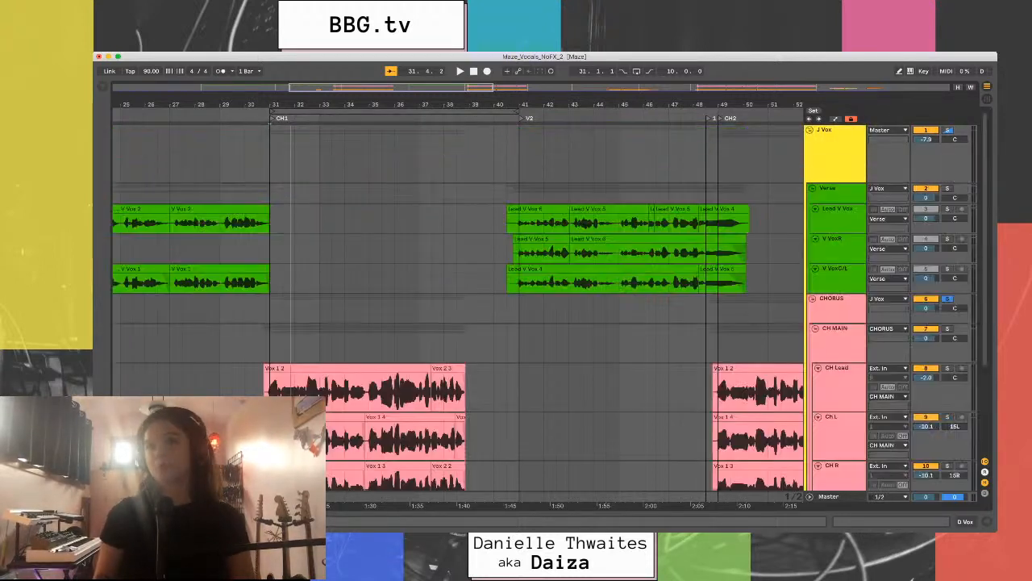
- Fold the Verse group, and select the CH MAIN subgroup after toggling the CHORUS group's fold
left_click(814, 188)
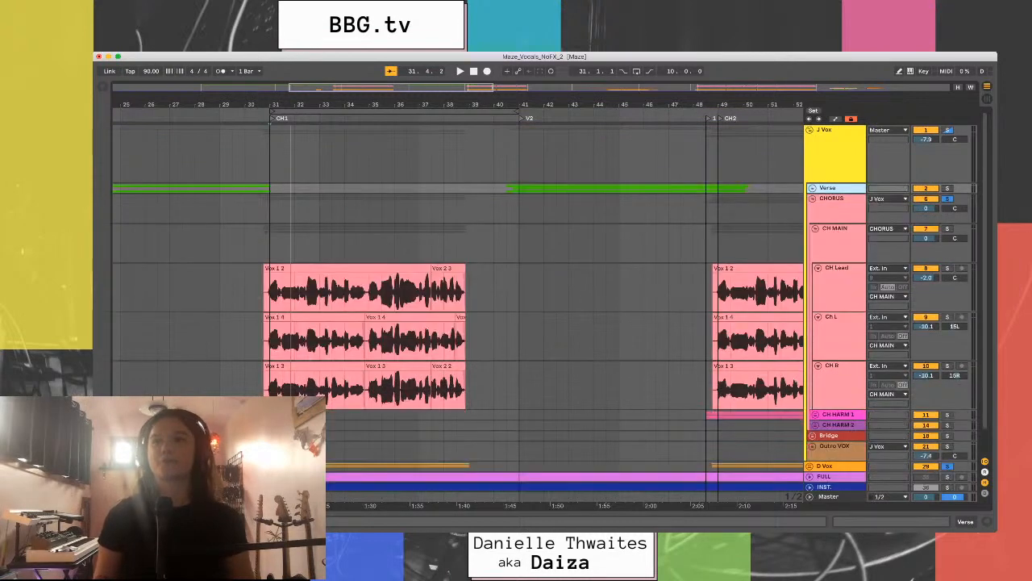
left_click(831, 197)
key("super+alt+u")
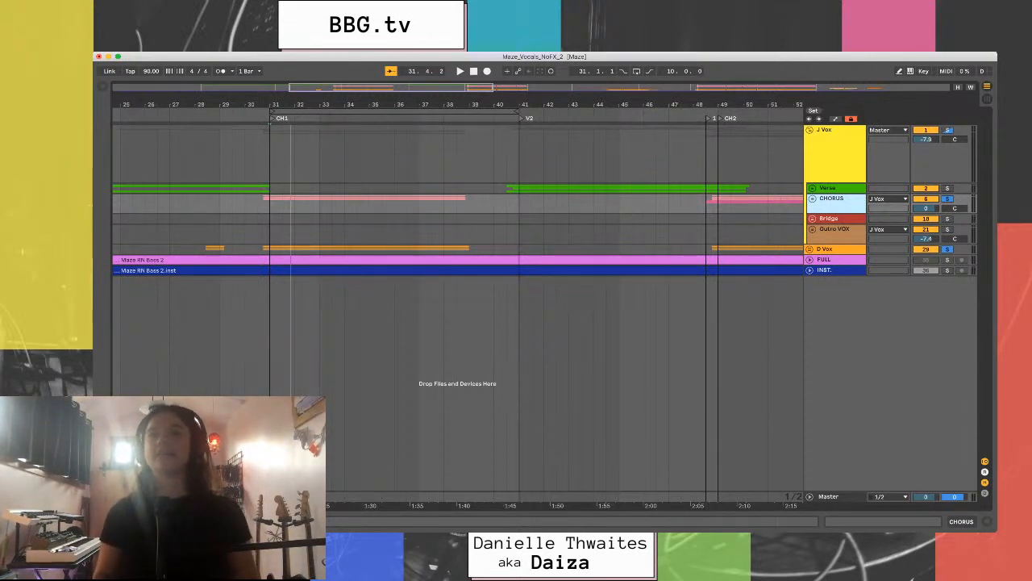
key("u")
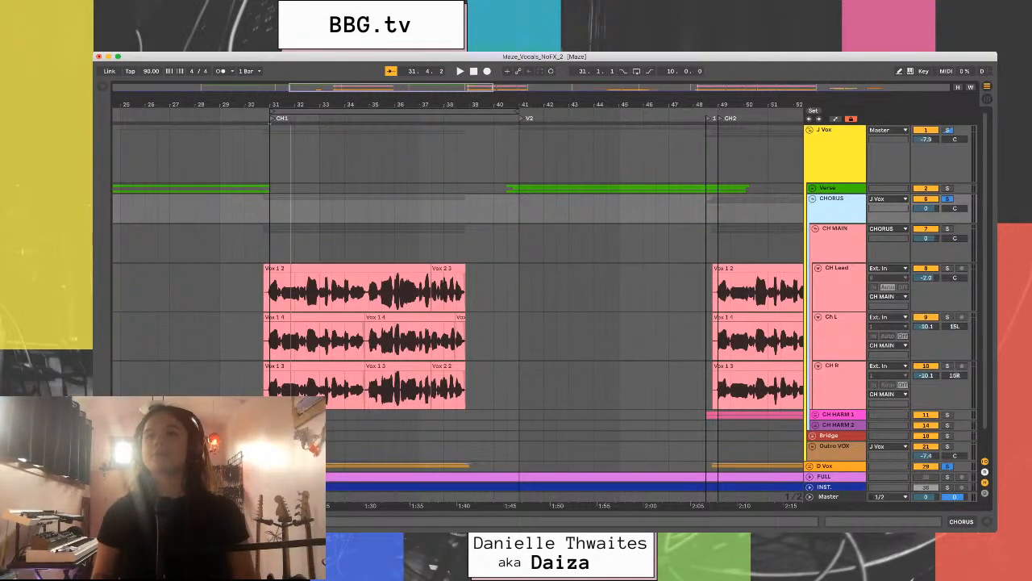
left_click(837, 229)
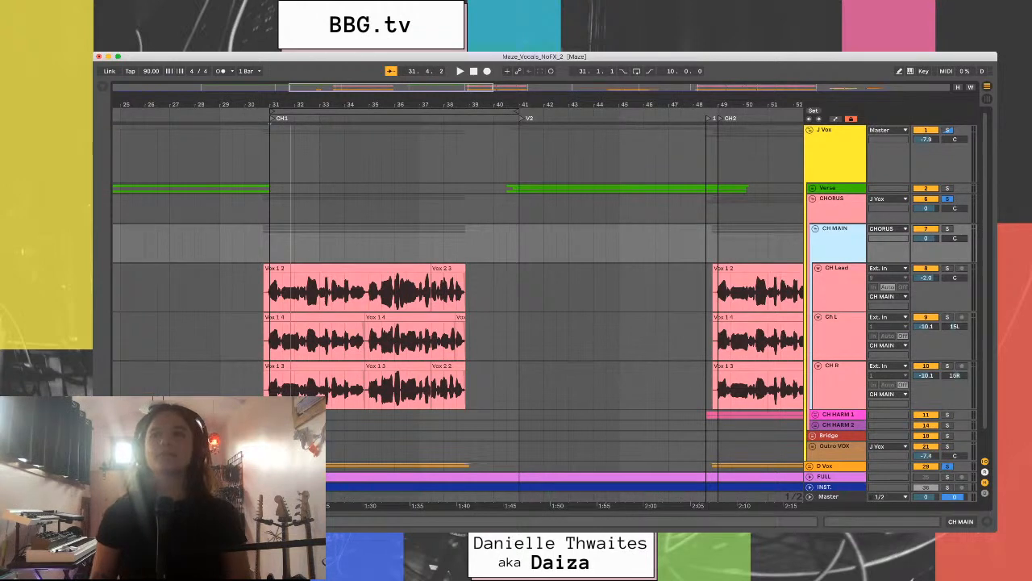
- Fold the CH MAIN group to show the chorus subgroups, select CH HARM 1, and unfold CH MAIN again
key("u")
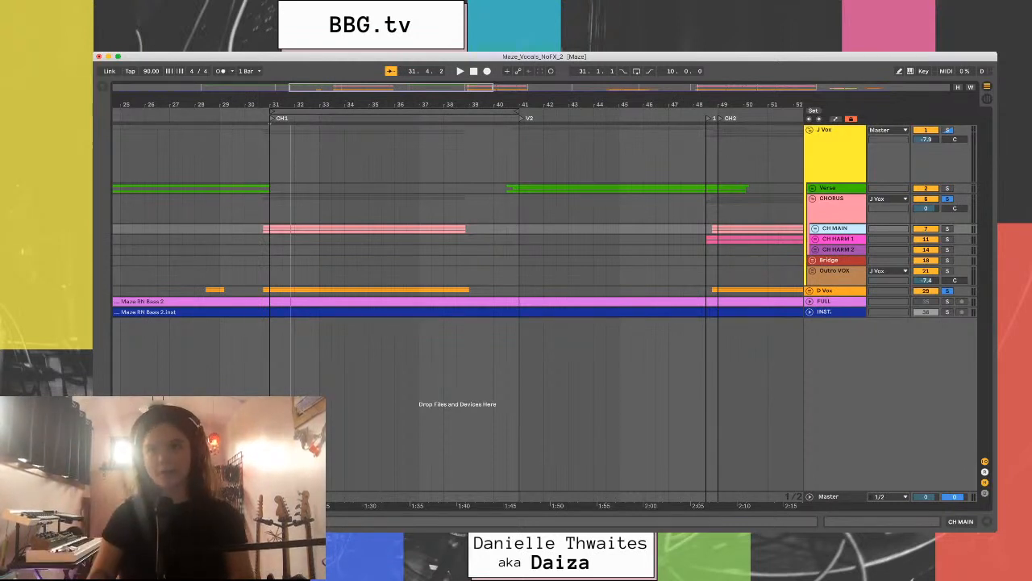
left_click(838, 238)
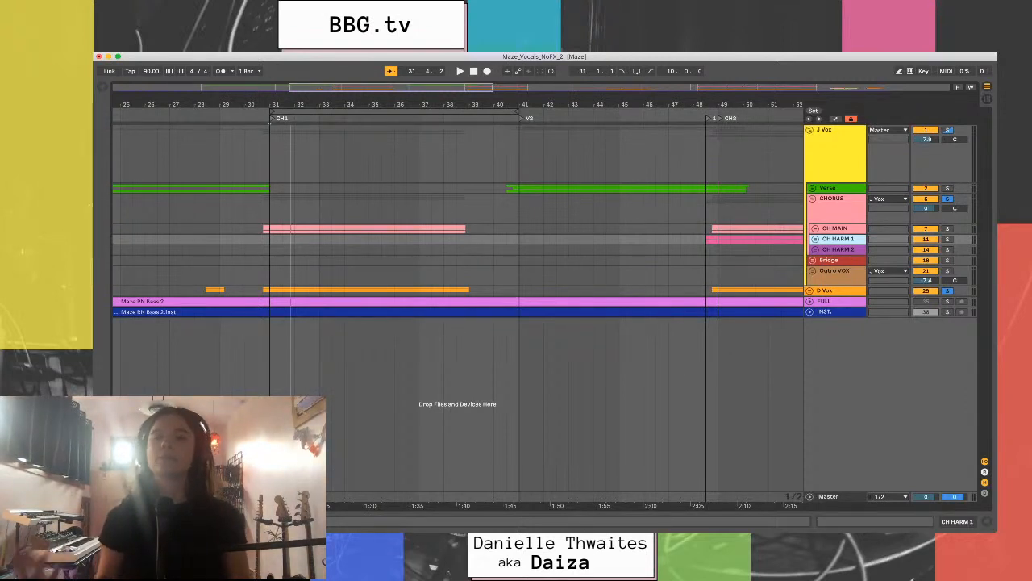
left_click(815, 228)
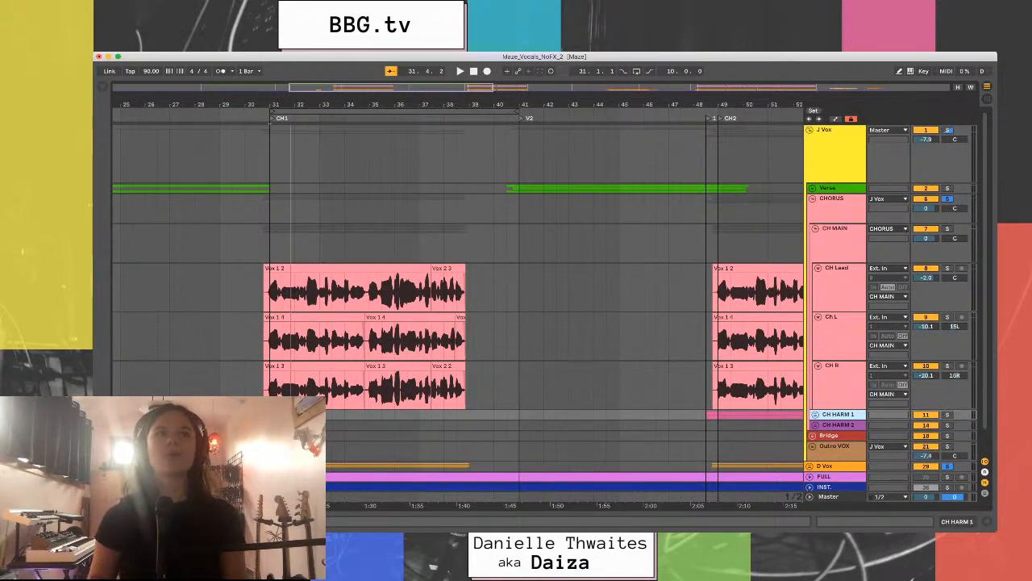
- Open the device chain of the CH Lead track and leave the browser hidden
key("super+alt+b")
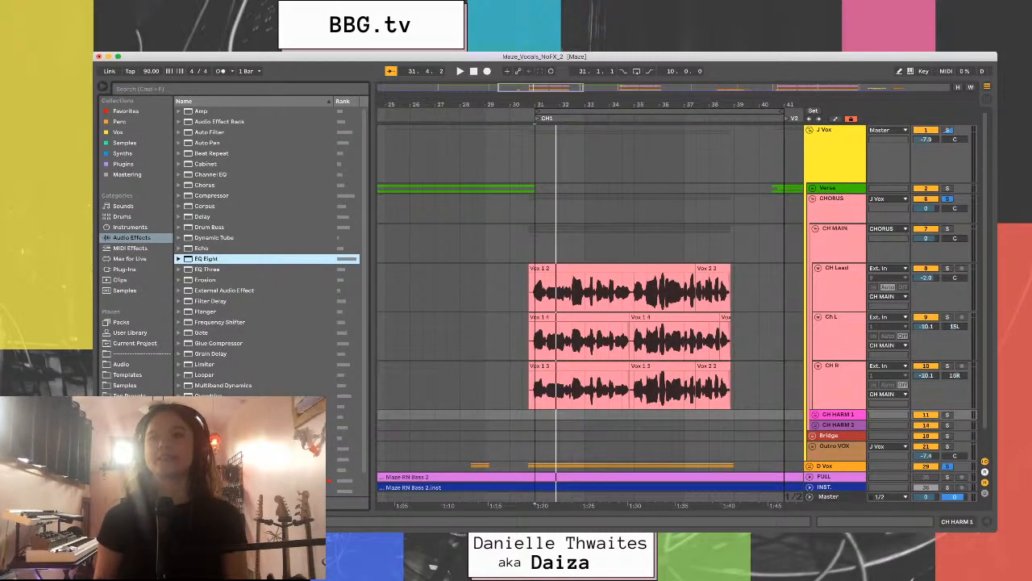
left_click_drag(835, 291, 836, 291)
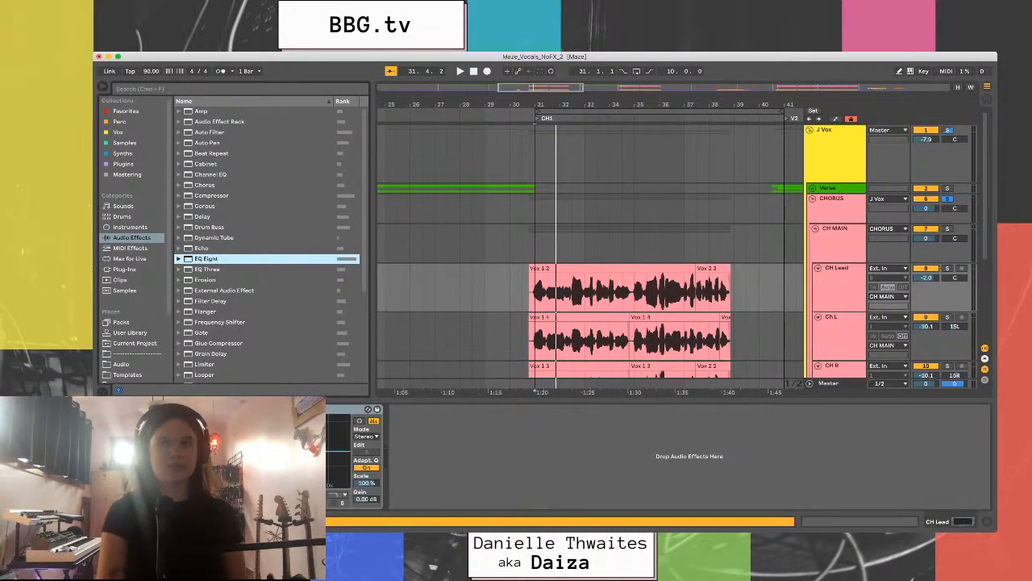
left_click(835, 291)
key("super+alt+b")
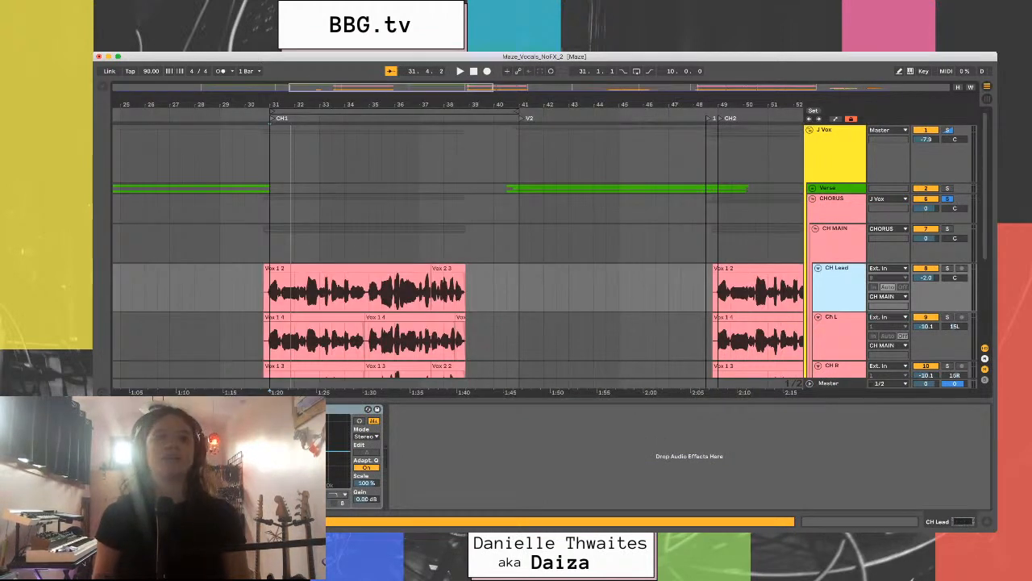
- Solo the CH Lead track and play the start of the first chorus
left_click(948, 268)
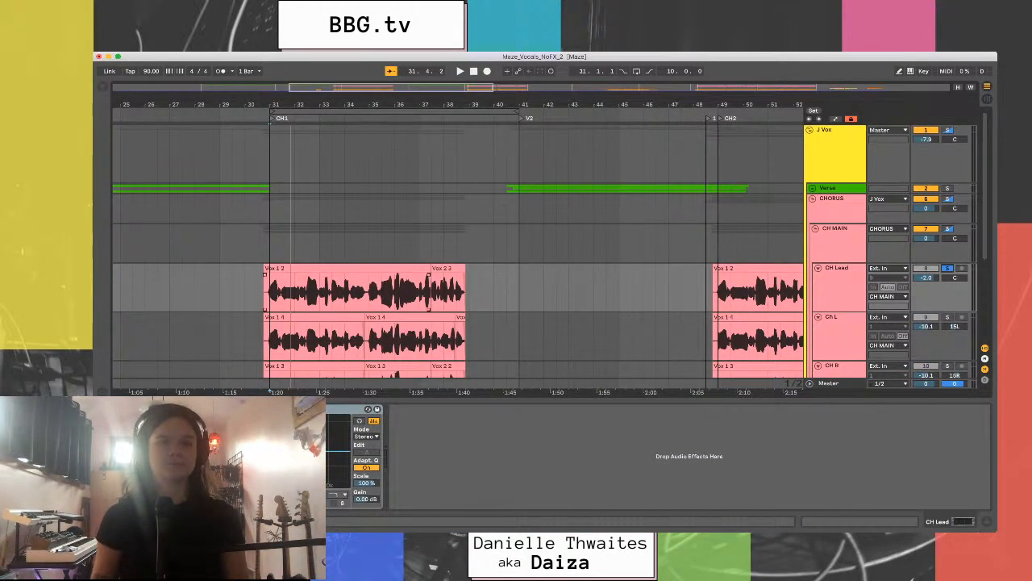
key("space")
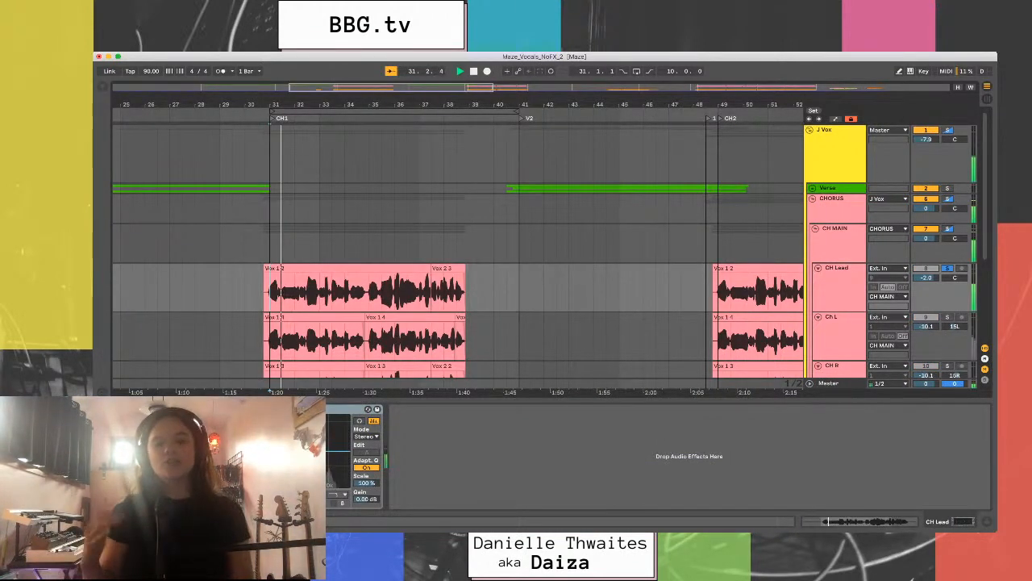
key("space")
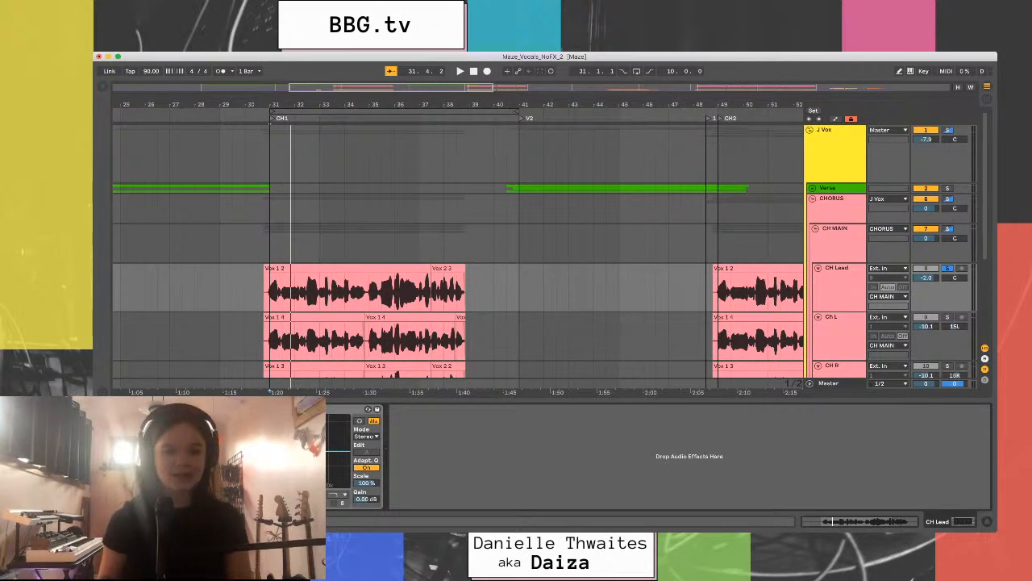
- Expand the EQ Eight display on CH Lead and start playback to examine the vocal's frequency spectrum
key("super+Tab")
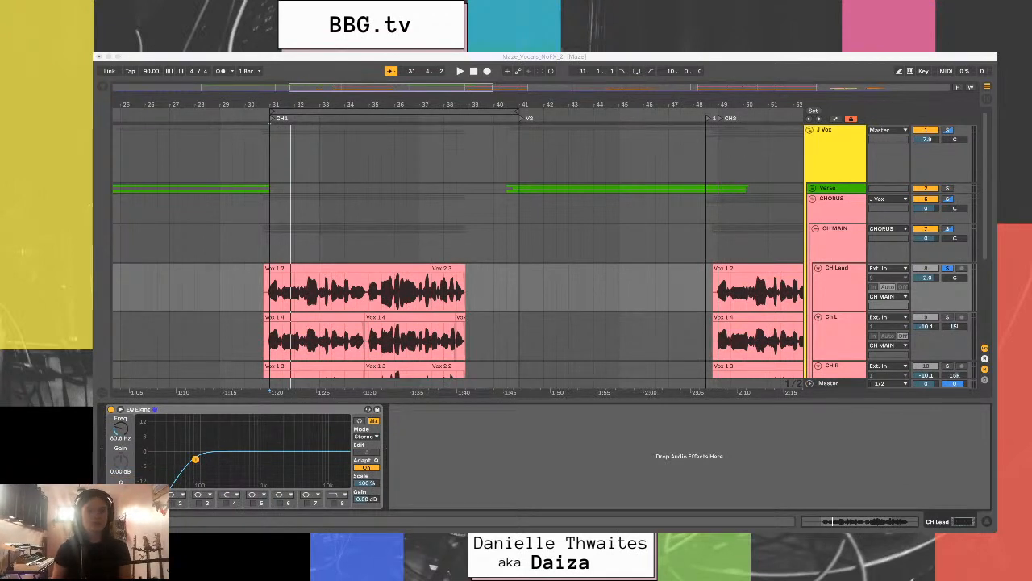
key("super+Tab")
left_click(120, 409)
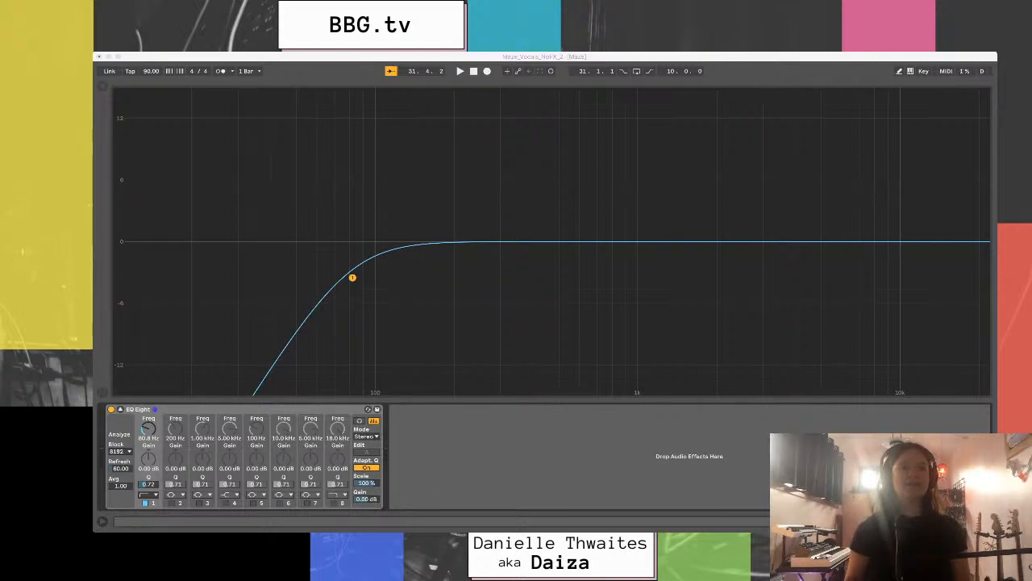
key("super+Tab")
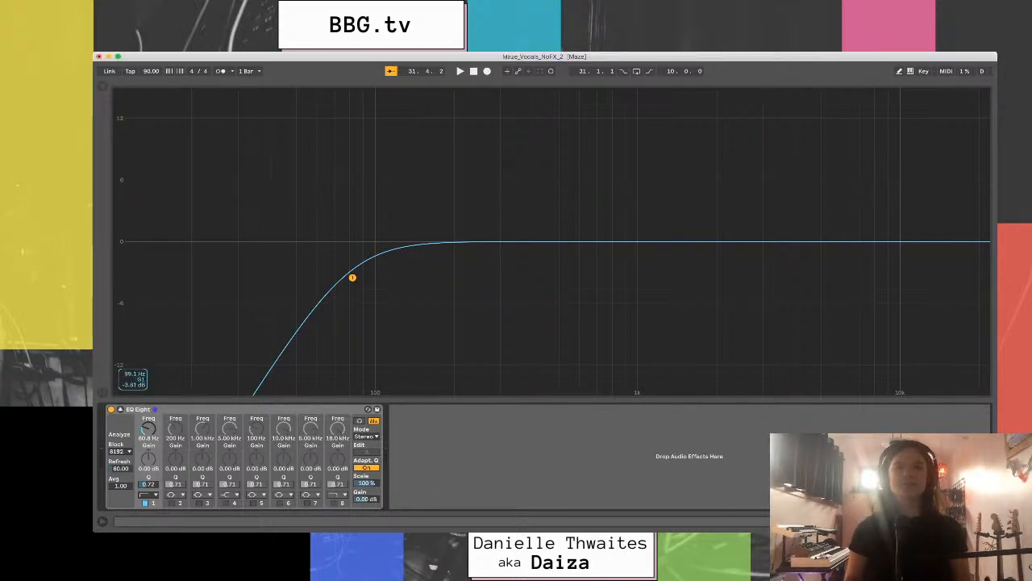
key("space")
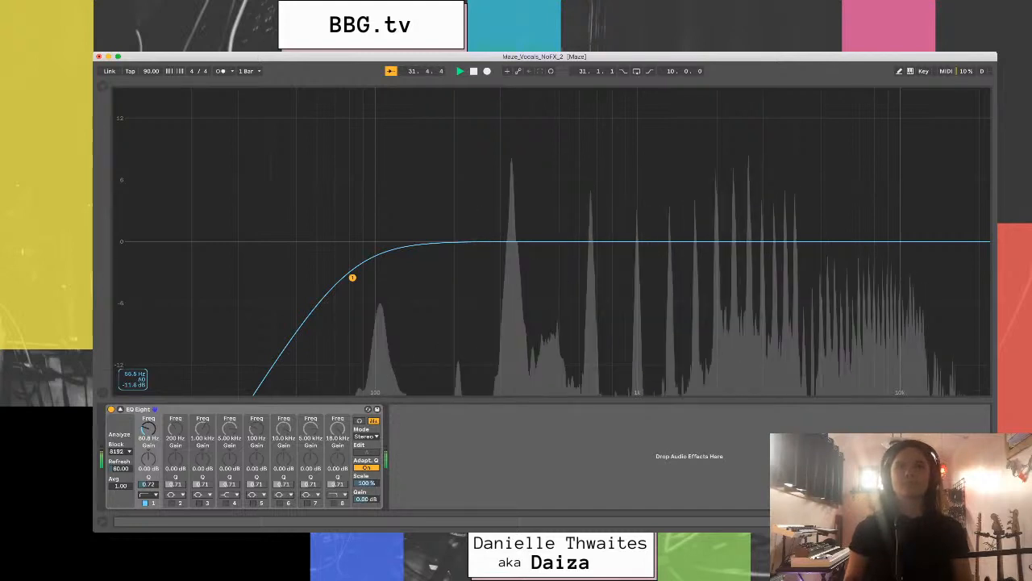
- Enable EQ band 2 and sweep it as a 15 dB boost with Q 3.69 during playback, ending at 2.30 kHz
left_click(173, 504)
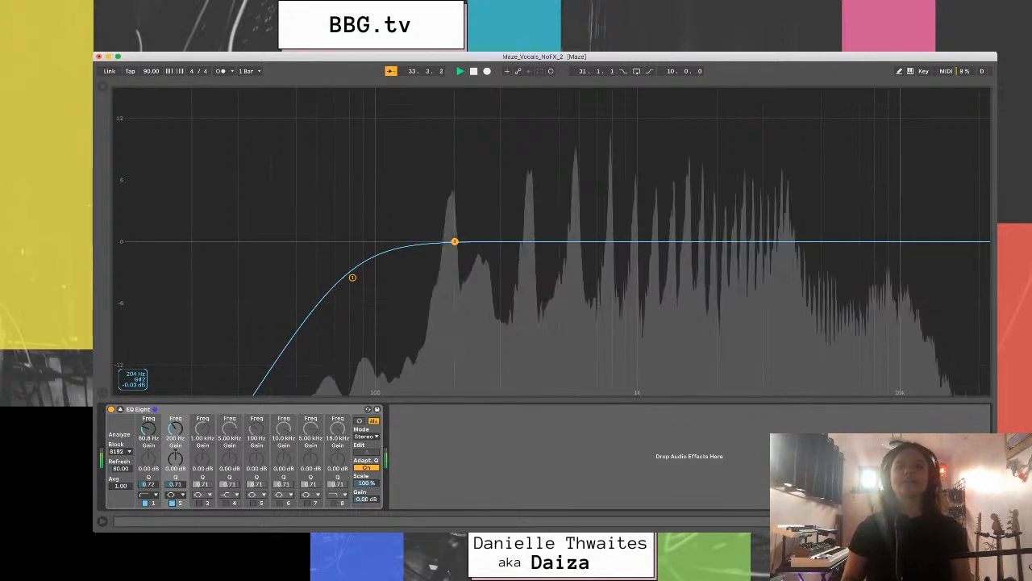
left_click_drag(455, 242, 773, 165)
key("space")
key("space")
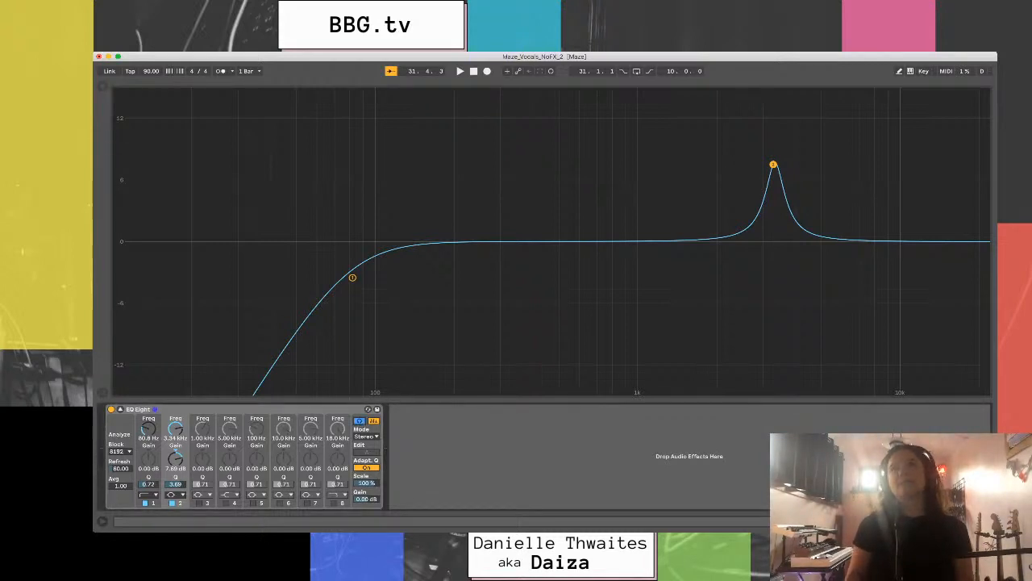
left_click_drag(772, 164, 588, 92)
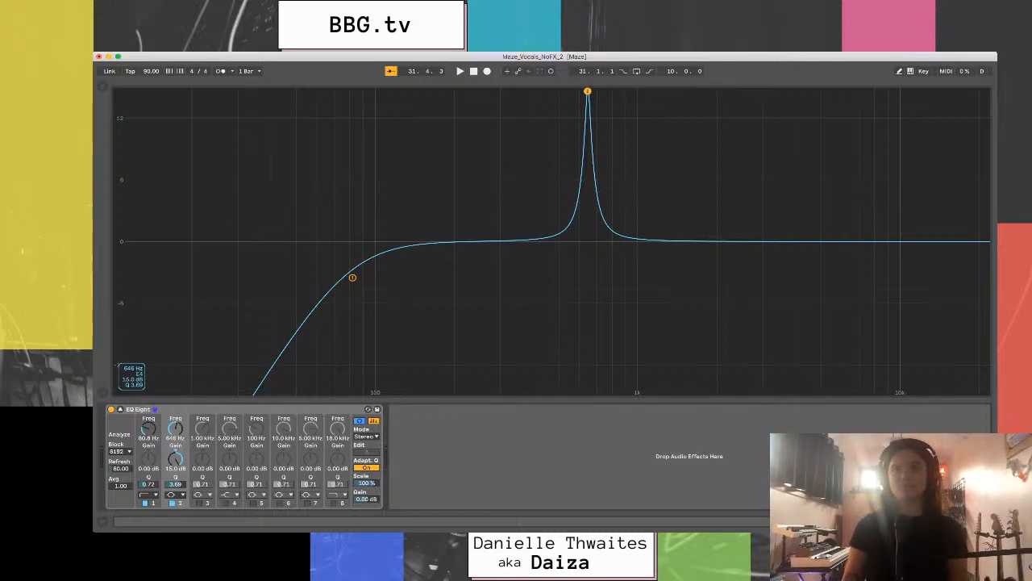
key("space")
left_click_drag(588, 92, 731, 92)
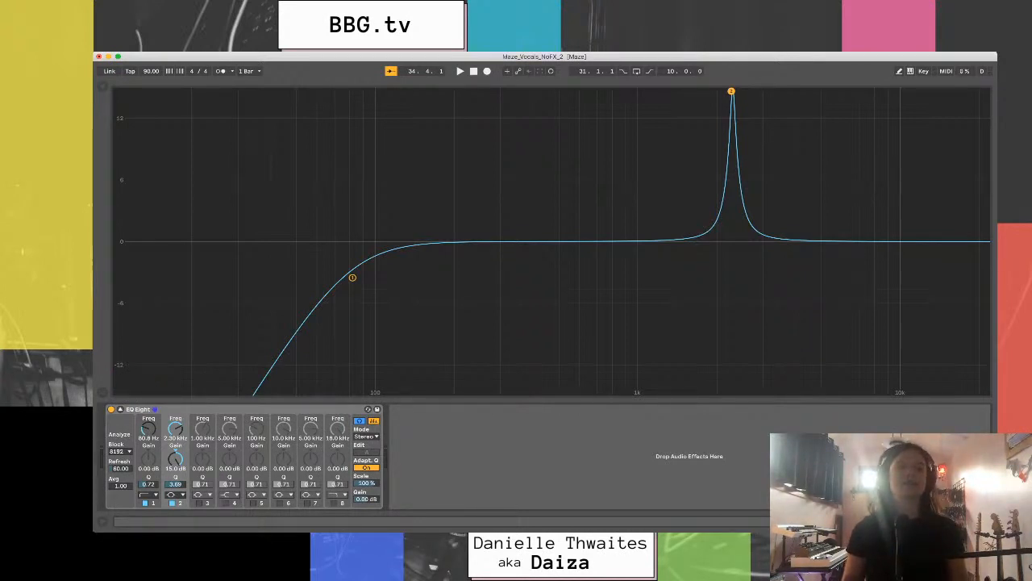
- Set band 2's gain to -2.38 dB and its Q to 8.67 after trying 18.0 and 0.10, and play the result
left_click_drag(176, 458, 176, 503)
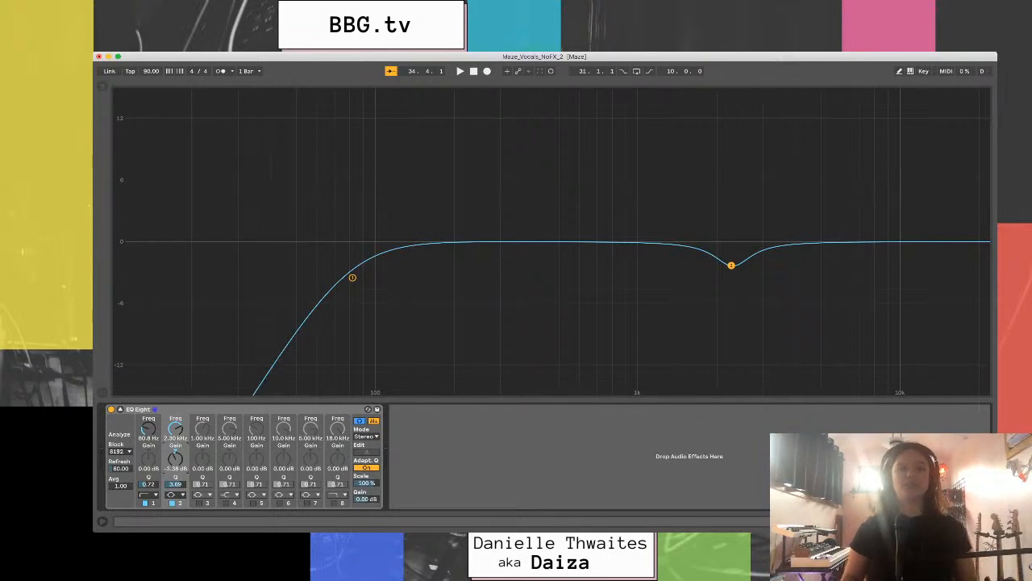
left_click_drag(175, 484, 175, 436)
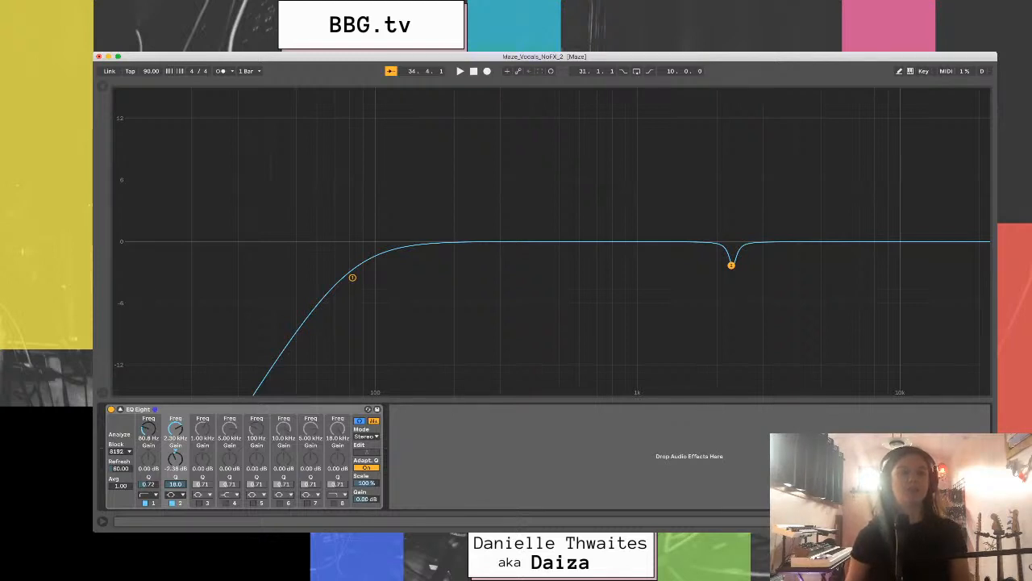
left_click_drag(175, 484, 175, 560)
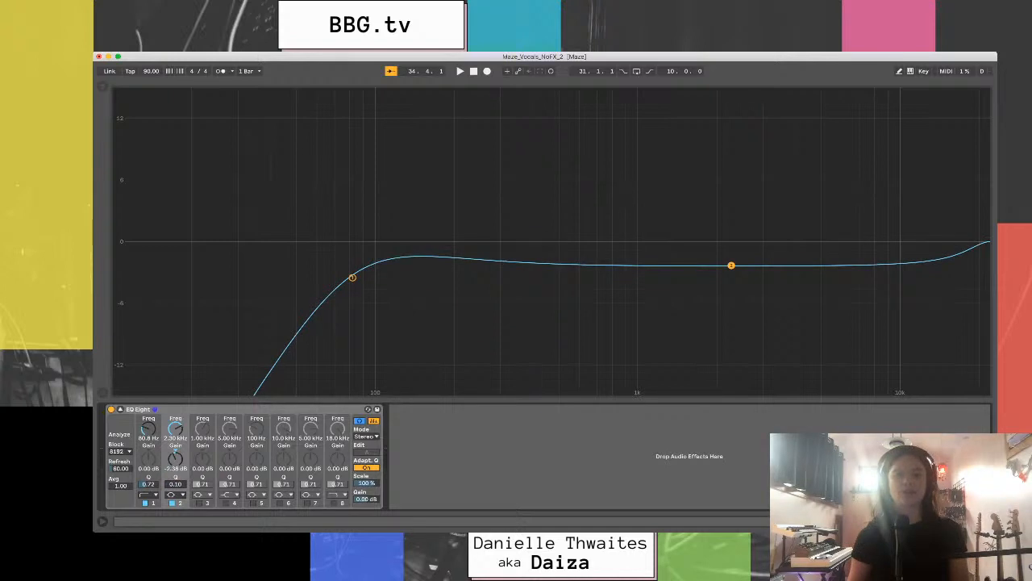
left_click_drag(175, 484, 175, 432)
key("space")
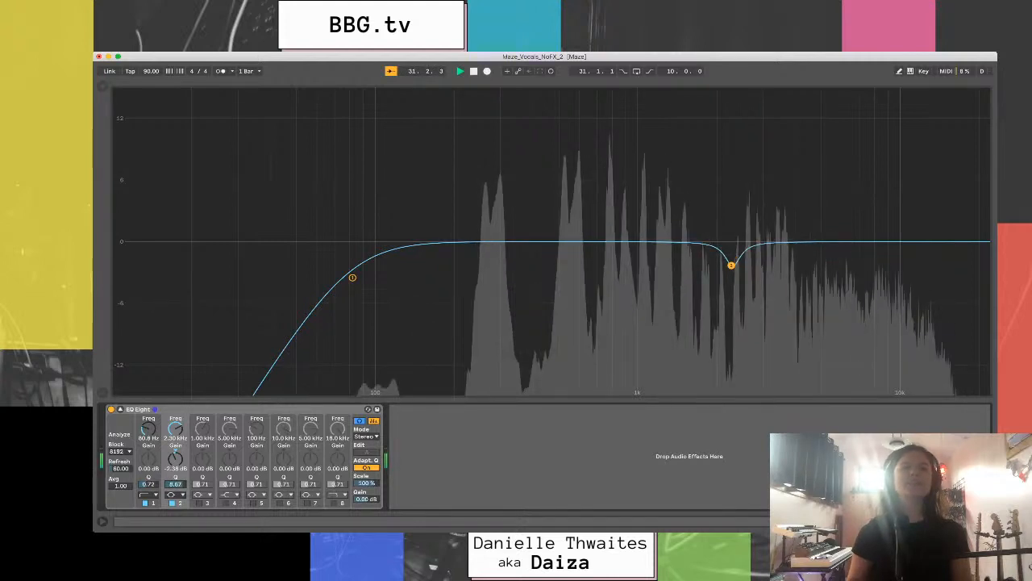
key("space")
- Enable EQ band 3, sweep it as a 15 dB boost to 8.00 kHz with Q 6.37, and turn it into a 2.62 dB cut
left_click(199, 503)
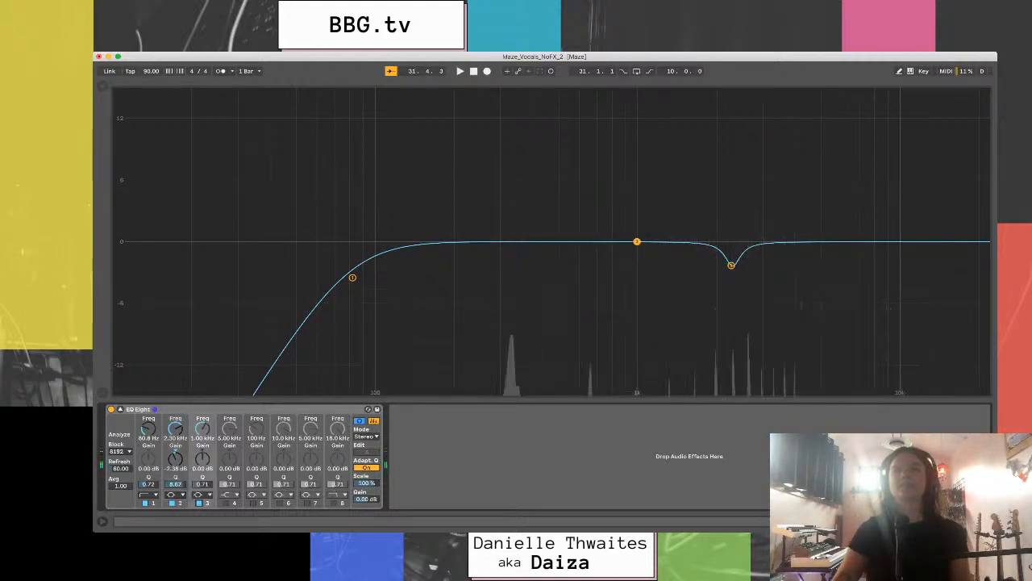
left_click_drag(637, 242, 776, 49)
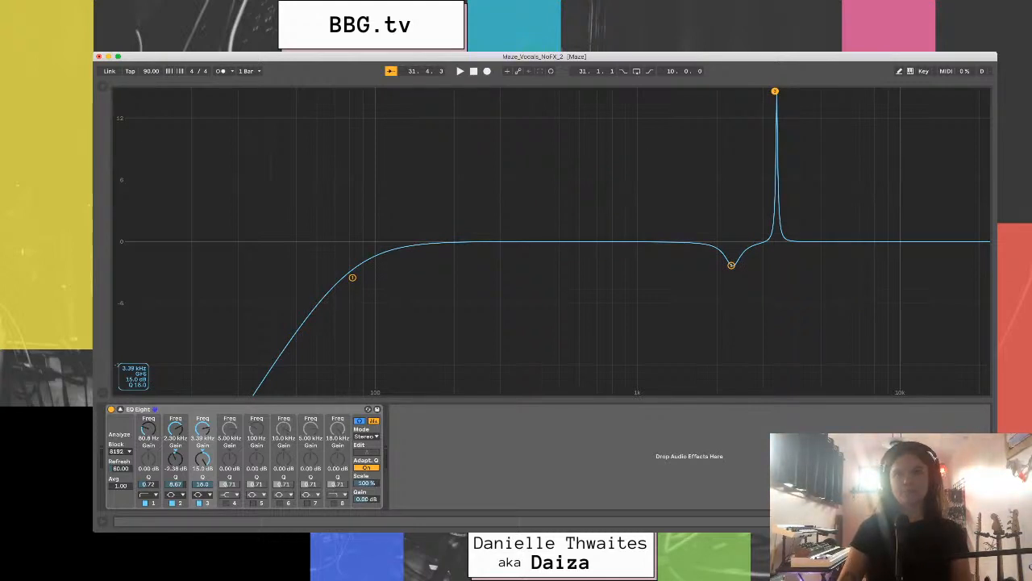
key("space")
left_click_drag(775, 90, 873, 91)
key("space")
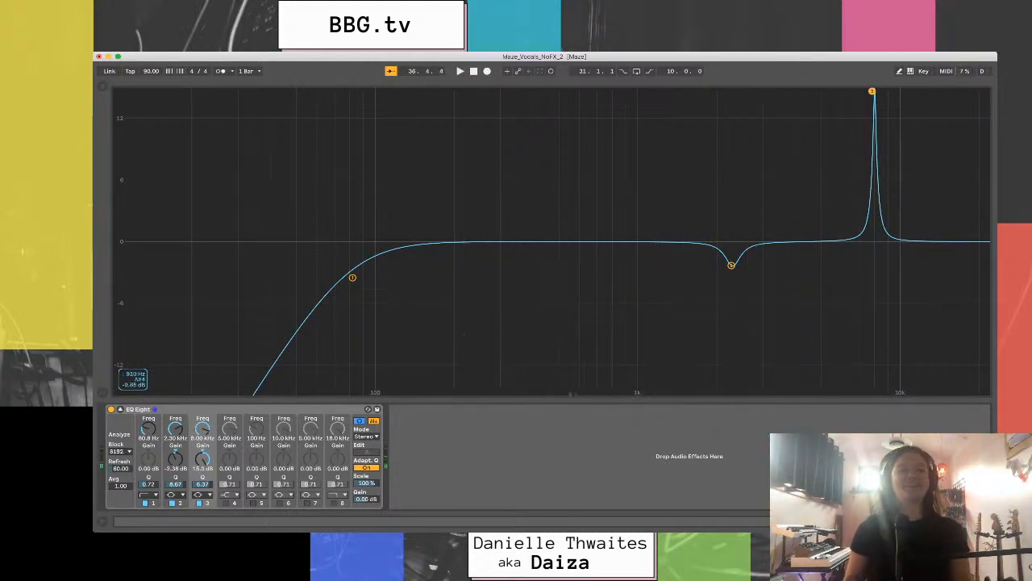
left_click_drag(872, 92, 871, 266)
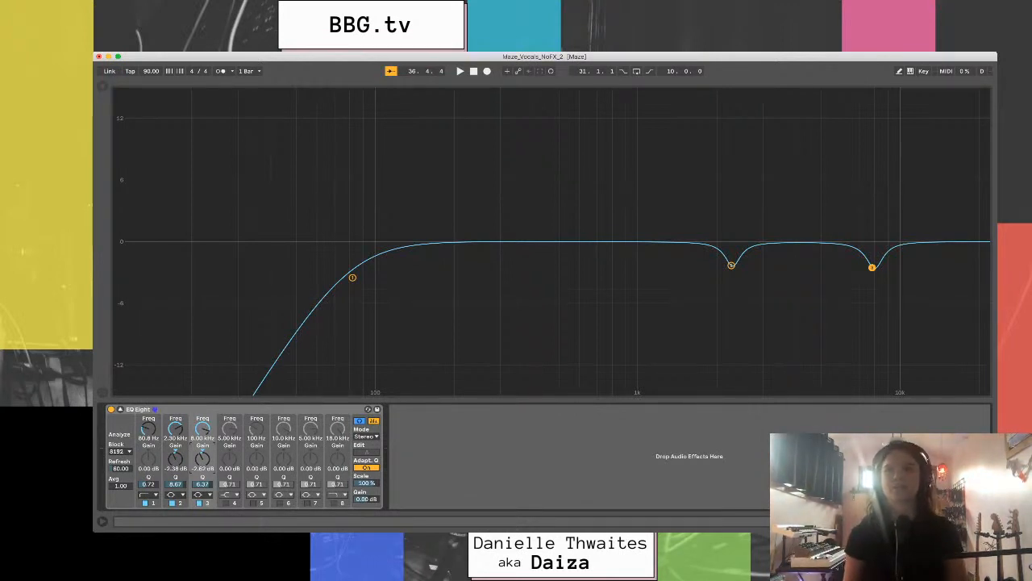
- Play the chorus vocal with EQ Eight bypassed and reactivated to compare the sound
key("space")
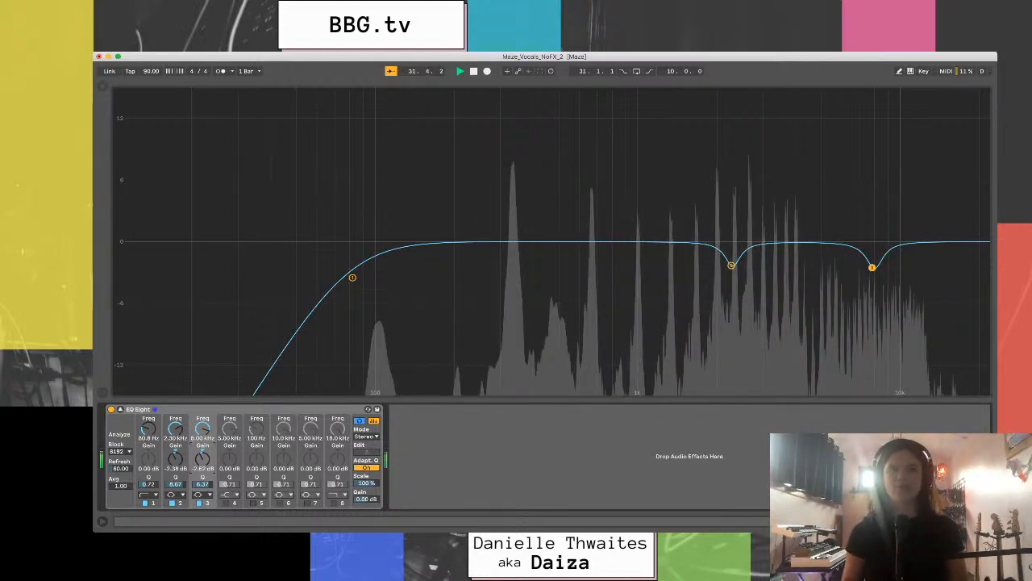
left_click(112, 409)
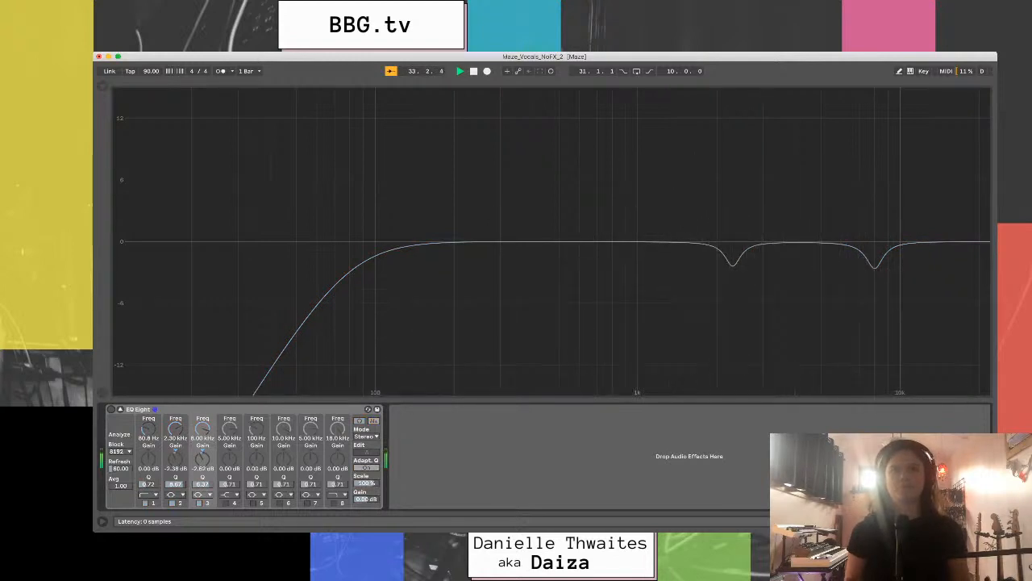
left_click(111, 409)
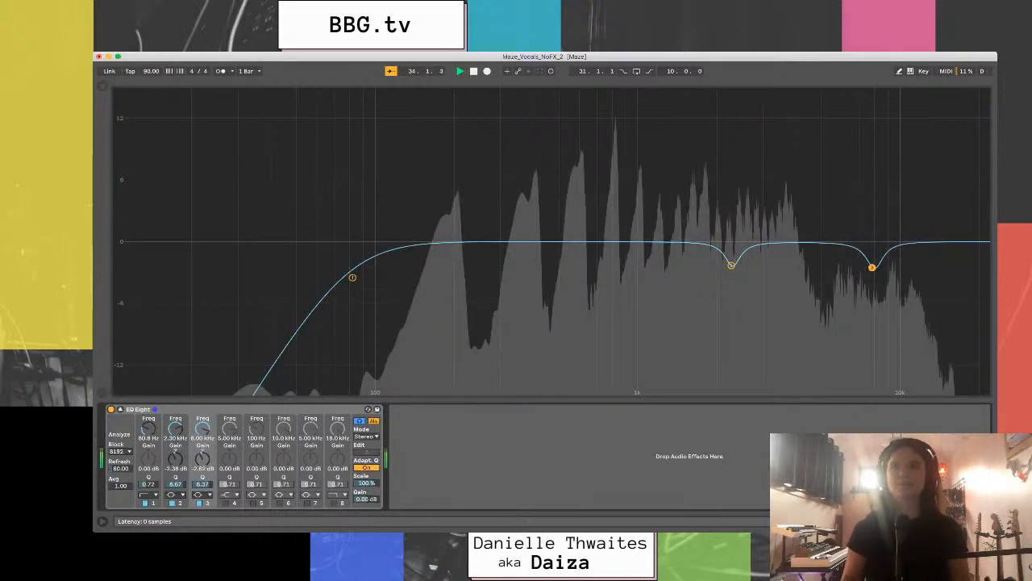
key("space")
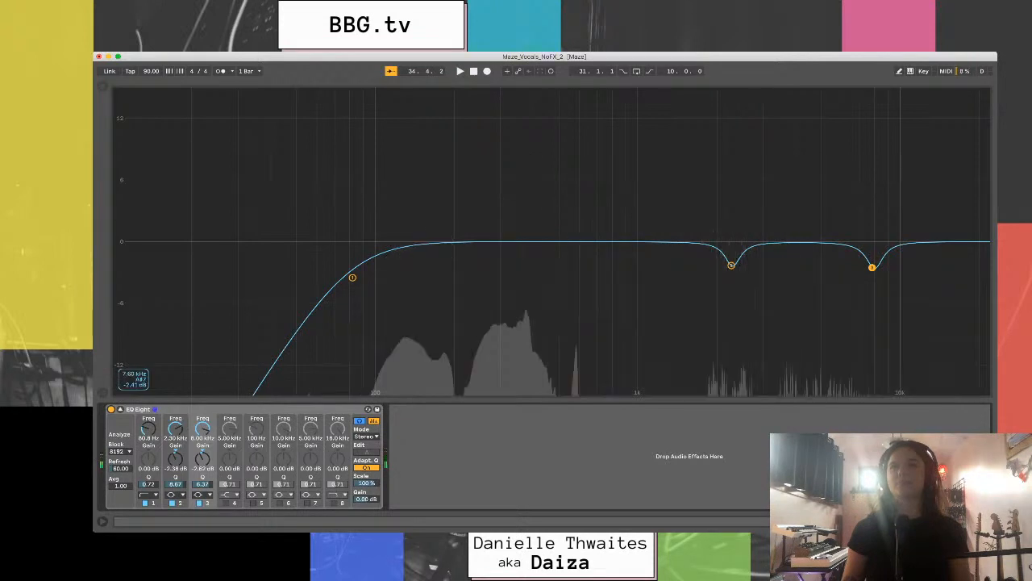
- Reduce the cuts to -1.72 dB on band 3 and -2.10 dB on band 2, and enable band 4's high shelf with 5.92 dB at 563 Hz
left_click_drag(872, 267, 872, 259)
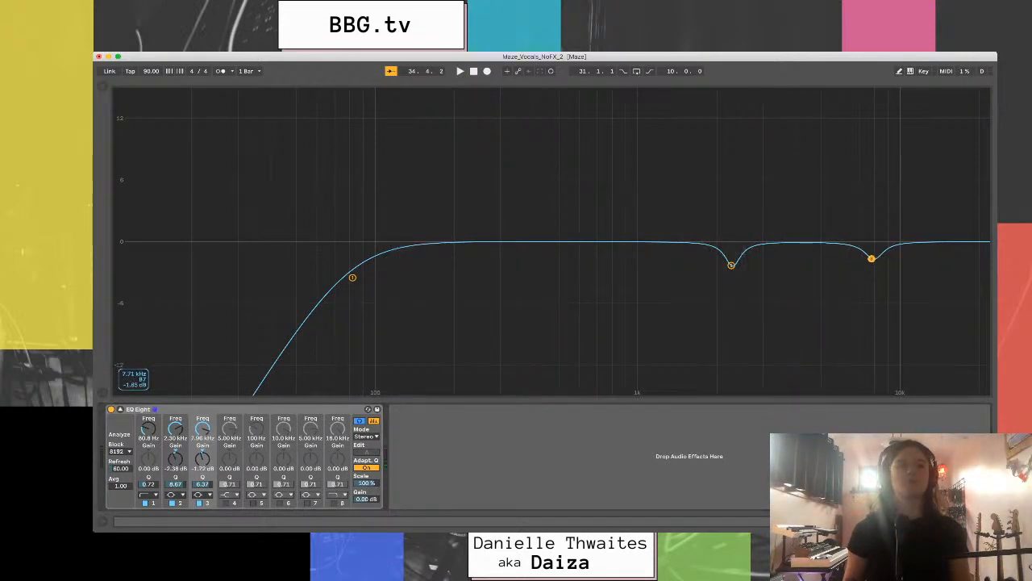
left_click_drag(732, 266, 732, 262)
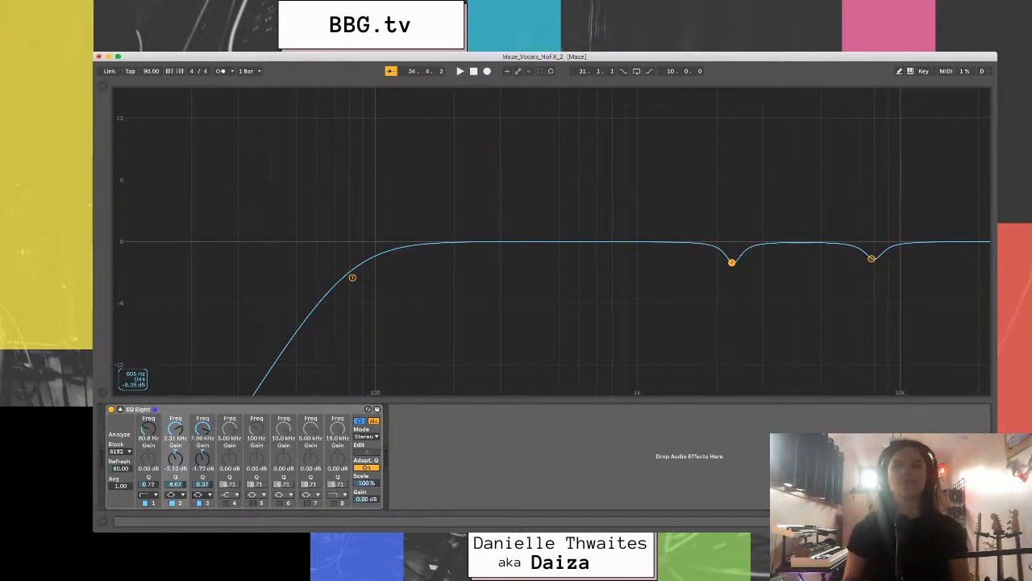
left_click(227, 503)
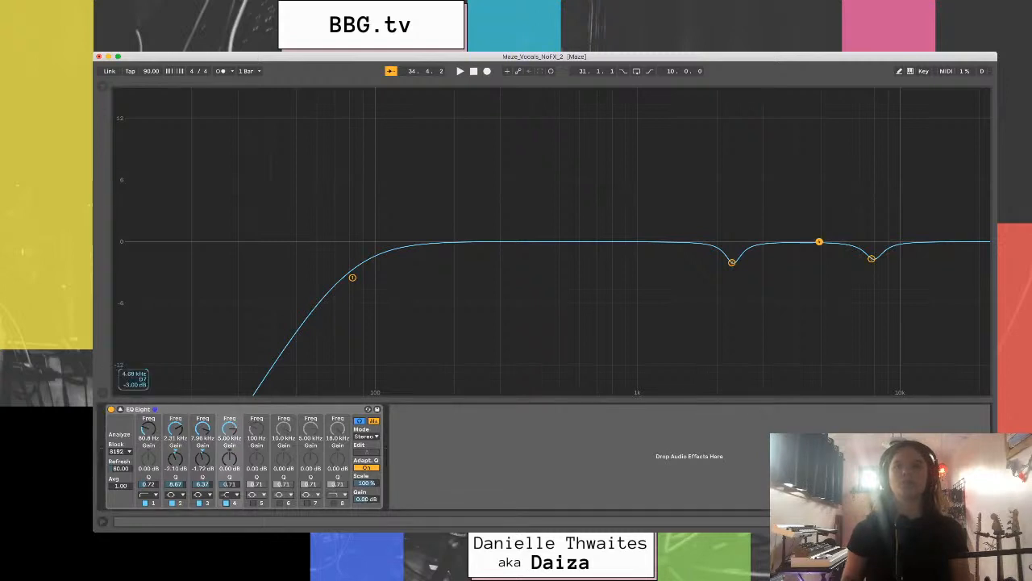
left_click_drag(819, 241, 572, 181)
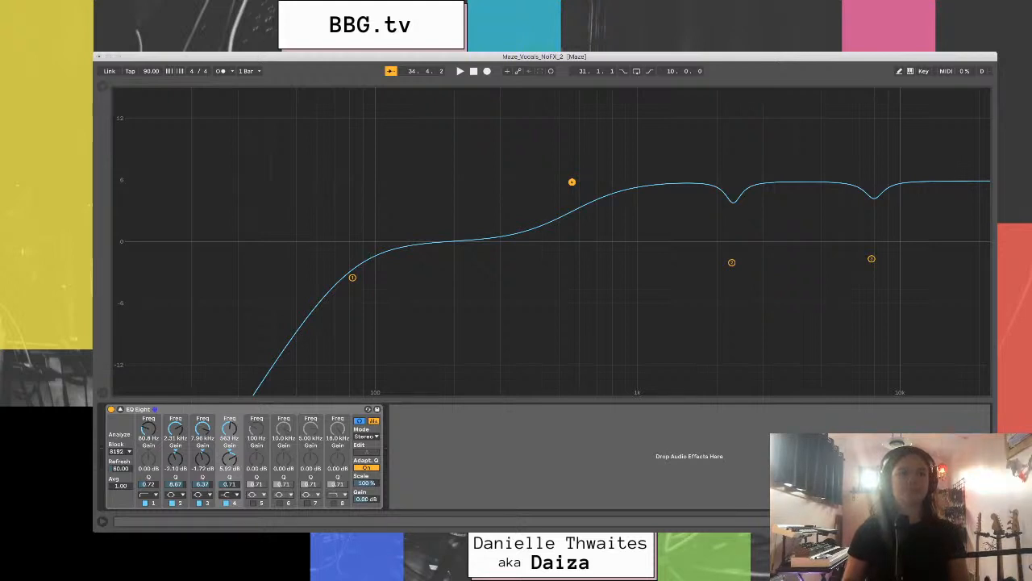
- Collapse the expanded EQ Eight display to return to the arrangement, and show the browser
left_click(138, 409)
left_click(120, 409)
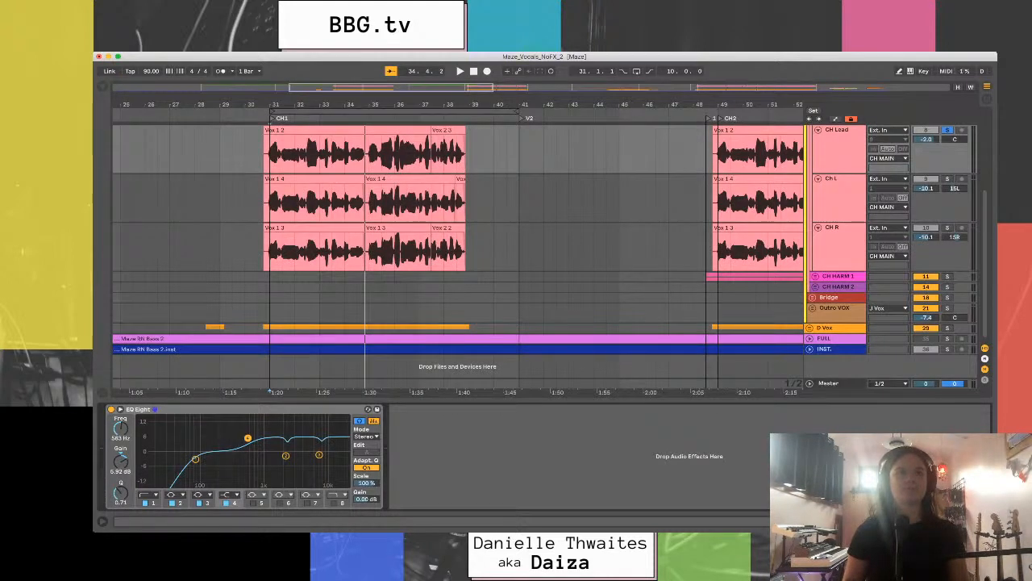
key("alt+super+b")
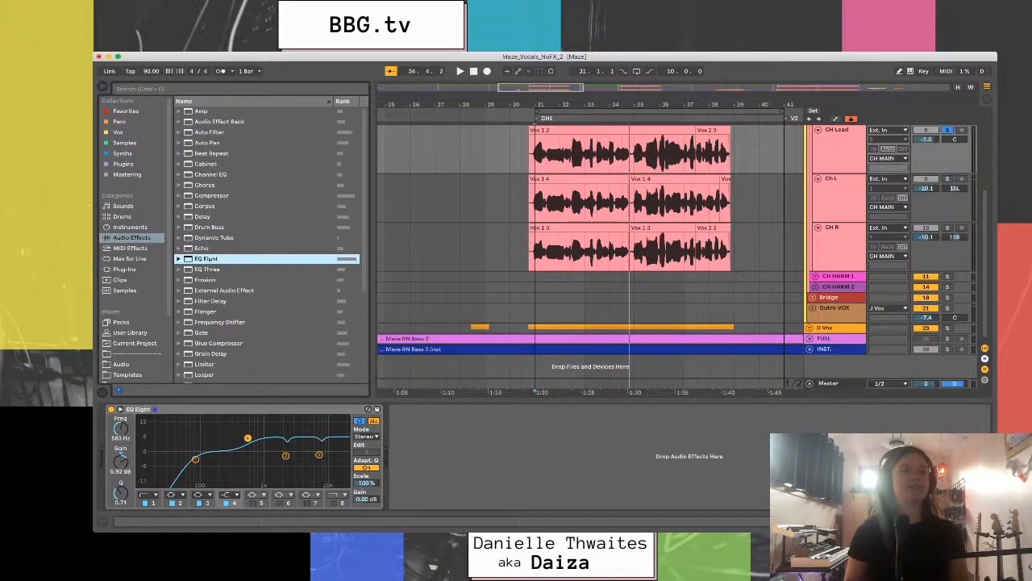
- Add a second EQ Eight after the first, expand its display with the browser hidden, and disable bands 2, 3 and 4
key("Return")
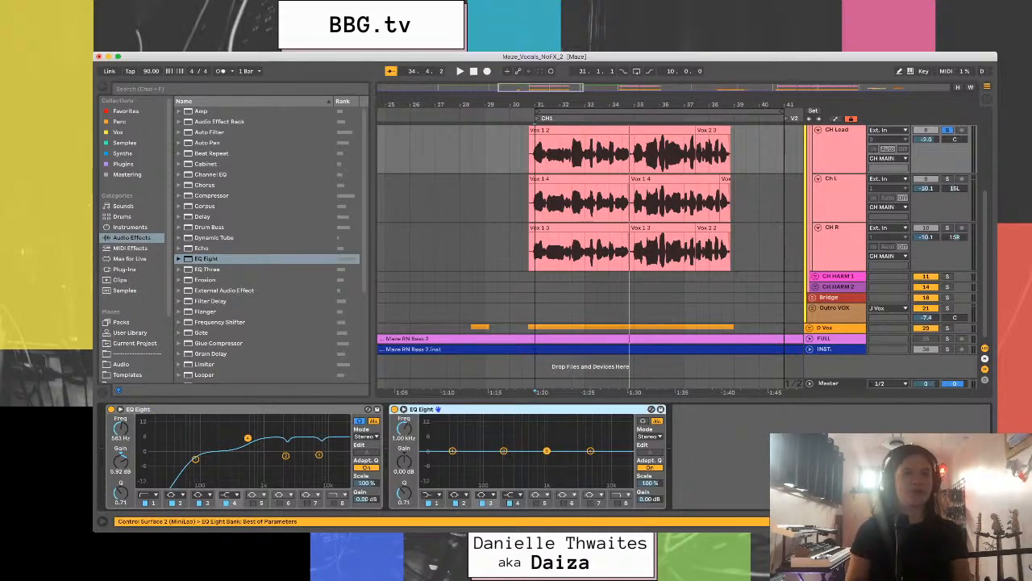
key("alt+super+b")
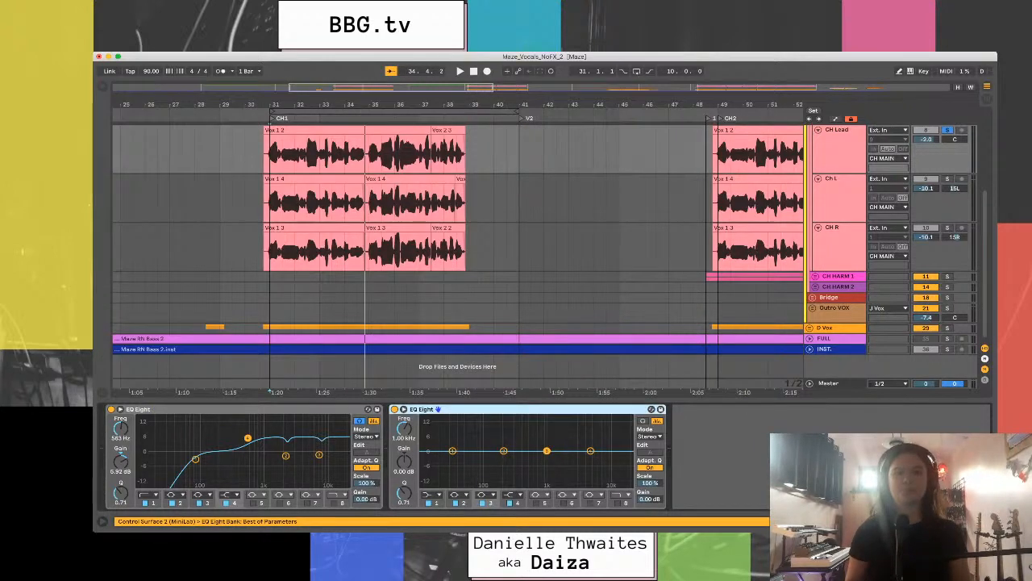
left_click(405, 409)
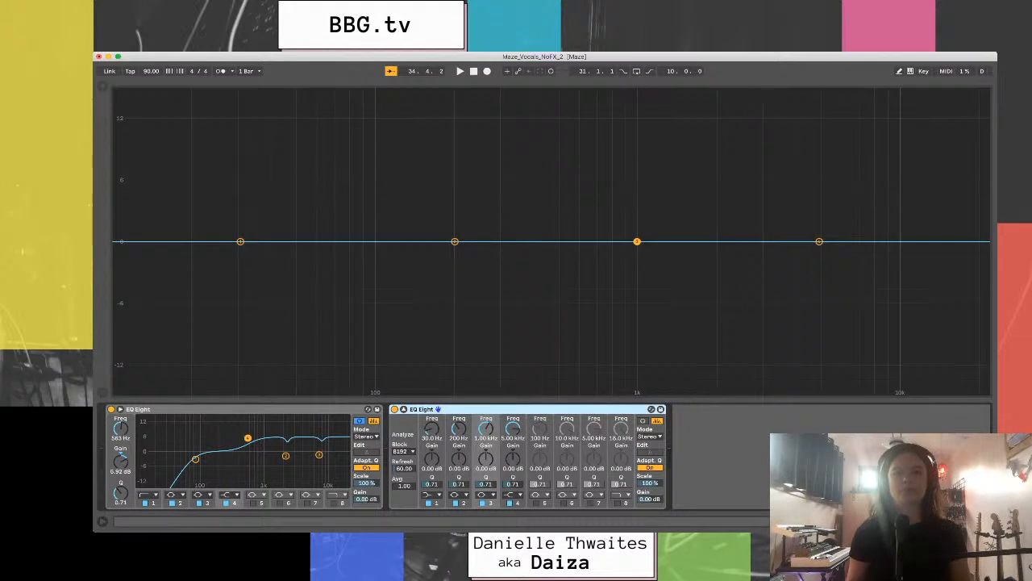
left_click(456, 503)
left_click(482, 503)
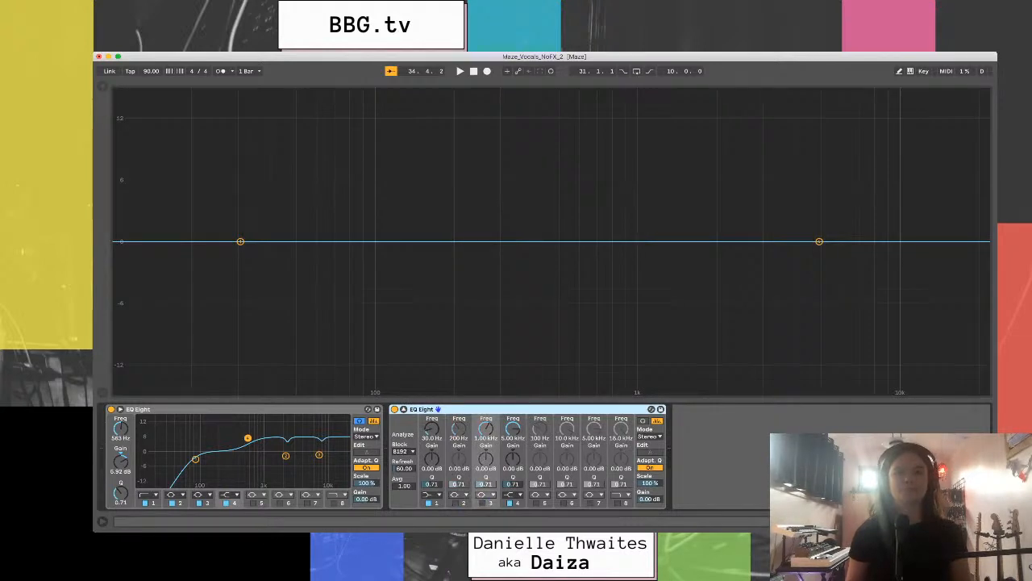
left_click(509, 503)
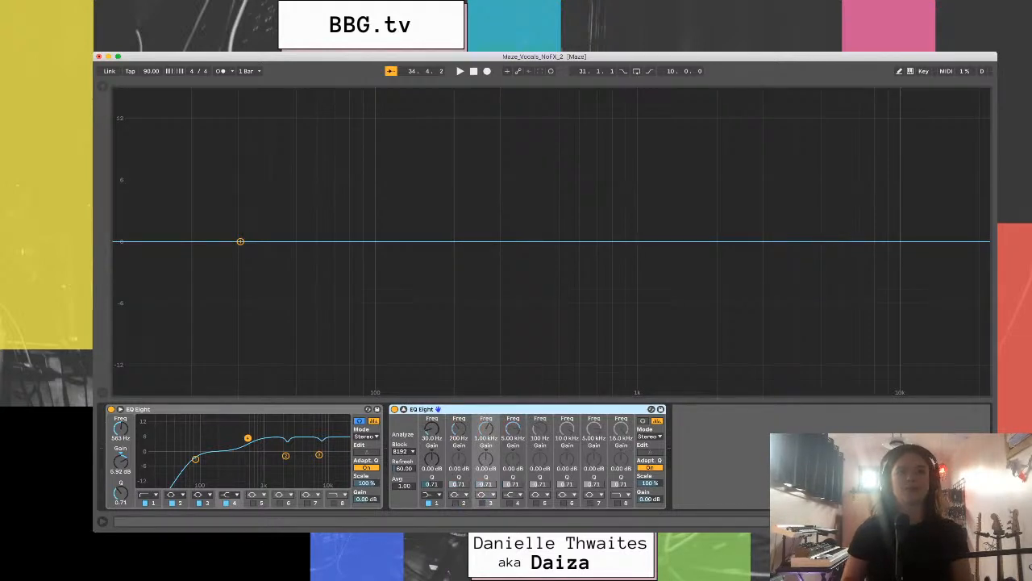
- Make band 1 a low cut at 76.0 Hz with Q 0.77, and switch it to the steeper low-cut slope
left_click(432, 494)
left_click(432, 482)
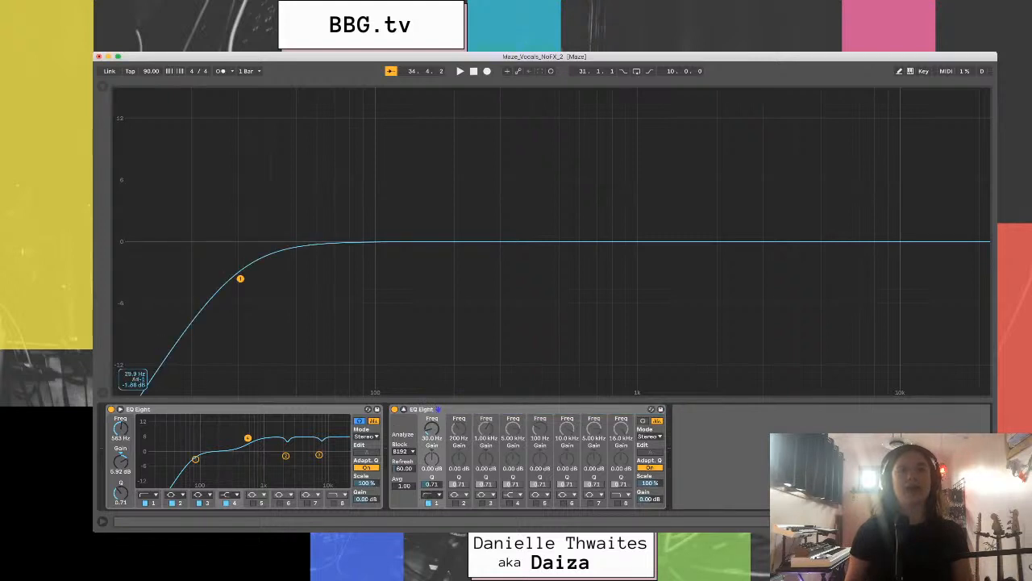
left_click_drag(239, 278, 346, 274)
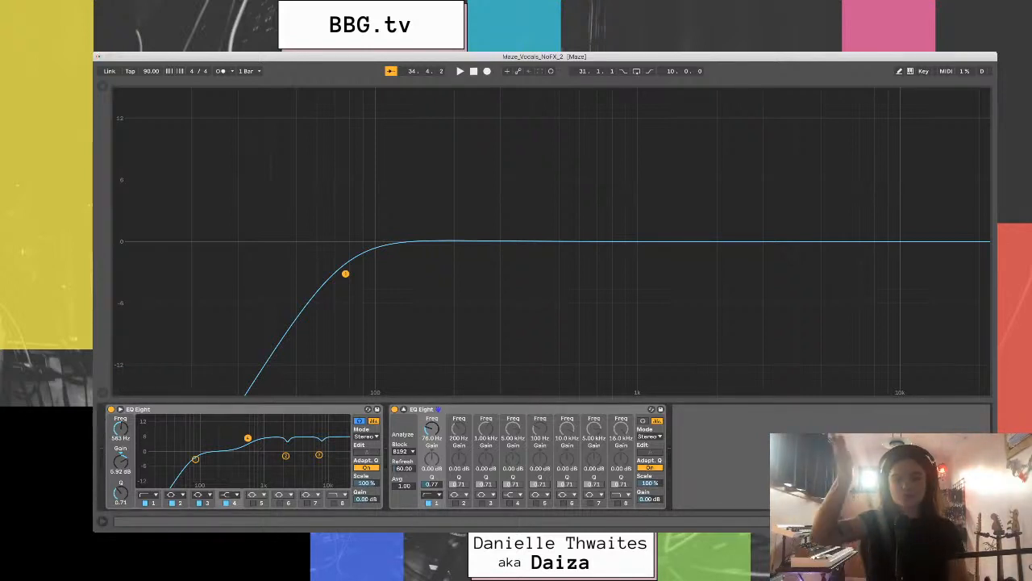
left_click(432, 488)
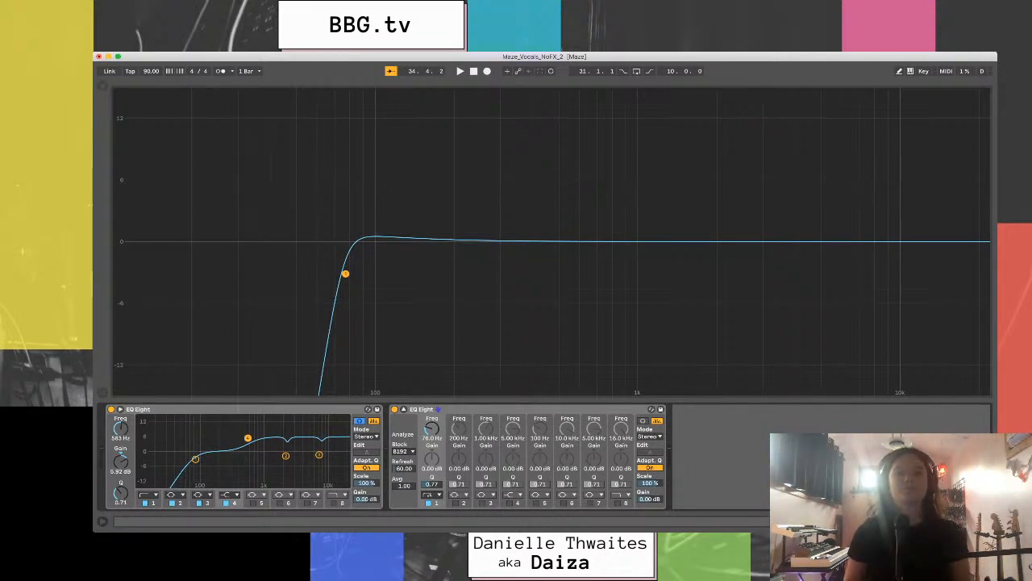
- Change band 1 to a low shelf boosting about 5.5 dB at 91.7 Hz, and switch it to a high shelf
left_click(433, 516)
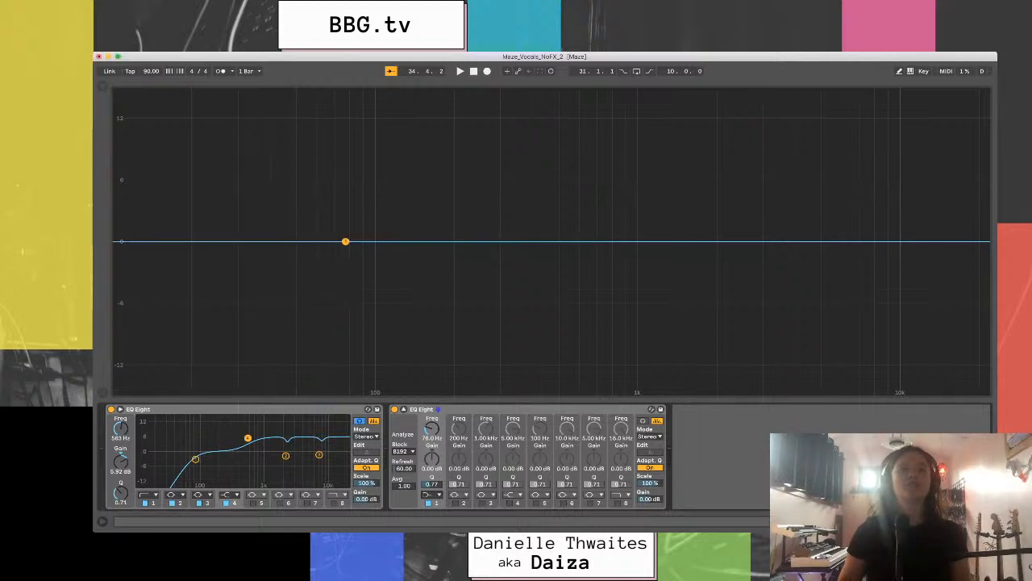
left_click_drag(346, 242, 366, 185)
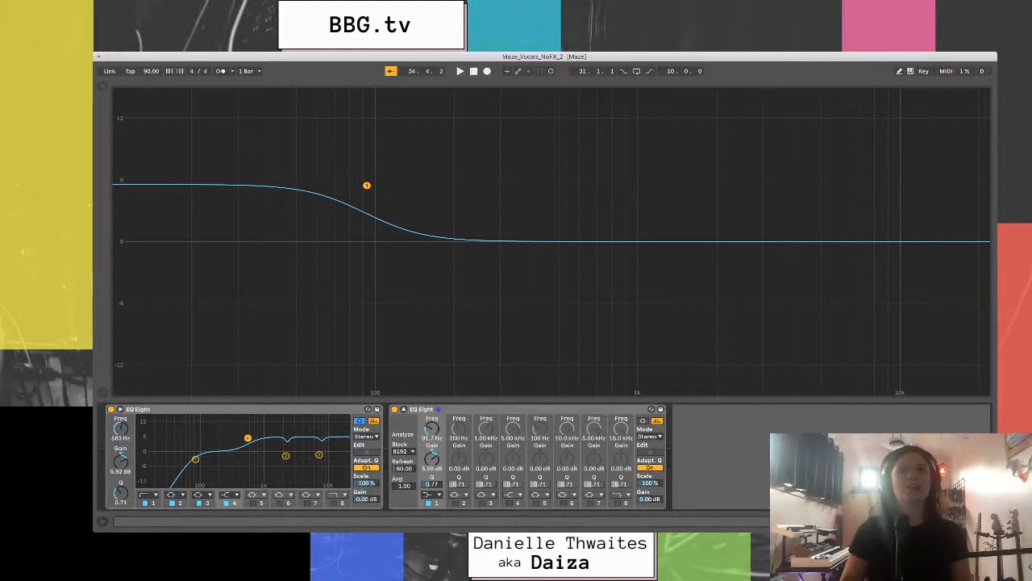
left_click(433, 525)
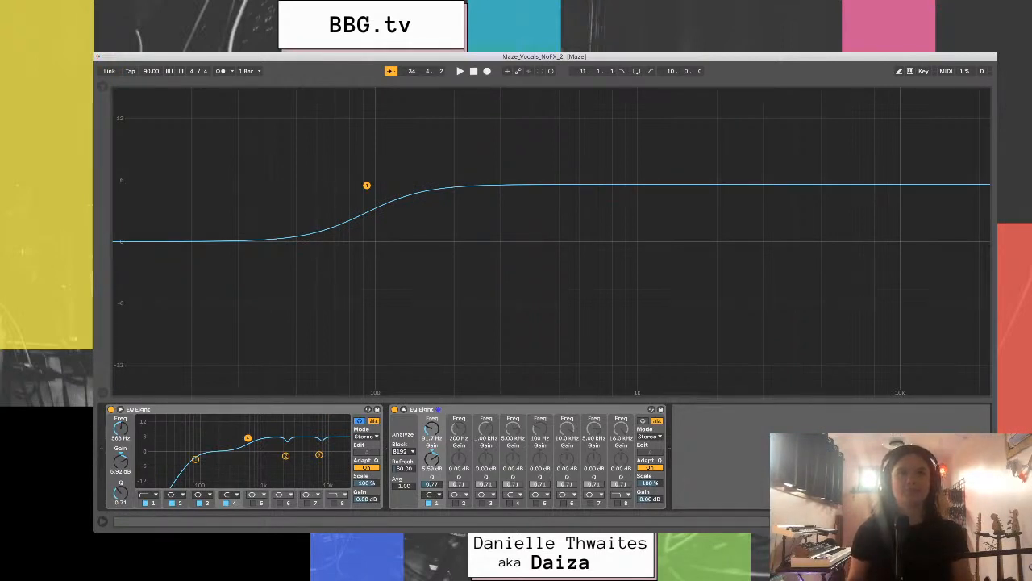
- Make band 1 a bell cutting 15 dB at 144 Hz, and turn it into a notch at 210 Hz with Q 6.10
left_click(433, 474)
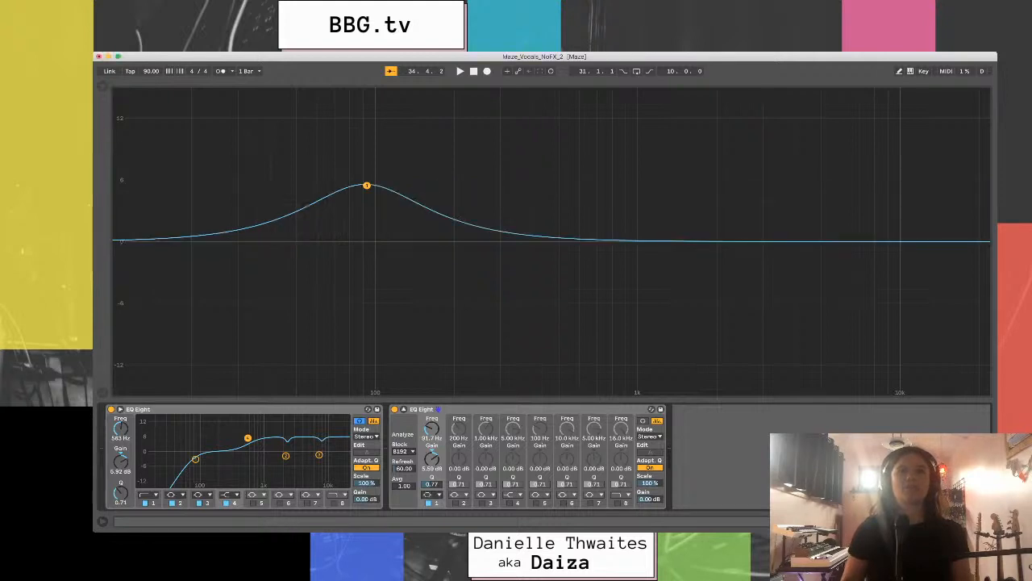
left_click_drag(367, 185, 418, 339)
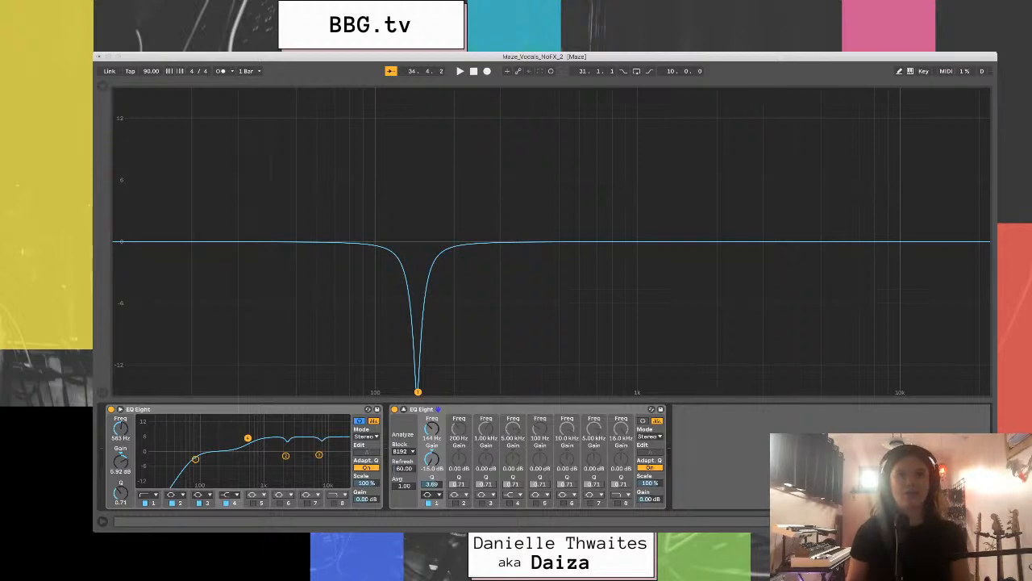
left_click(432, 496)
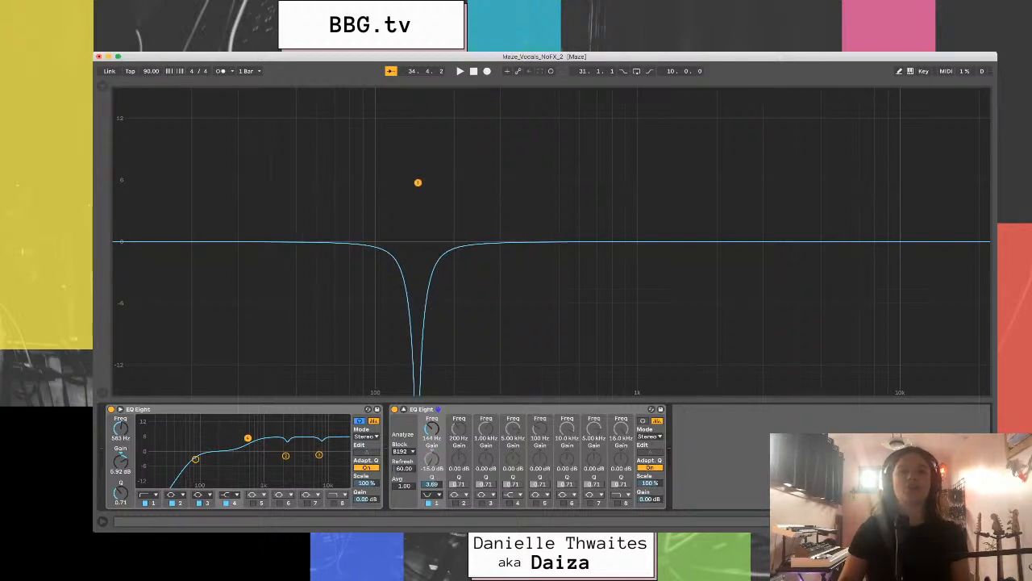
left_click_drag(418, 182, 428, 91)
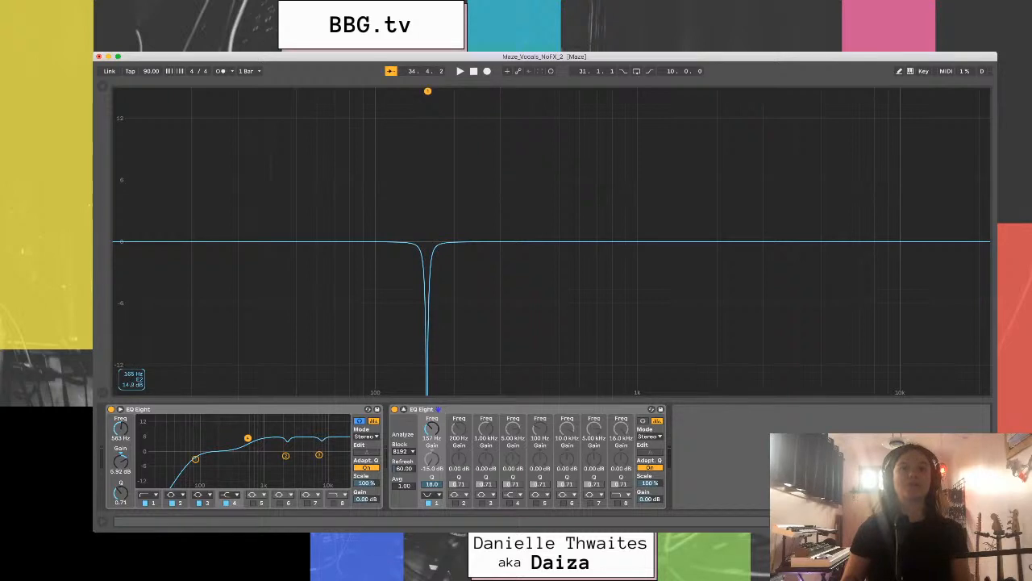
left_click_drag(428, 90, 460, 154)
key("super+Tab")
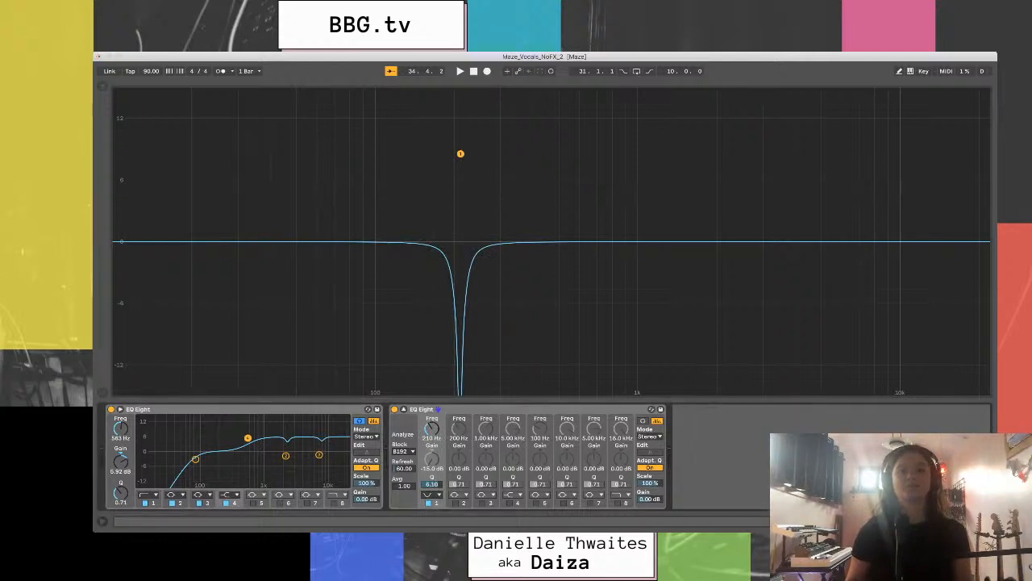
- Change band 1 to a high cut at 715 Hz with Q 0.61, and switch it to the steeper high-cut slope
left_click(483, 320)
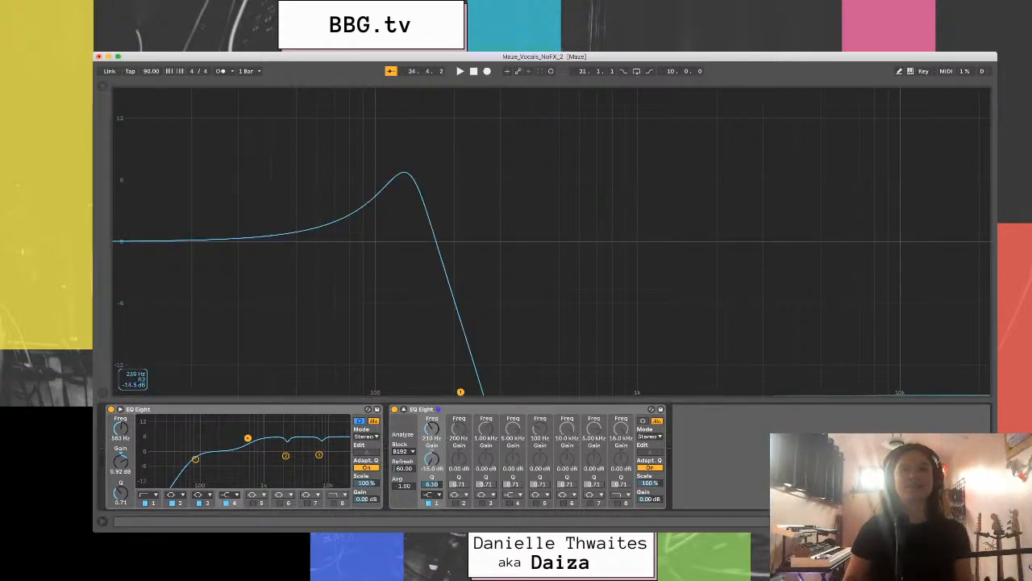
left_click_drag(460, 391, 598, 271)
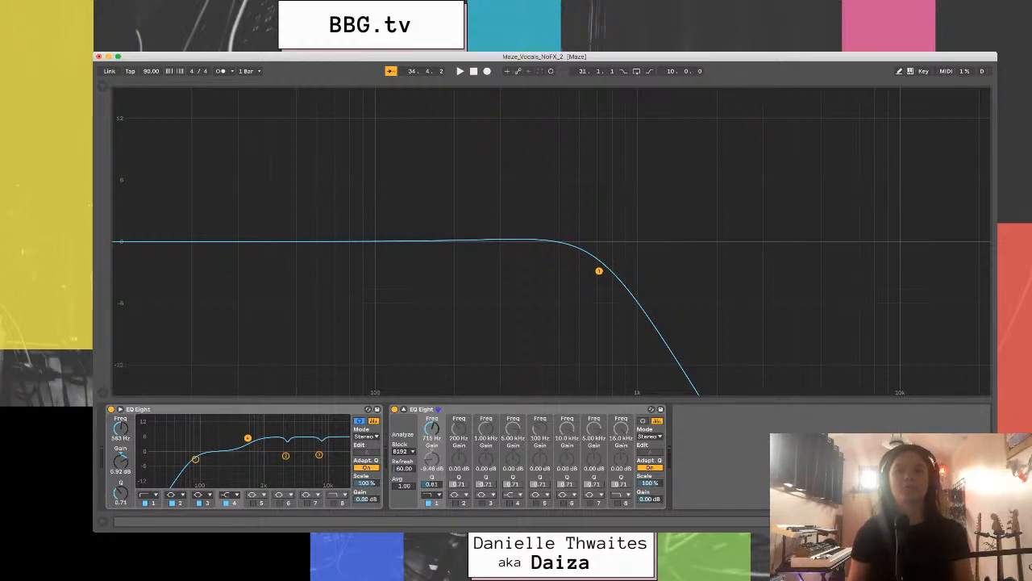
left_click(431, 495)
left_click(432, 507)
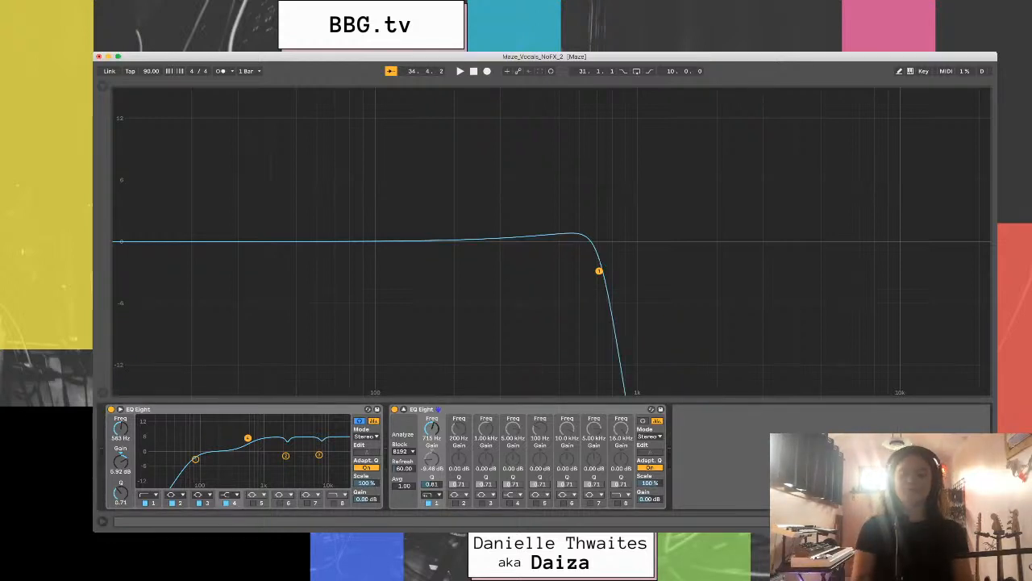
- Delete the second EQ Eight from the lead chorus vocal's device chain
left_click(501, 409)
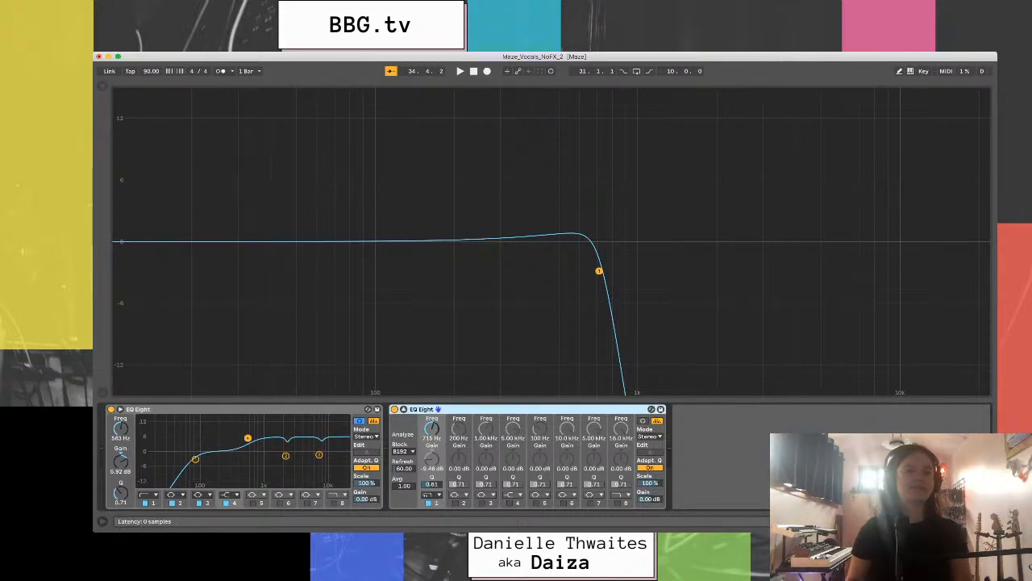
key("Delete")
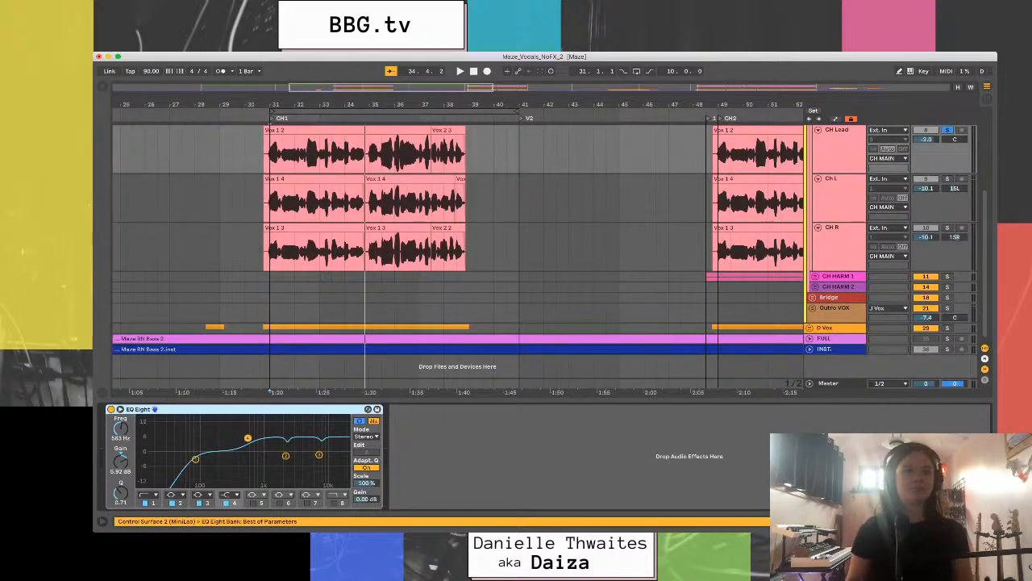
- Change band 4 of the remaining EQ Eight to a bell boosting 3.27 dB at 341 Hz with Q 2.26 during playback
left_click(120, 409)
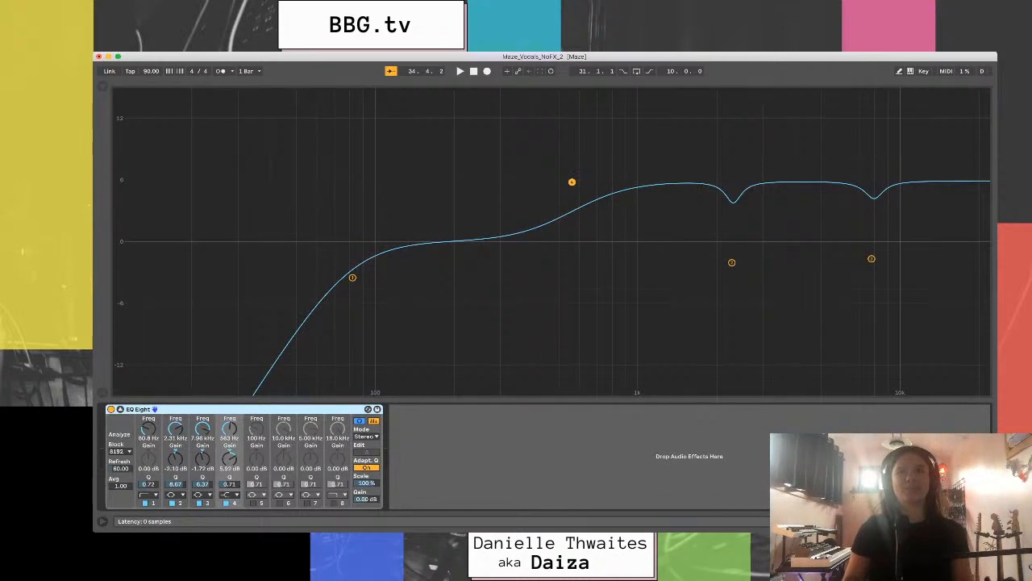
left_click_drag(572, 181, 546, 145)
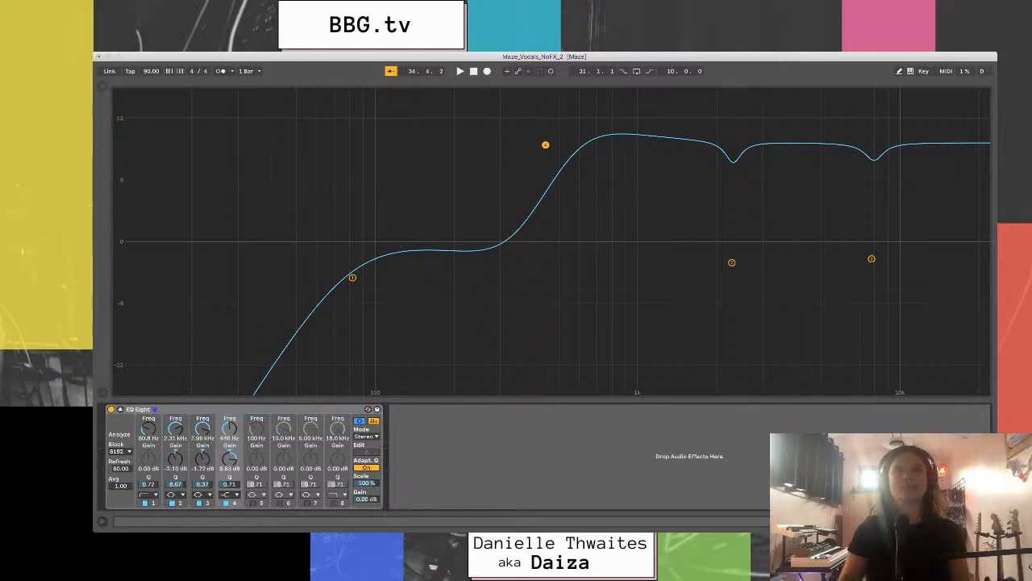
left_click(545, 144)
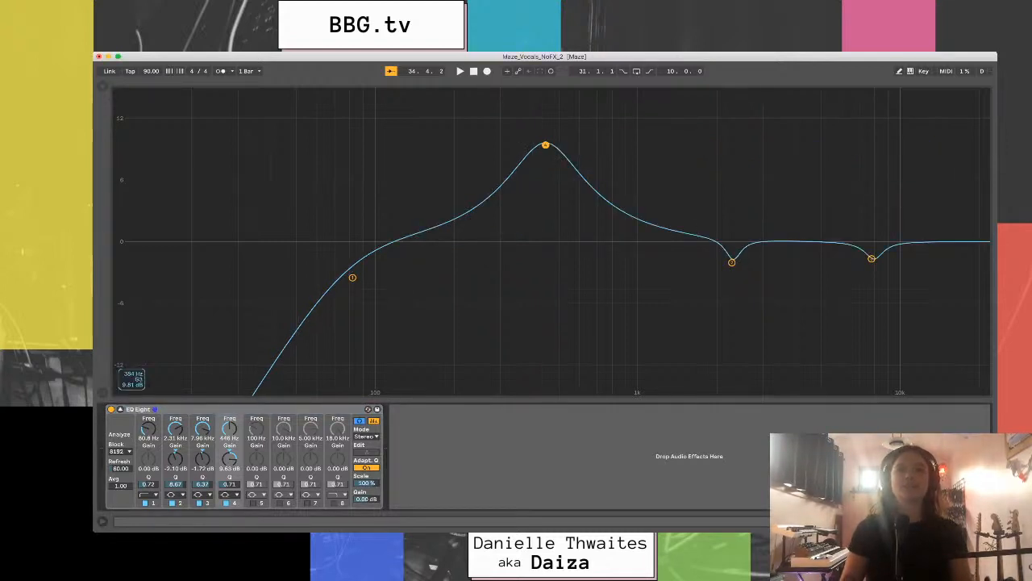
left_click_drag(546, 145, 514, 209)
key("space")
scroll(514, 210, "up", 3)
scroll(514, 208, "up", 2)
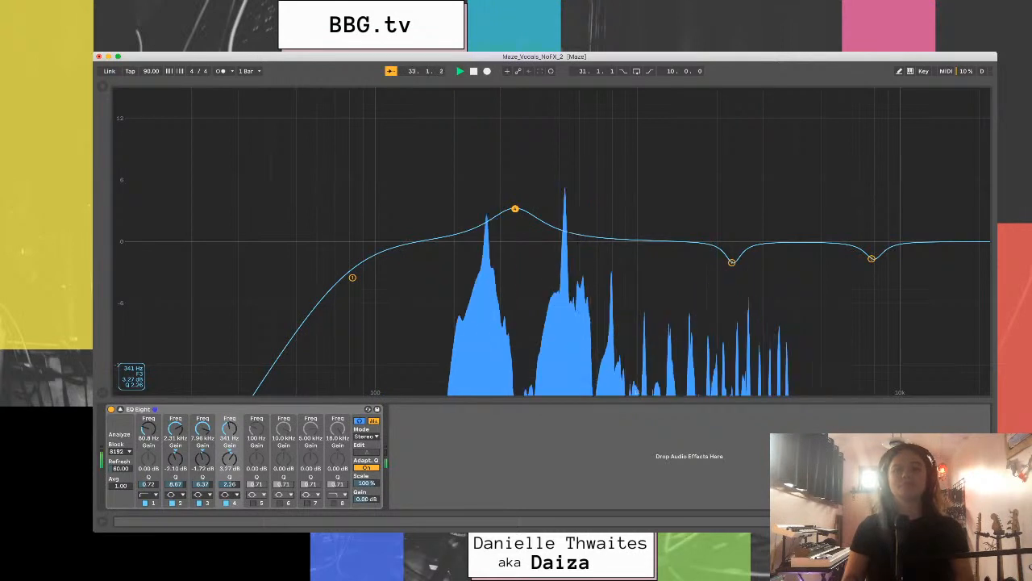
- Sweep band 4 through 327 Hz and 381 Hz while the vocal plays, settling on a 1.33 dB boost at 525 Hz
left_click_drag(515, 209, 511, 210)
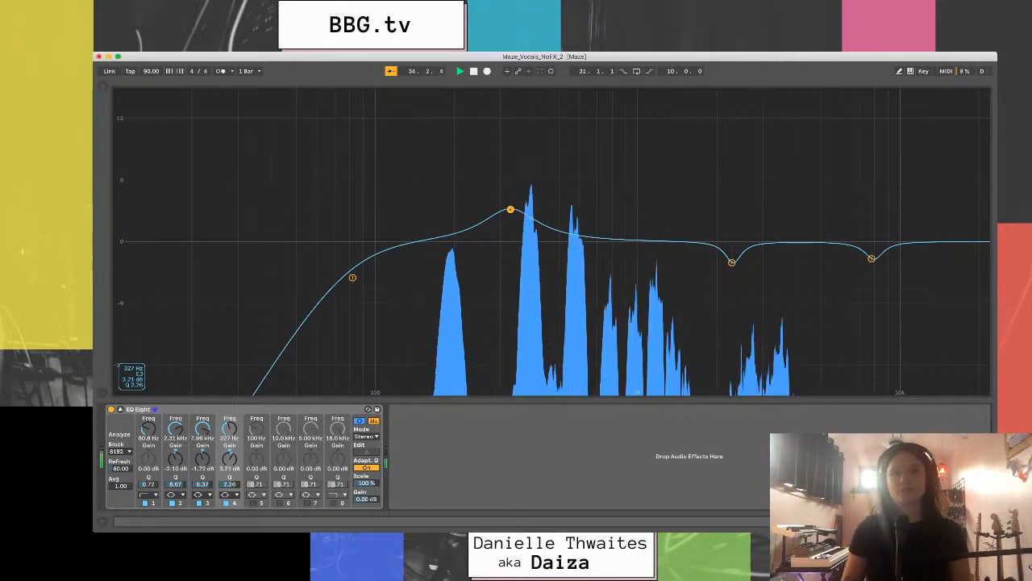
left_click_drag(510, 209, 527, 208)
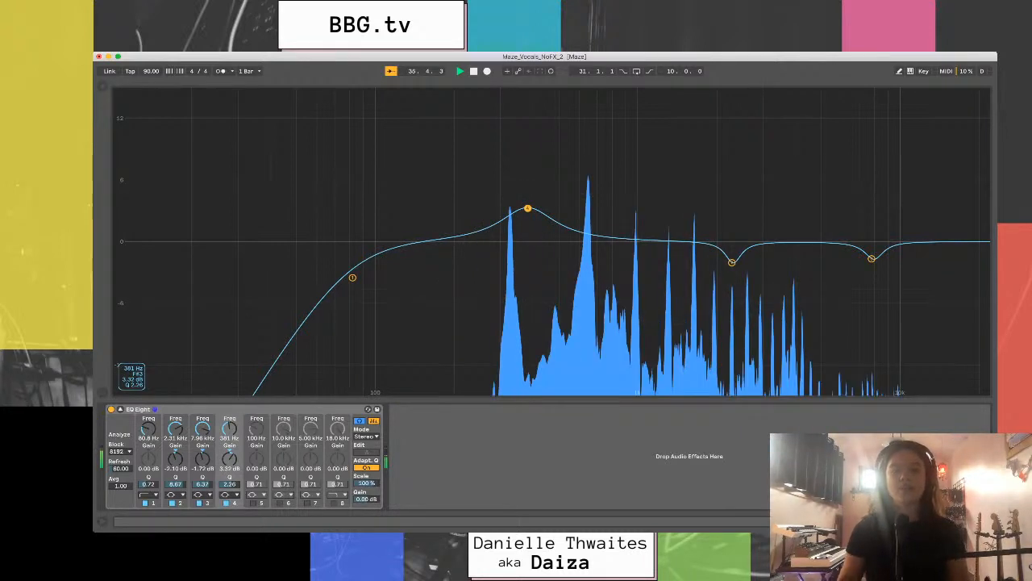
key("space")
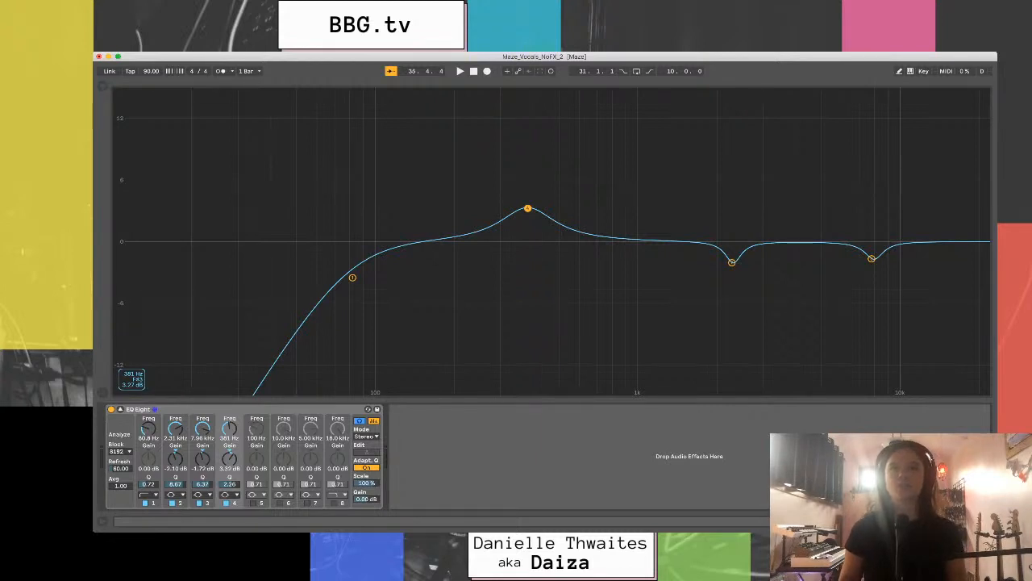
key("space")
left_click_drag(527, 208, 559, 223)
left_click_drag(560, 224, 563, 228)
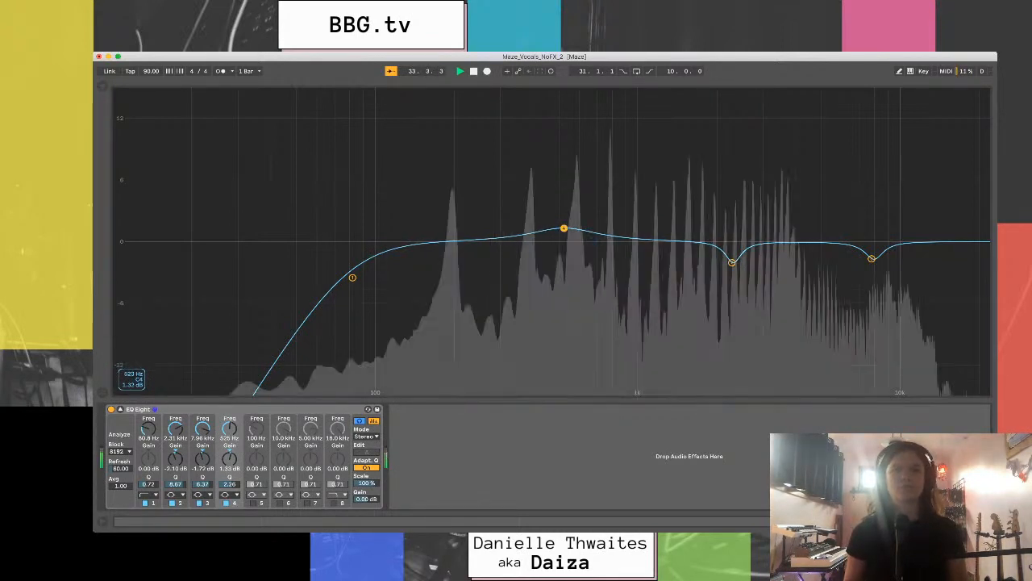
- Compare the playing vocal with EQ Eight bypassed and reactivated, and reduce band 4's boost to 1.05 dB
left_click(111, 409)
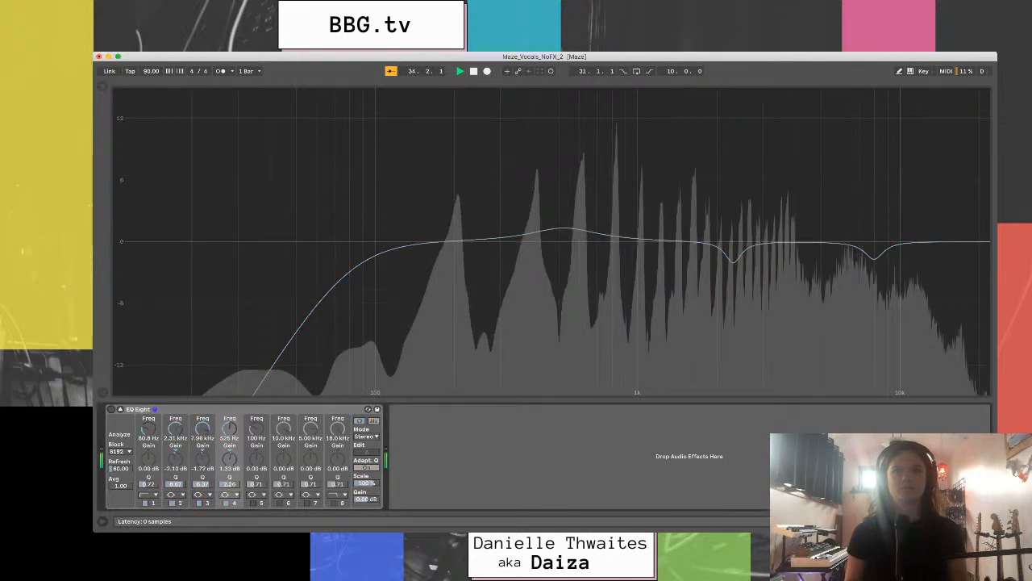
left_click(112, 409)
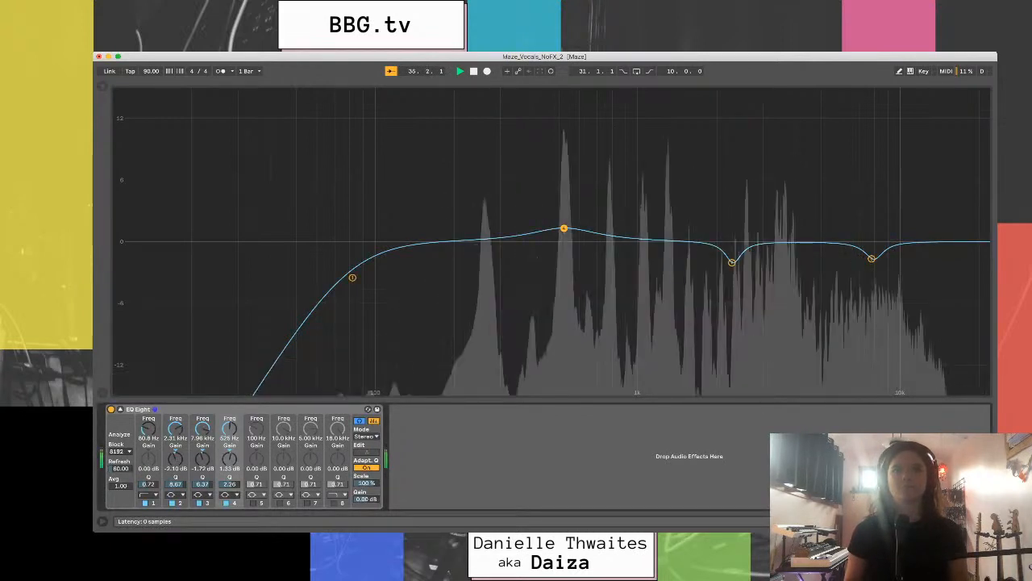
left_click_drag(564, 228, 564, 231)
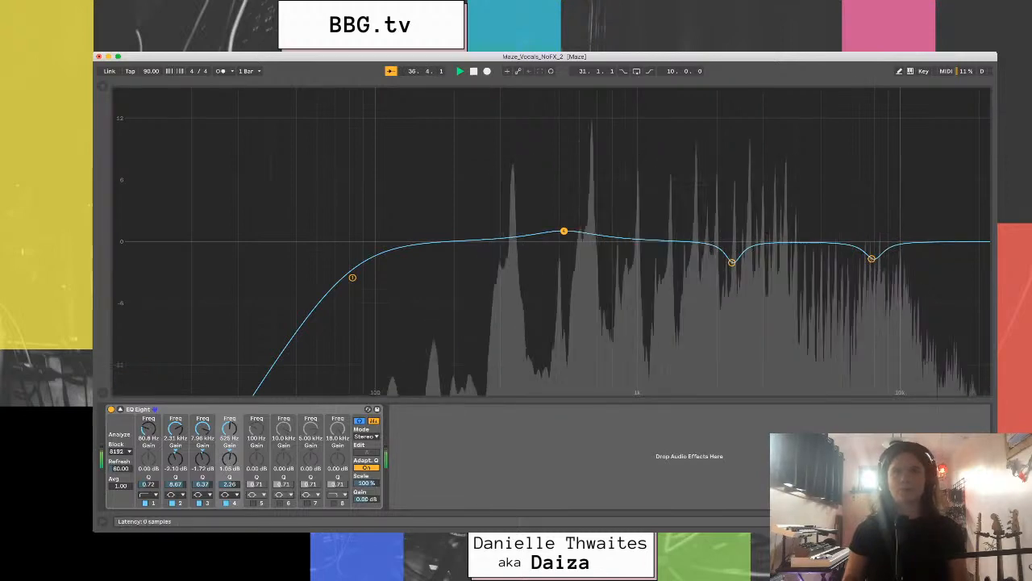
- Return to the arrangement and play the first chorus with the CH MAIN group soloed instead of CH Lead
left_click(121, 409)
key("space")
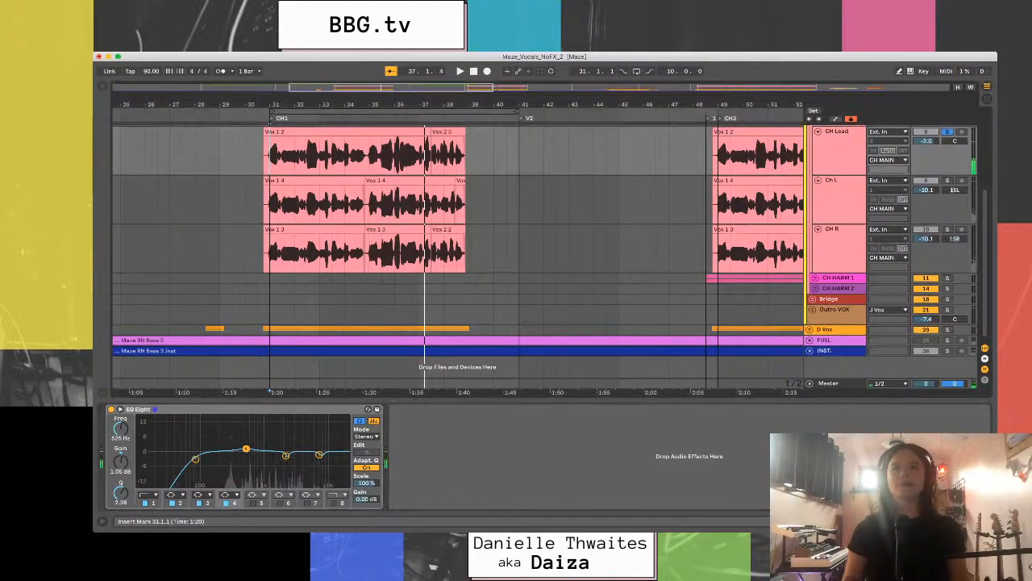
scroll(458, 242, "up", 3)
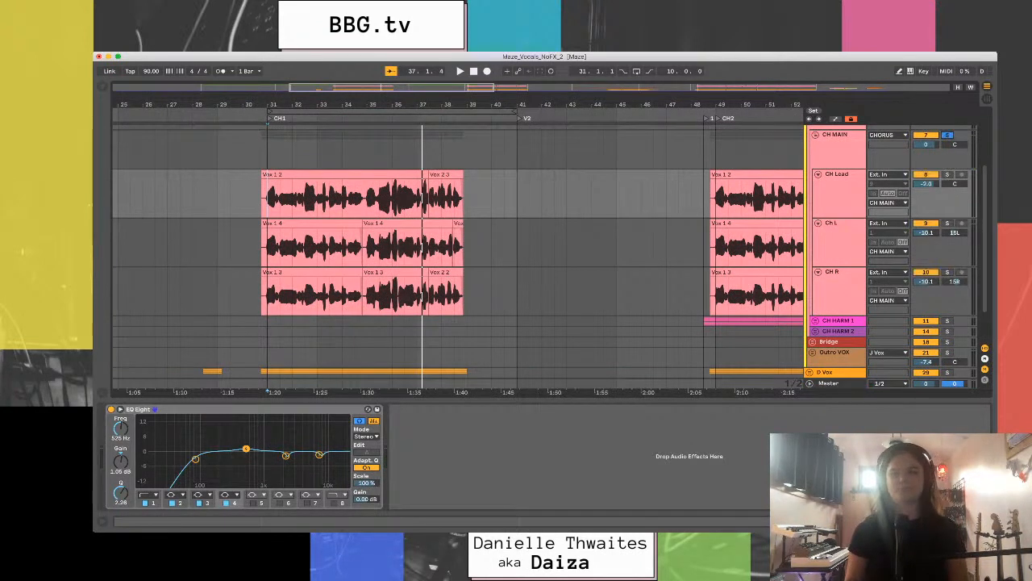
key("space")
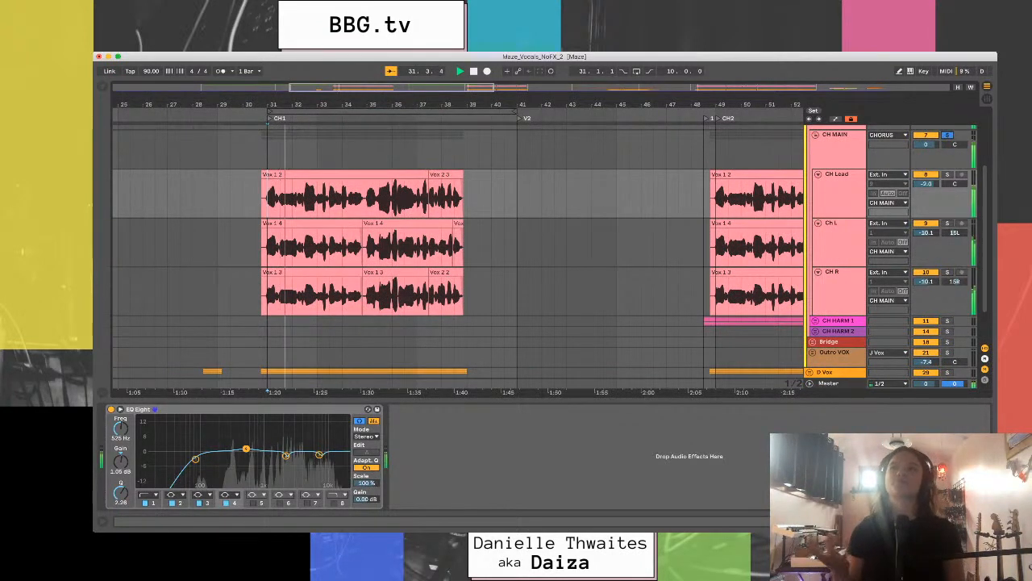
- Stop playback and copy the CH Lead track's EQ Eight onto the Ch L track
key("space")
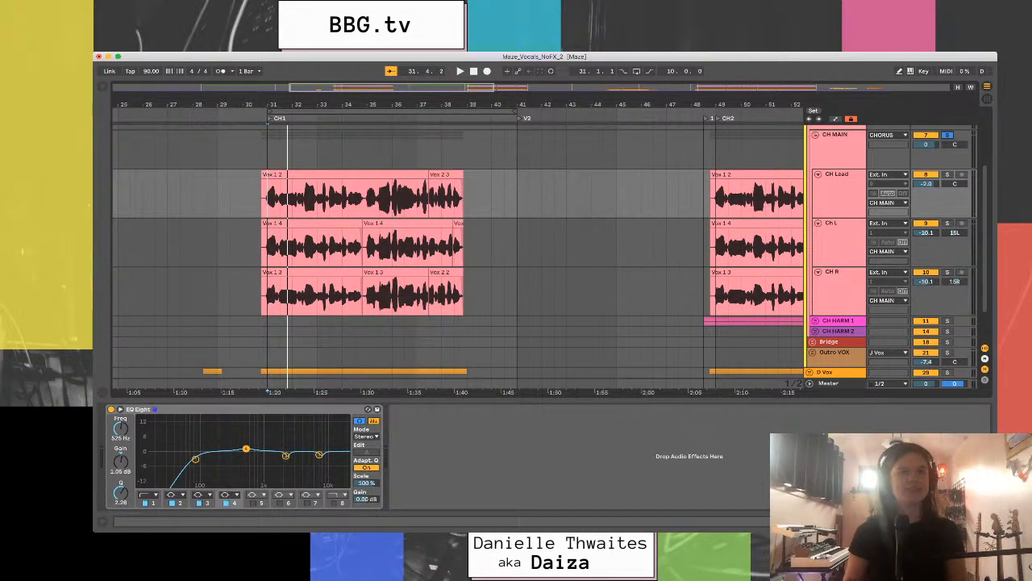
left_click(201, 408)
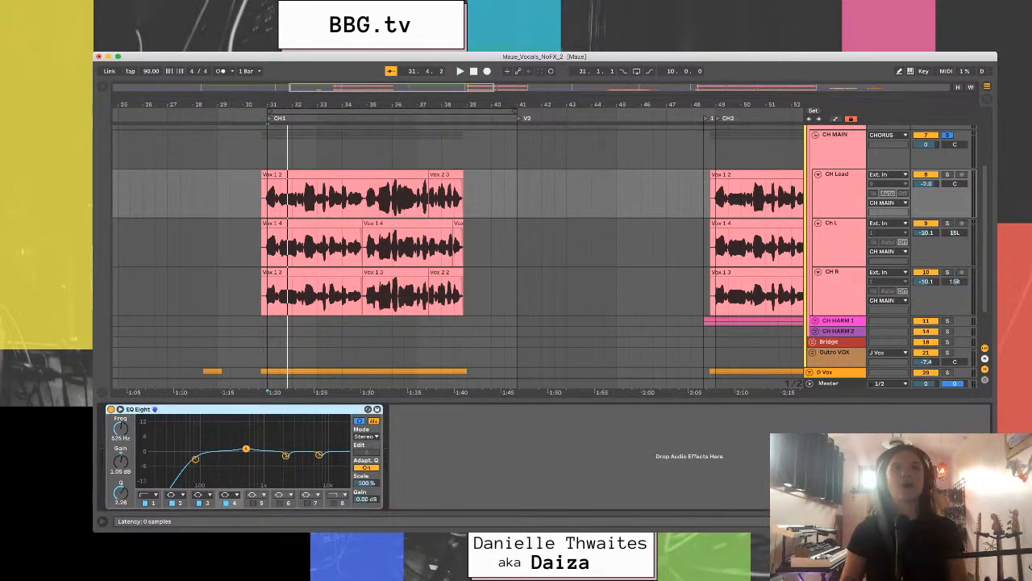
left_click(326, 246)
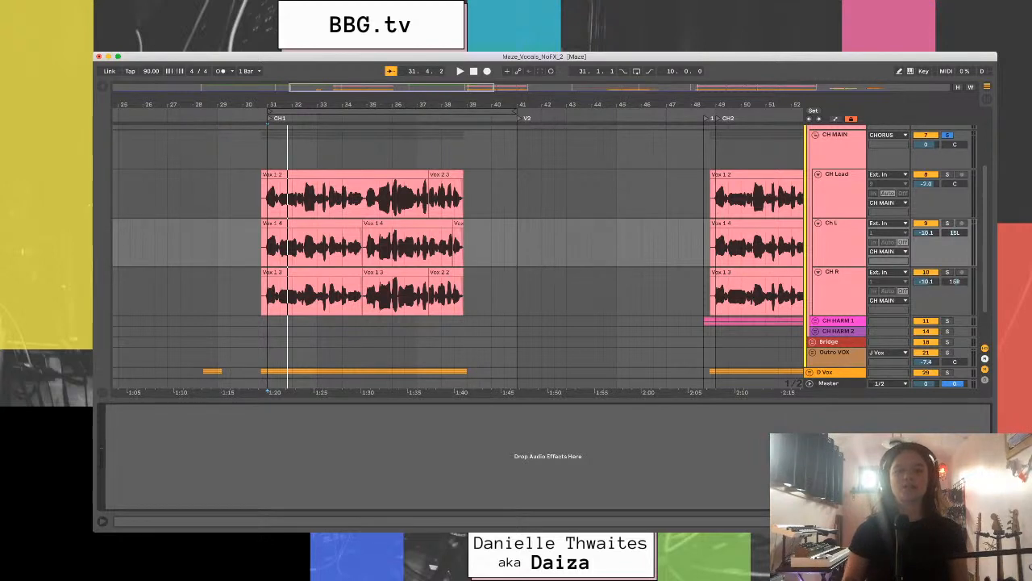
key("super+v")
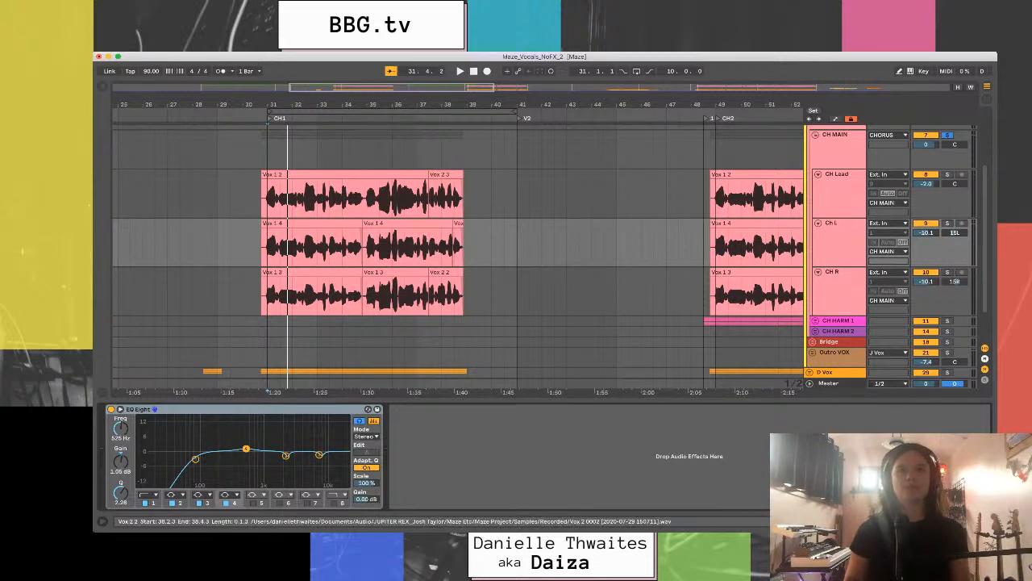
- Move the short last chorus clip on Ch L out to 41.2.3 and back to its original place
left_click(457, 242)
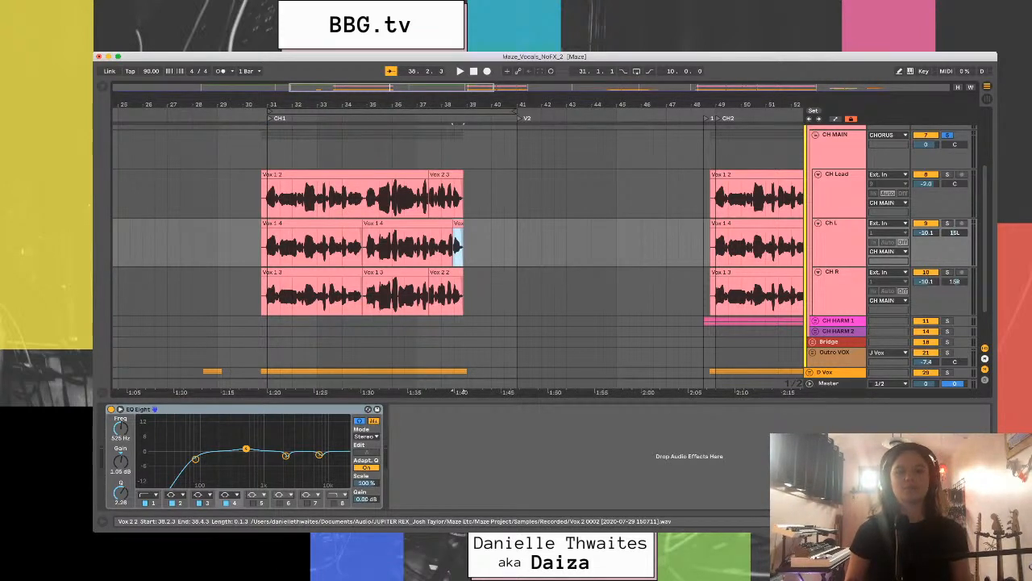
left_click_drag(458, 242, 533, 245)
left_click(533, 245)
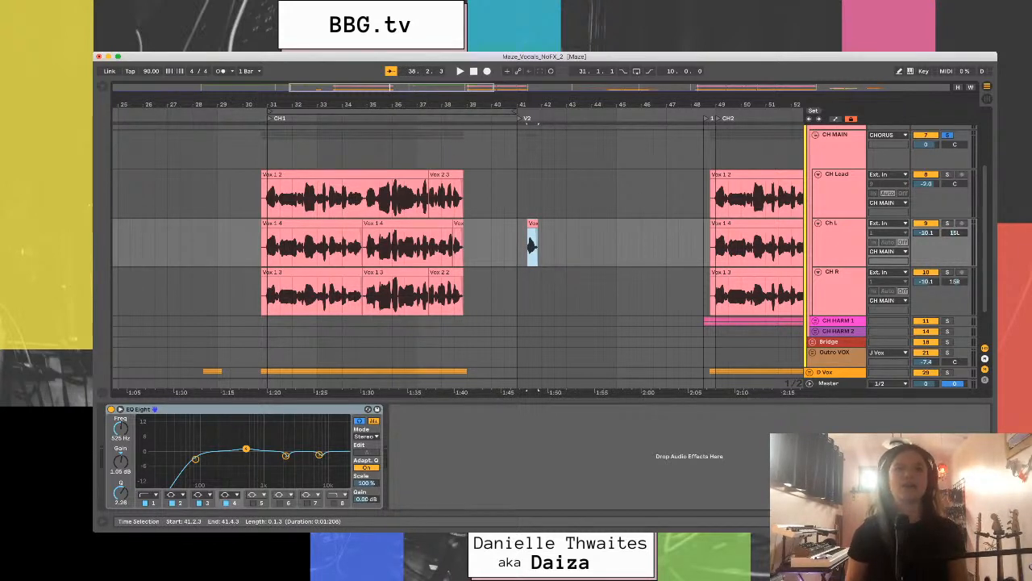
left_click_drag(532, 246, 457, 246)
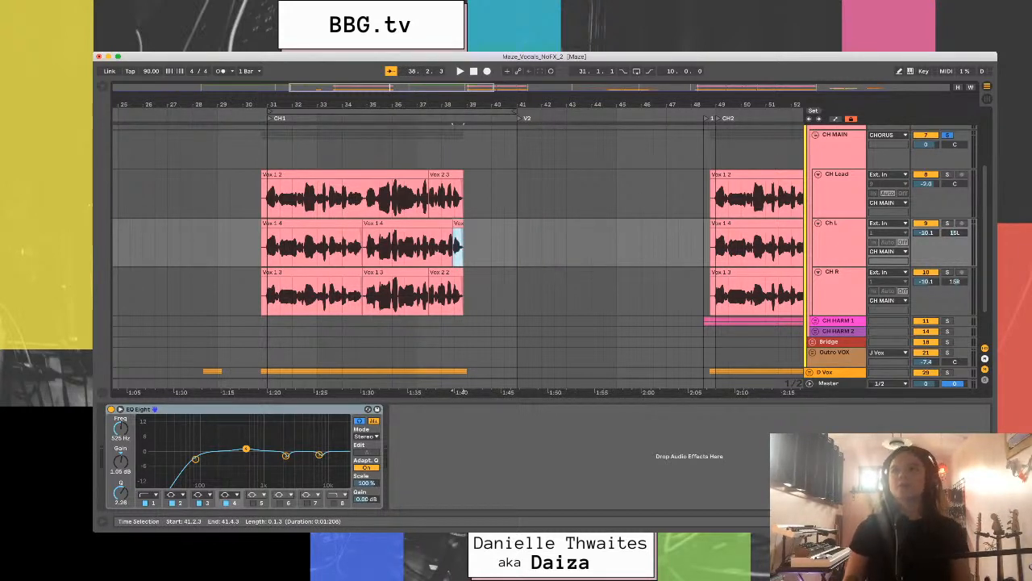
- Solo Ch L, deactivate band 4 of its EQ Eight and play the chorus from bar 32
left_click(292, 247)
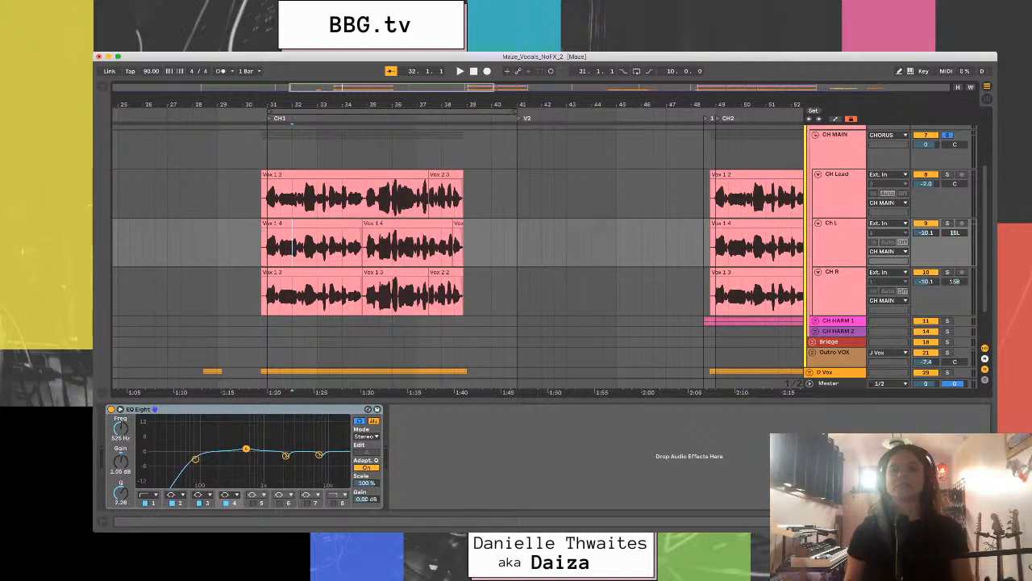
key("s")
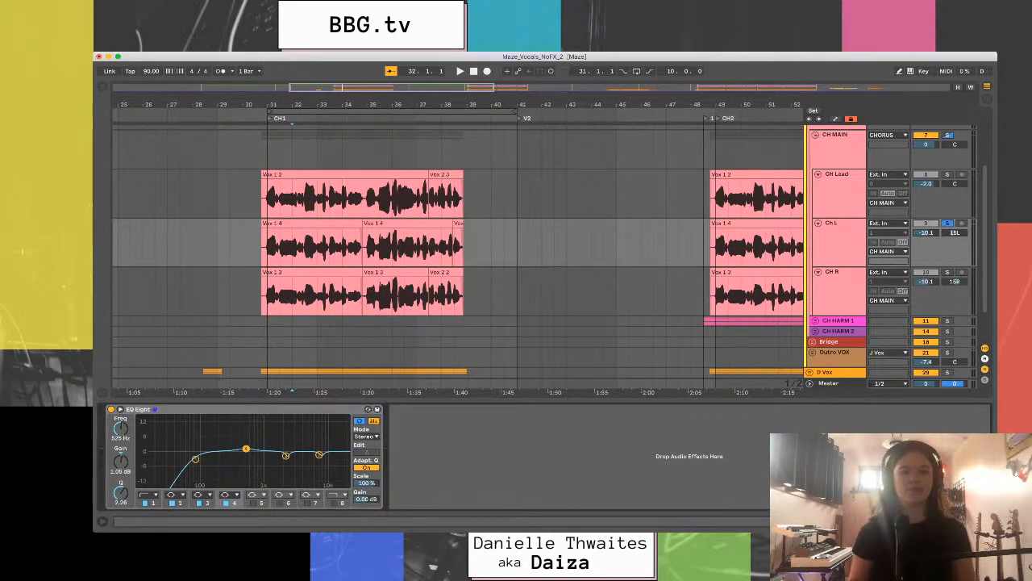
left_click(226, 503)
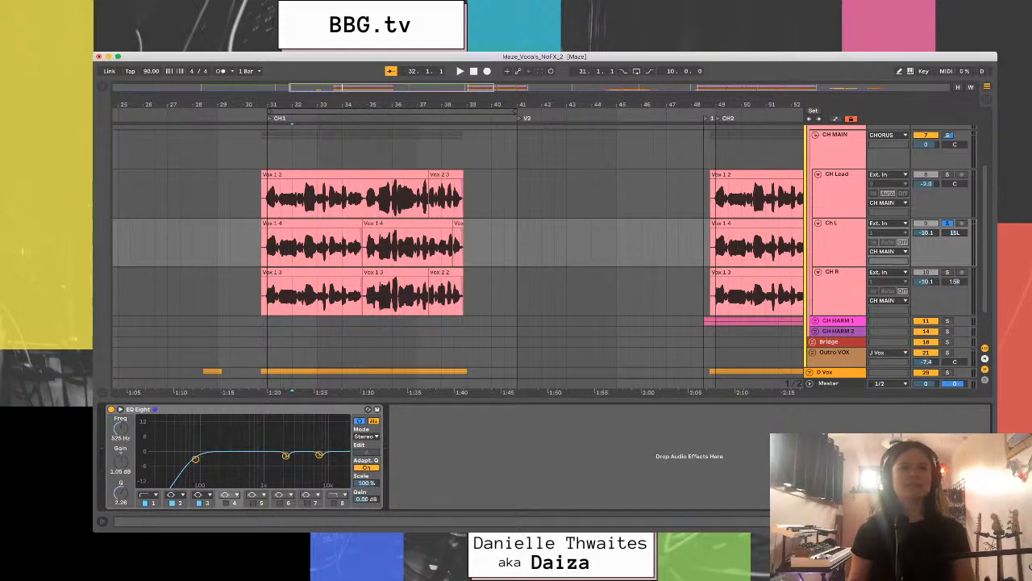
key("space")
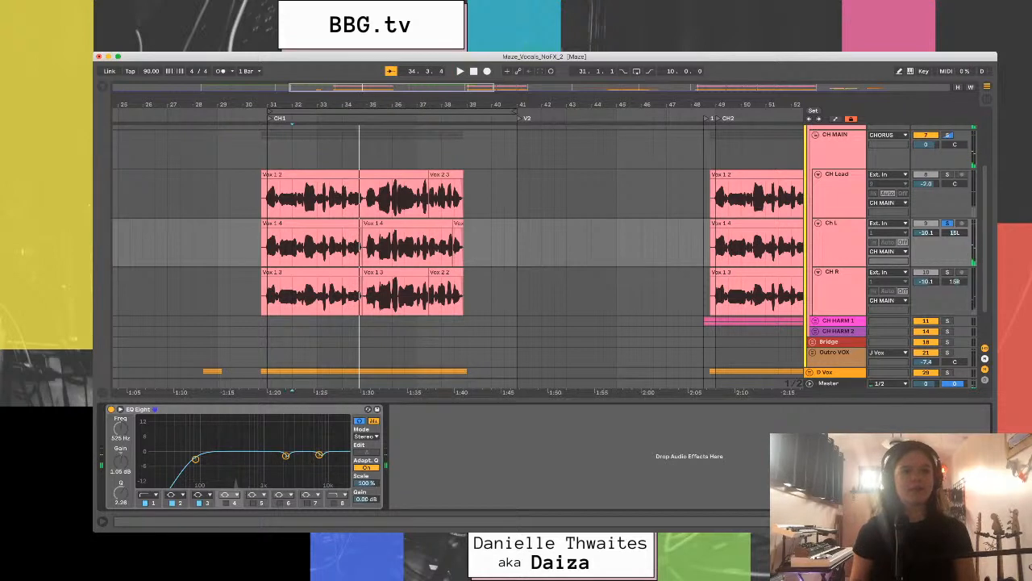
- Reactivate Ch L's band 4 as a high shelf cutting 3.35 dB at 8.61 kHz, and compare the playing vocal with EQ Eight bypassed
left_click(227, 503)
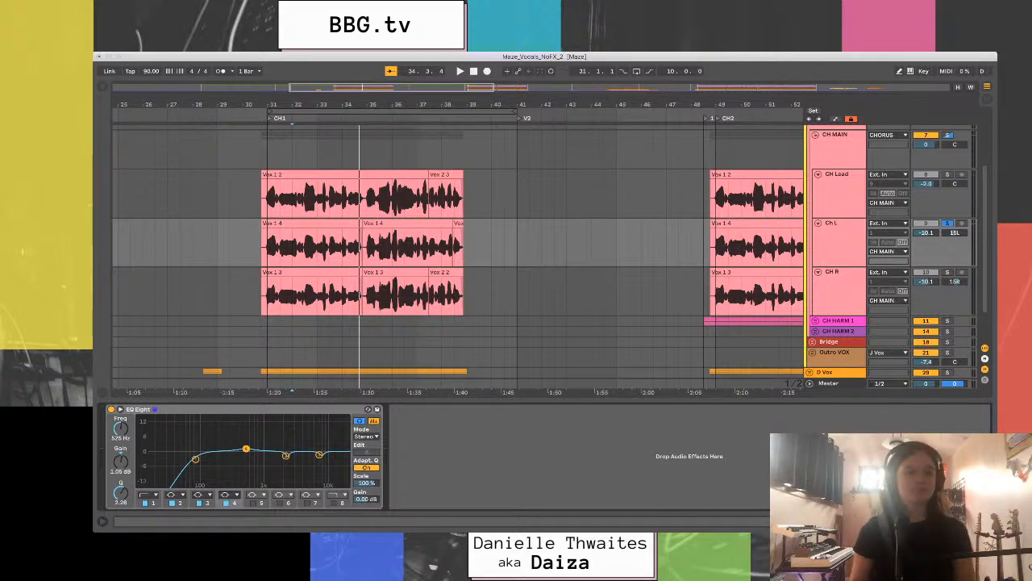
left_click(231, 516)
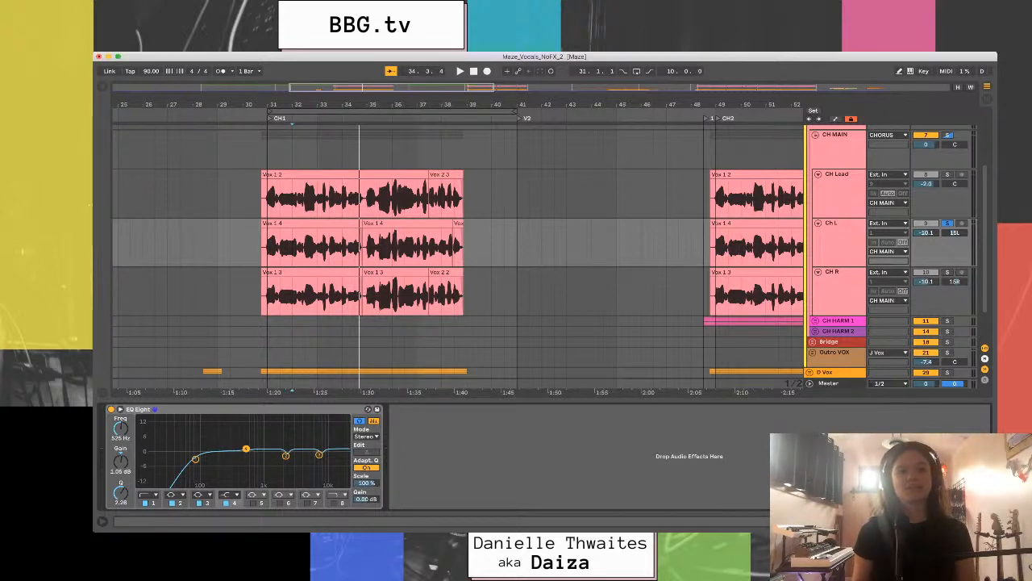
left_click_drag(246, 448, 322, 456)
key("space")
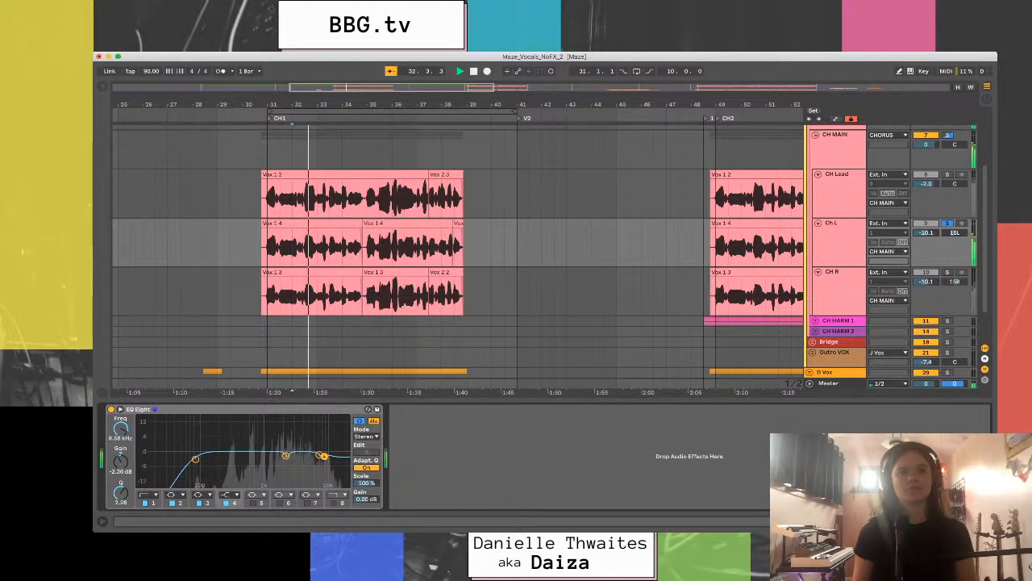
left_click_drag(319, 454, 321, 457)
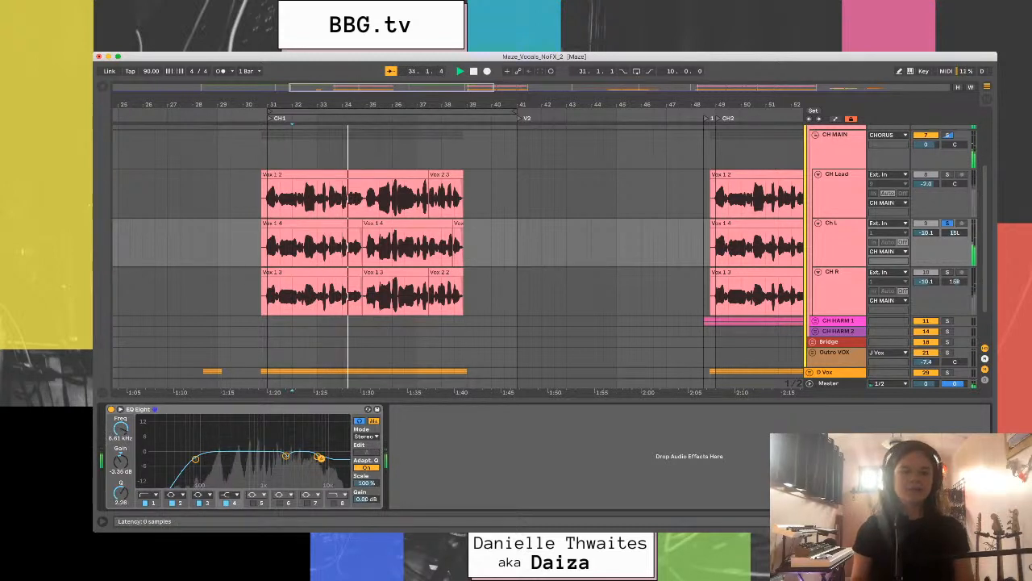
left_click(111, 409)
left_click(111, 409)
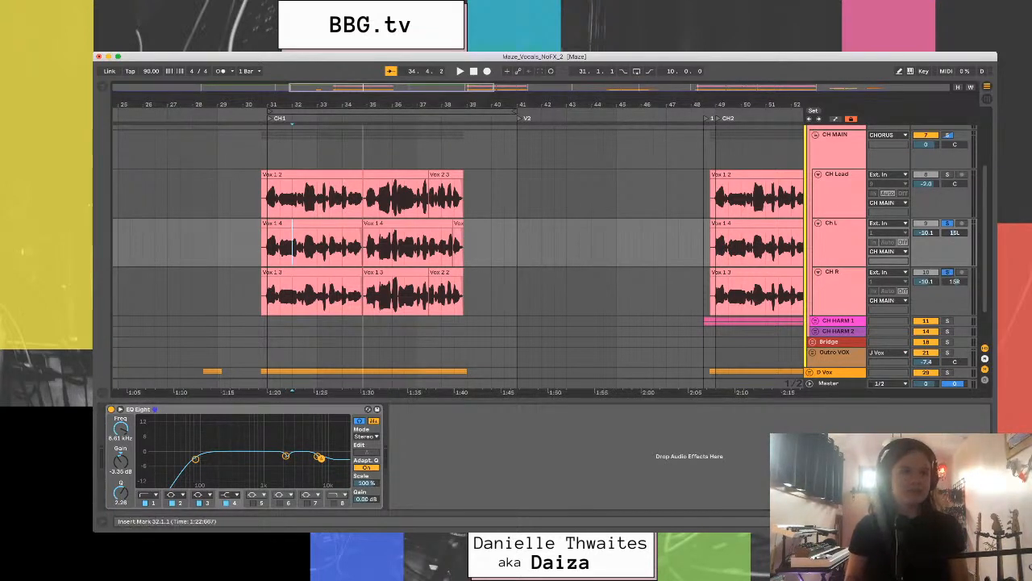
- Copy Ch L's EQ Eight to Ch R and play the soloed doubles, switching the solo to the CH MAIN group
left_click(234, 408)
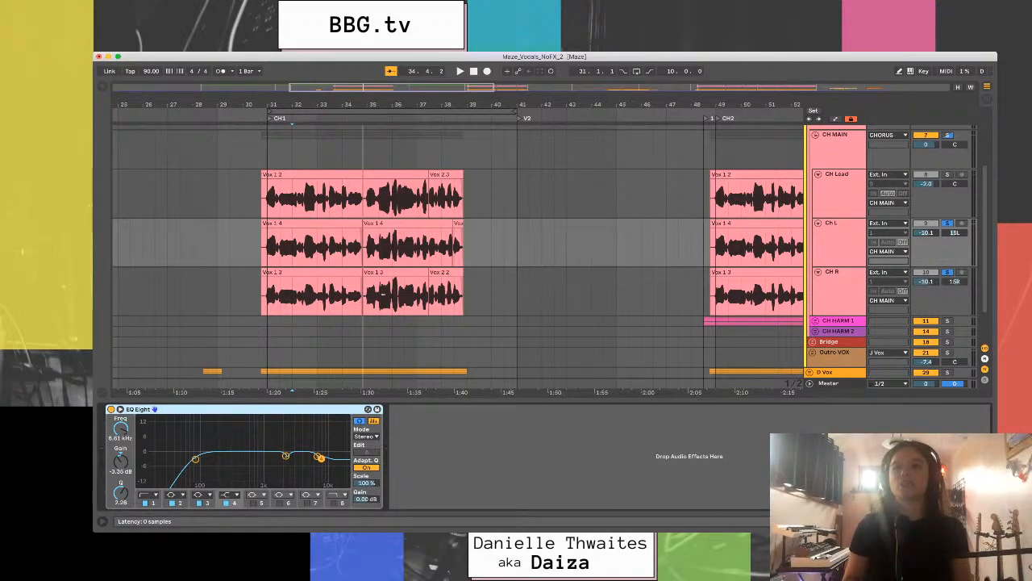
left_click(383, 294)
left_click(834, 272)
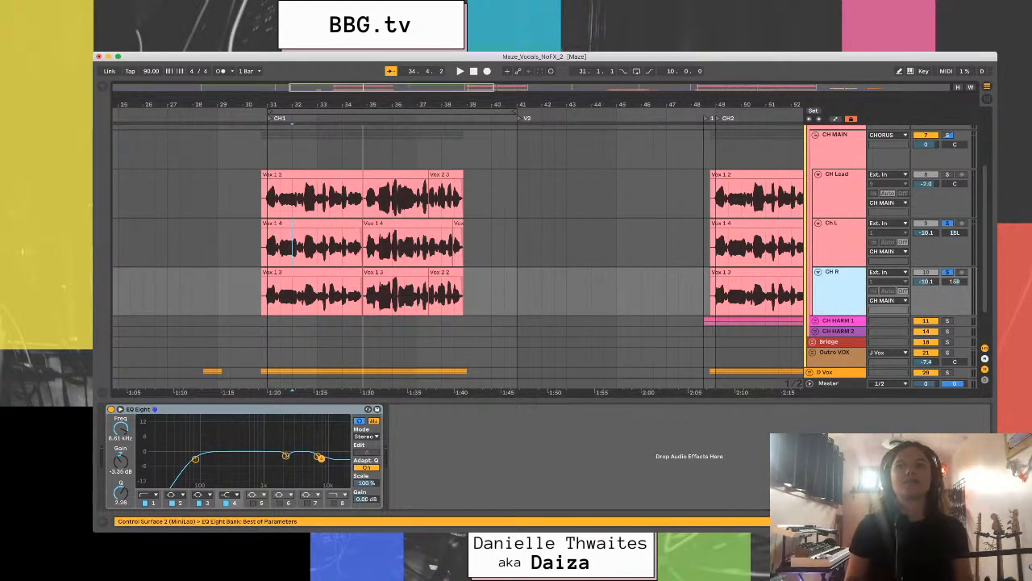
key("space")
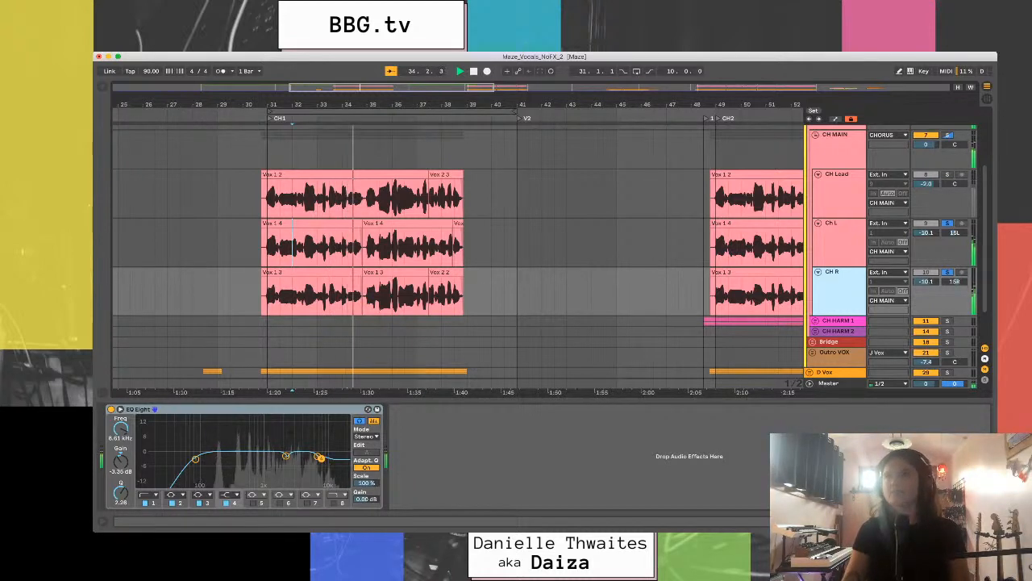
left_click(947, 134)
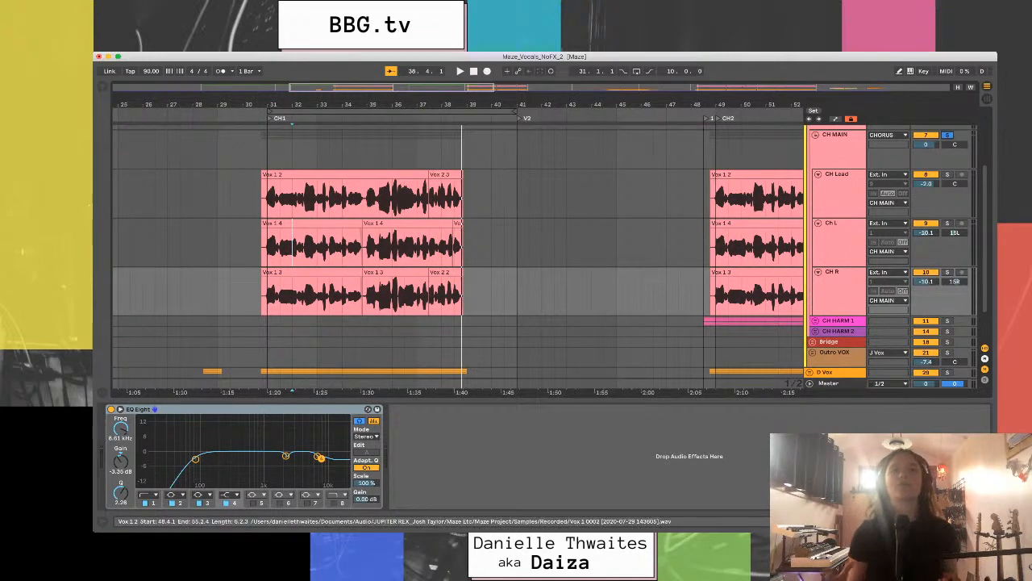
- Add a Compressor from the audio effects after EQ Eight on the CH Lead track
key("super+alt+b")
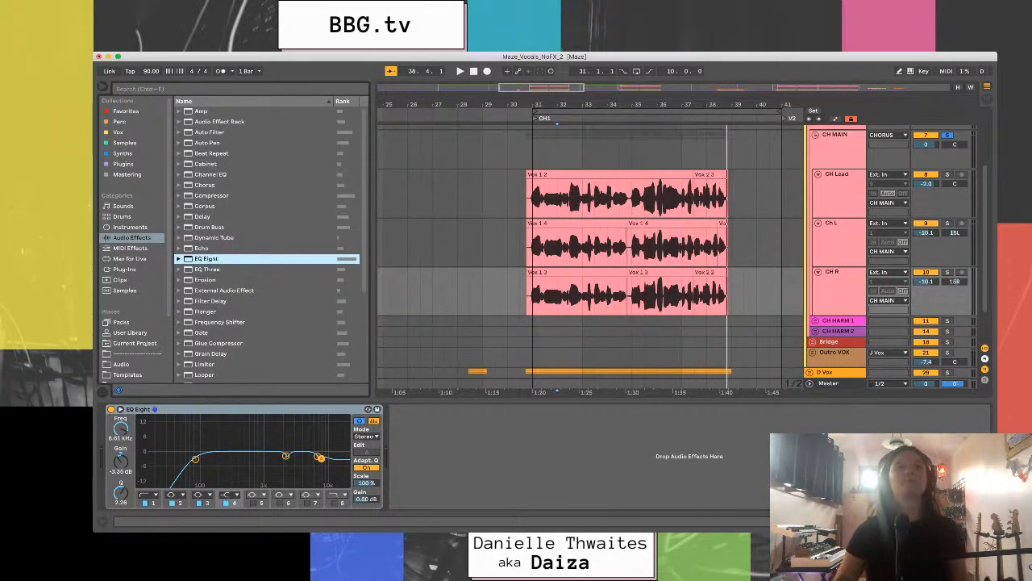
left_click(217, 196)
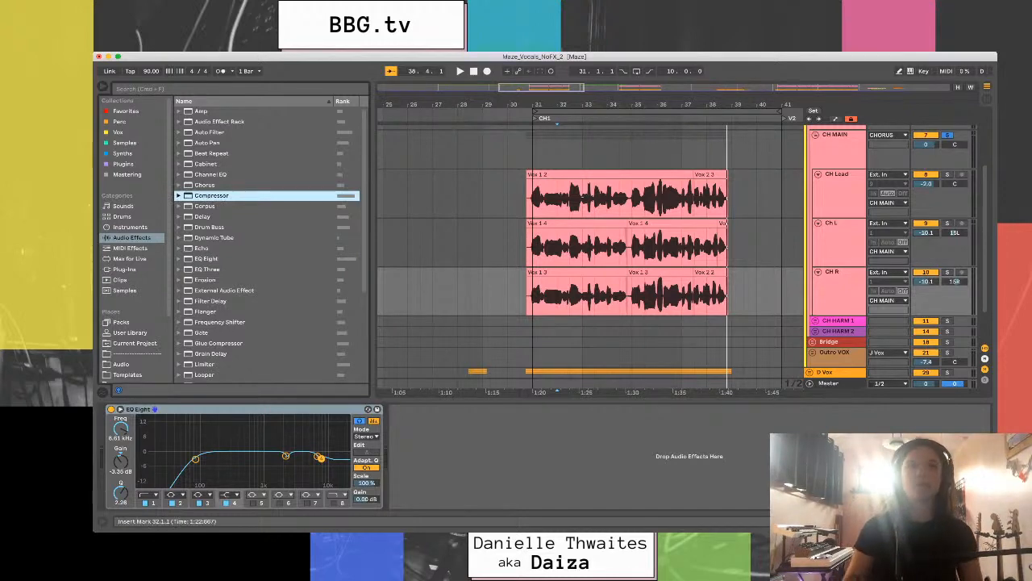
left_click_drag(216, 196, 585, 197)
key("super+alt+b")
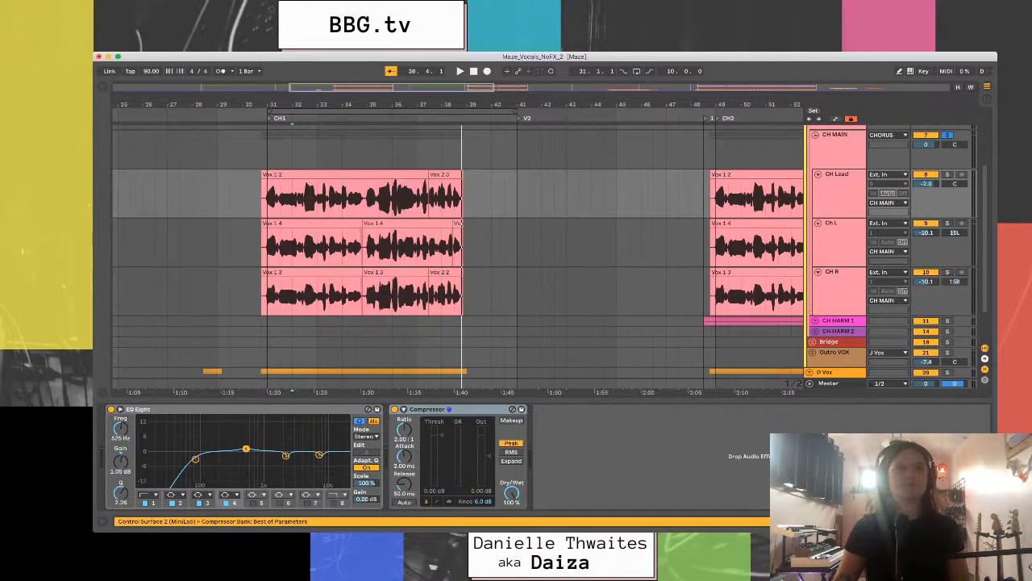
- Solo CH Lead, set the playback start to bar 31 and switch off the Compressor's Makeup gain
left_click(948, 174)
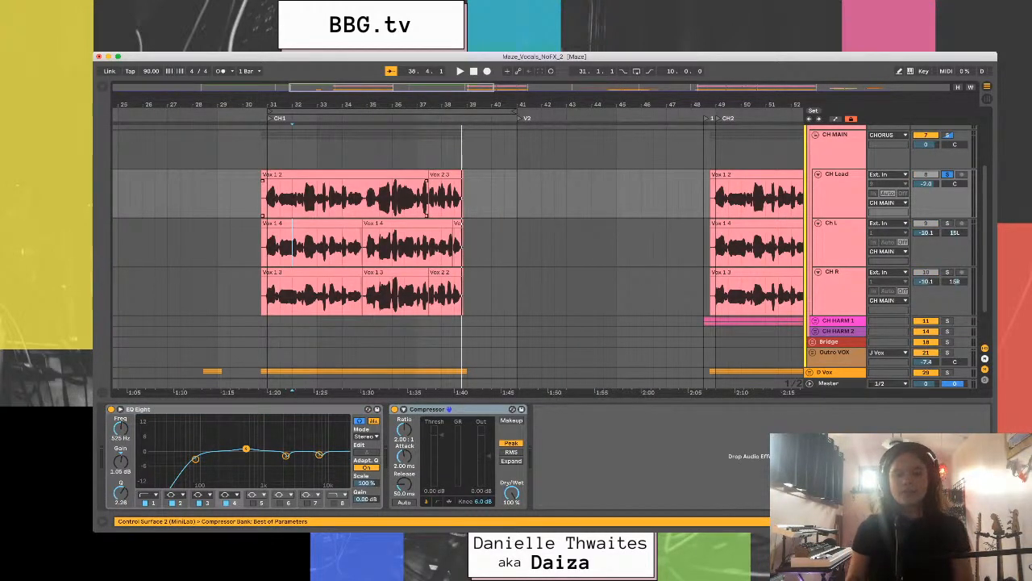
left_click(268, 199)
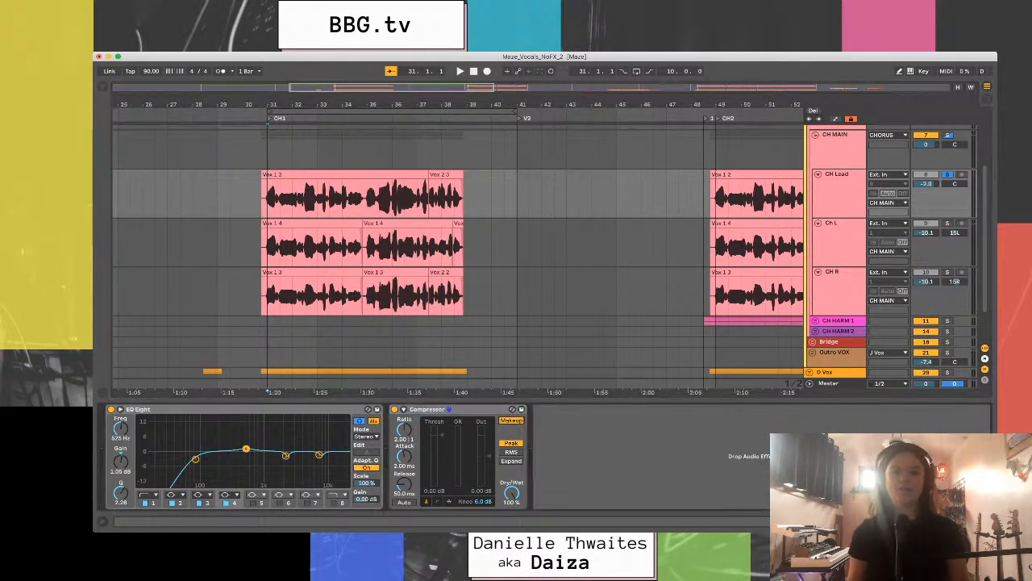
left_click(510, 420)
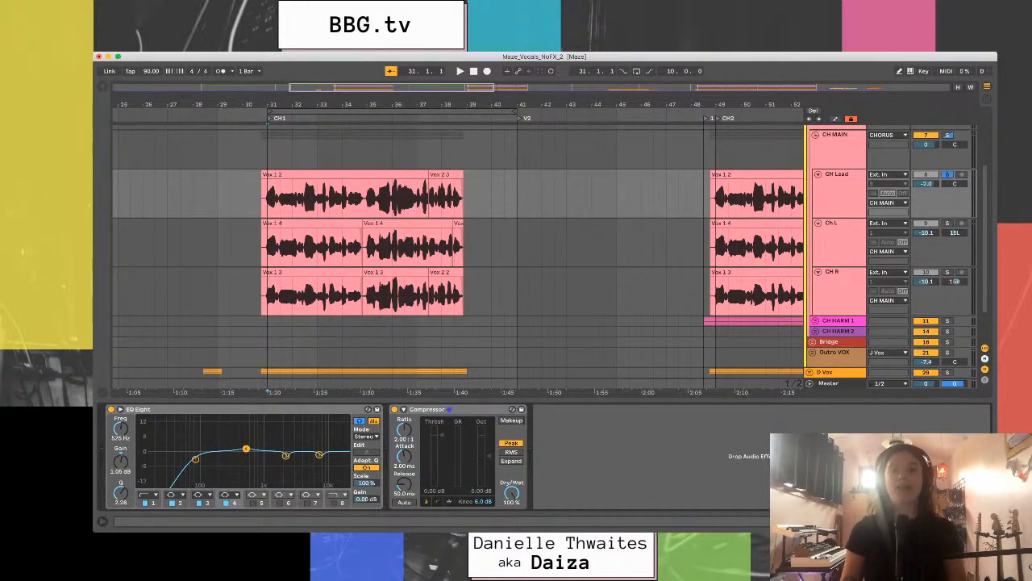
left_click(449, 409)
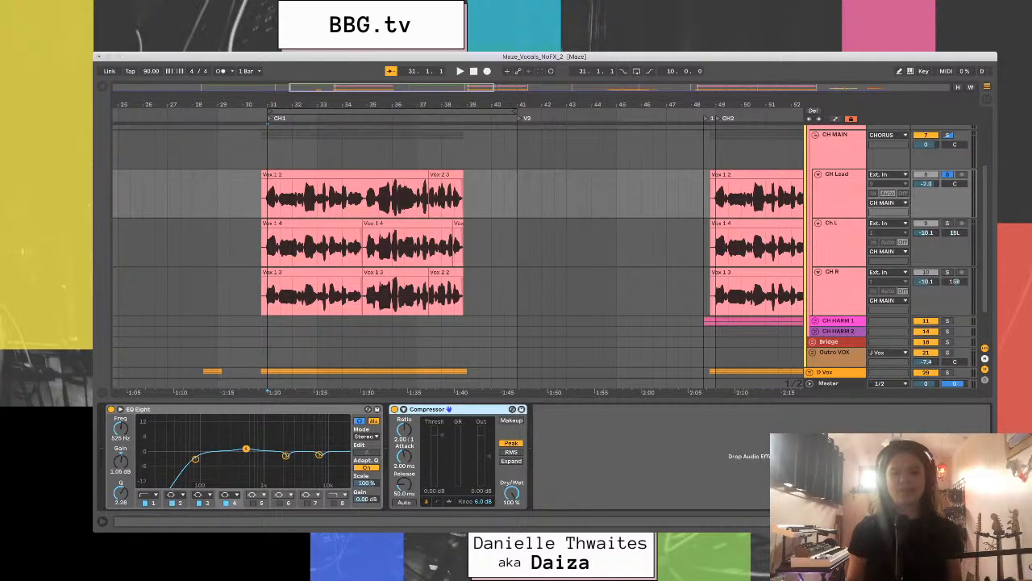
key("super+Tab")
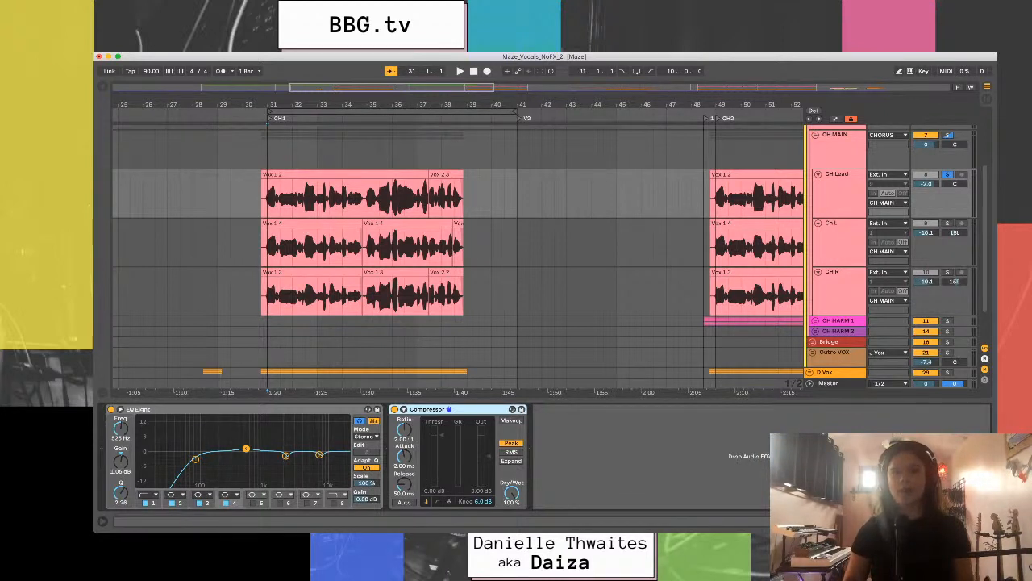
- Lower the Compressor's threshold to -21.9 dB and try ratios of 3.71:1, 5.04:1, inf:1 and 5.73:1
left_click_drag(441, 435, 441, 466)
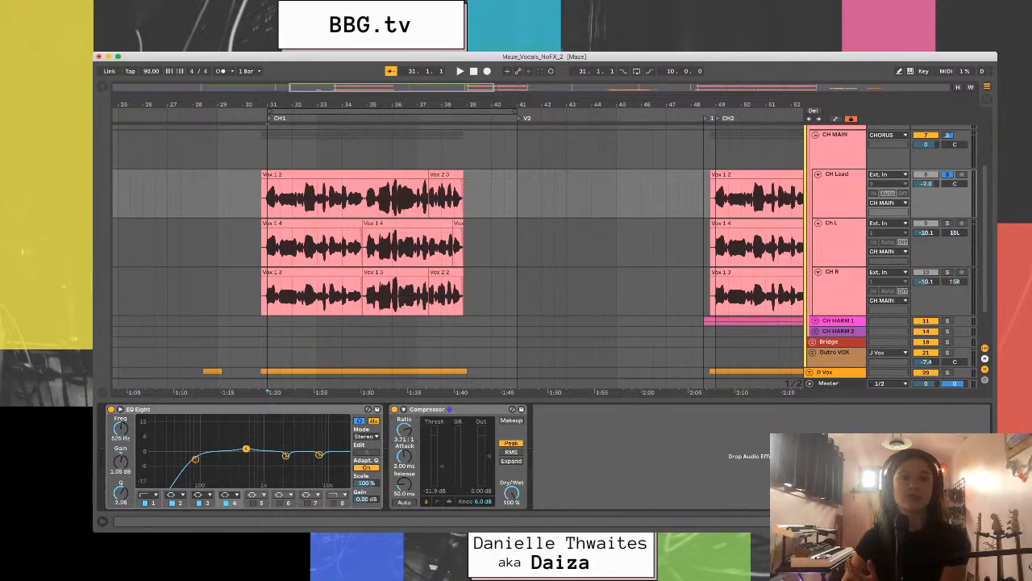
left_click_drag(404, 430, 404, 416)
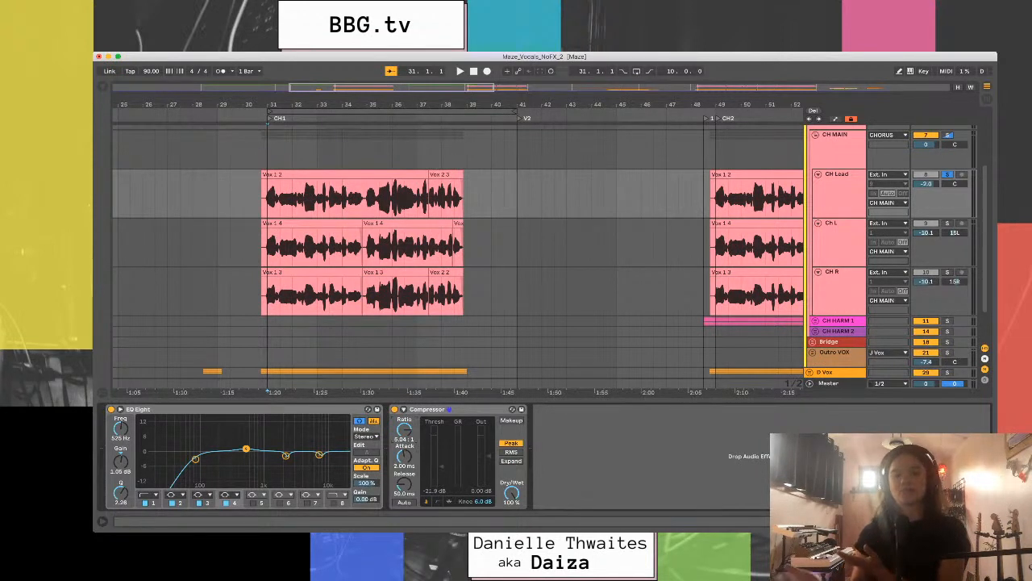
left_click_drag(404, 430, 404, 407)
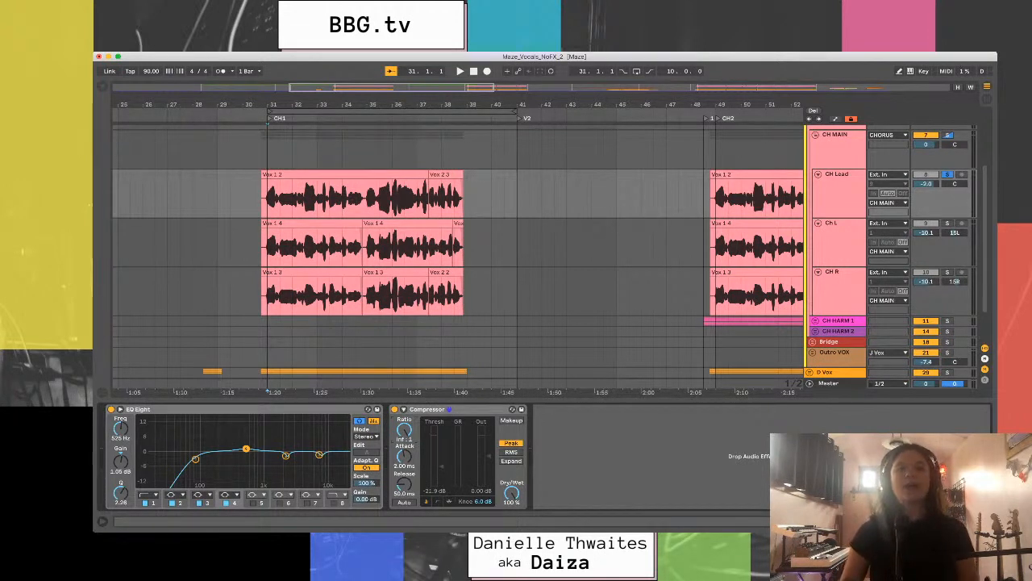
left_click_drag(404, 429, 405, 447)
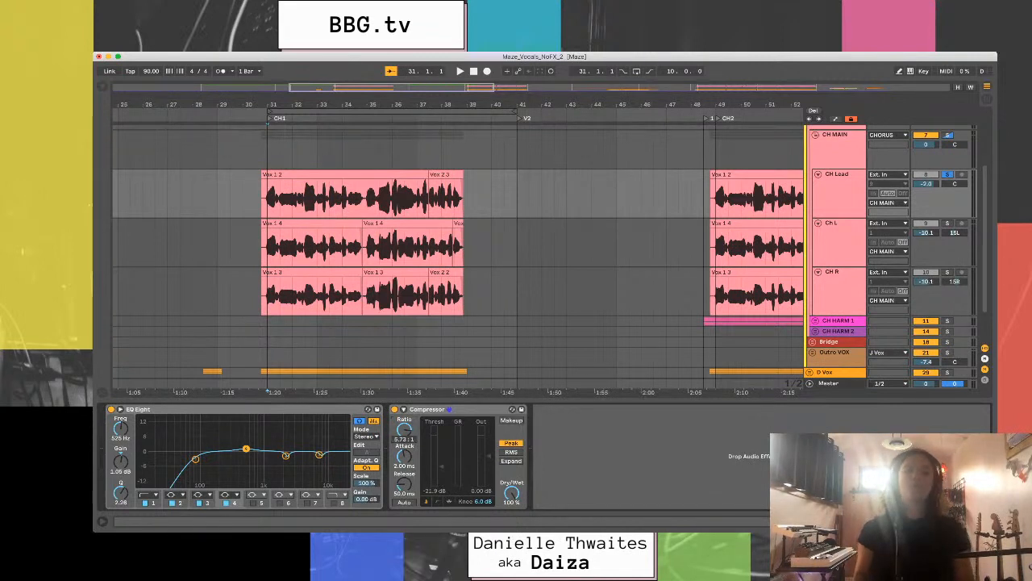
- Set the Compressor's ratio to 4:1 and threshold to -5.37 dB, and select bar 34 of the CH Lead clip
left_click_drag(404, 430, 404, 442)
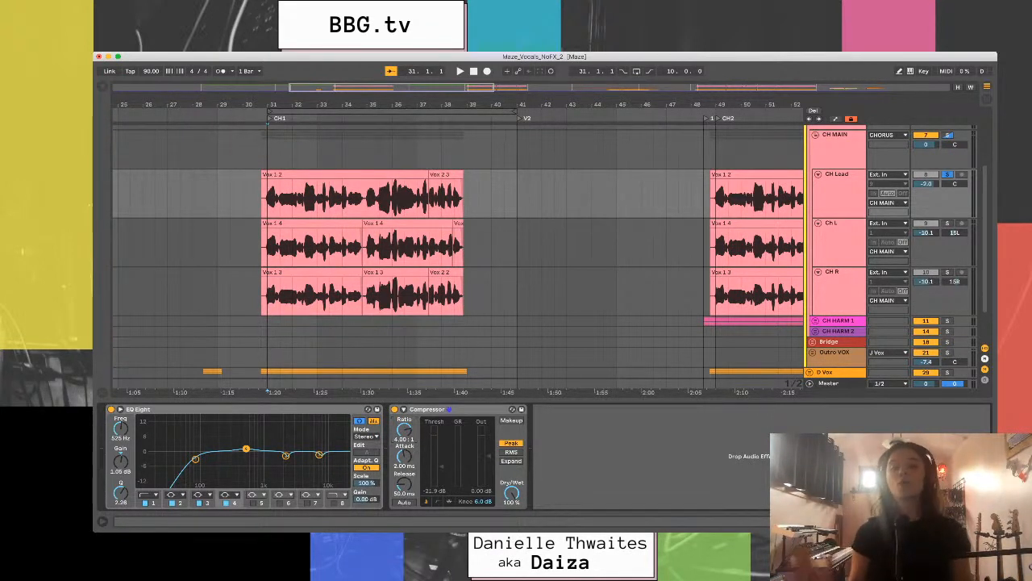
left_click_drag(441, 465, 442, 444)
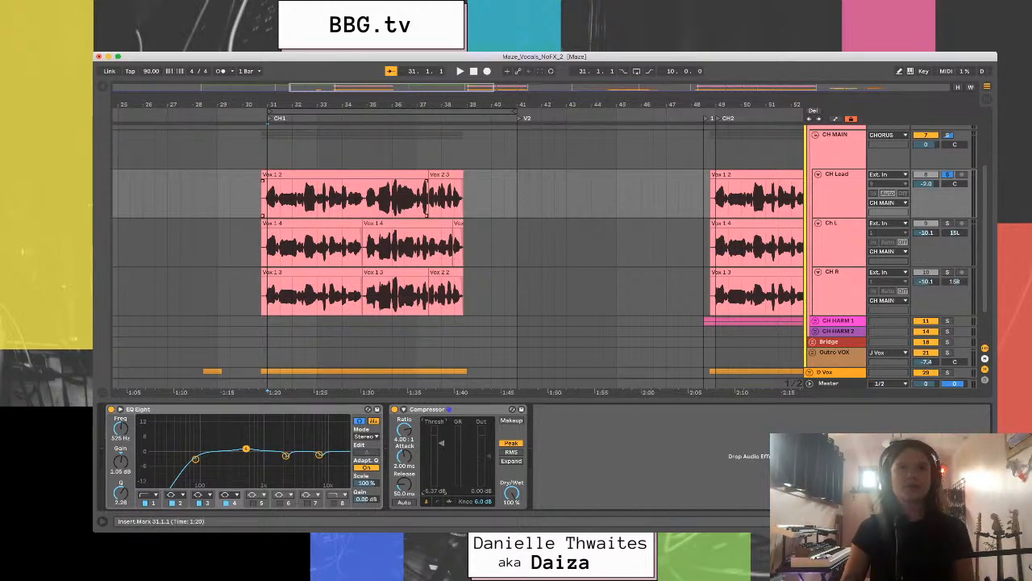
left_click_drag(344, 198, 366, 198)
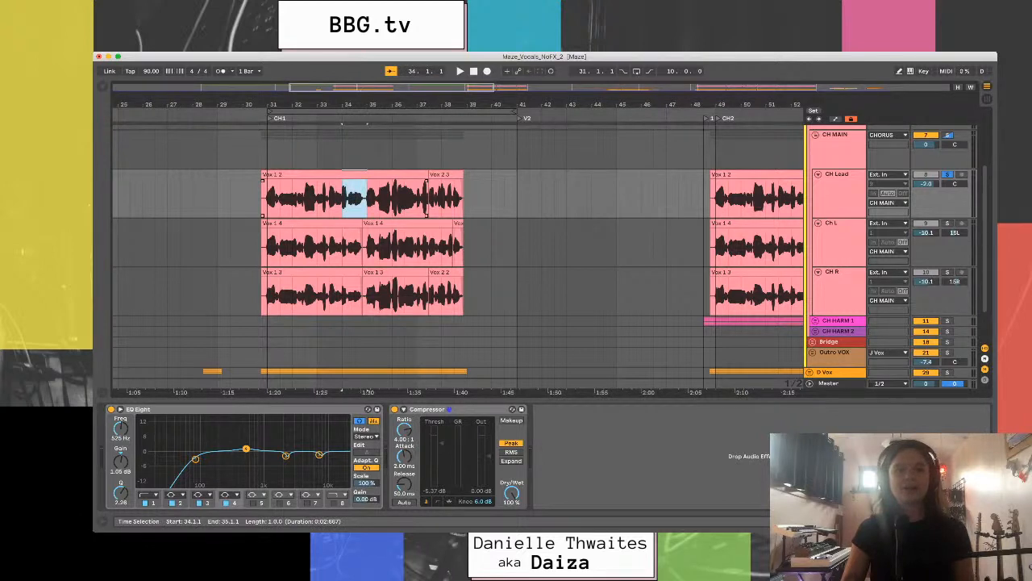
- Select the first chorus clip on CH Lead and play it with the Compressor's threshold set to -10.9 dB
left_click(305, 199)
key("shift+Left")
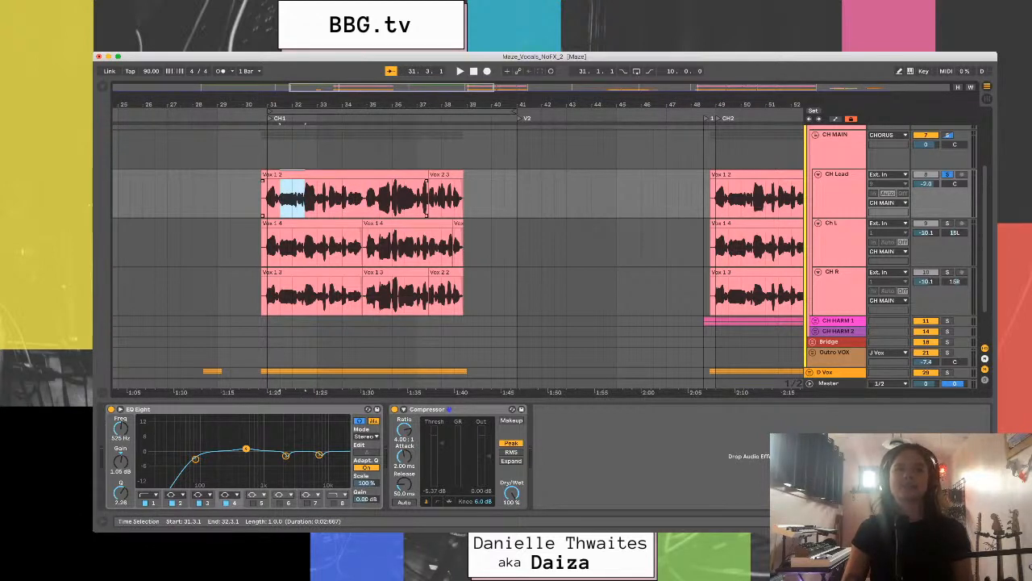
left_click(306, 174)
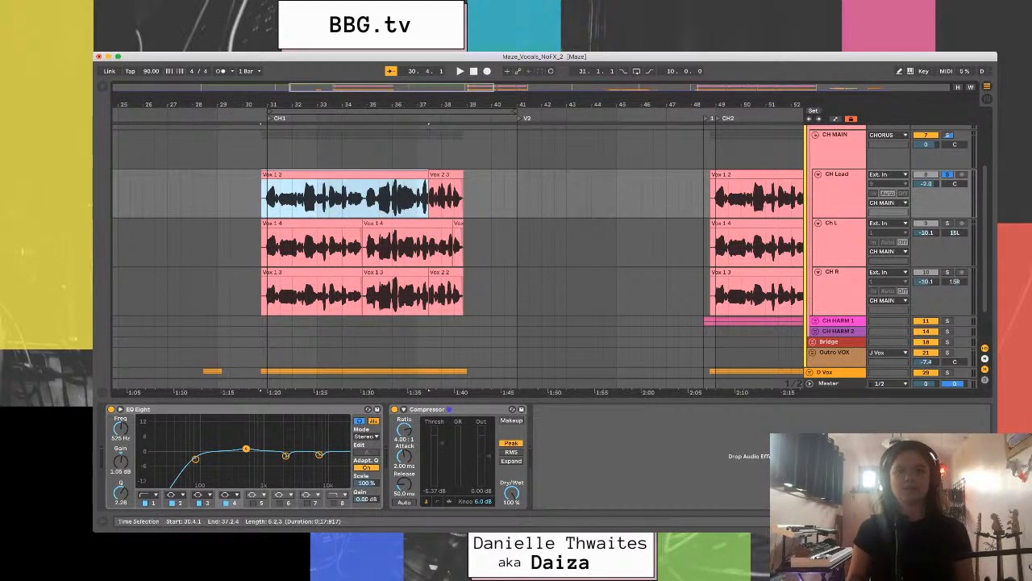
key("space")
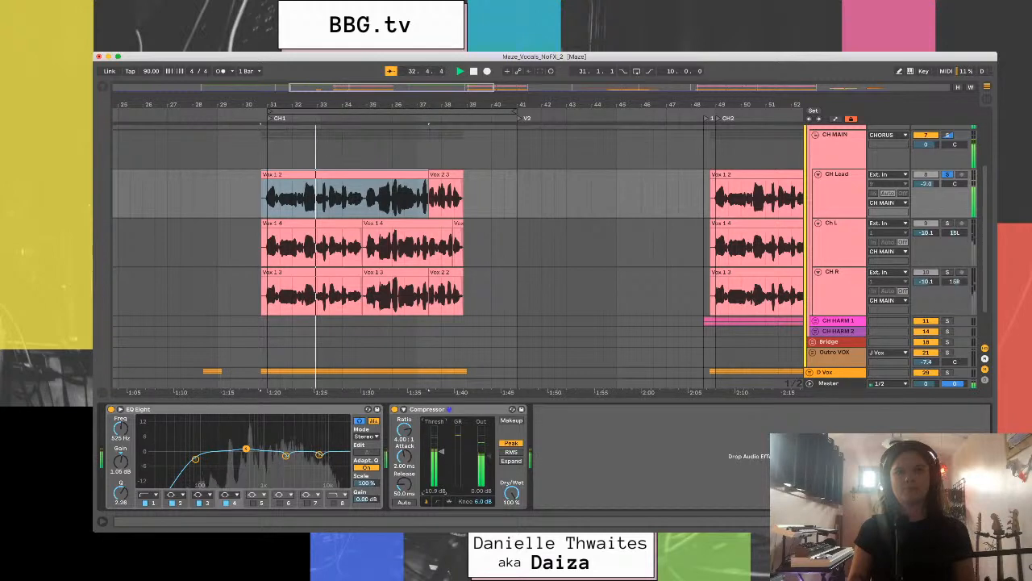
key("space")
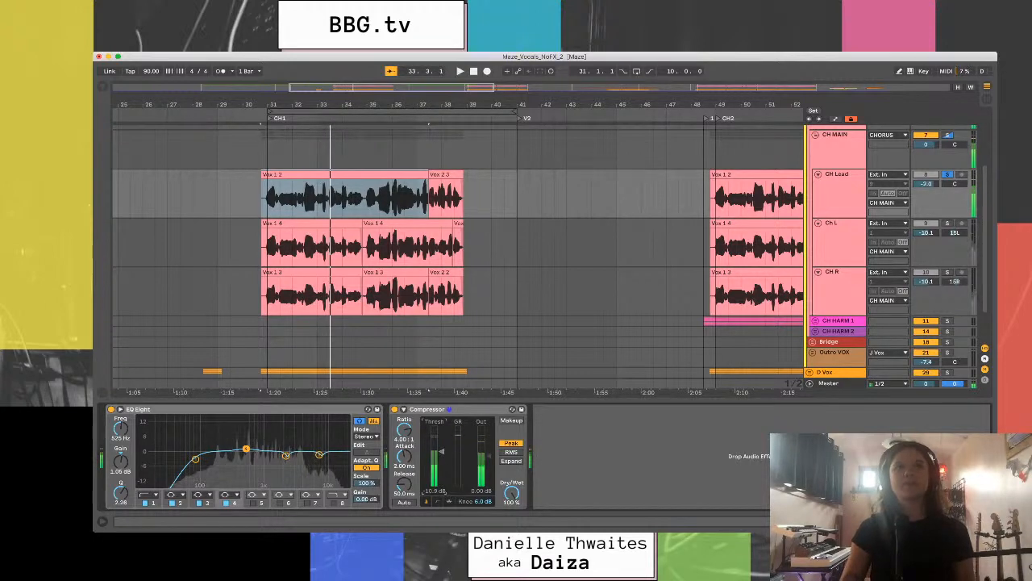
- Play CH Lead from bar 33, try a Compressor threshold of 0.00 dB, and set it to -21.3 dB
left_click(318, 198)
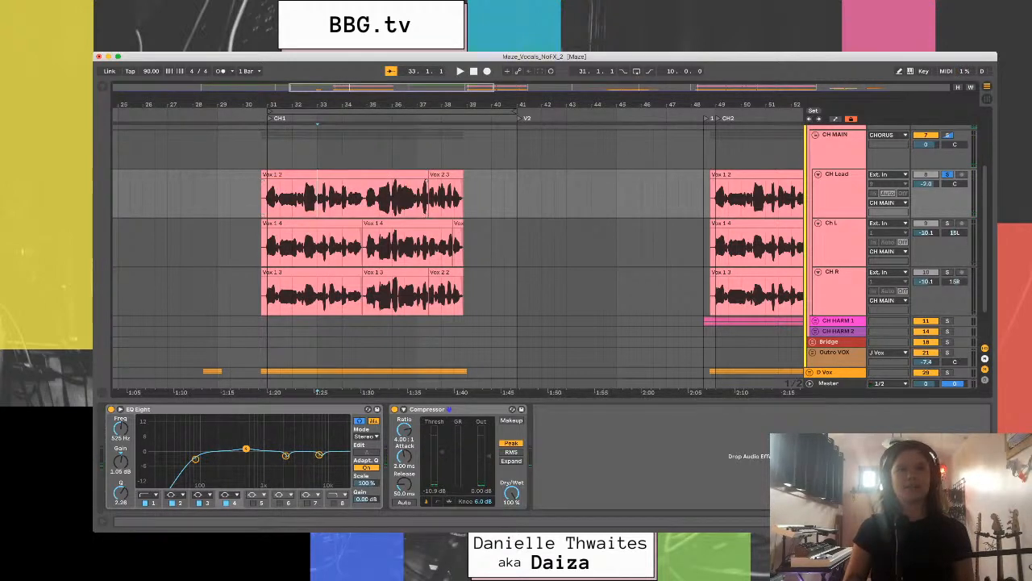
left_click_drag(307, 105, 307, 145)
key("space")
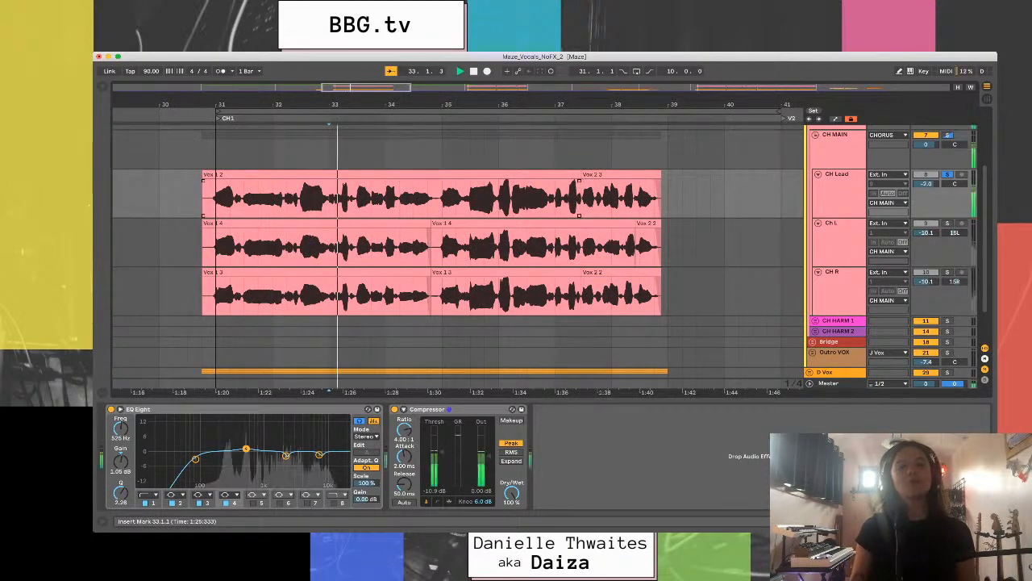
key("space")
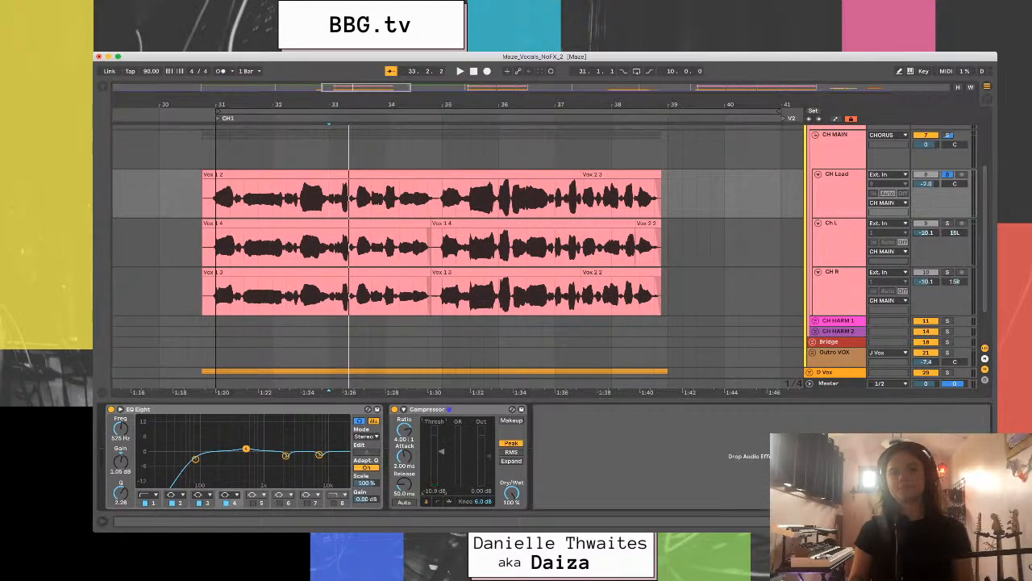
key("space")
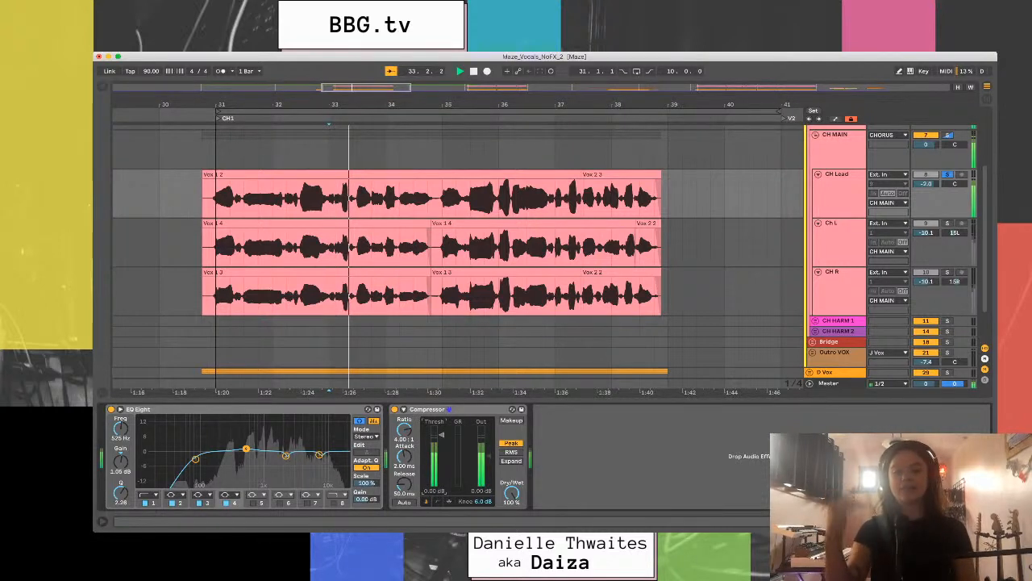
key("space")
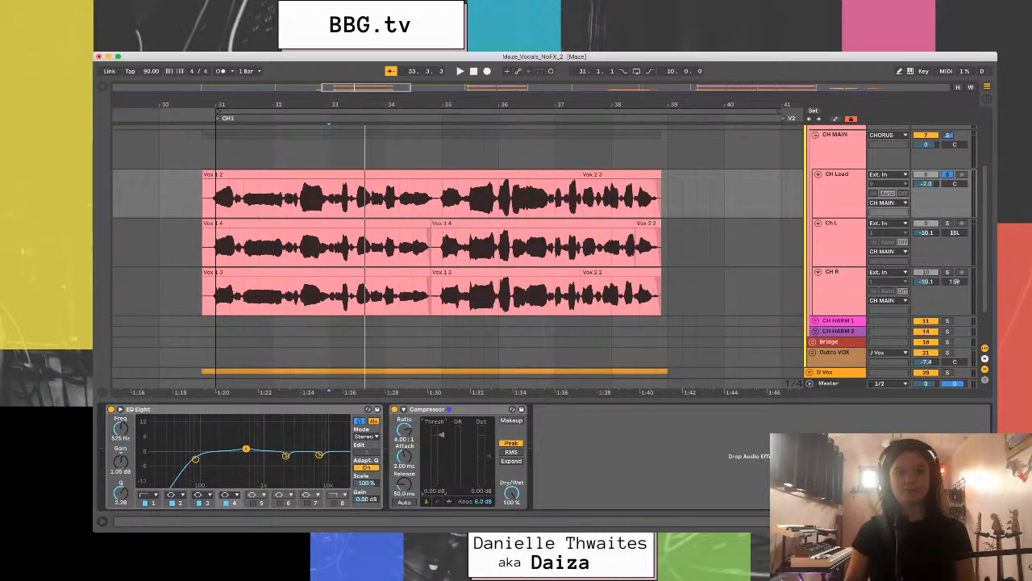
key("space")
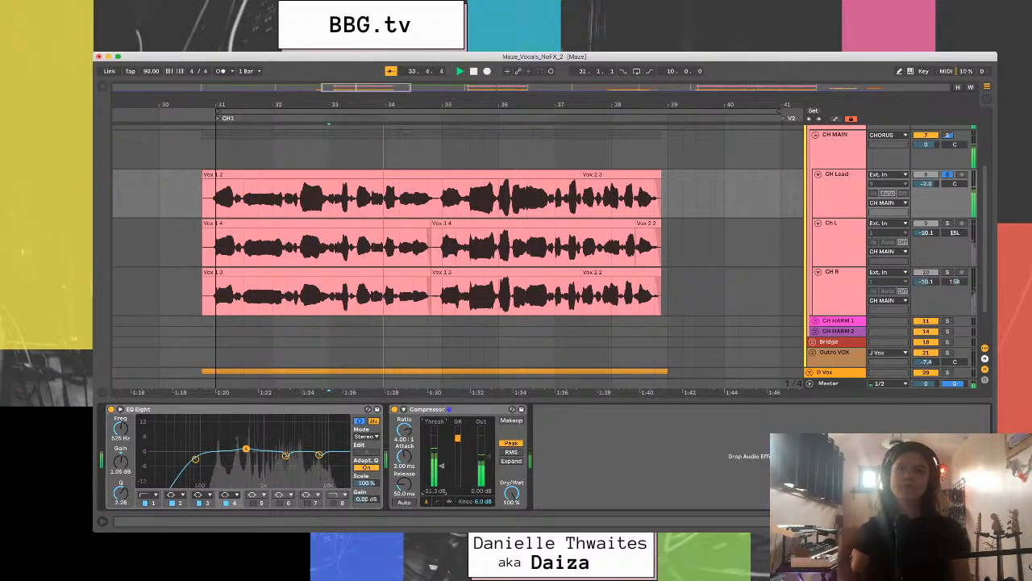
key("space")
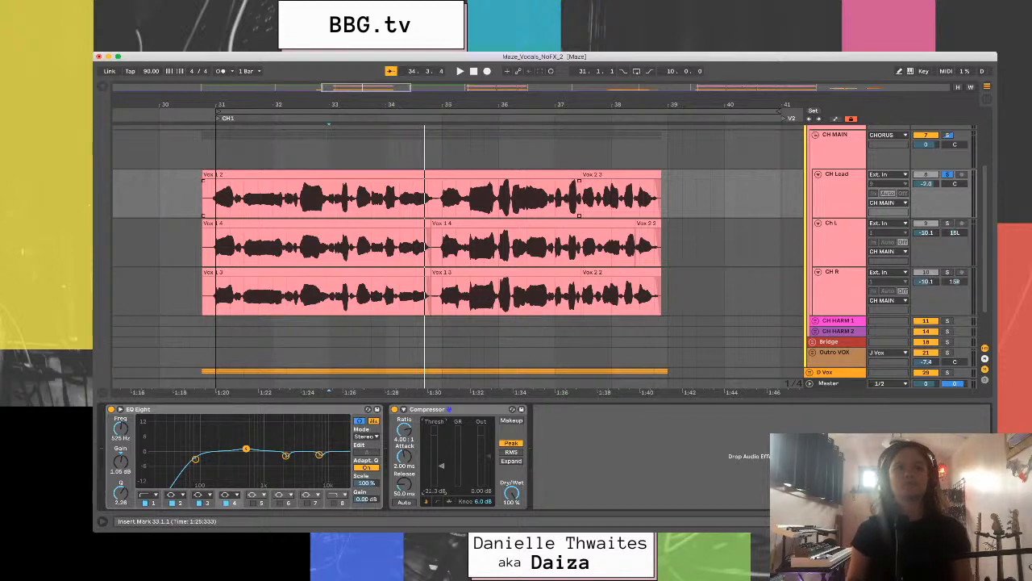
- Set the playback start to bar 32 and try the Compressor's fastest attack, 0.01 ms, on CH Lead
left_click(272, 123)
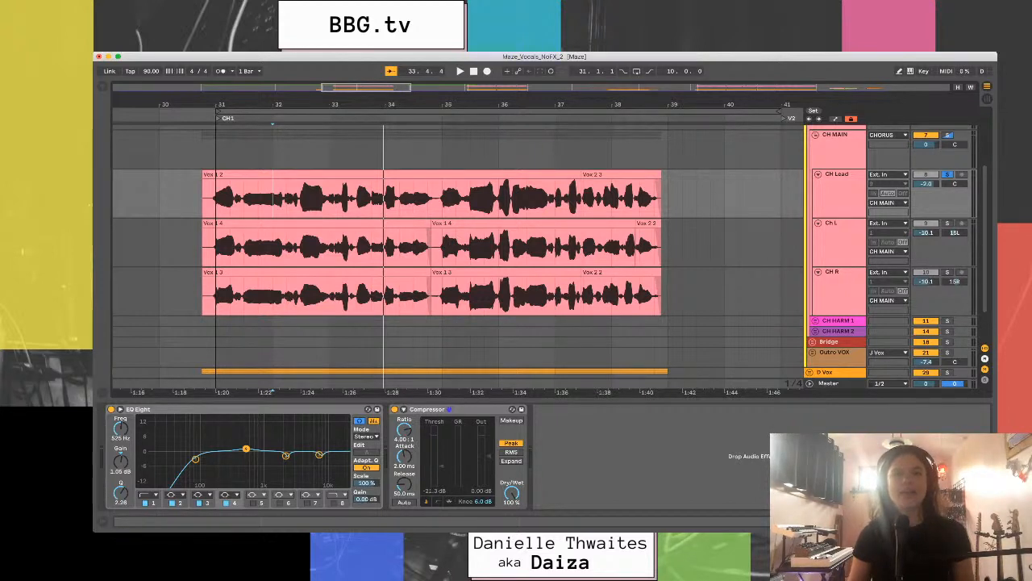
left_click(404, 456)
mouse_move(404, 456)
left_mouse_down()
mouse_move(404, 442)
mouse_move(404, 453)
left_mouse_up()
key("space")
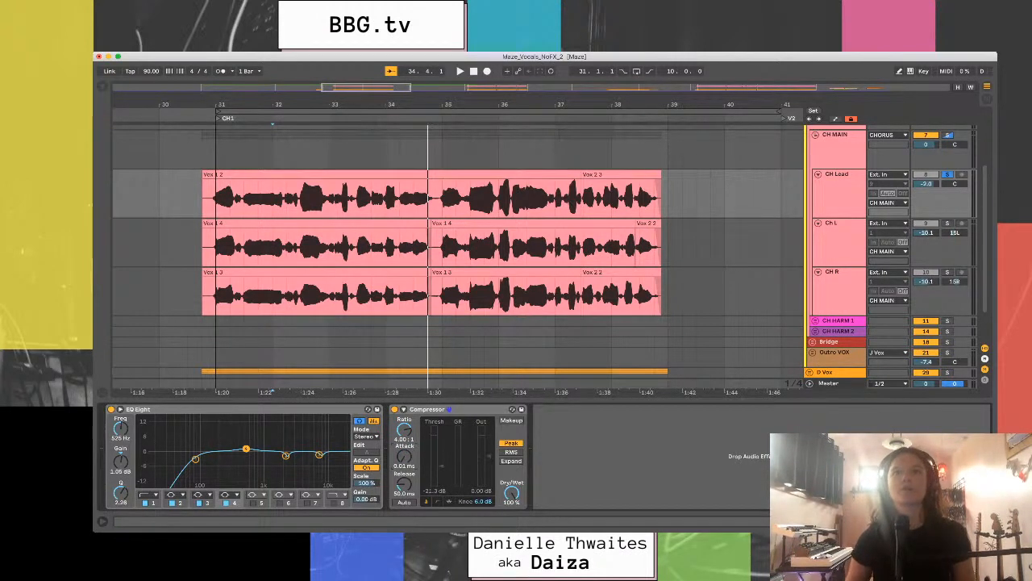
- Loop bars 31 to 39 of the CH Lead chorus and set the Compressor's attack to 134 ms during playback
left_click_drag(216, 199, 668, 199)
key("super+l")
key("space")
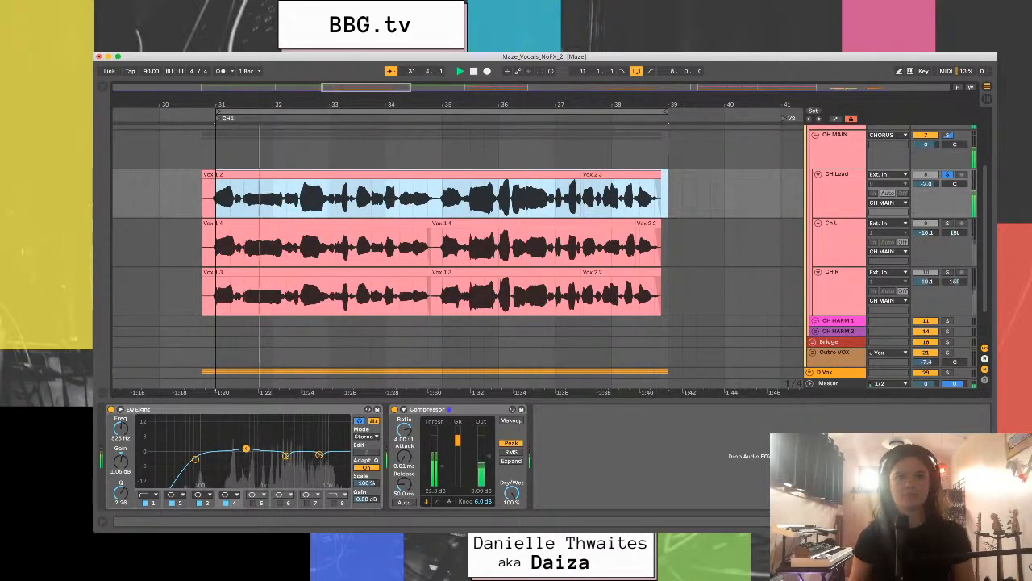
left_click_drag(404, 457, 404, 390)
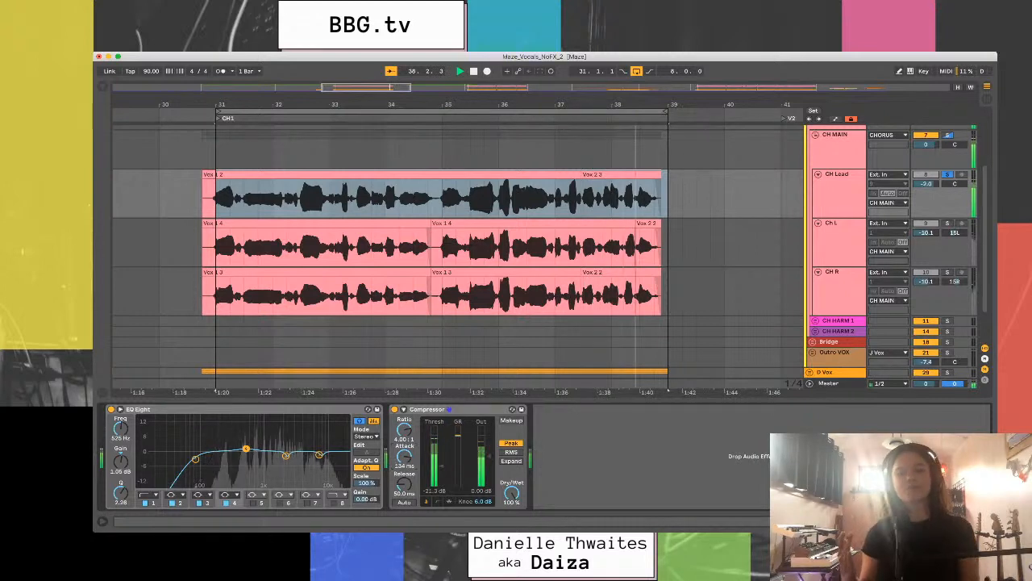
key("space")
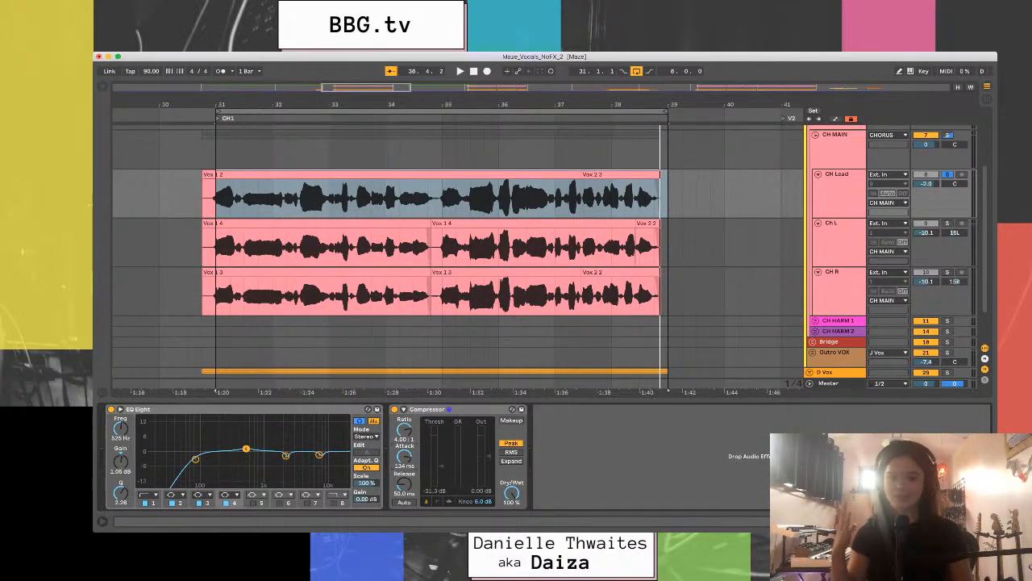
- Enable the Compressor's automatic release and audition it on the looped CH Lead chorus
left_click(404, 502)
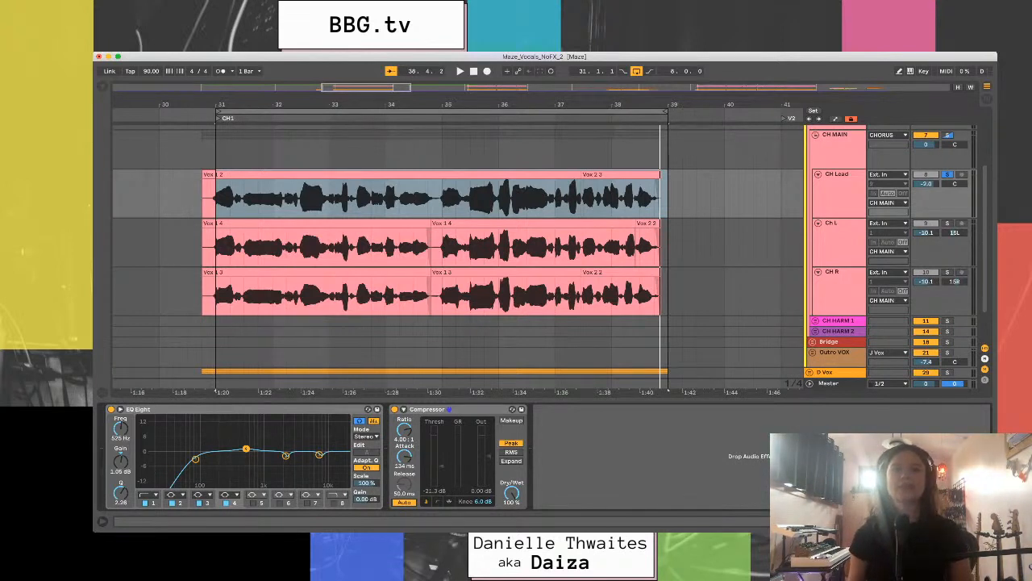
key("space")
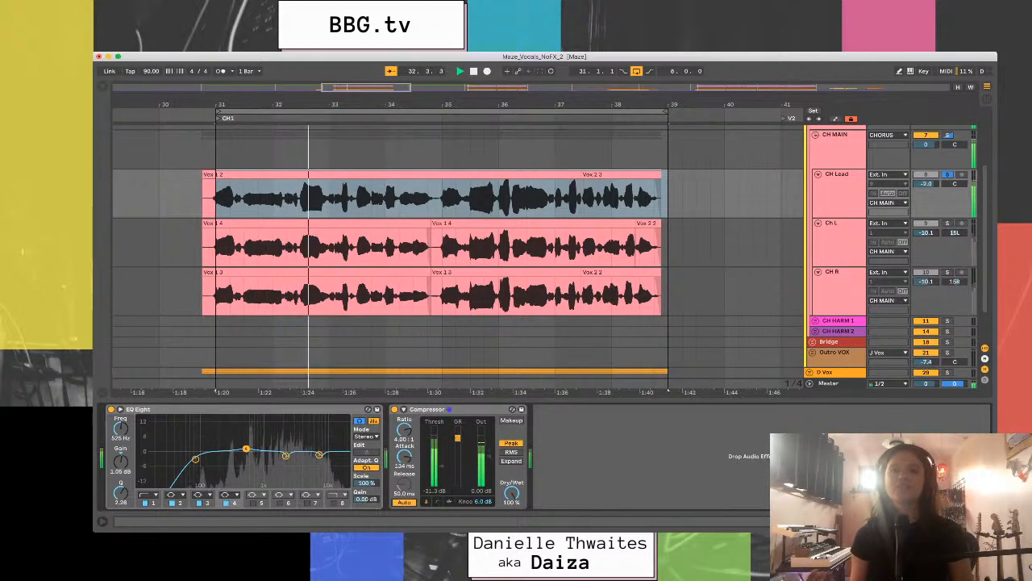
key("space")
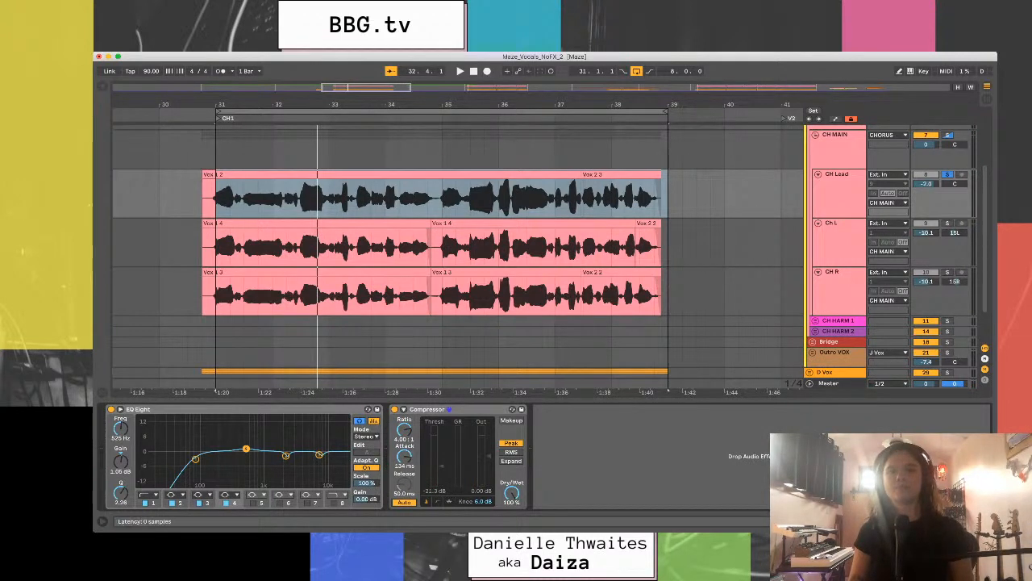
key("space")
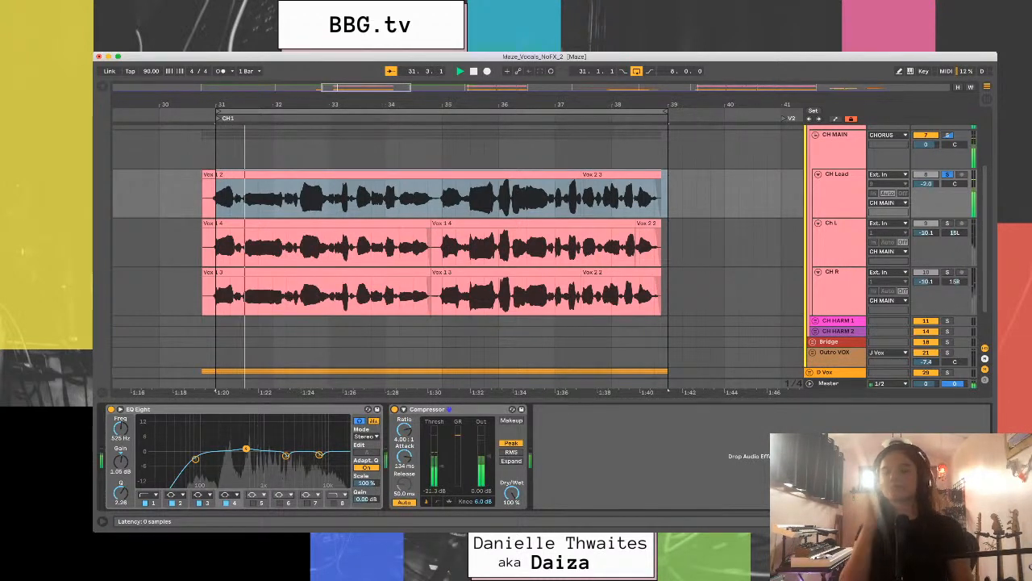
key("space")
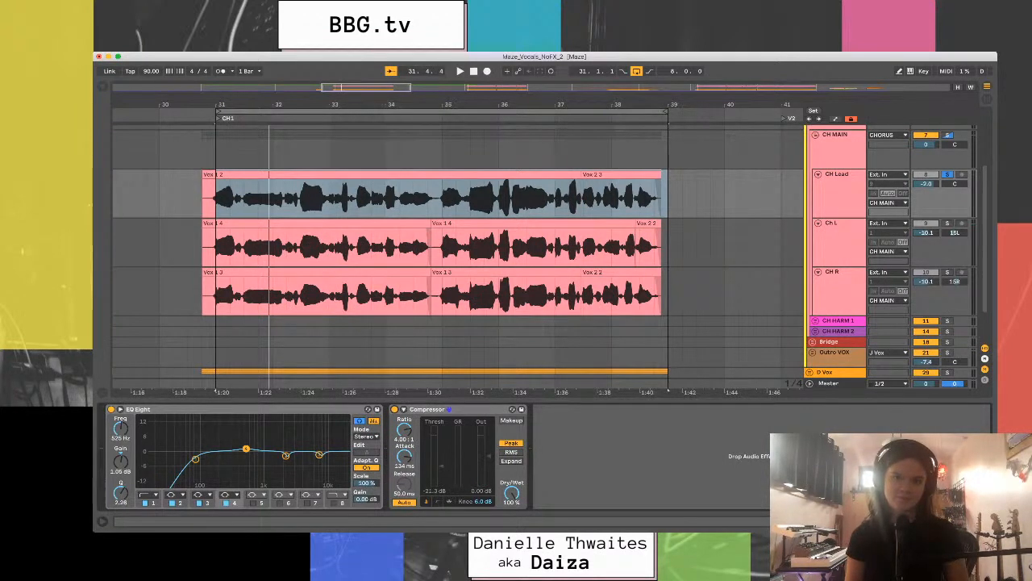
key("space")
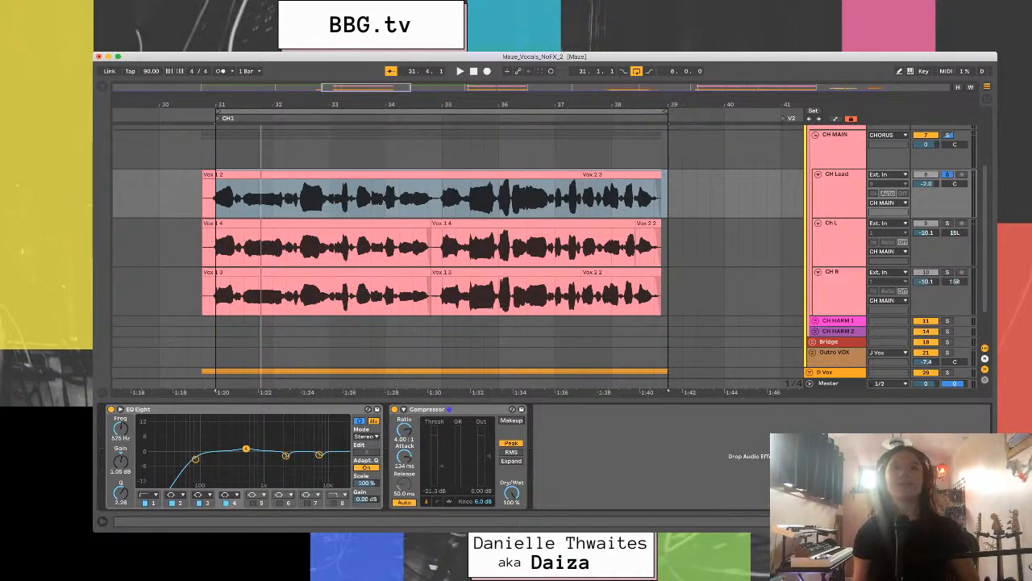
- In Session View, compare CH Lead's level with the Compressor bypassed and active, and raise its output gain to 3.00 dB
key("Tab")
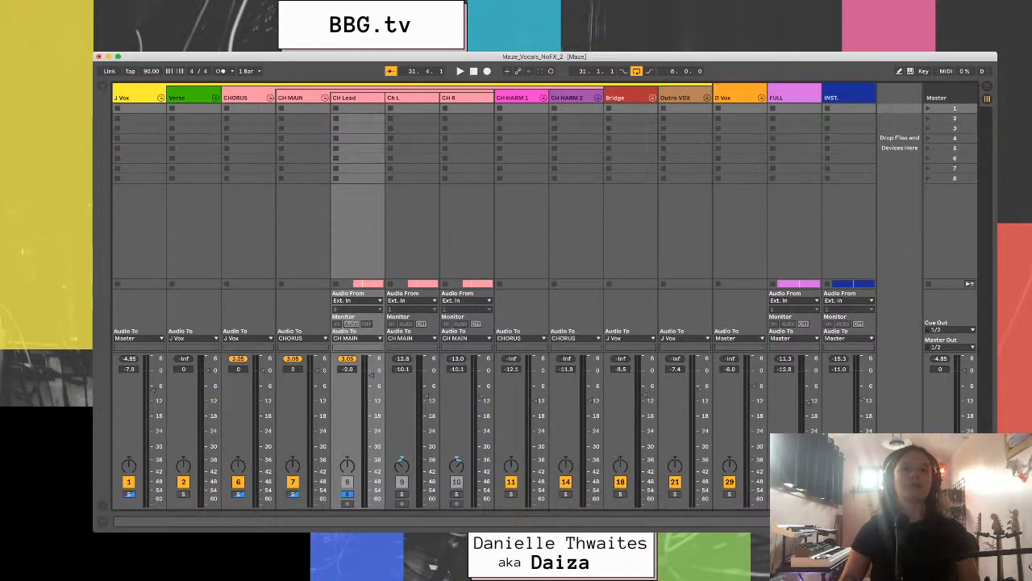
double_click(347, 97)
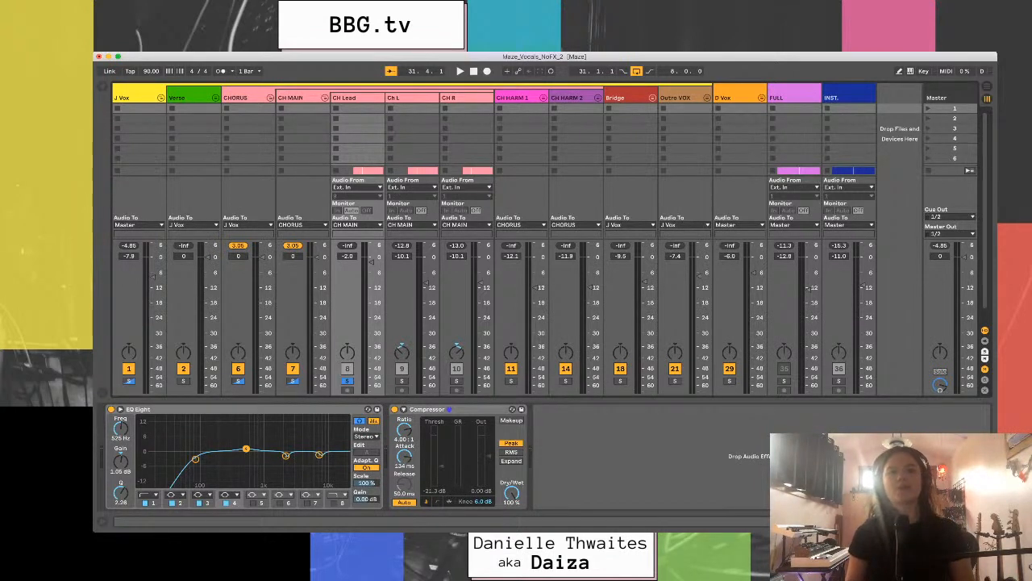
left_click(450, 409)
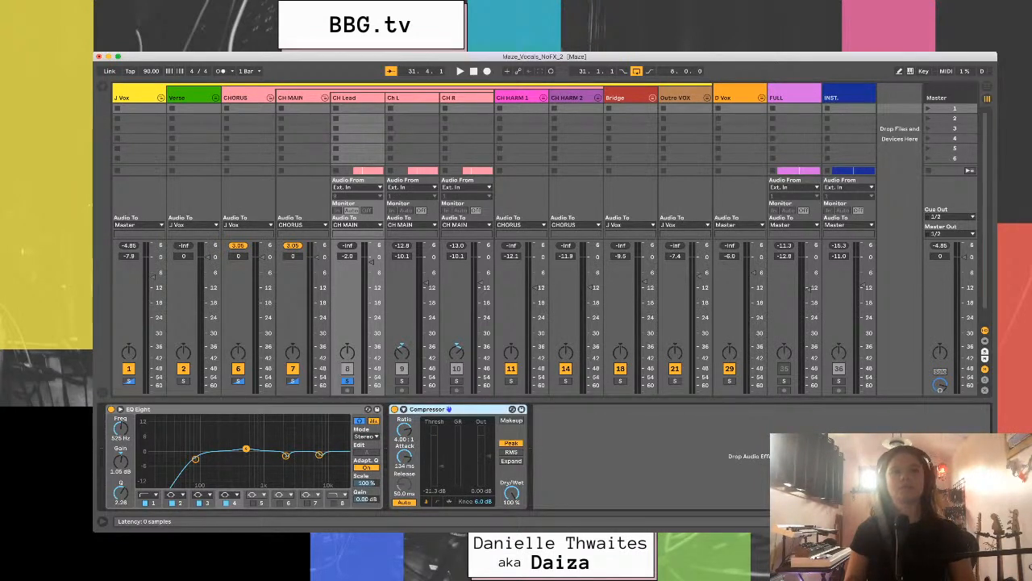
key("space")
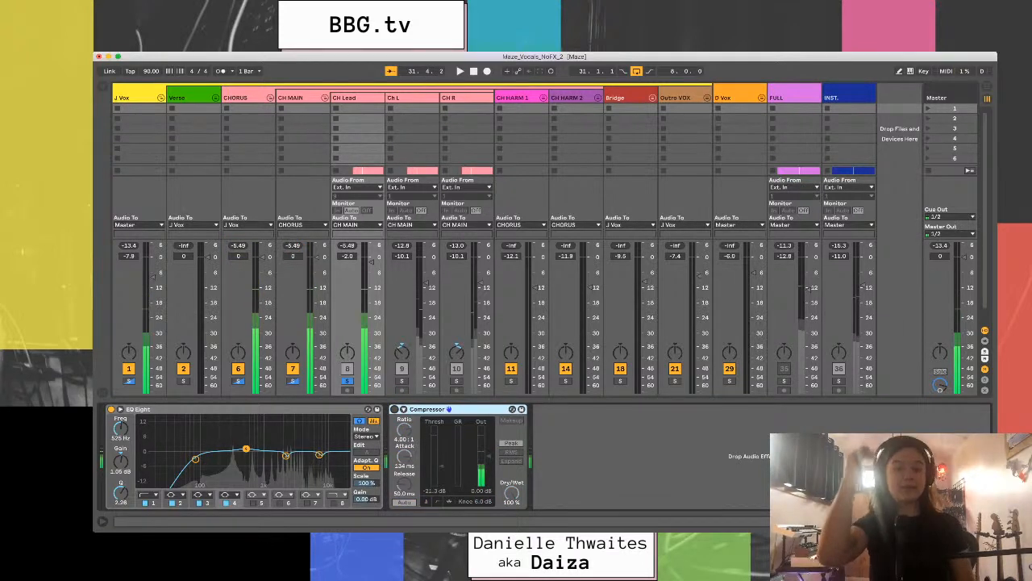
key("space")
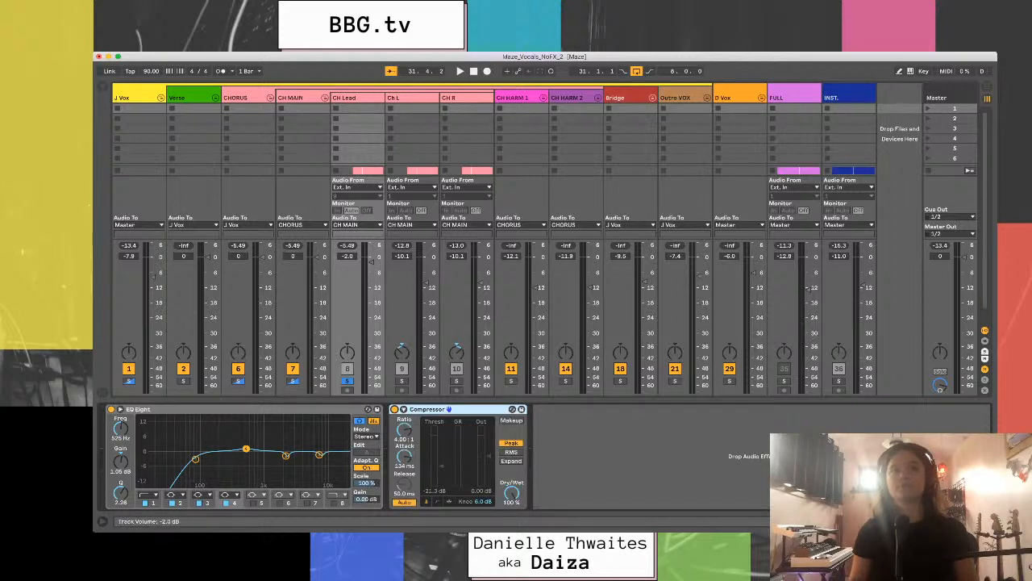
key("space")
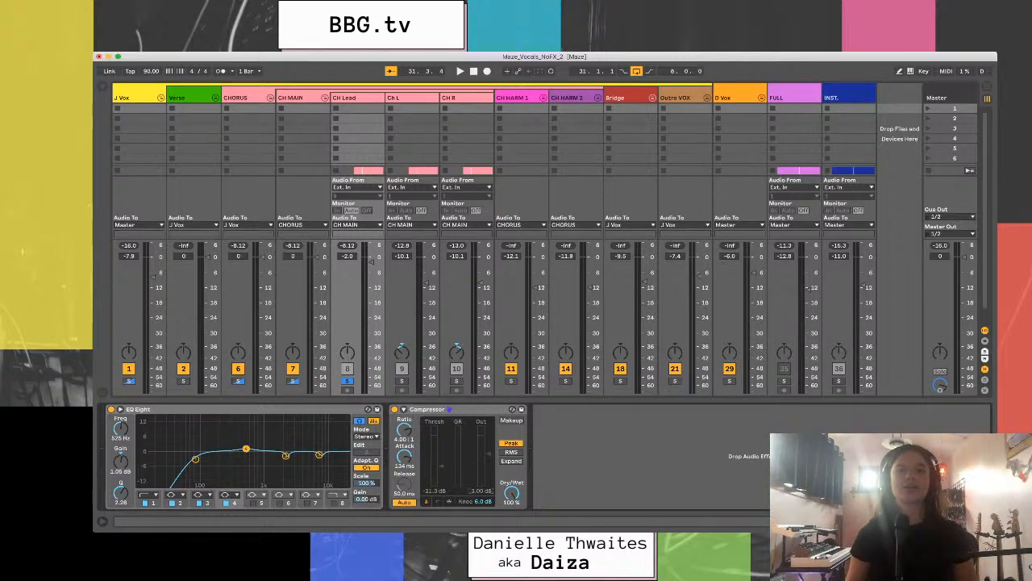
- Return to Arrangement View and play the looped CH Lead chorus with the Compressor active
key("Tab")
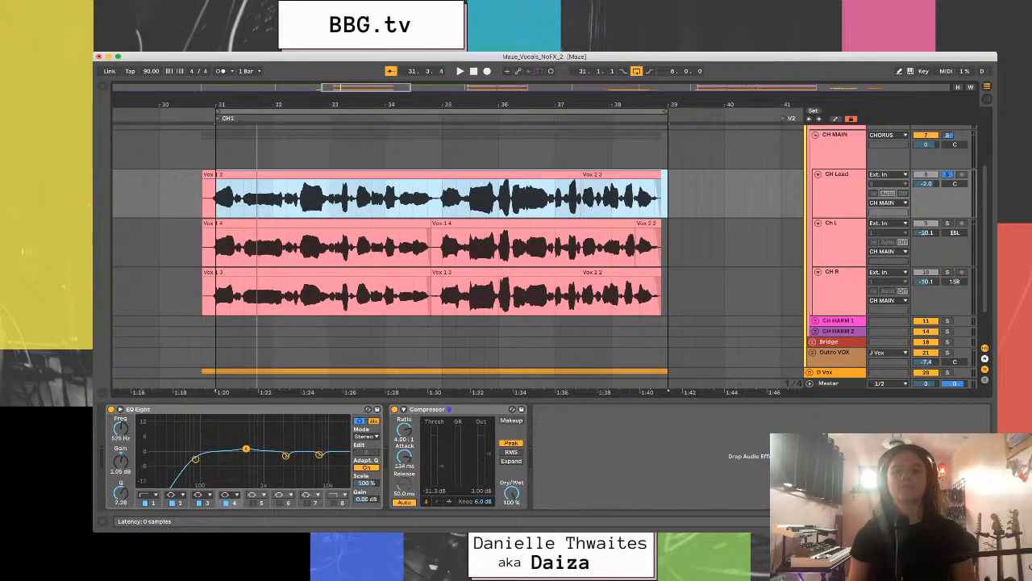
key("space")
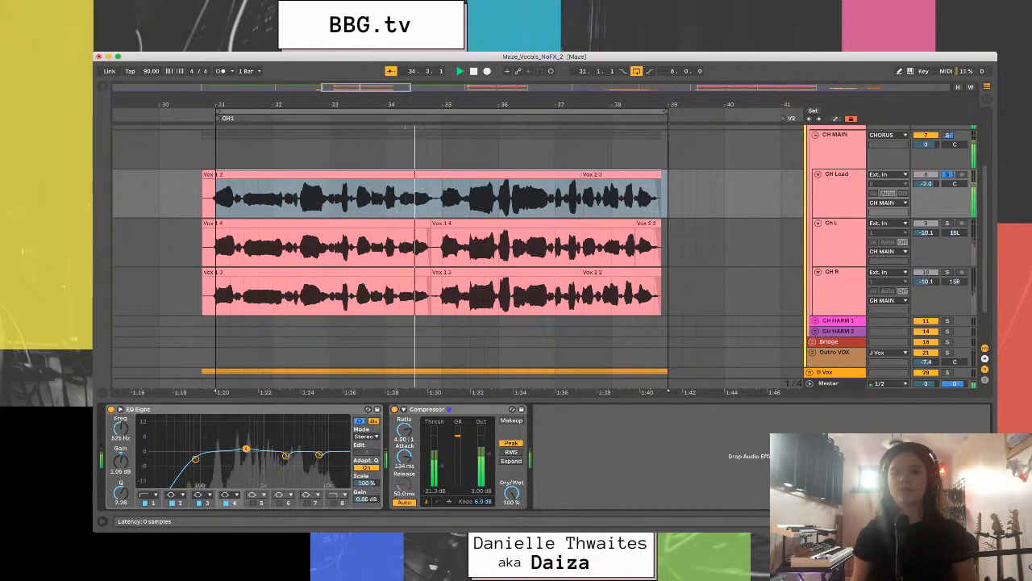
key("space")
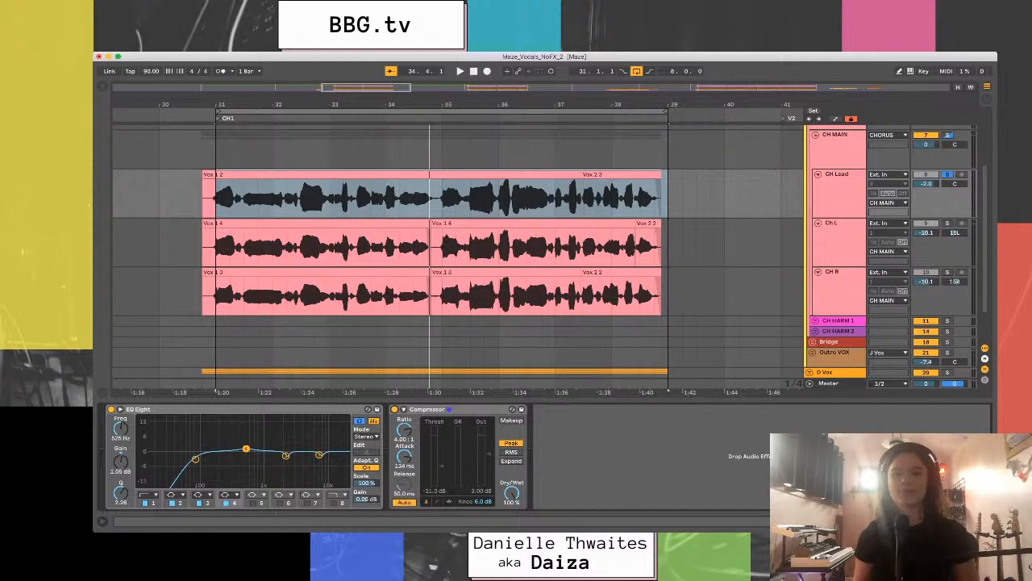
- Bypass the Compressor, unsolo CH Lead and play the looped chorus together with the left and right doubles
key("super+Tab")
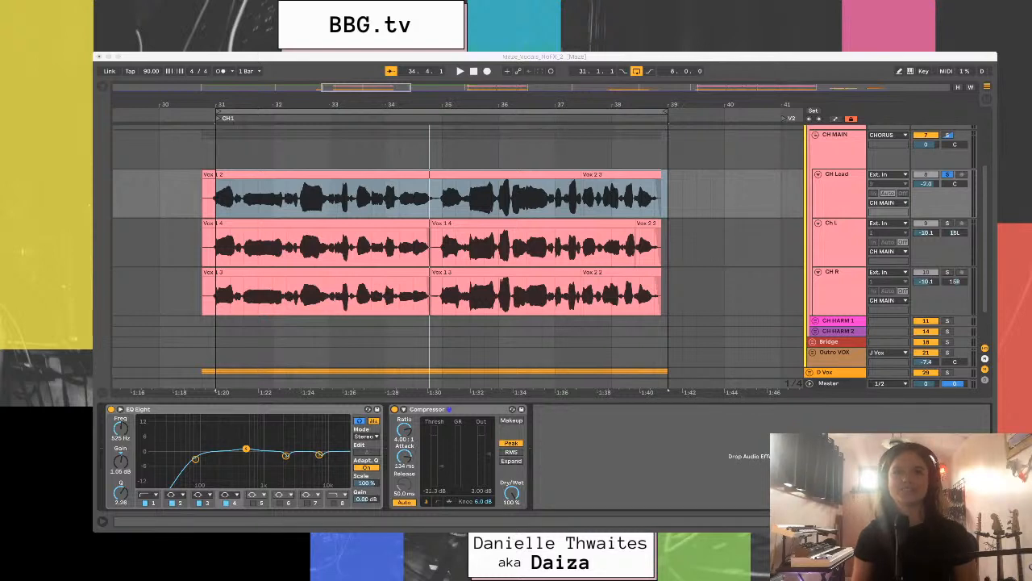
key("super+Tab")
key("space")
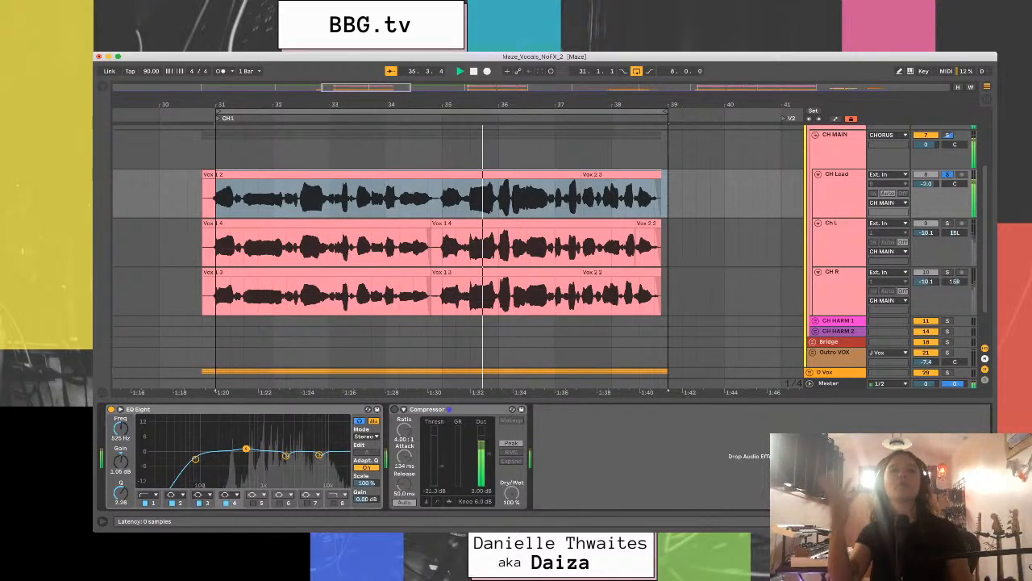
key("space")
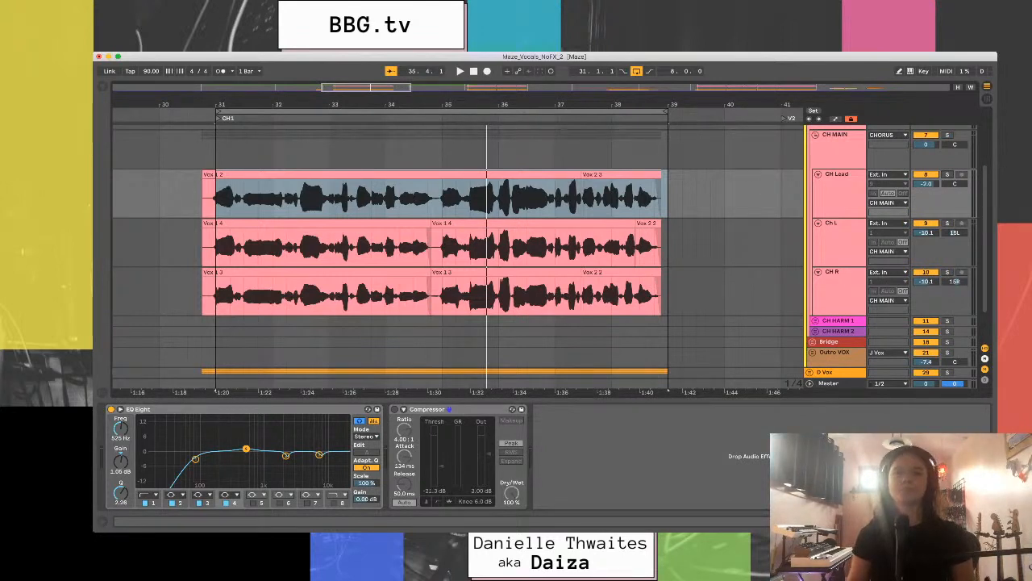
key("space")
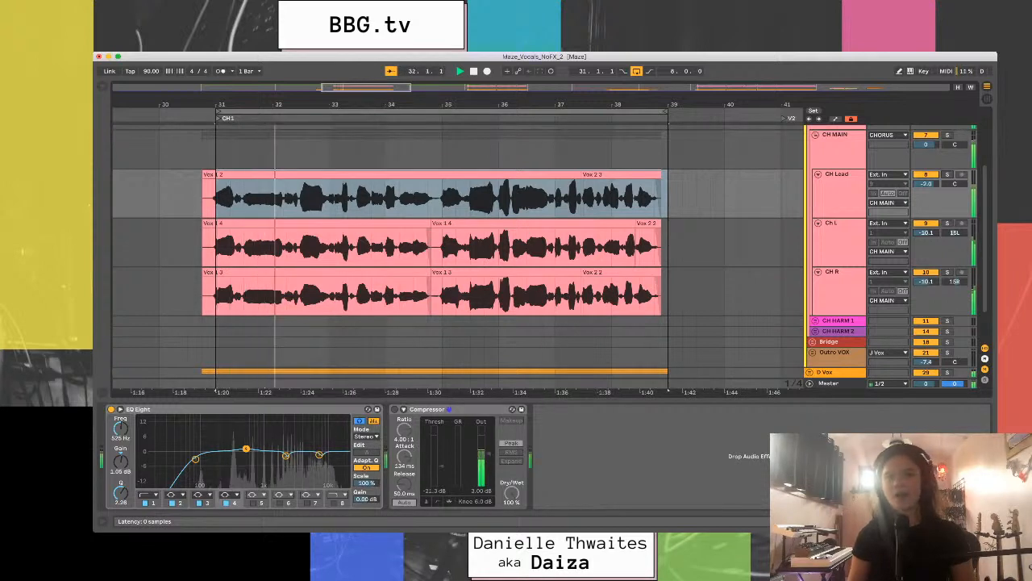
- Reactivate CH Lead's Compressor, audition the looped chorus with the doubles, and solo Ch L
left_click(394, 409)
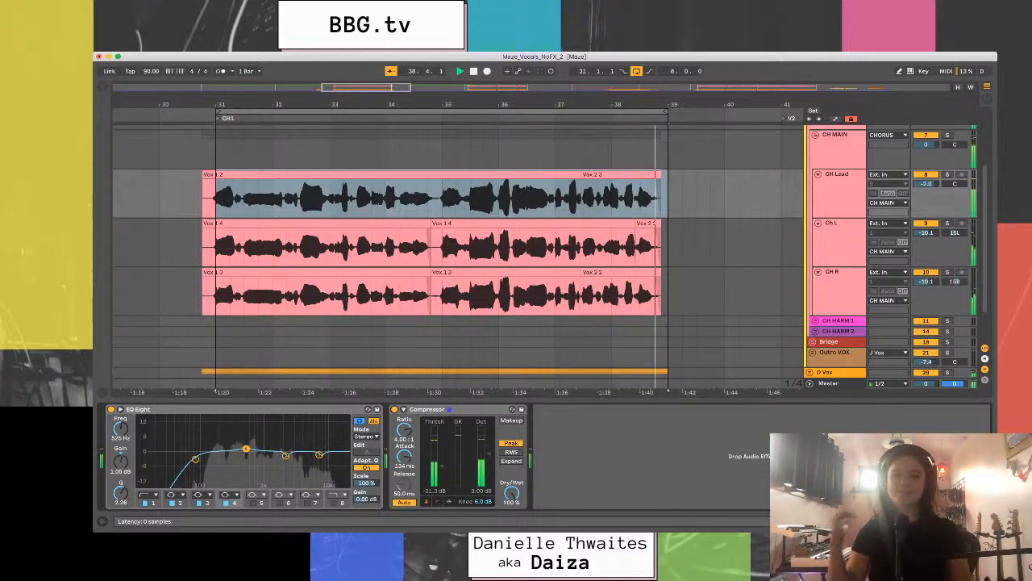
key("space")
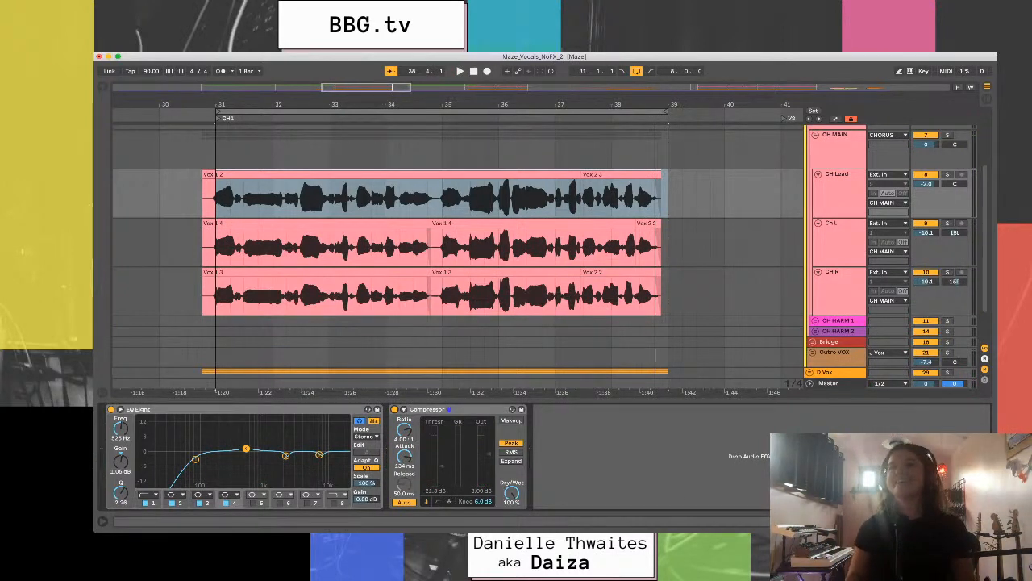
key("space")
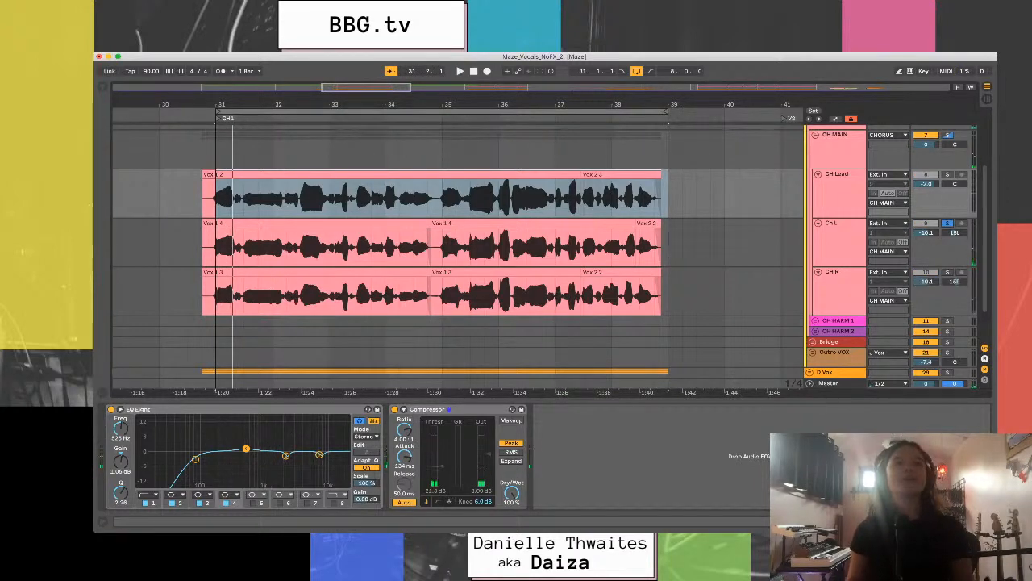
- Add a Compressor after EQ Eight on the Ch L track and hide the browser again
key("super+alt+b")
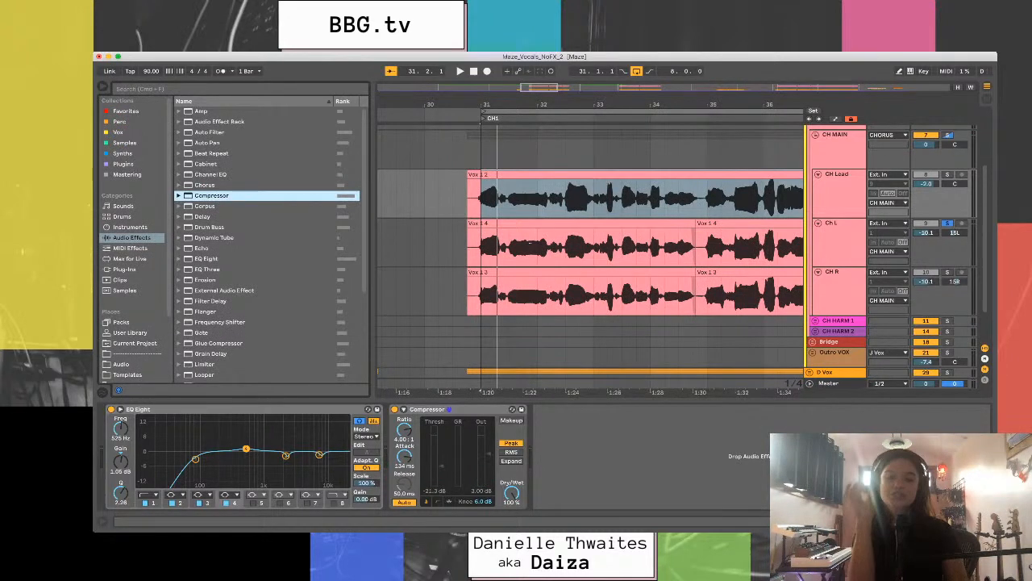
left_click(581, 242)
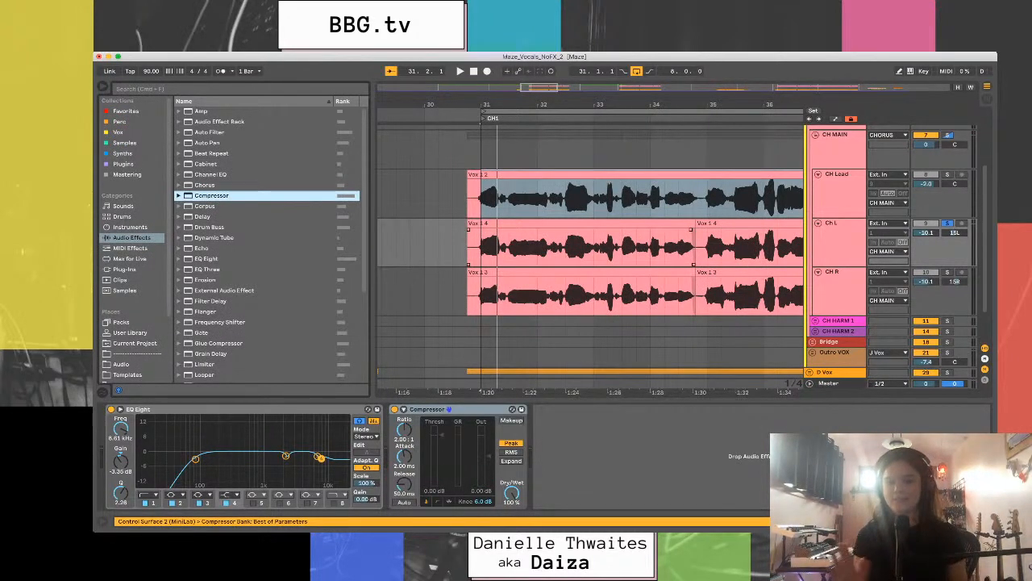
key("super+alt+b")
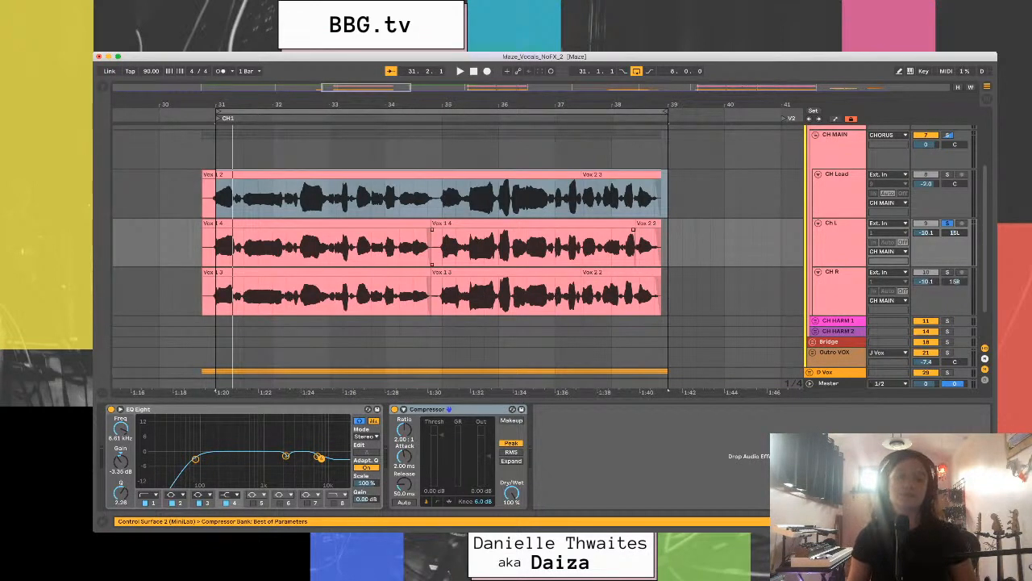
- Audition soloed Ch L from bars 31 and 33 while lowering its Compressor threshold to -20.1 dB
left_click(216, 247)
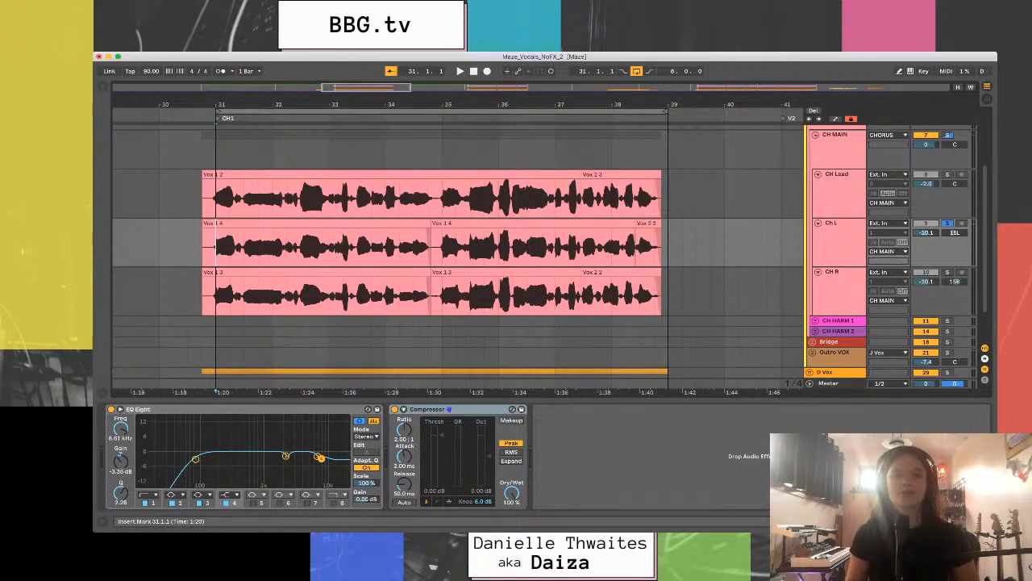
key("space")
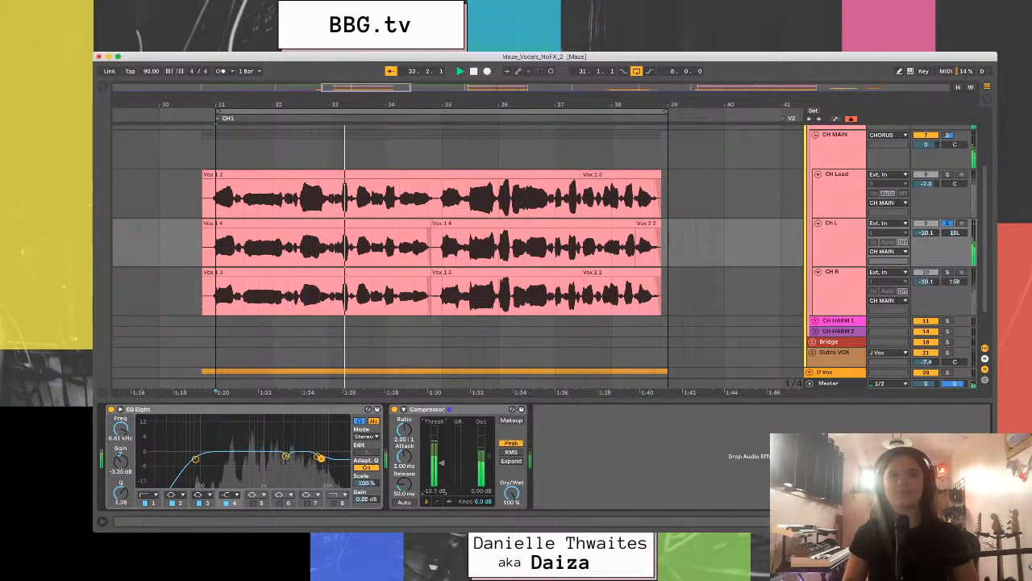
left_click(315, 246)
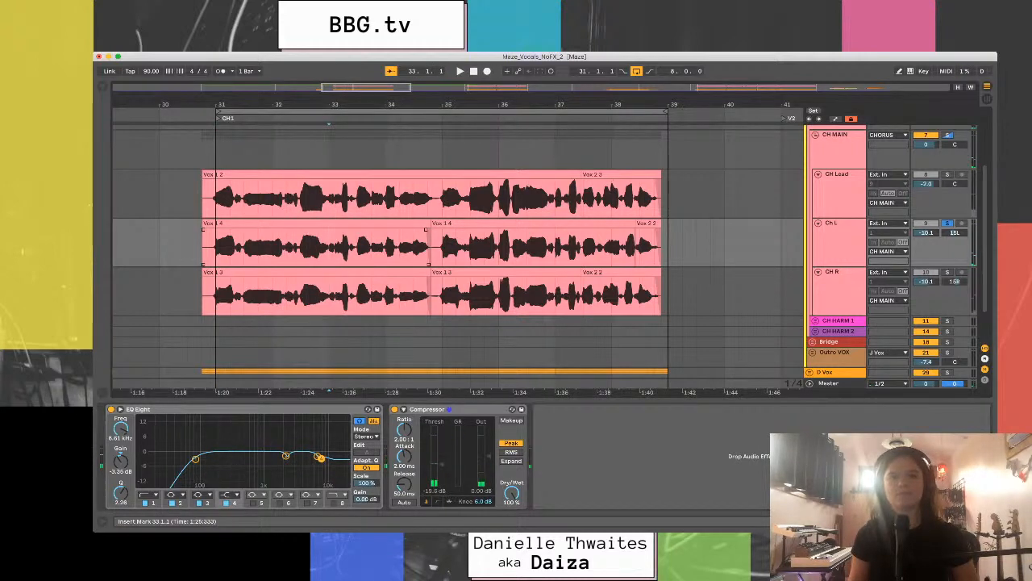
key("space")
key("space")
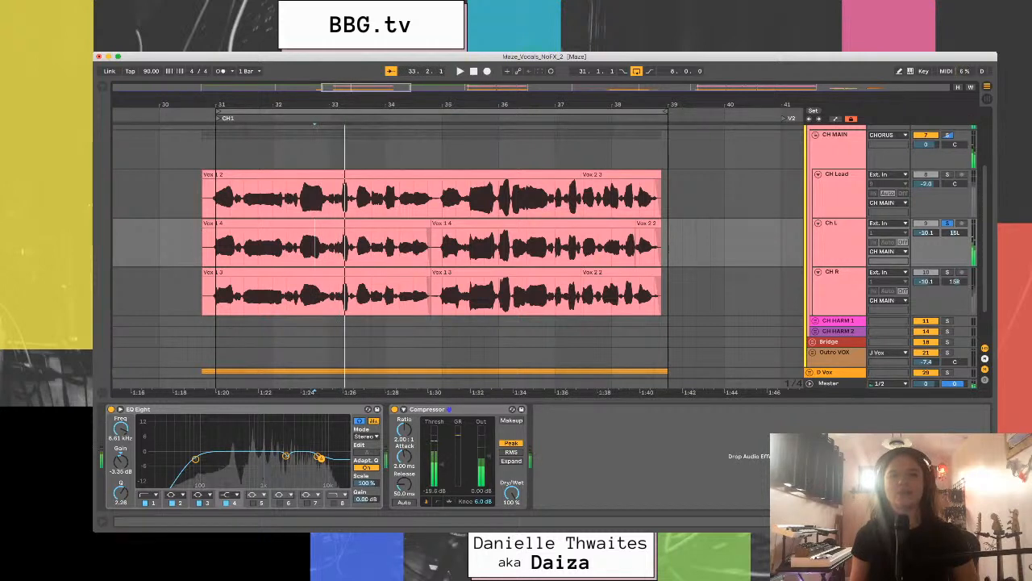
key("space")
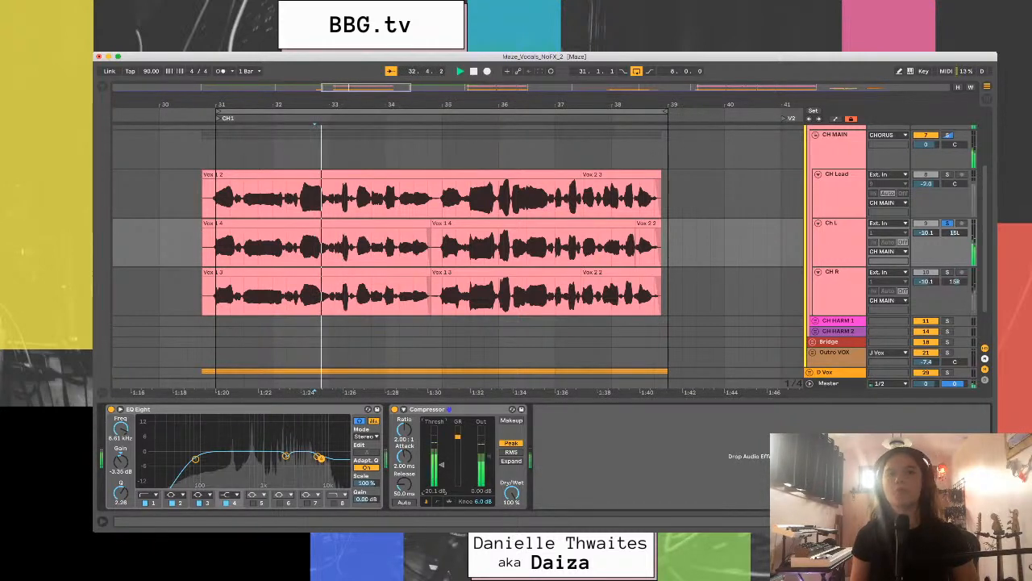
key("space")
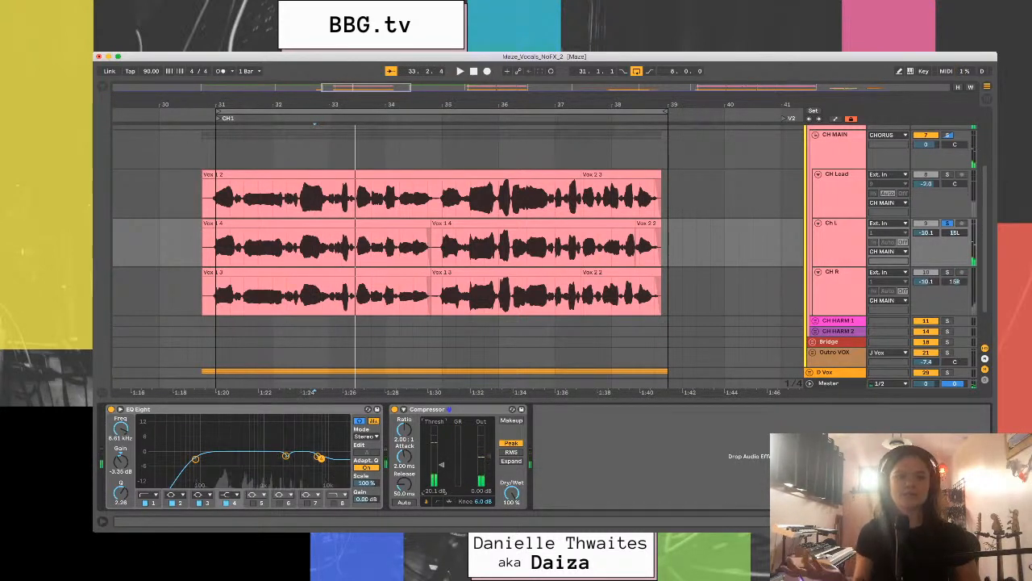
- Set Ch L's Compressor ratio to 4.00:1 and audition the phrase around bar 33
key("super+z")
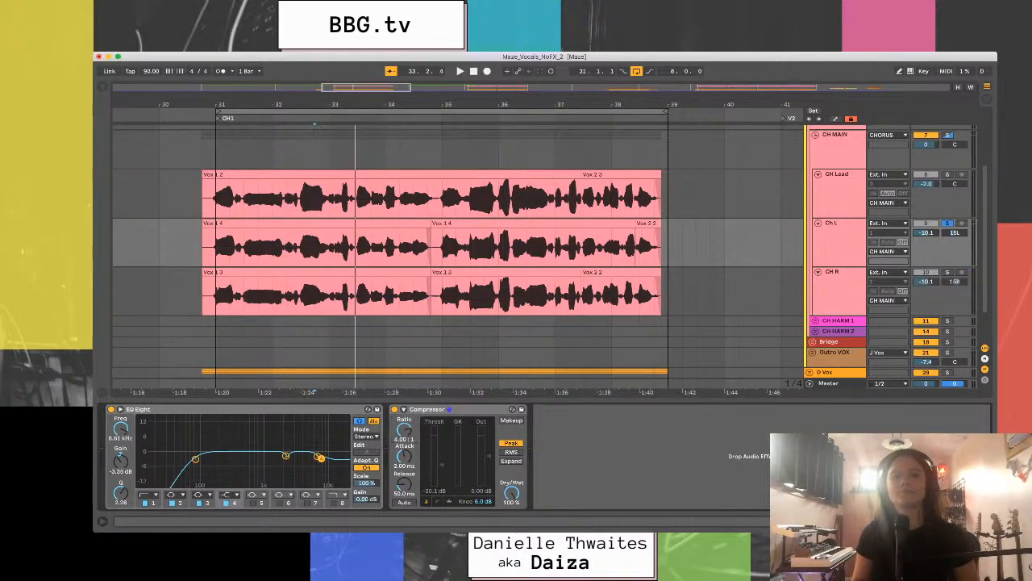
key("space")
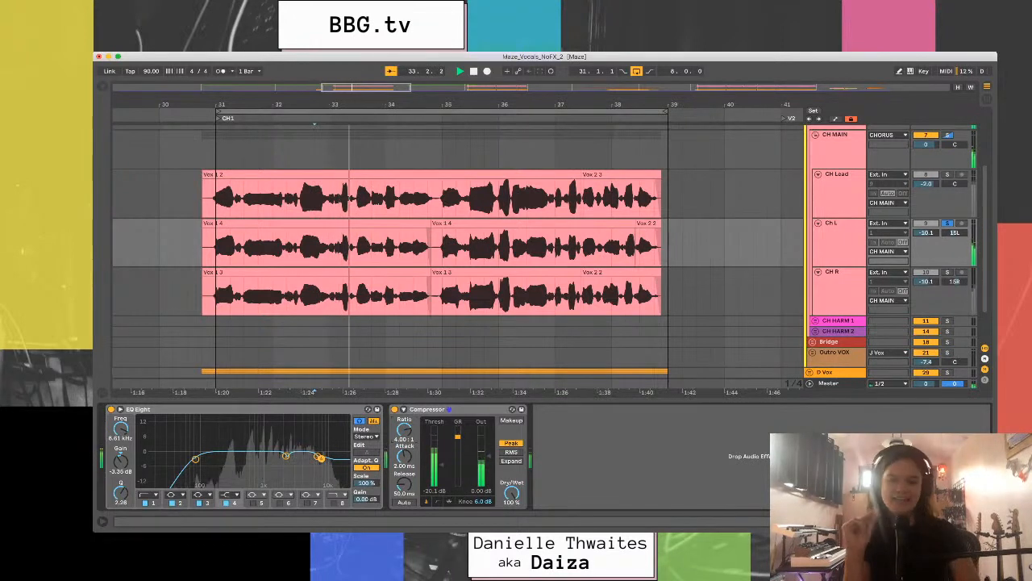
key("space")
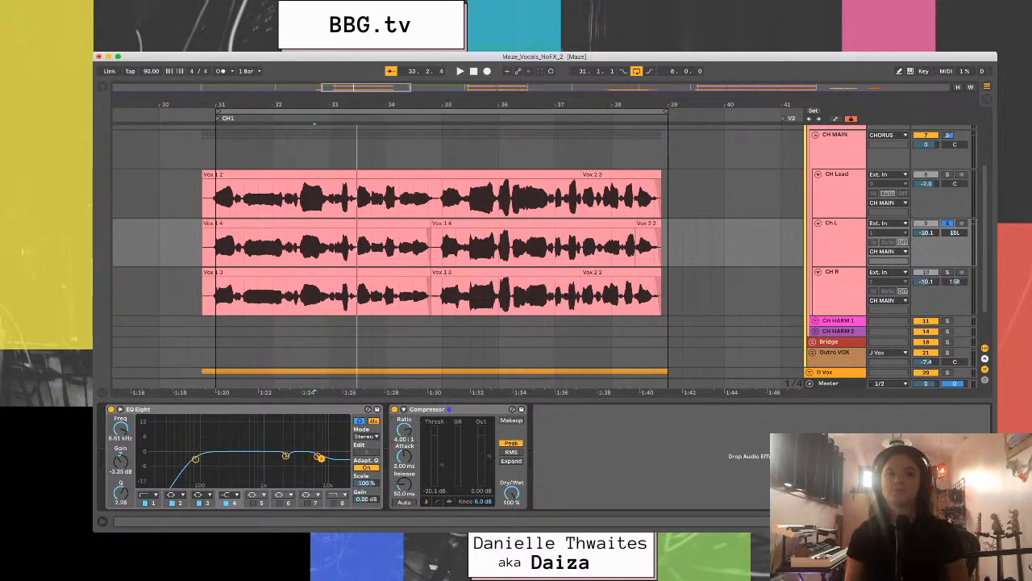
- Audition Ch L with a 212 ms attack, set the attack to 0.27 ms, and enable automatic release
key("space")
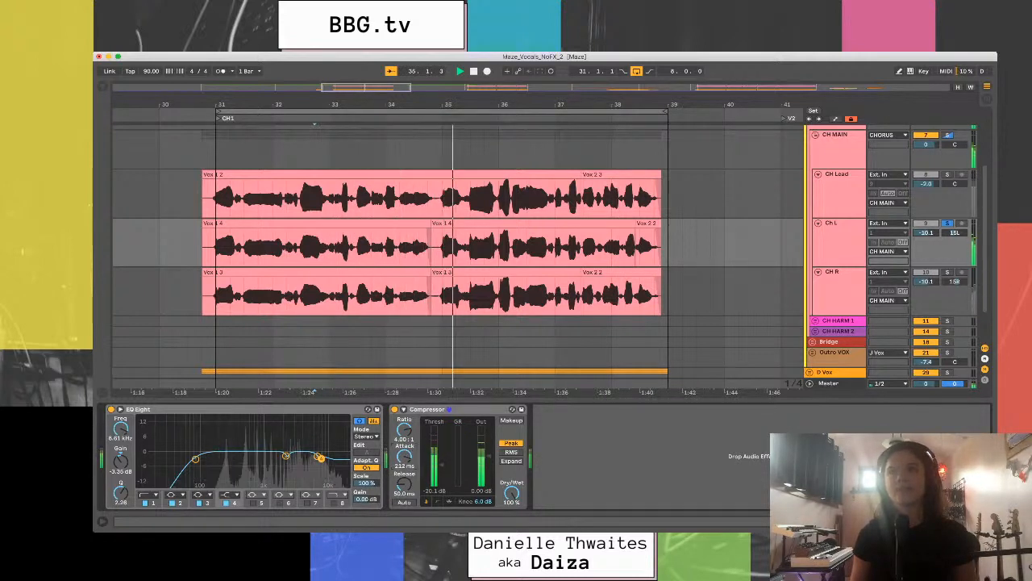
key("space")
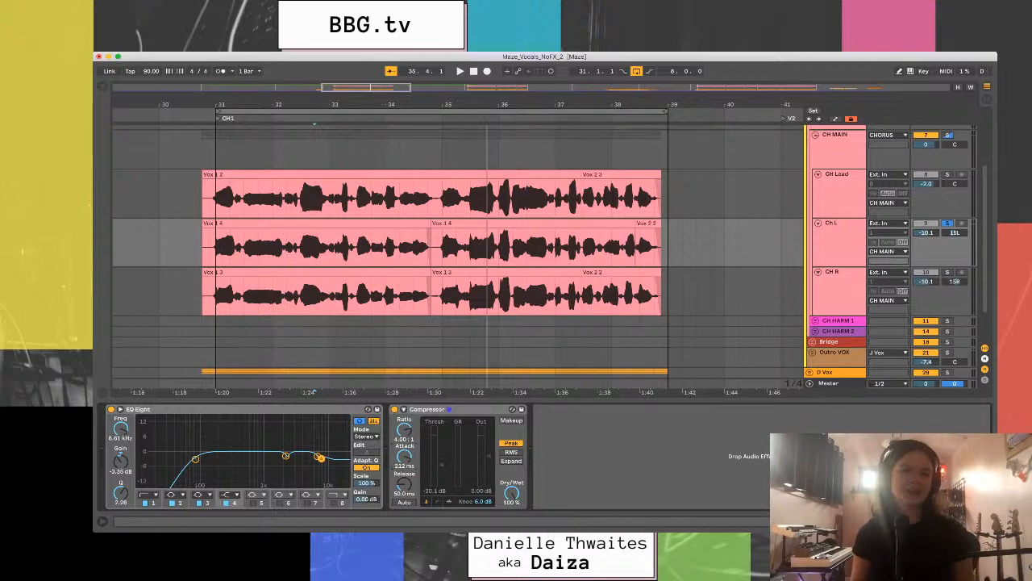
left_click_drag(404, 456, 404, 513)
key("space")
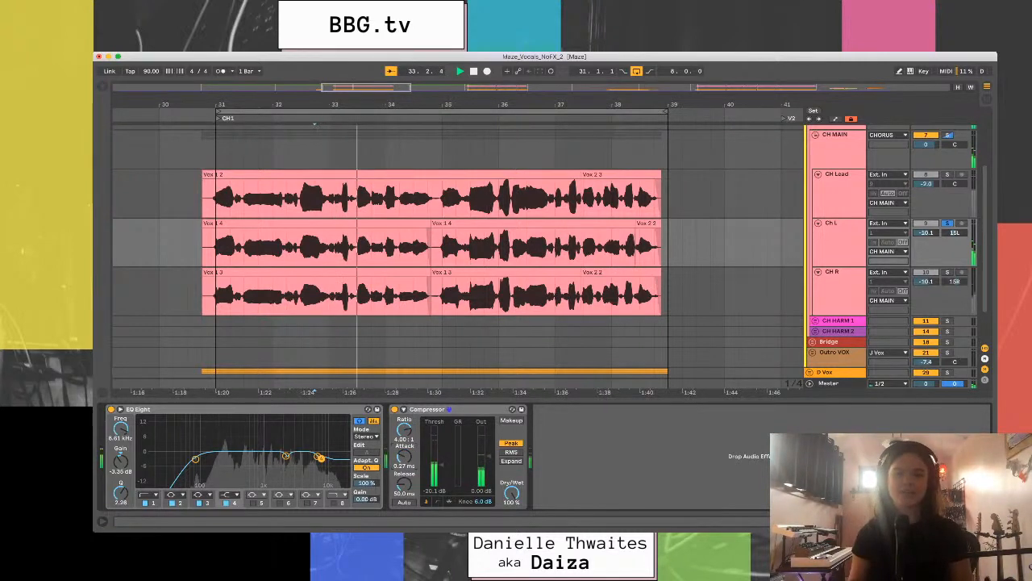
key("space")
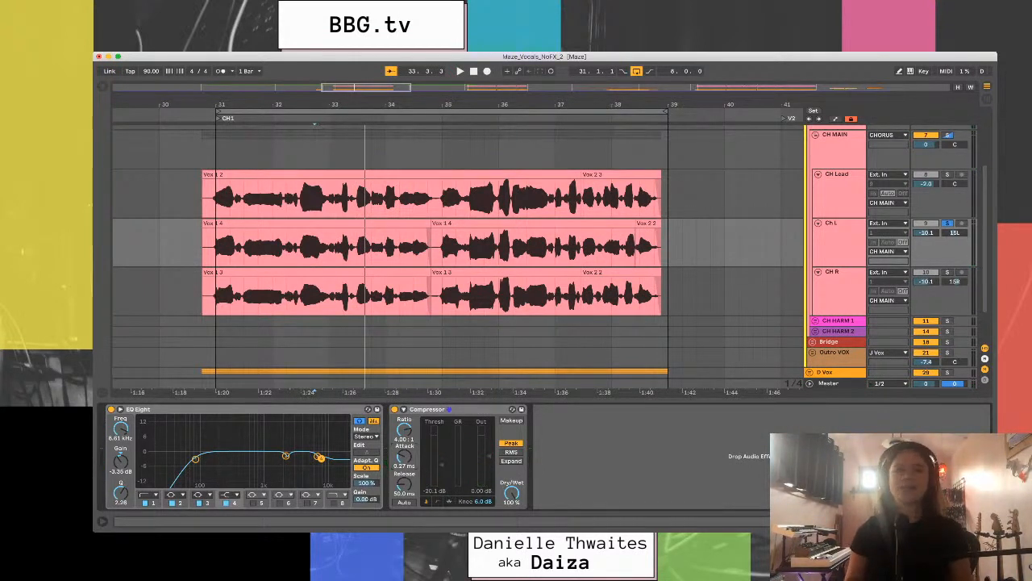
left_click(404, 502)
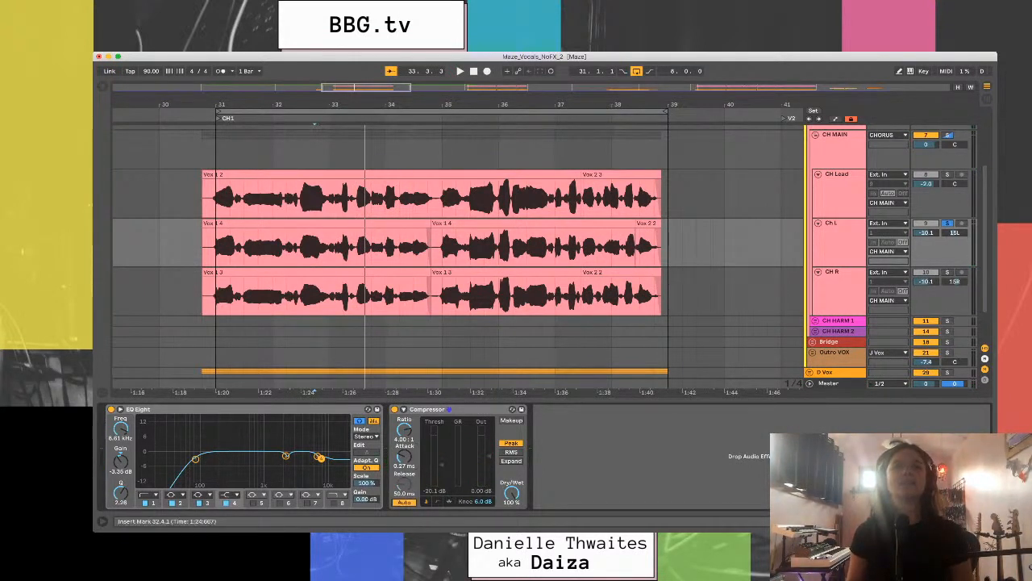
- In Session View, level-match Ch L's Compressor against bypass with 6.00 dB output gain, and return to Arrangement View to audition it
key("Tab")
key("space")
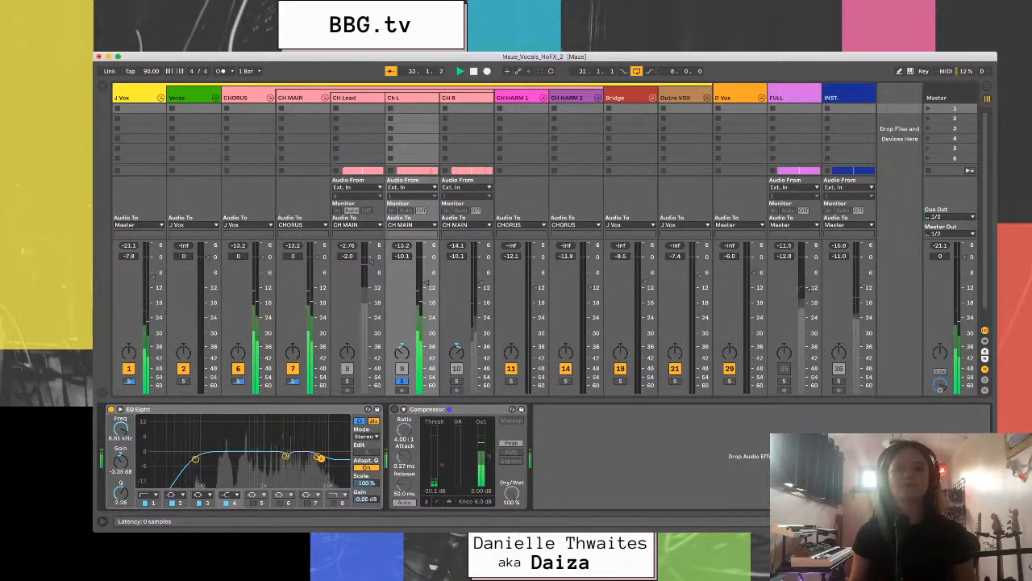
key("space")
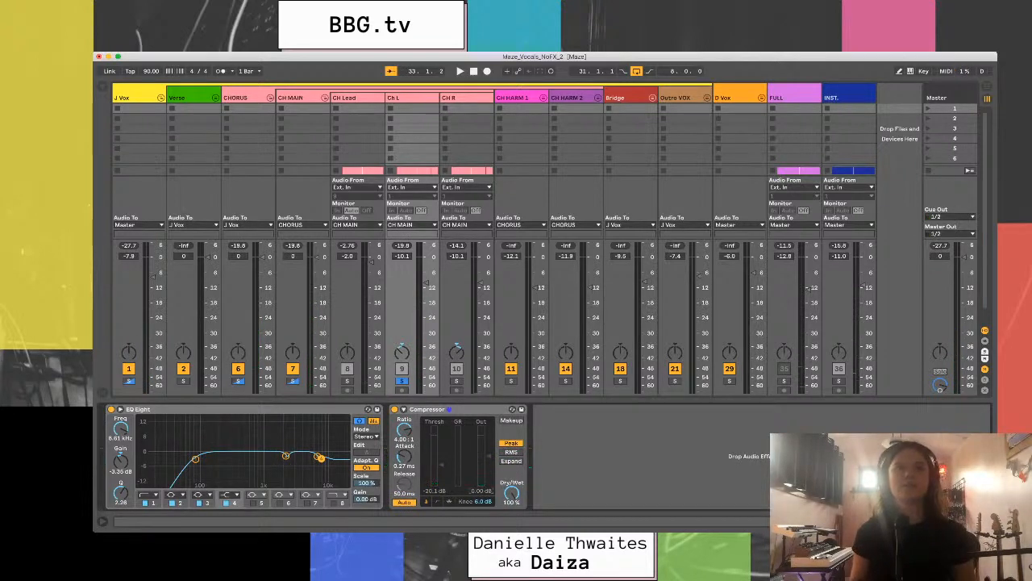
key("space")
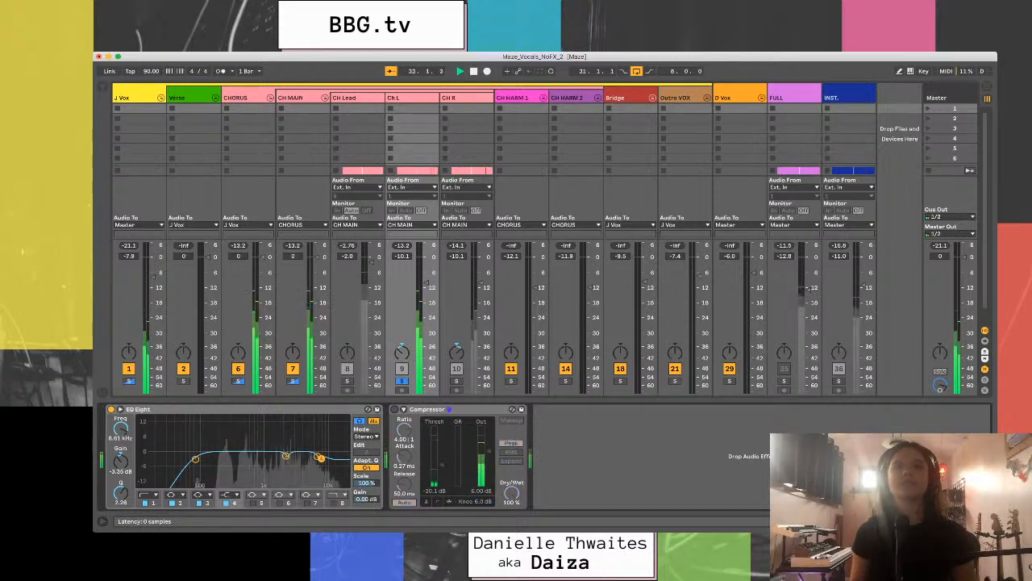
key("space")
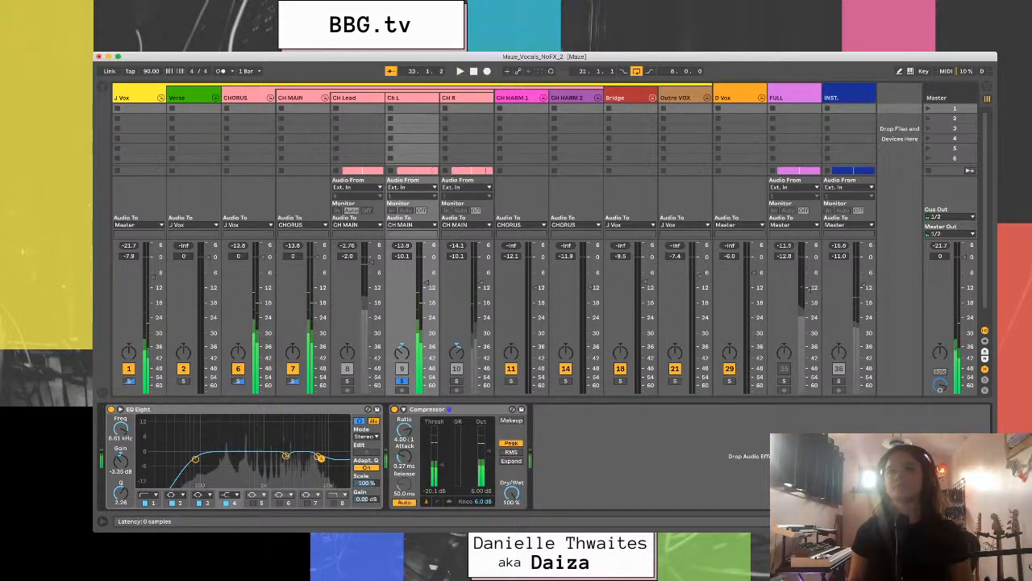
key("Tab")
key("space")
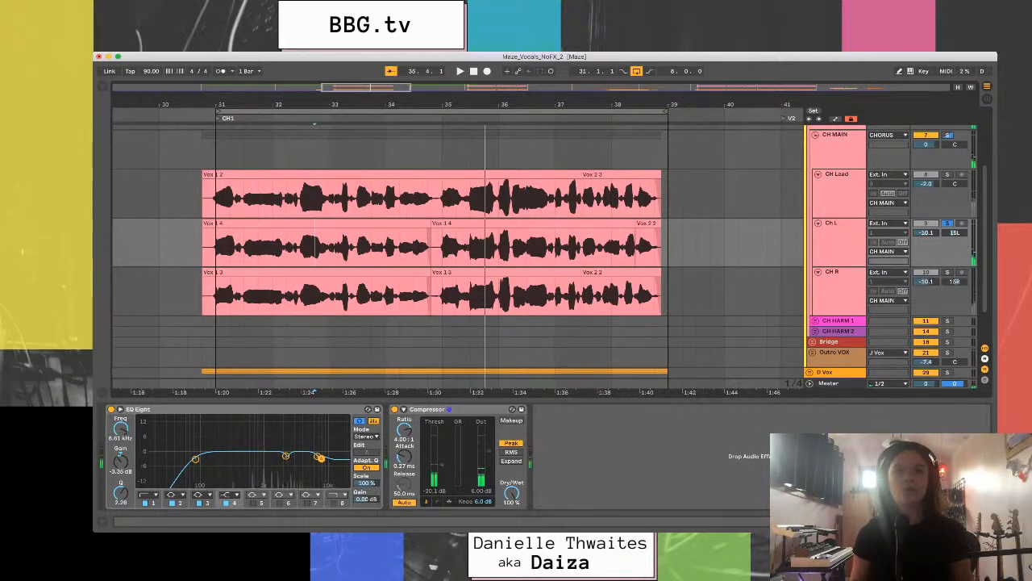
- Copy Ch L's Compressor to the CH R track and play both doubles soloed together
left_click(451, 409)
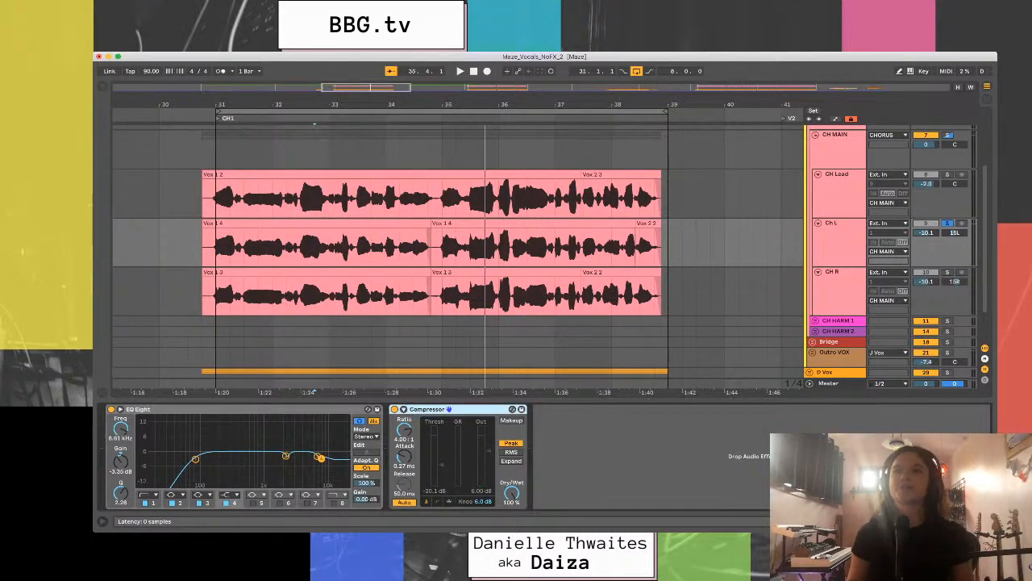
left_click(834, 273)
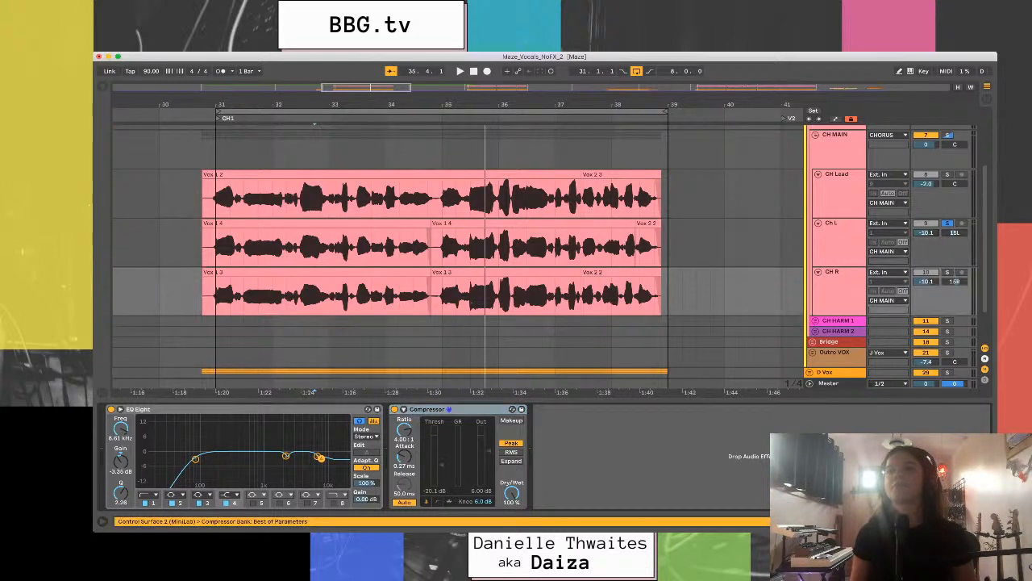
key("space")
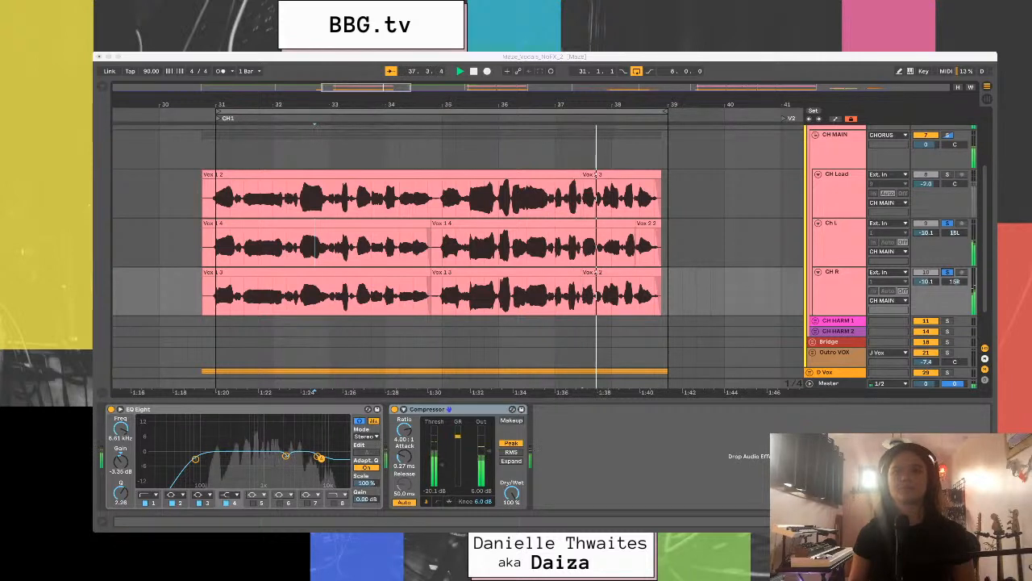
key("super+Tab")
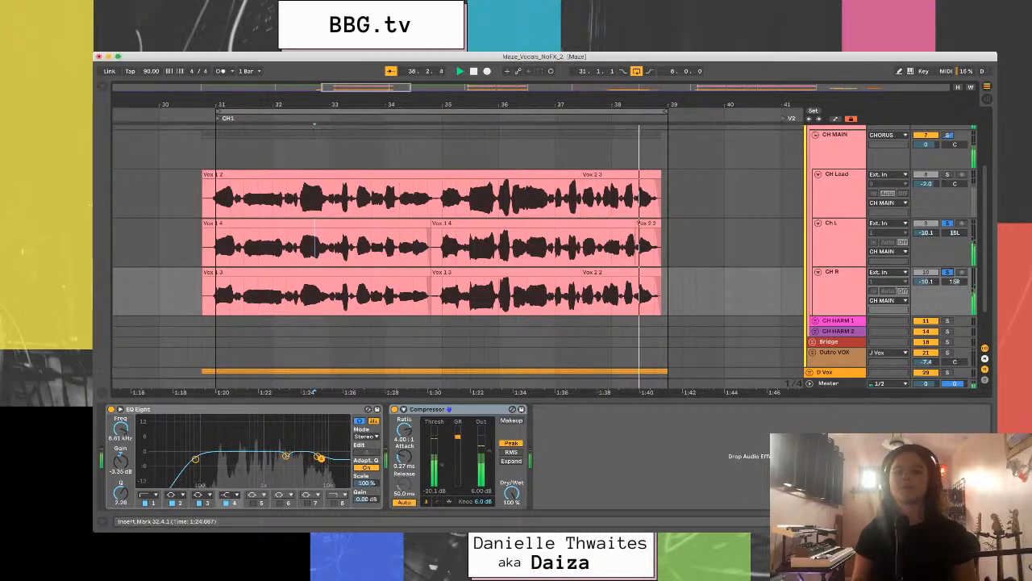
key("space")
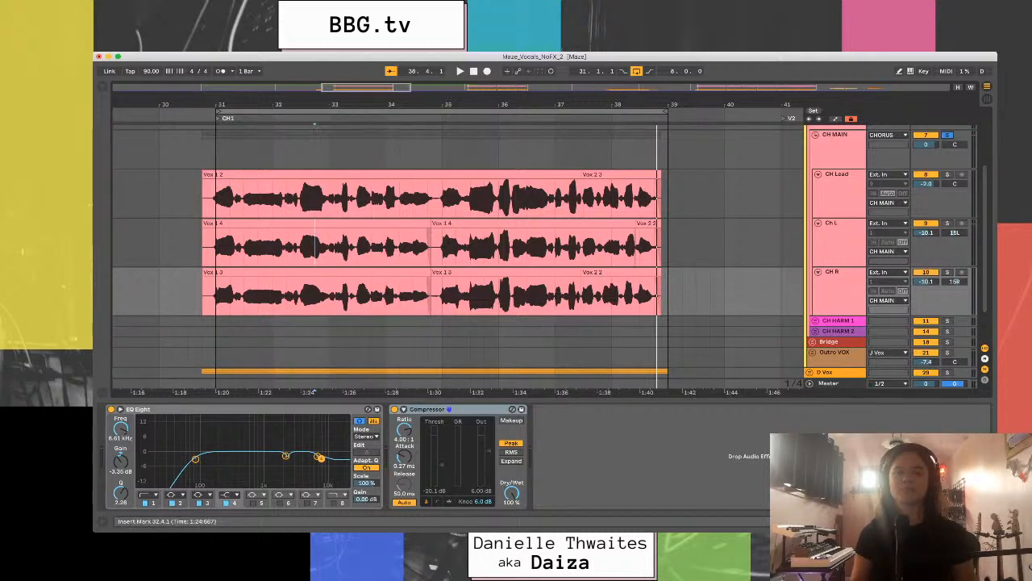
- Solo the CH MAIN group and play the compressed lead and doubles from the start of the chorus clips
left_click(202, 196)
key("space")
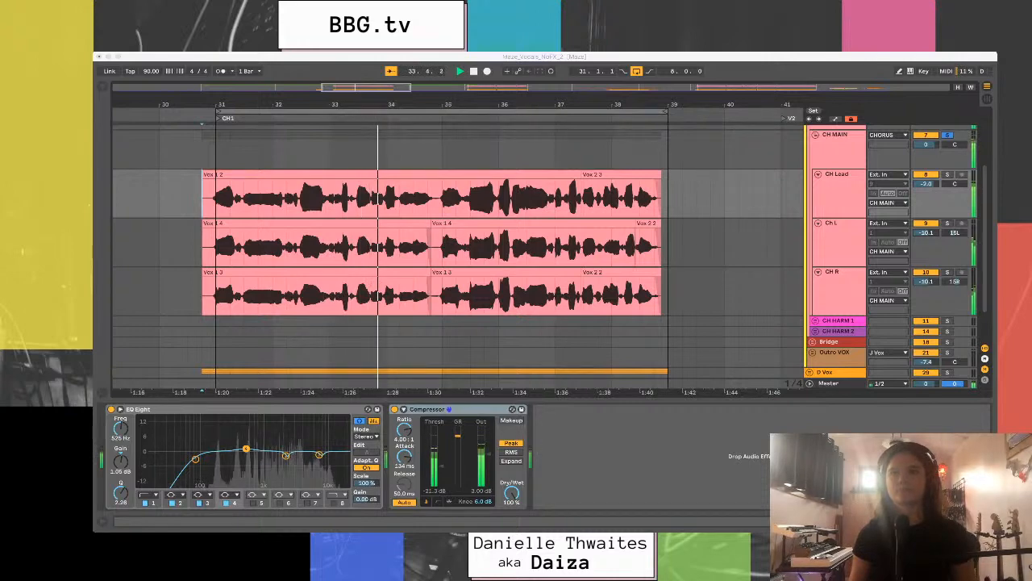
key("super+Tab")
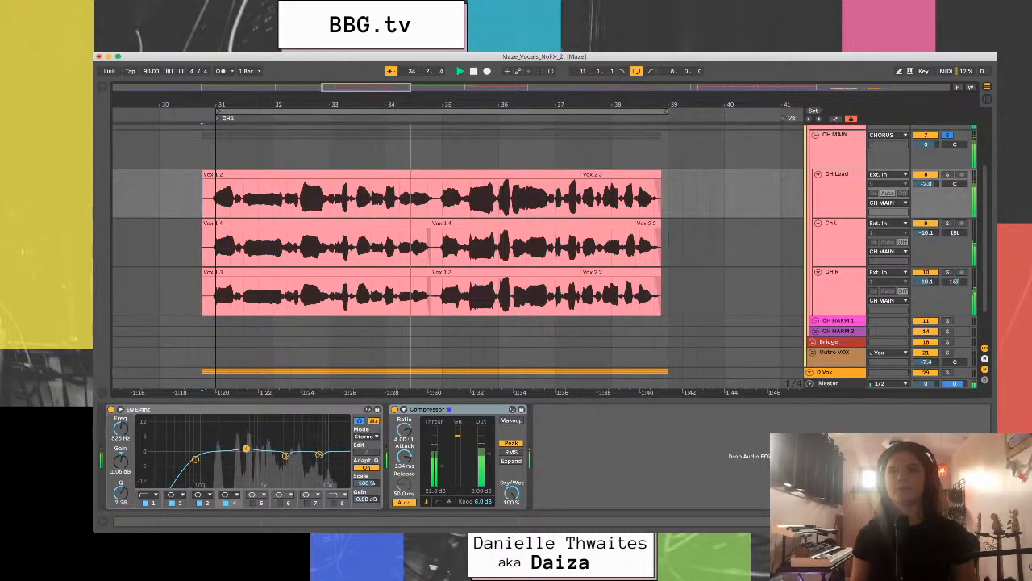
- Hide the device view, unsolo the CH MAIN group and play the chorus
key("super+alt+l")
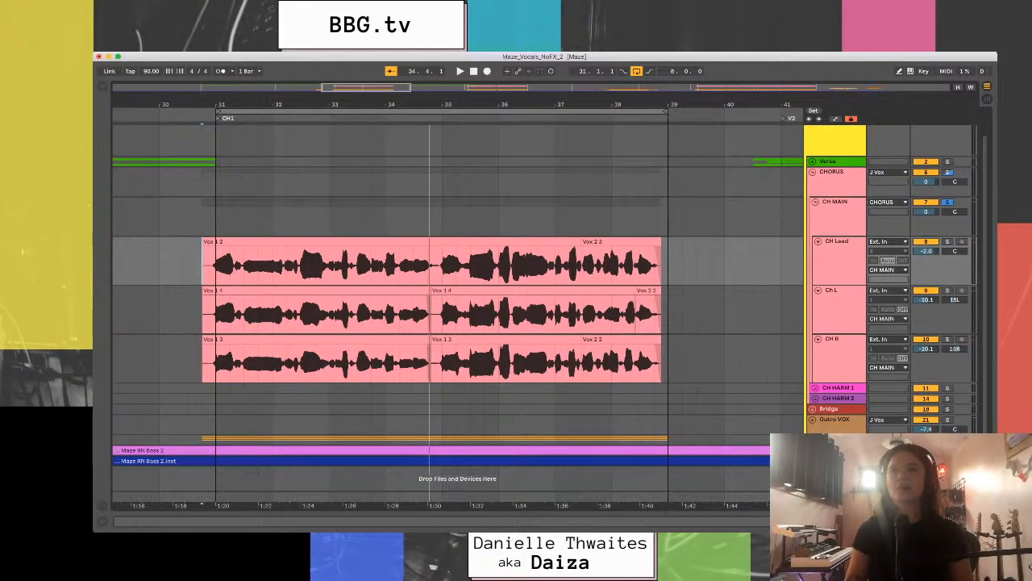
left_click(837, 208)
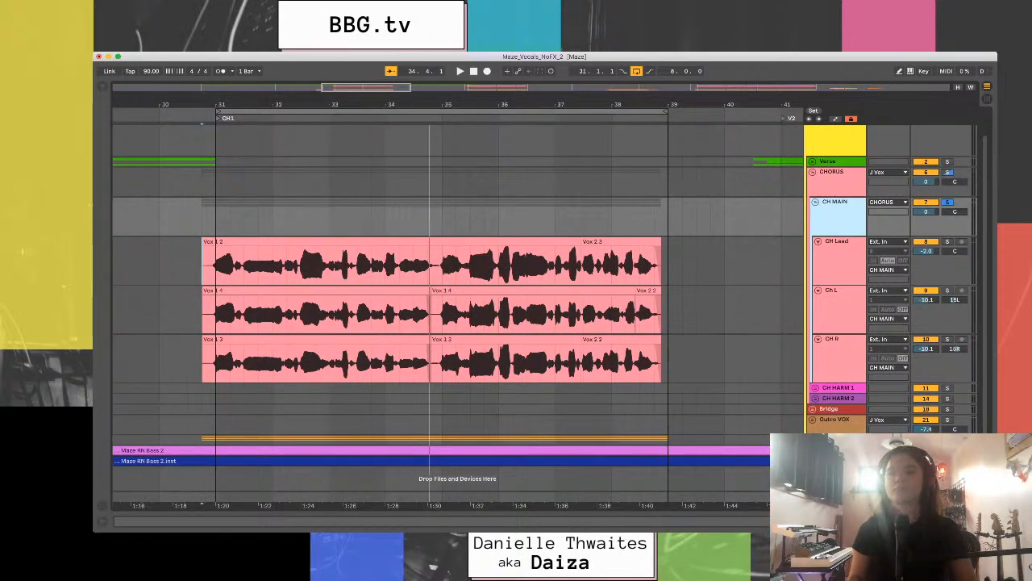
left_click(948, 202)
key("space")
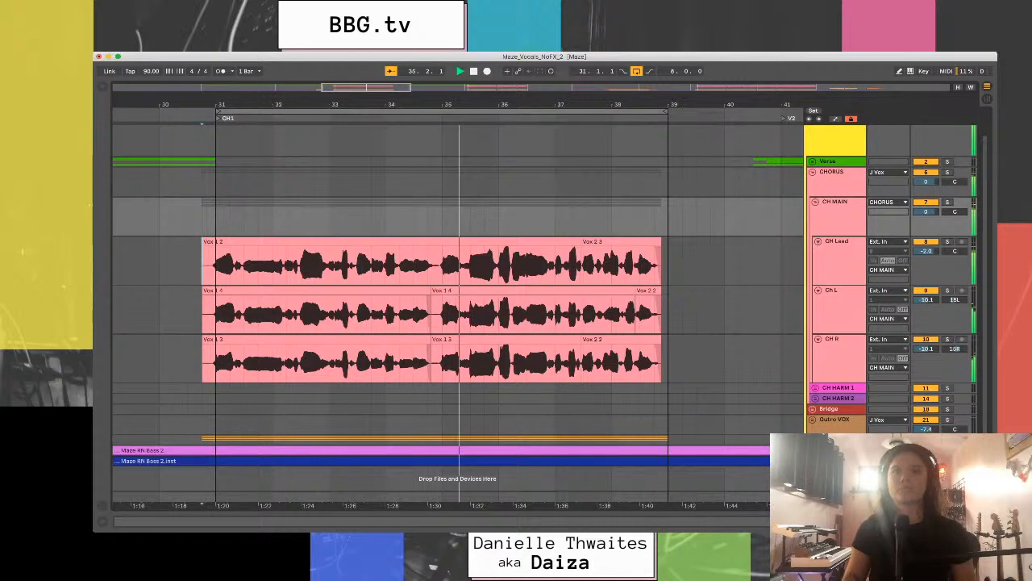
- Stop playback, then collapse the CHORUS group and unfold the D Vox group to work on its tracks
left_click(838, 244)
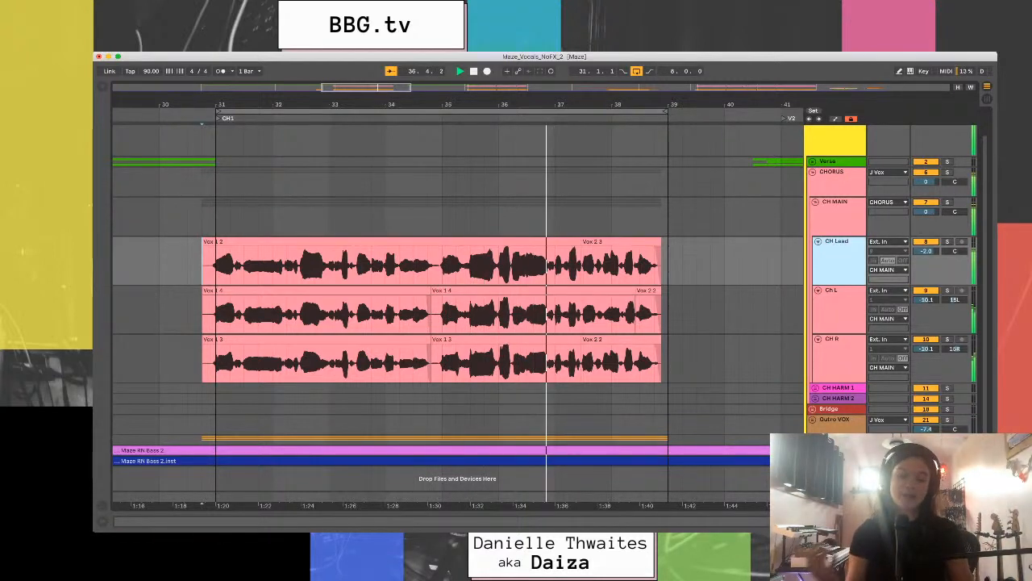
key("space")
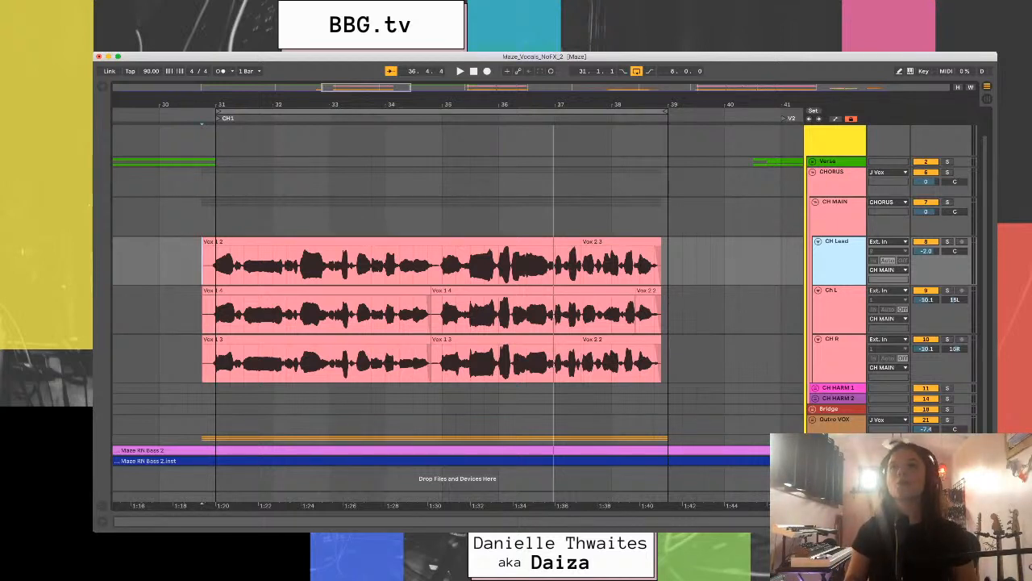
left_click(813, 172)
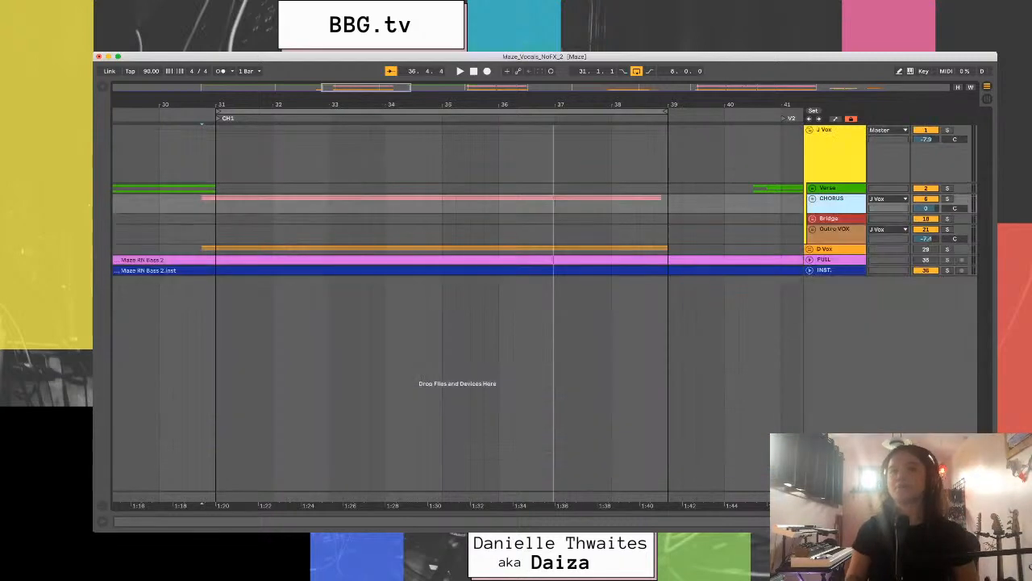
left_click(810, 249)
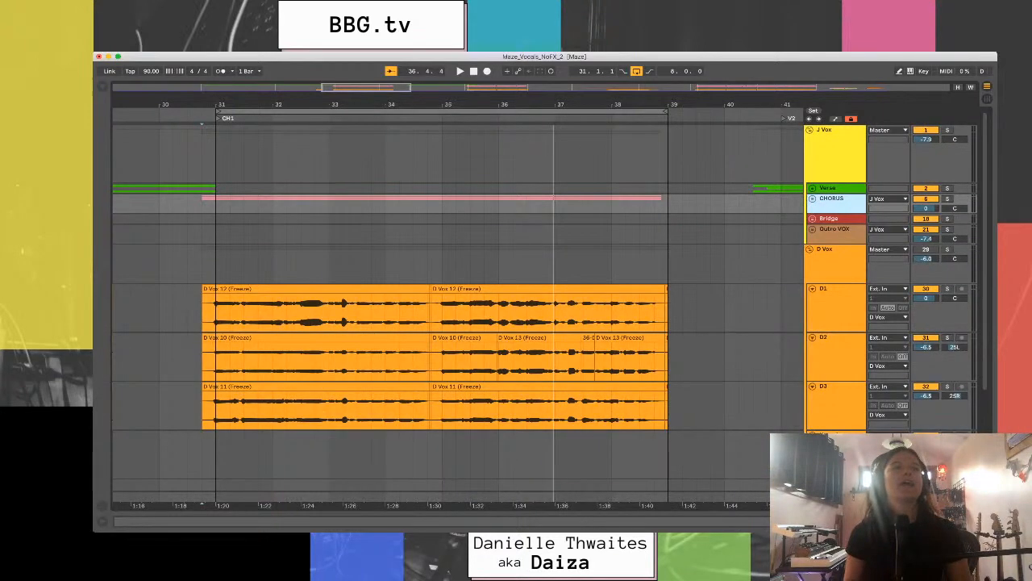
left_click(835, 289)
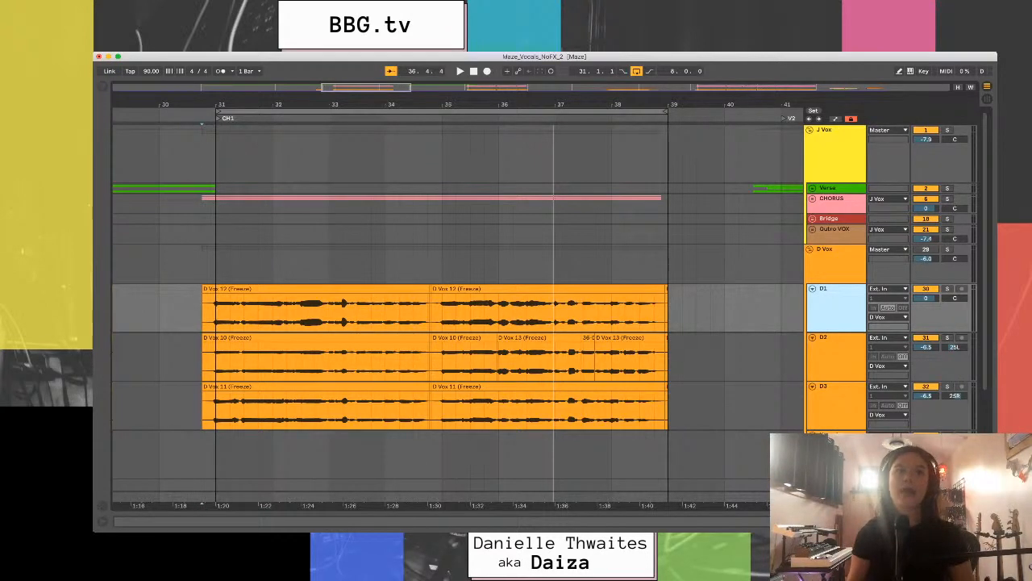
- Add an EQ Eight followed by a Compressor to the D Vox group, and hide the browser
key("alt+super+b")
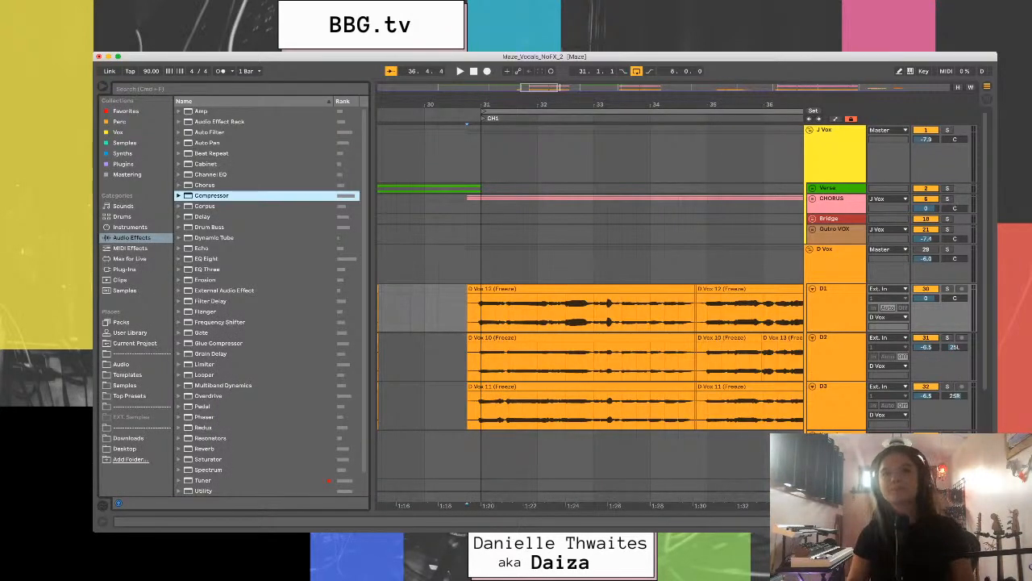
left_click_drag(590, 104, 536, 104)
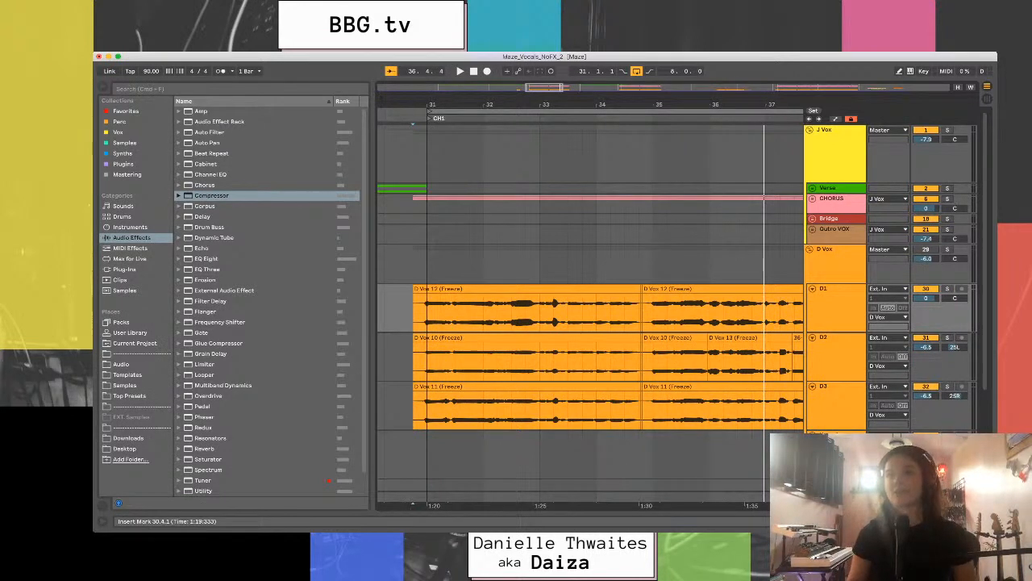
left_click(206, 259)
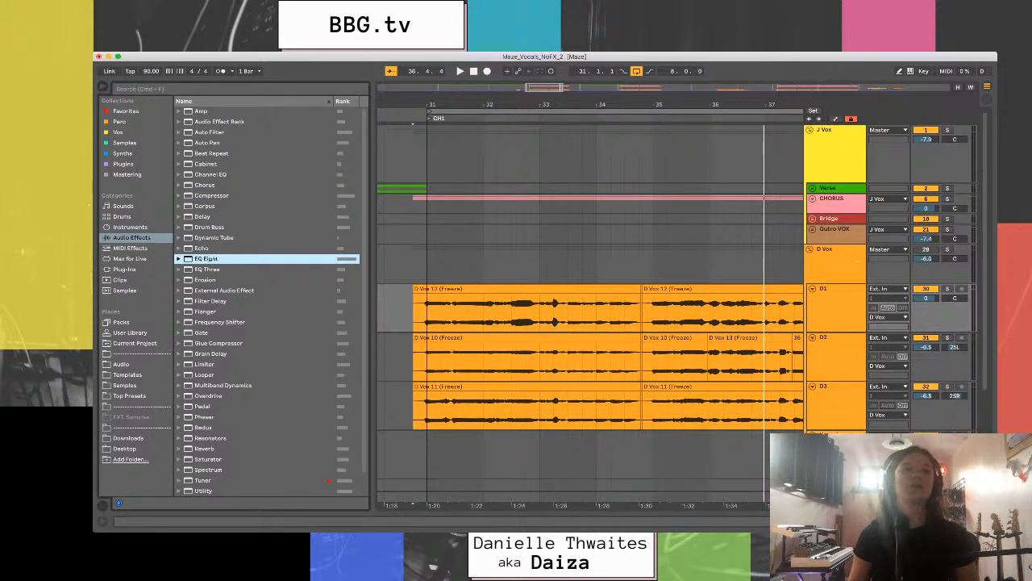
key("Return")
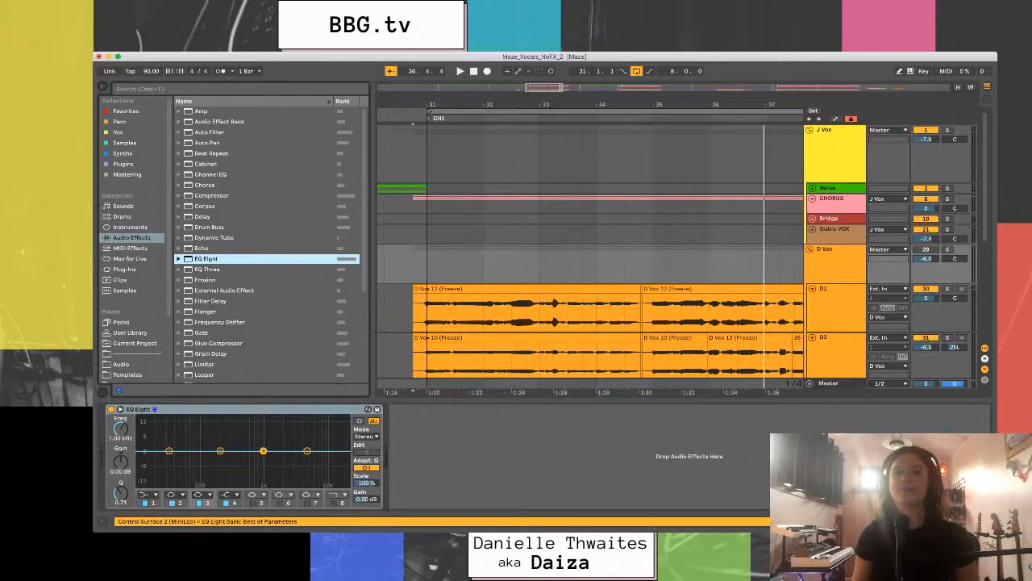
mouse_move(212, 195)
left_mouse_down()
mouse_move(322, 339)
mouse_move(483, 455)
left_mouse_up()
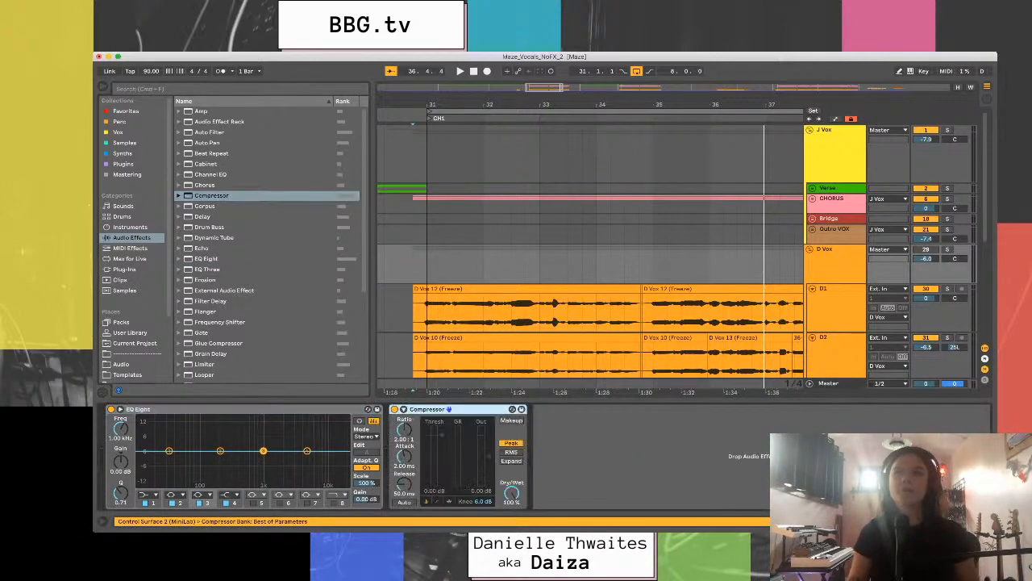
key("super+alt+b")
- Check the device chains of the D2 and D3 tracks inside the D Vox group
scroll(492, 311, "down", 2)
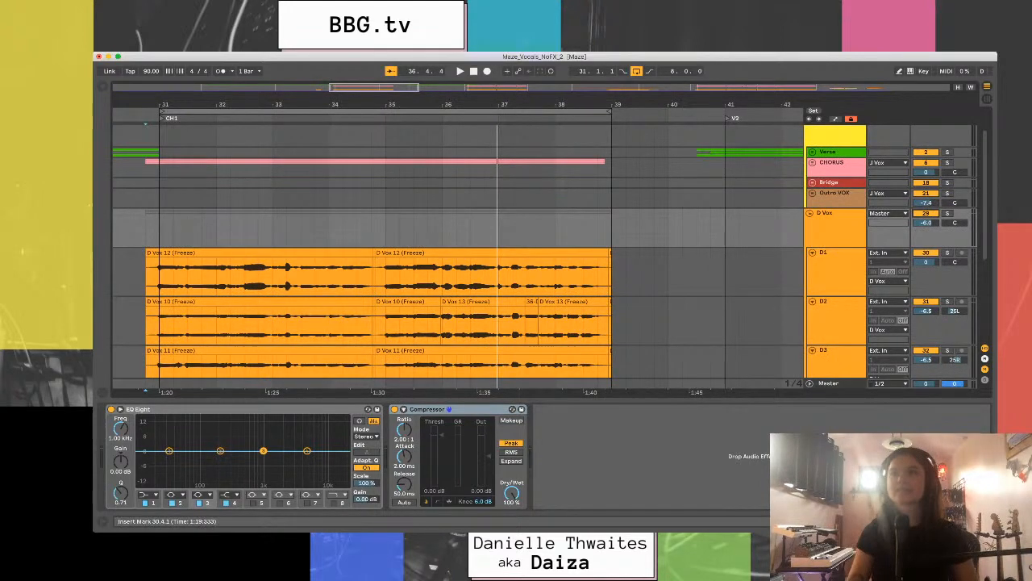
scroll(379, 310, "left", 3)
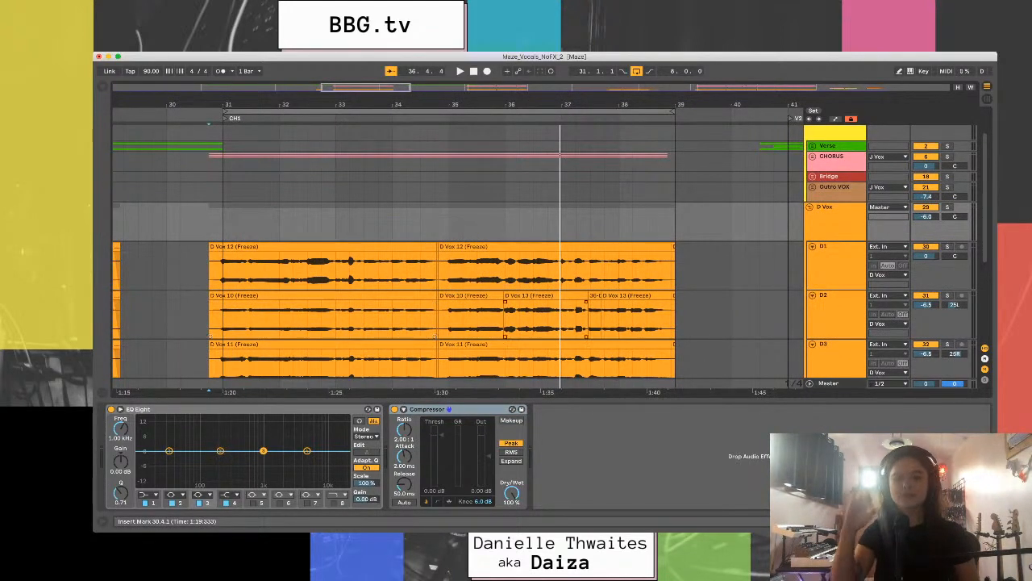
left_click(836, 315)
left_click(835, 354)
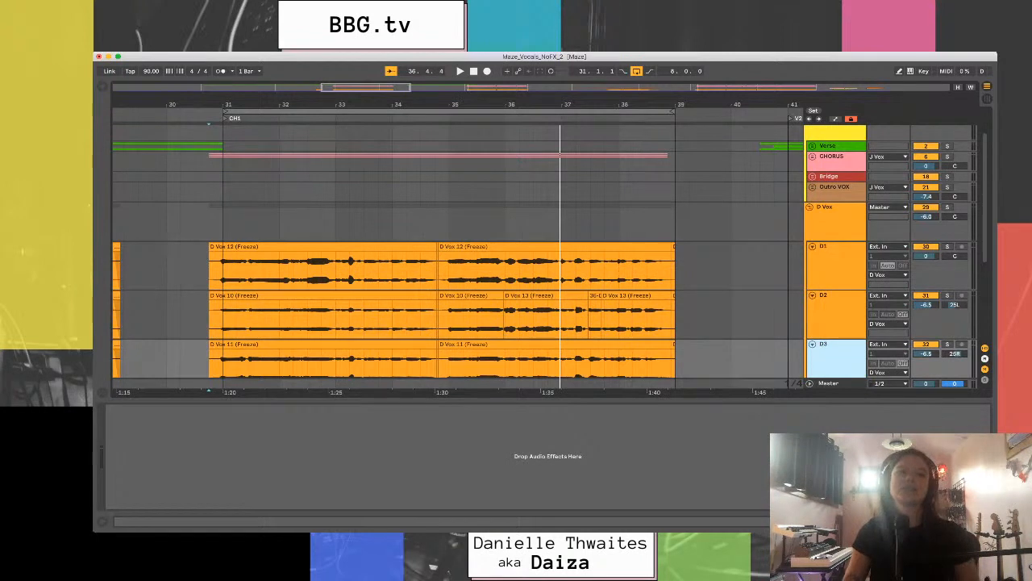
- Solo the D Vox group and play its chorus section from bar 31 to bar 39
left_click(835, 218)
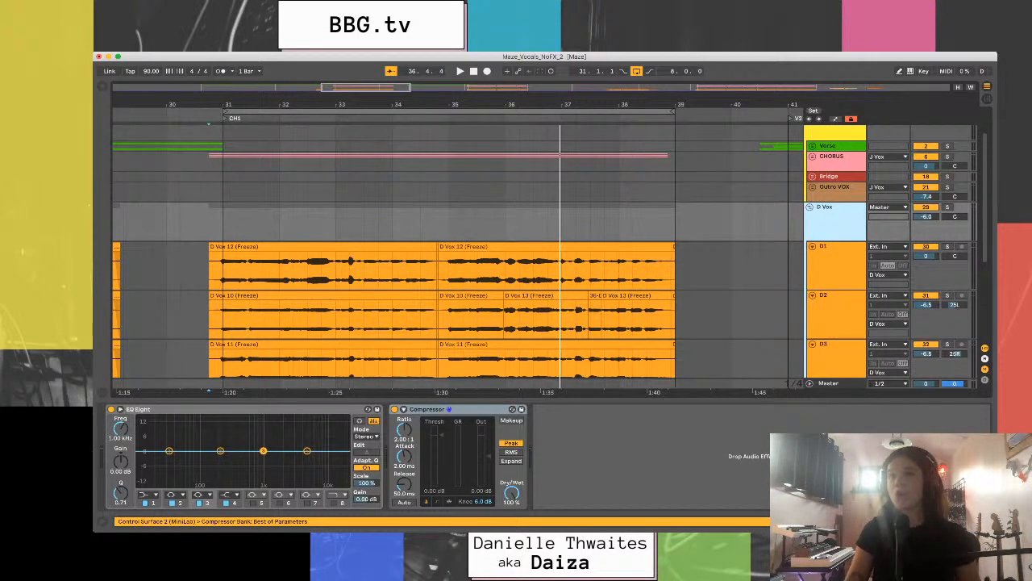
left_click_drag(224, 223, 676, 223)
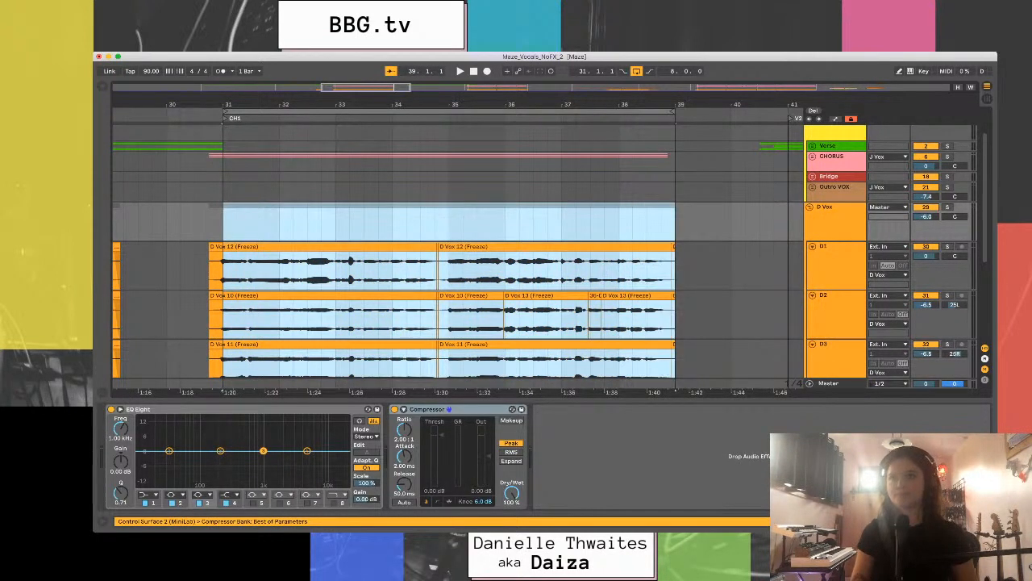
key("space")
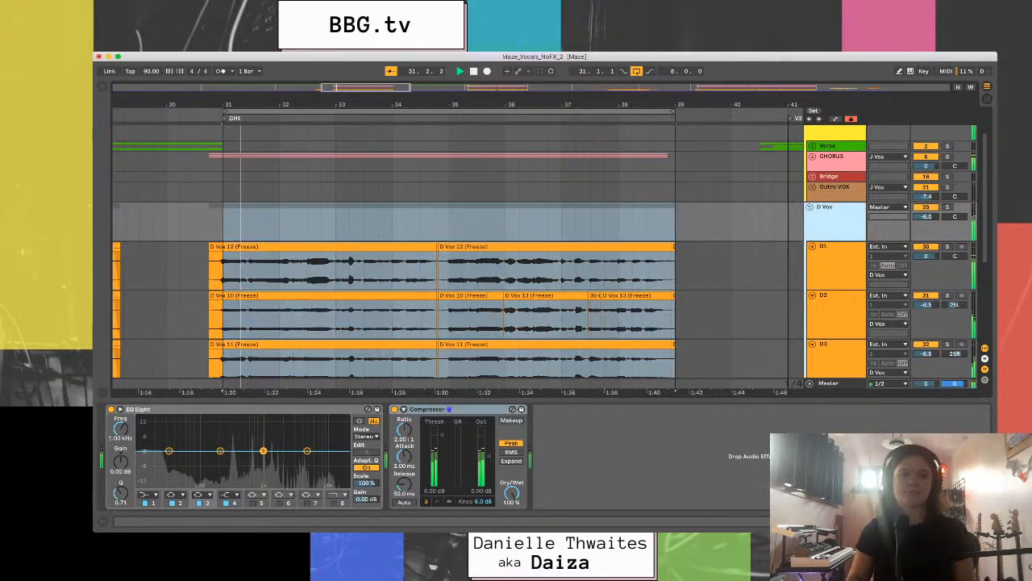
left_click(947, 207)
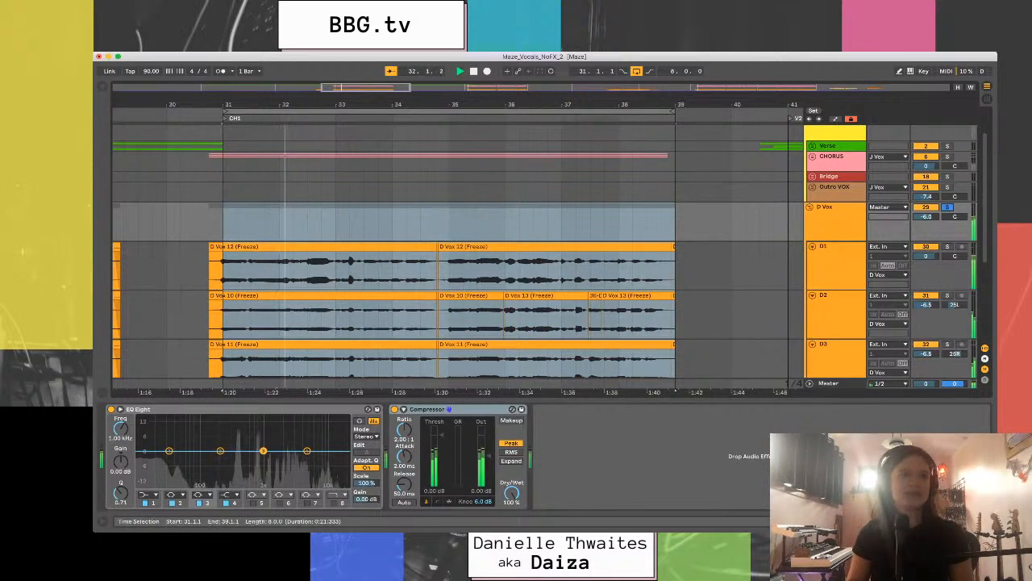
key("space")
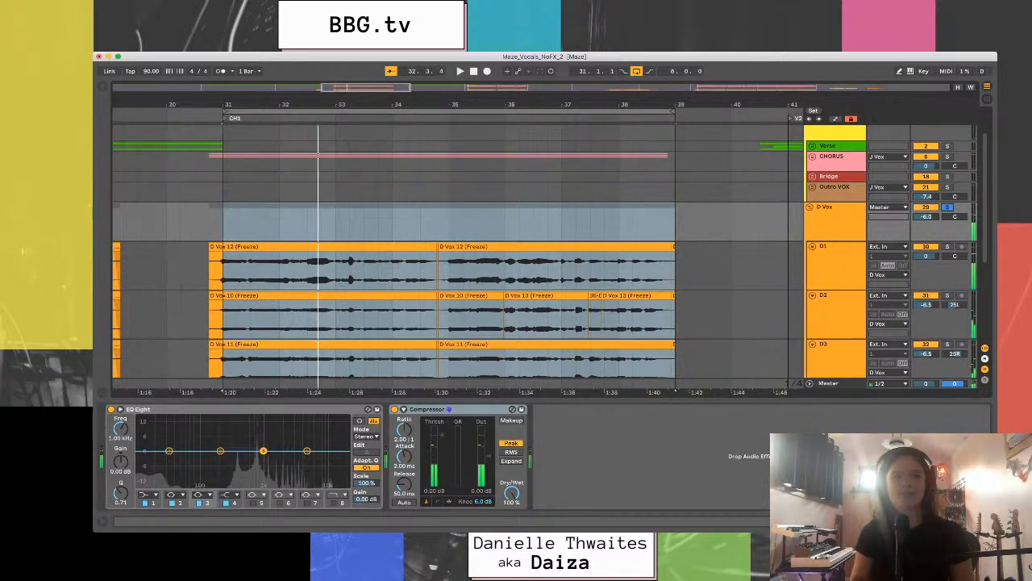
key("space")
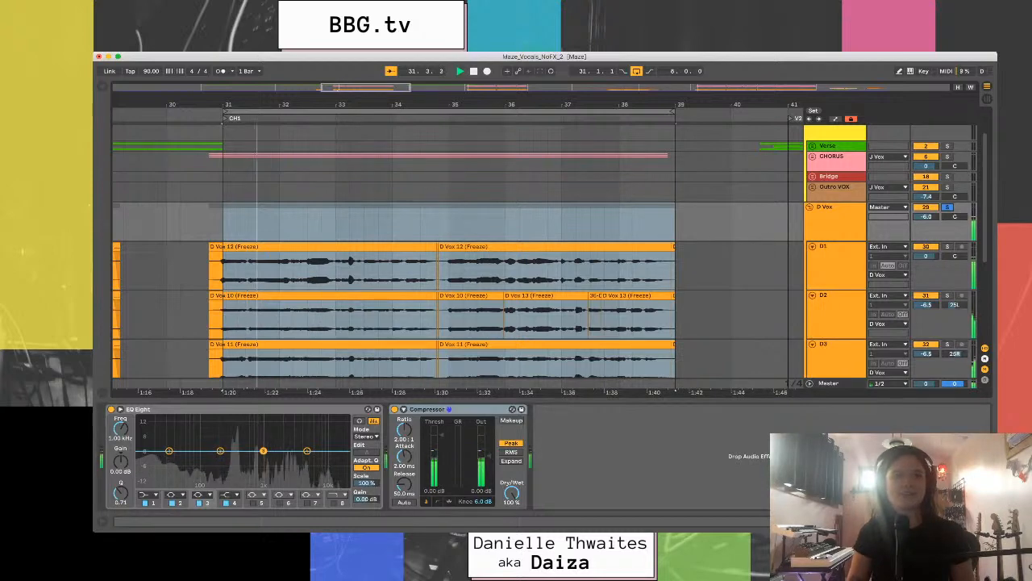
key("space")
- Expand the EQ Eight display of the D Vox group and play the vocals to examine their frequency spectrum
left_click(120, 409)
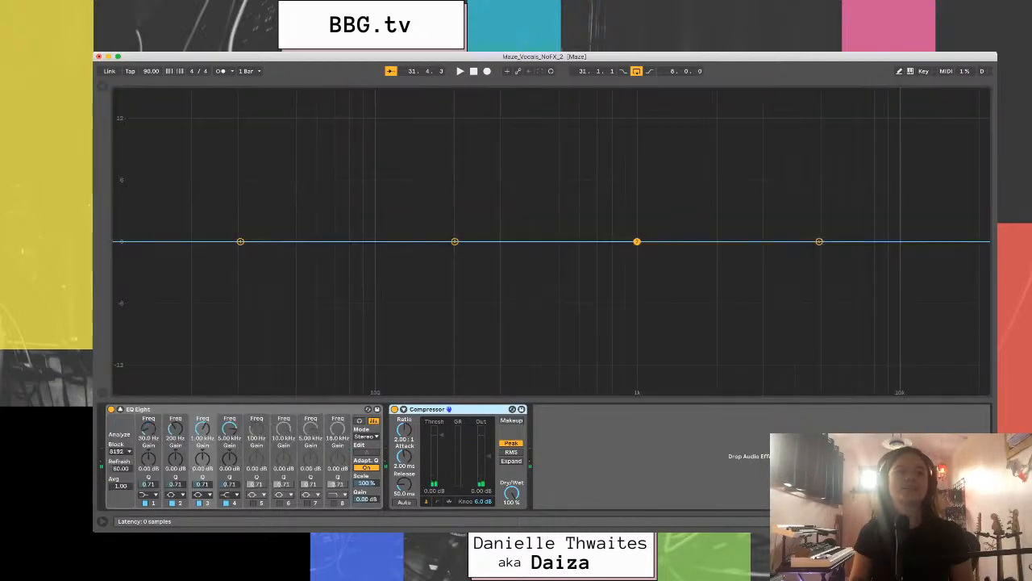
key("space")
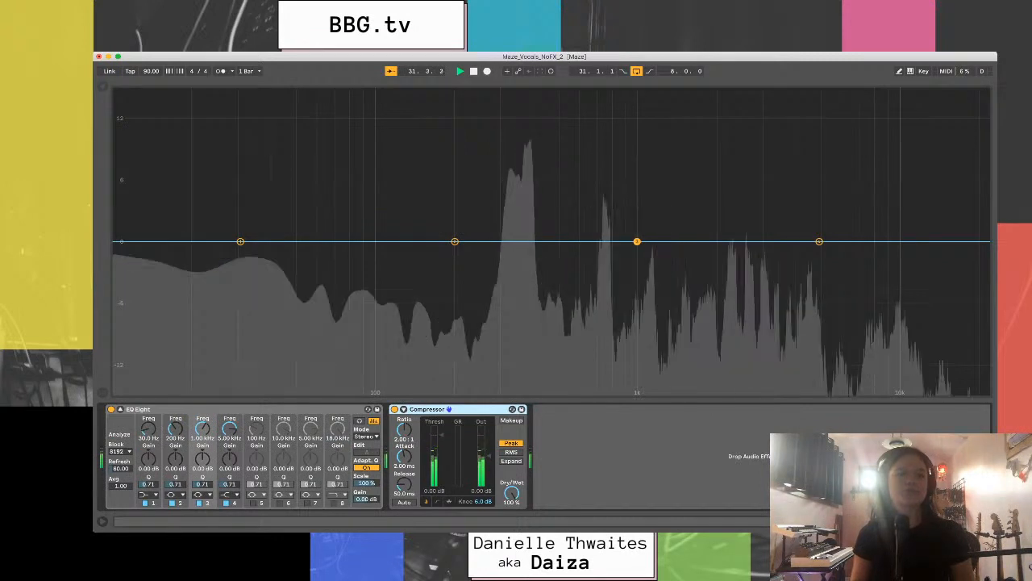
key("space")
- Change EQ band 1 to a low-cut filter at about 91.3 Hz with Q 0.77, checking it against playback
left_click(149, 494)
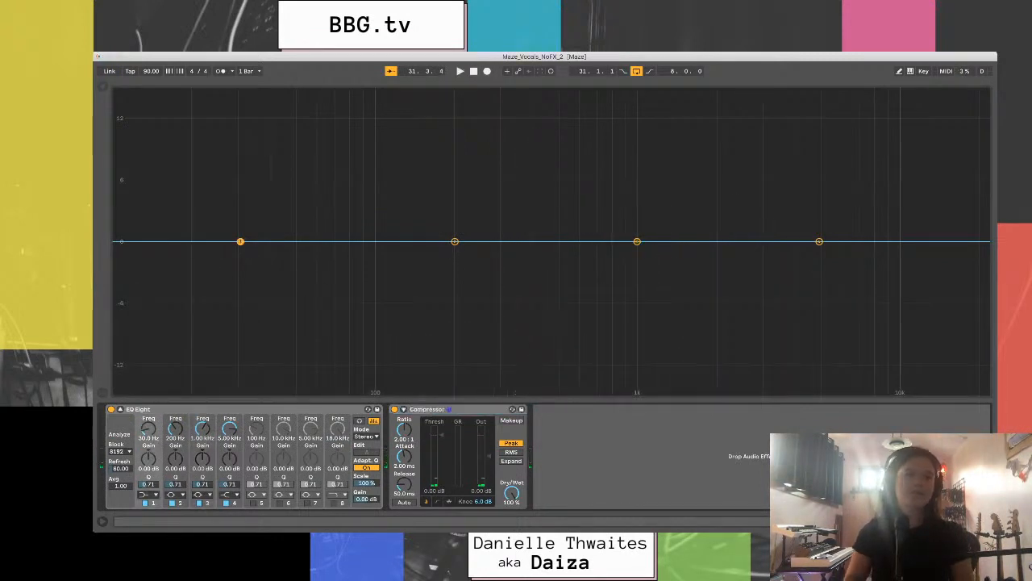
left_click(147, 484)
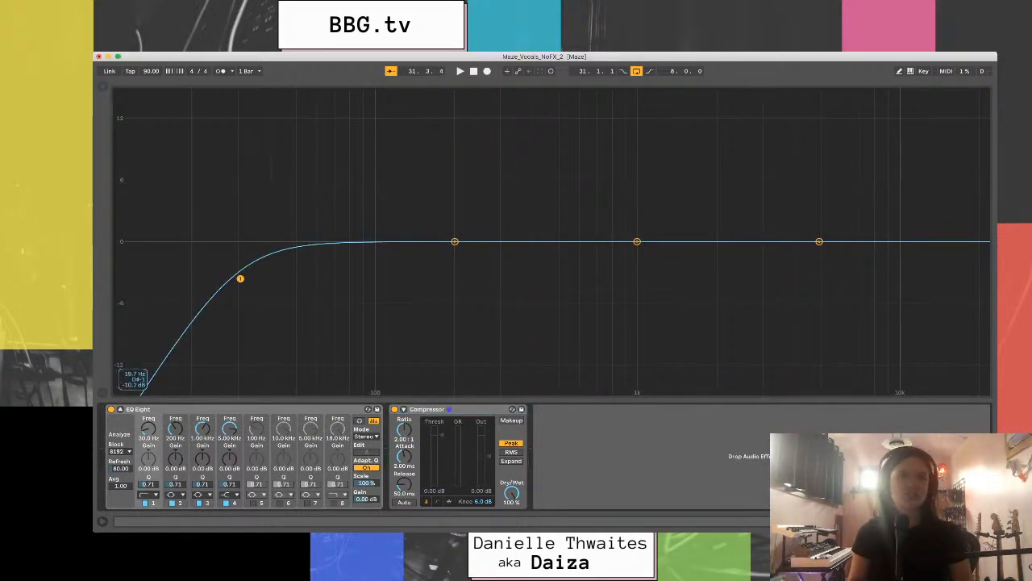
left_click_drag(240, 278, 350, 271)
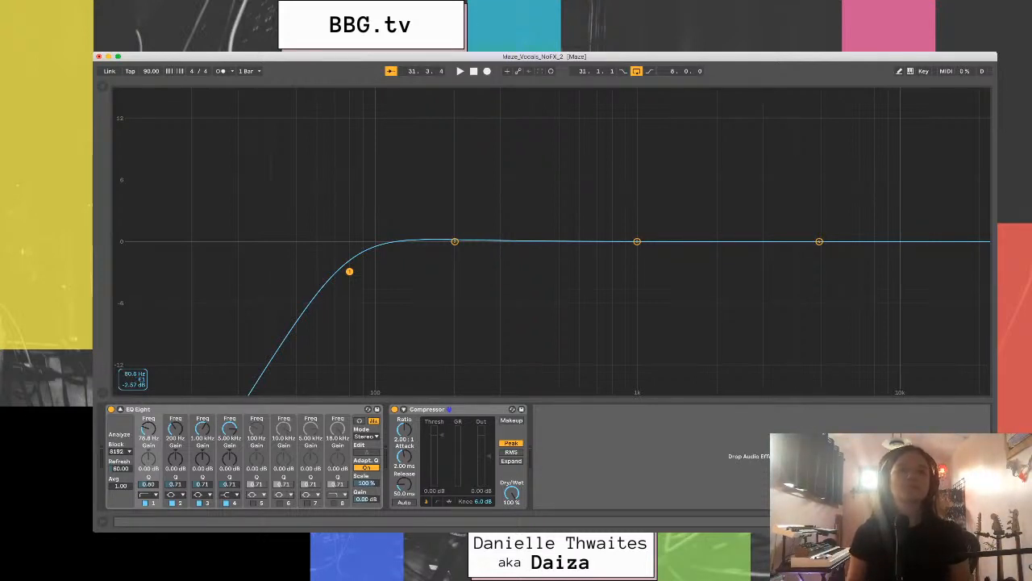
key("space")
left_click_drag(350, 271, 368, 274)
key("space")
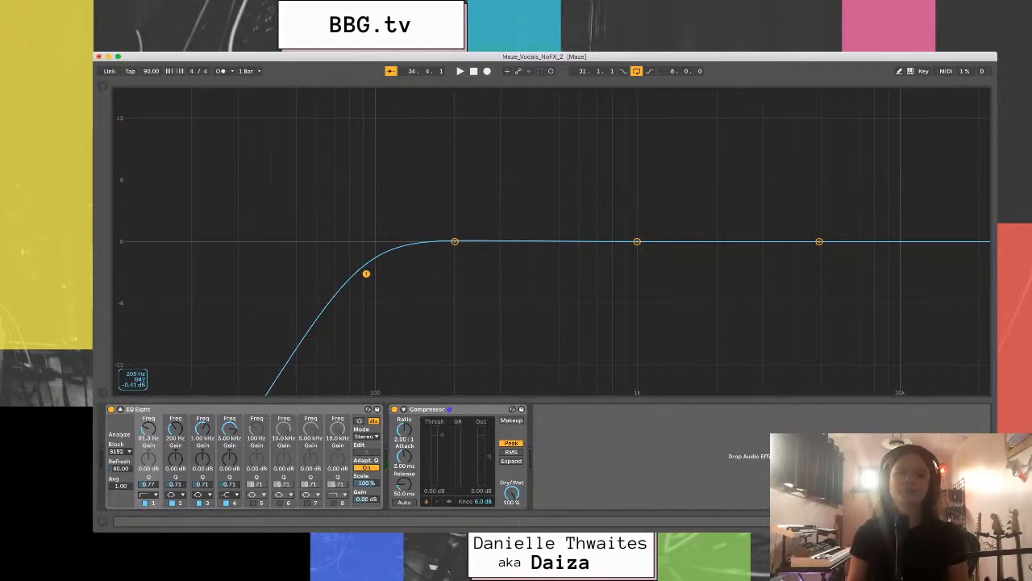
- Enable audition mode, sweep band 2 boosted with Q 11.6 to find the resonance, and cut about 1.19 dB at 1.96 kHz
left_click(359, 421)
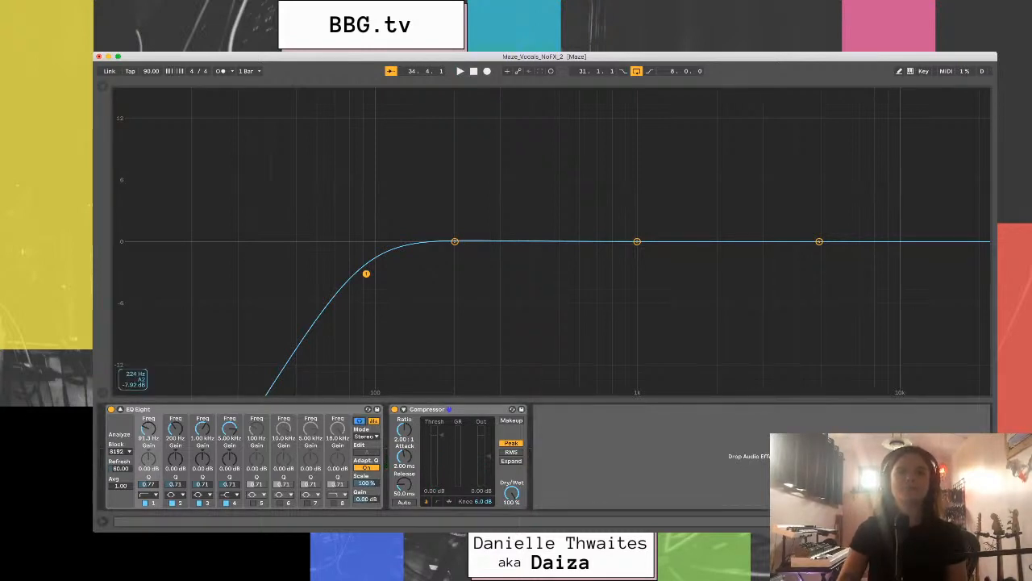
left_click_drag(455, 241, 713, 91)
key("space")
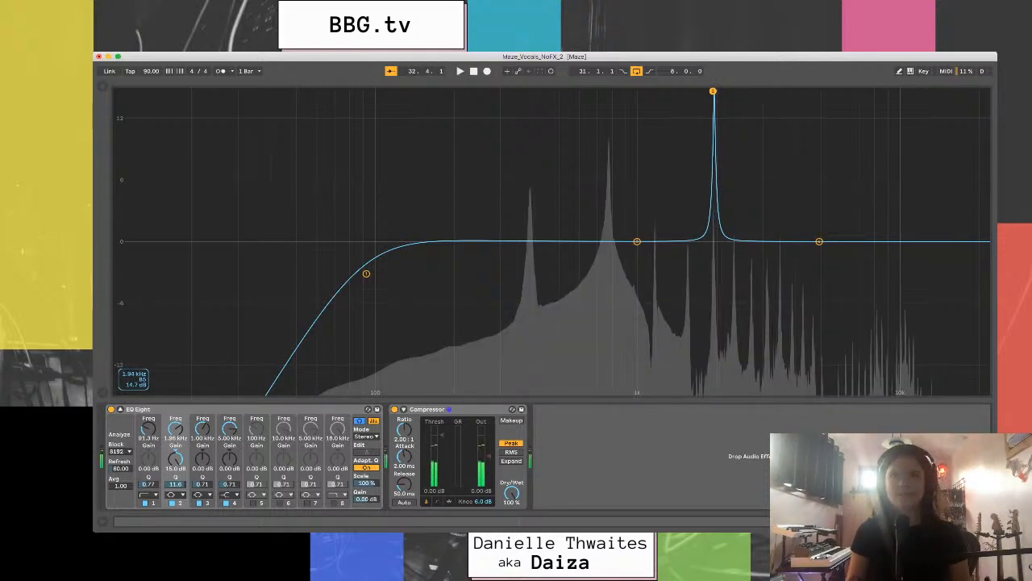
key("space")
left_click_drag(713, 91, 713, 253)
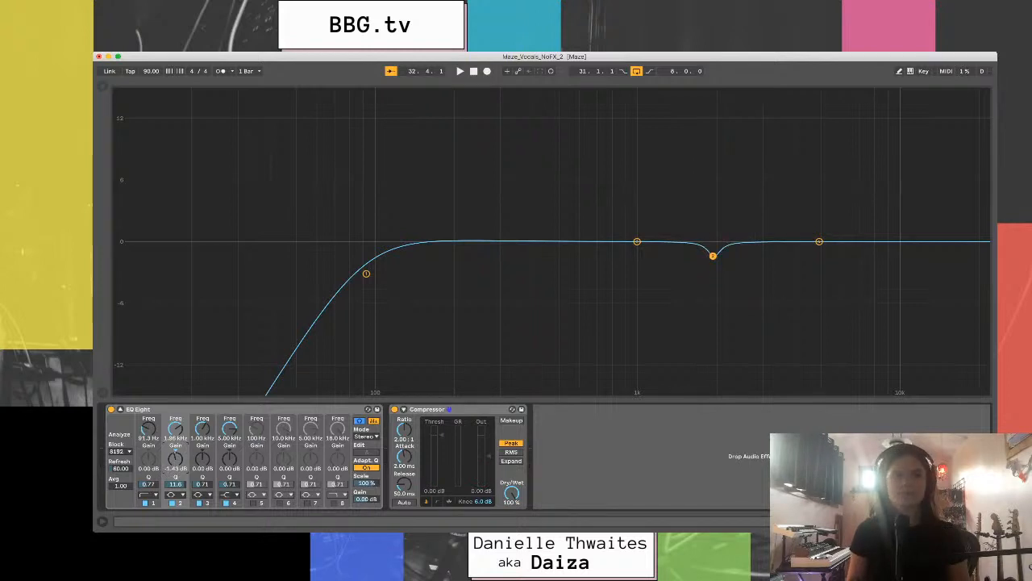
key("space")
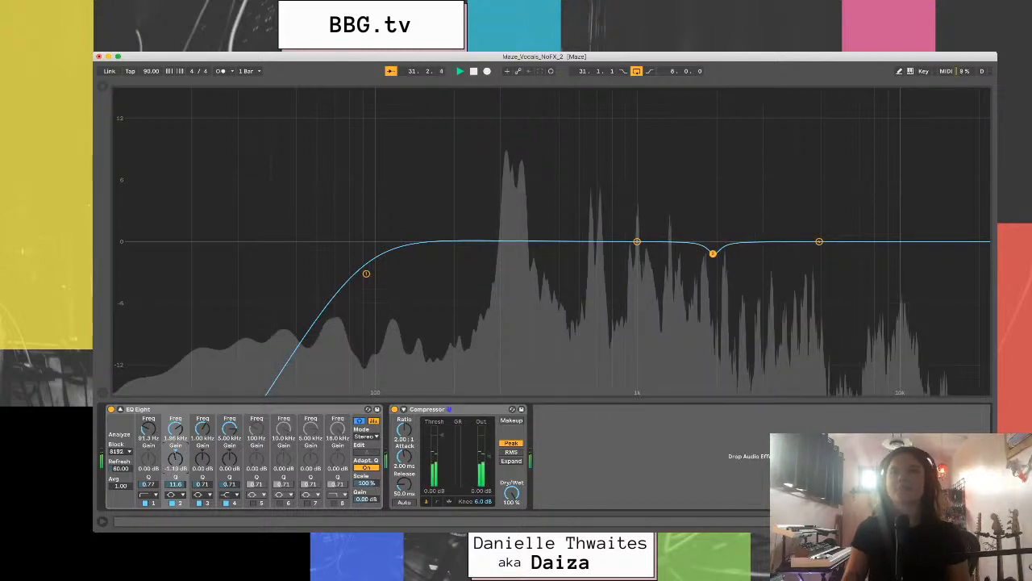
- Cut band 3 by 1.43 dB at about 3.16 kHz with Q 6.80, set band 4's Q to 3.02, and play the vocals
left_click_drag(637, 241, 767, 249)
key("space")
key("space")
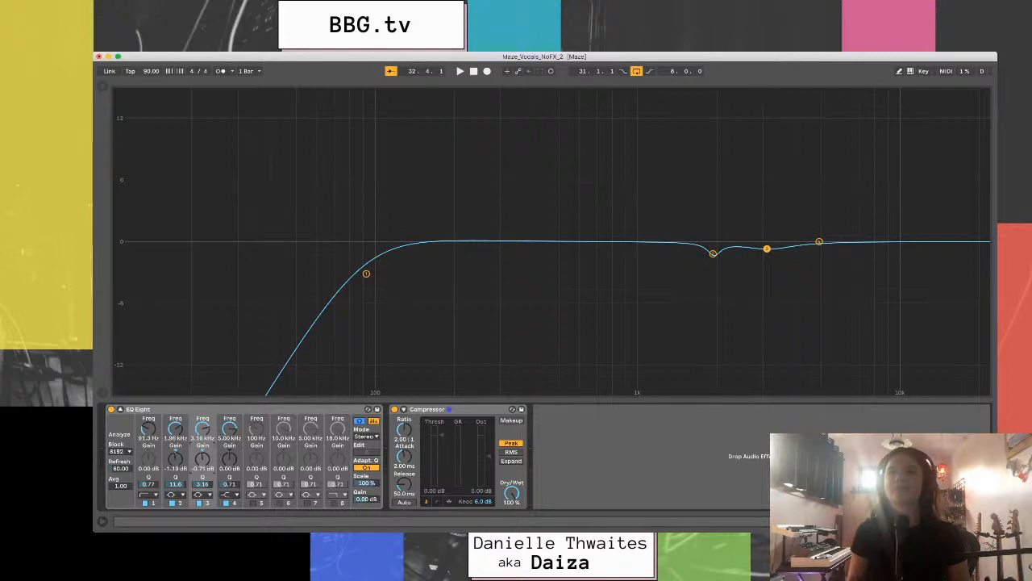
left_click_drag(230, 483, 202, 475)
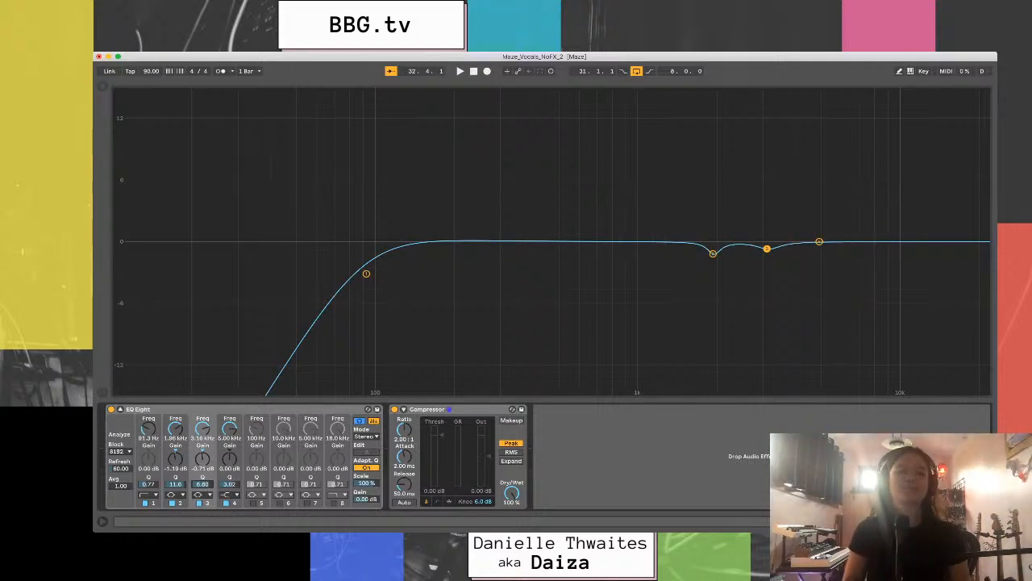
left_click_drag(203, 459, 202, 464)
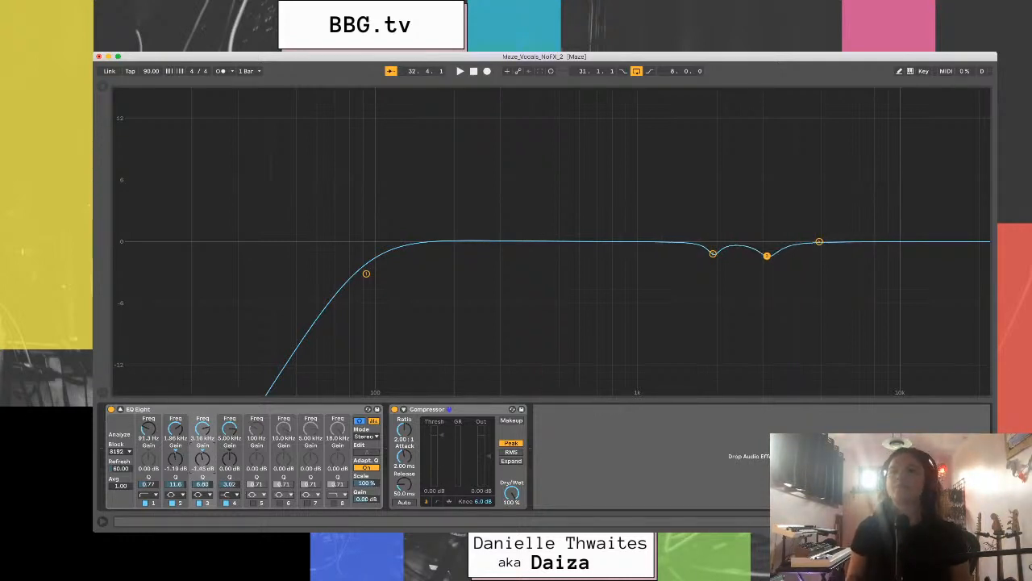
key("space")
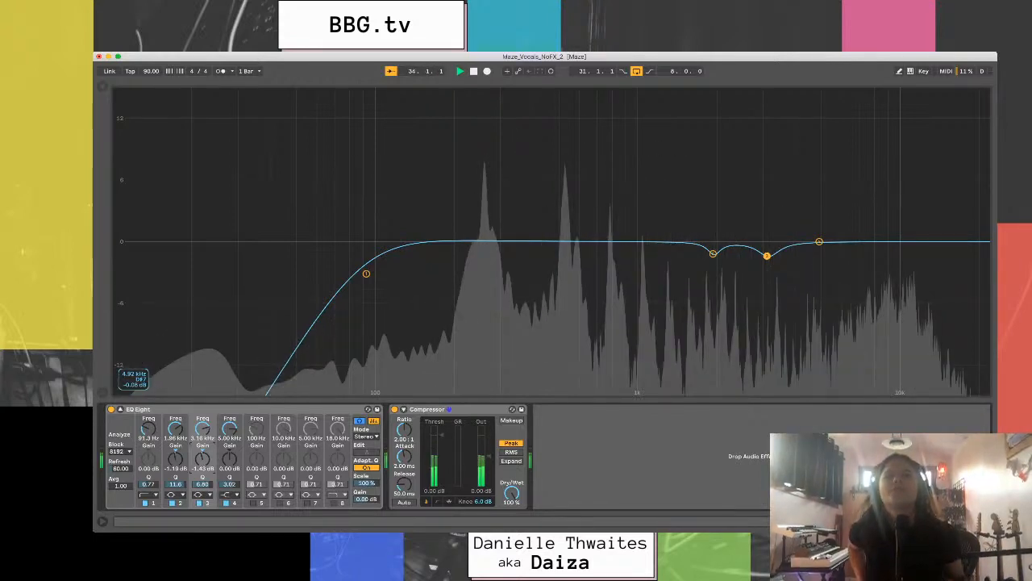
key("space")
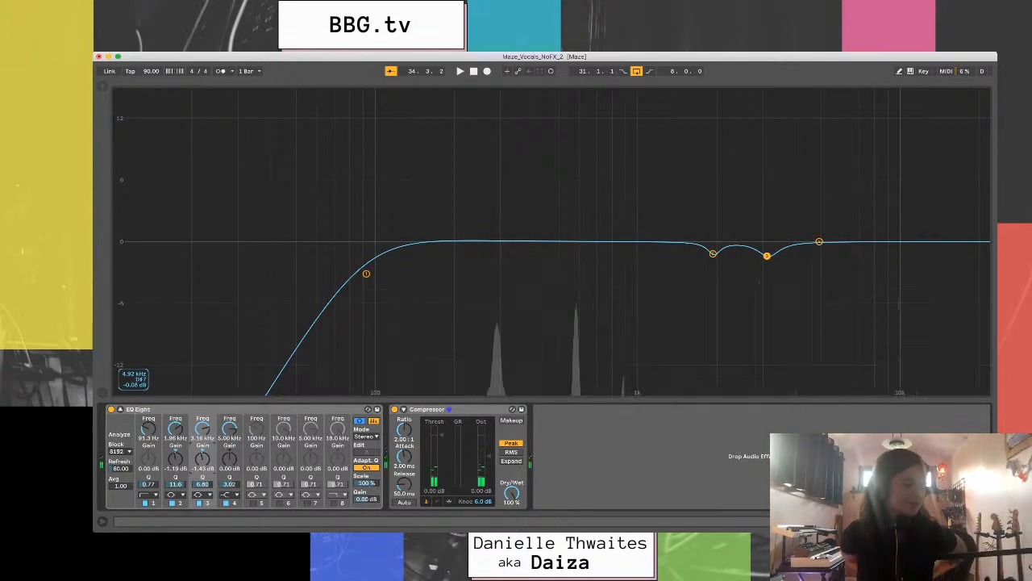
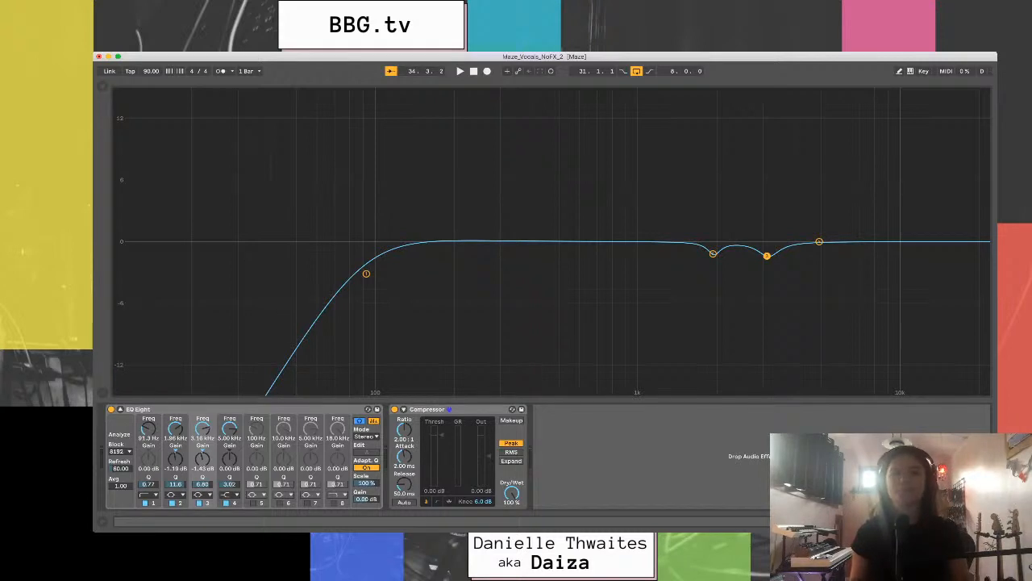
- Compare the vocals during playback with EQ bands 2 and 3 switched off and back on
key("space")
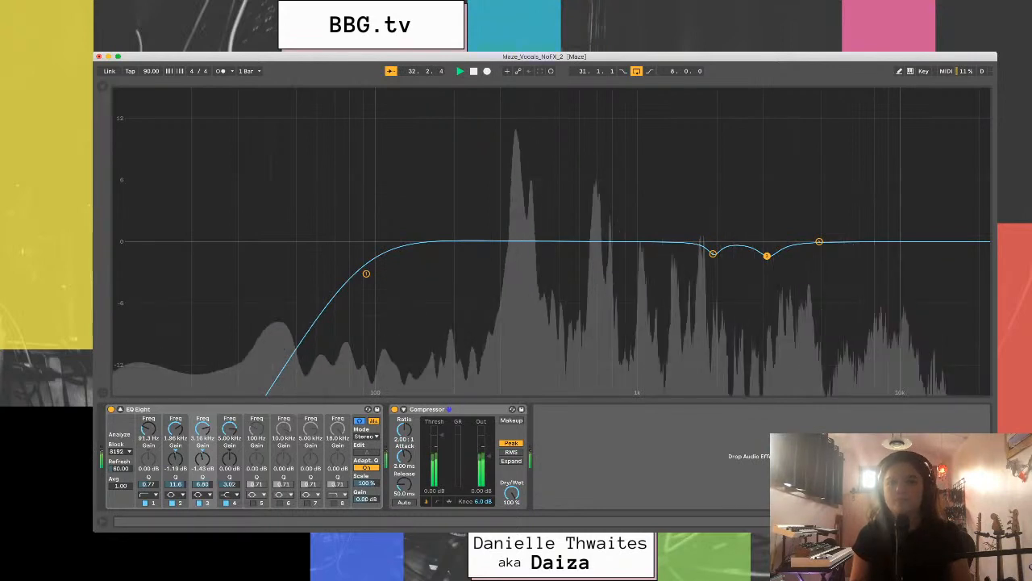
left_click(173, 504)
left_click(199, 503)
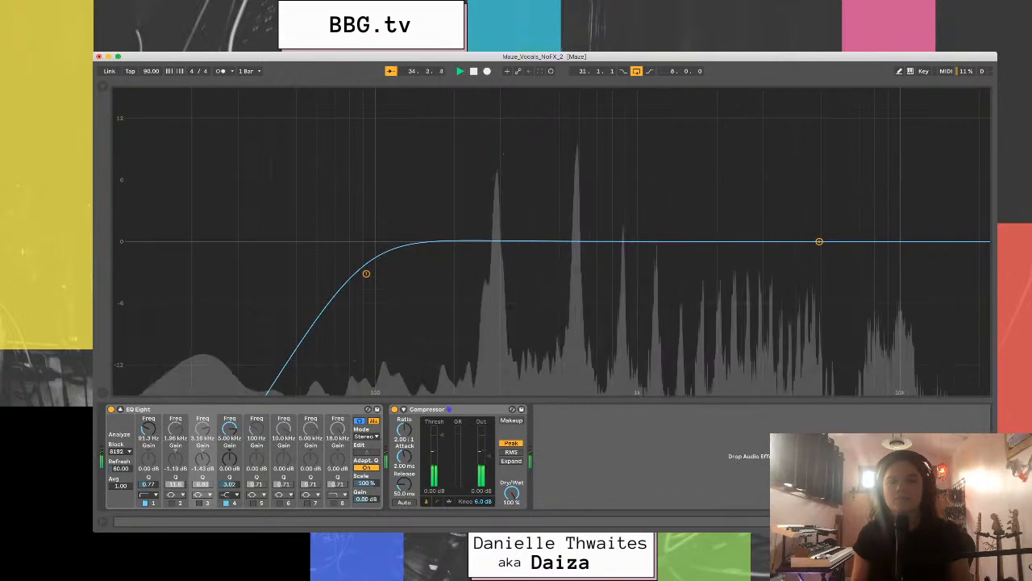
left_click(199, 503)
left_click(172, 503)
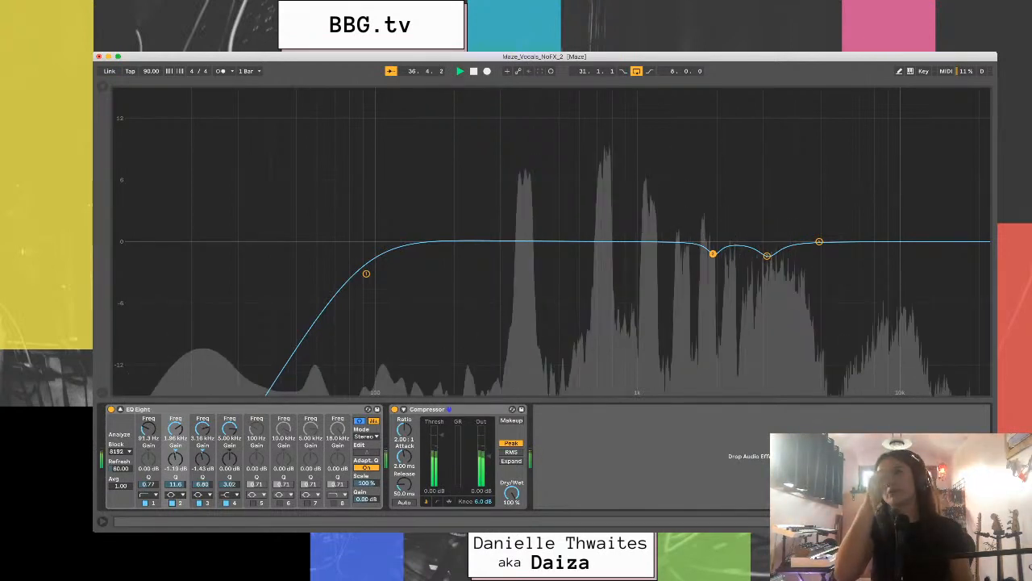
key("space")
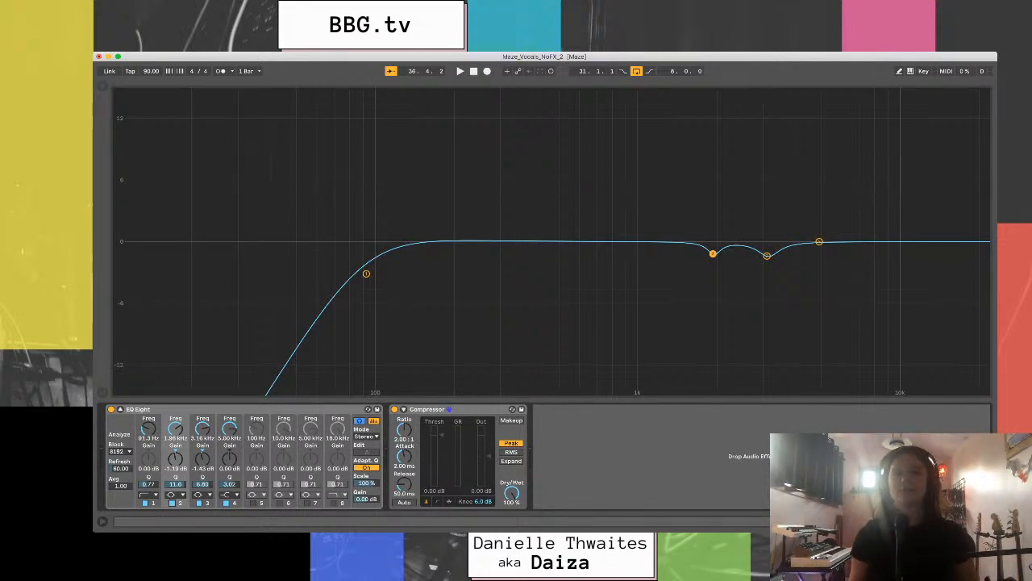
- Lower the band 4 high shelf to about -1.44 dB at 6.30 kHz after listening to the vocals
key("space")
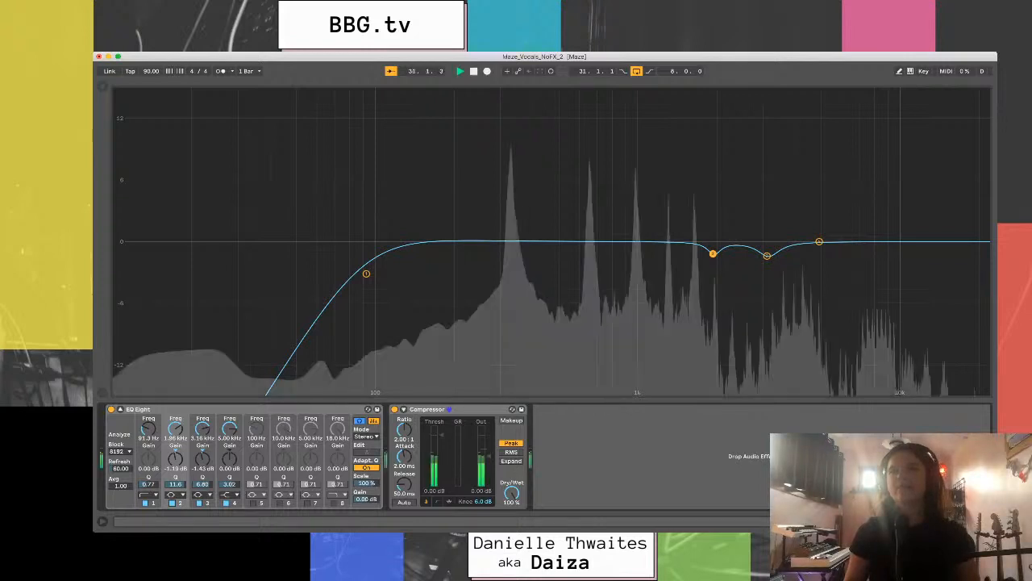
key("space")
left_click_drag(819, 241, 845, 256)
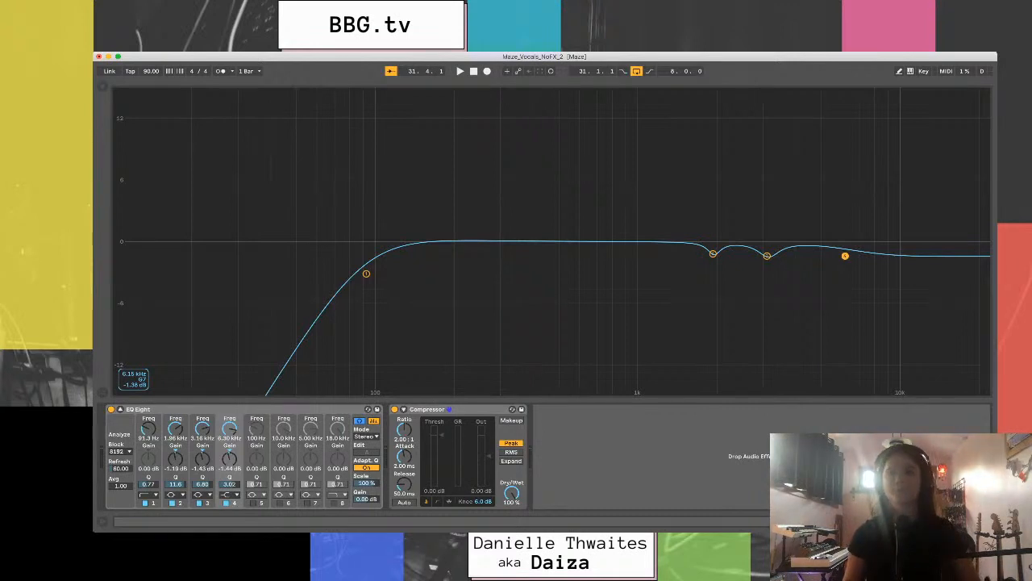
- Compare the vocals during playback with the whole EQ Eight bypassed and re-enabled
key("space")
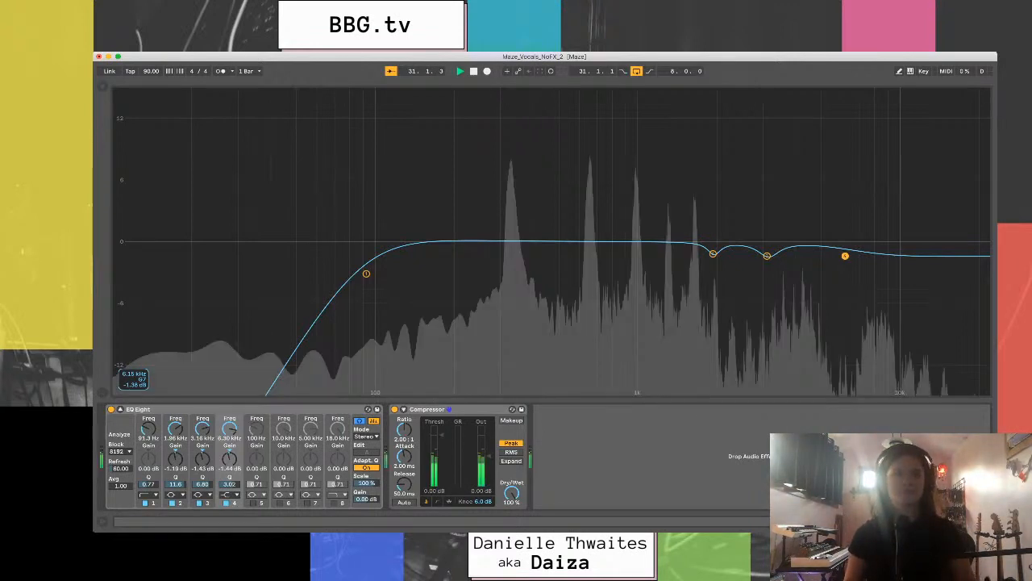
left_click(111, 409)
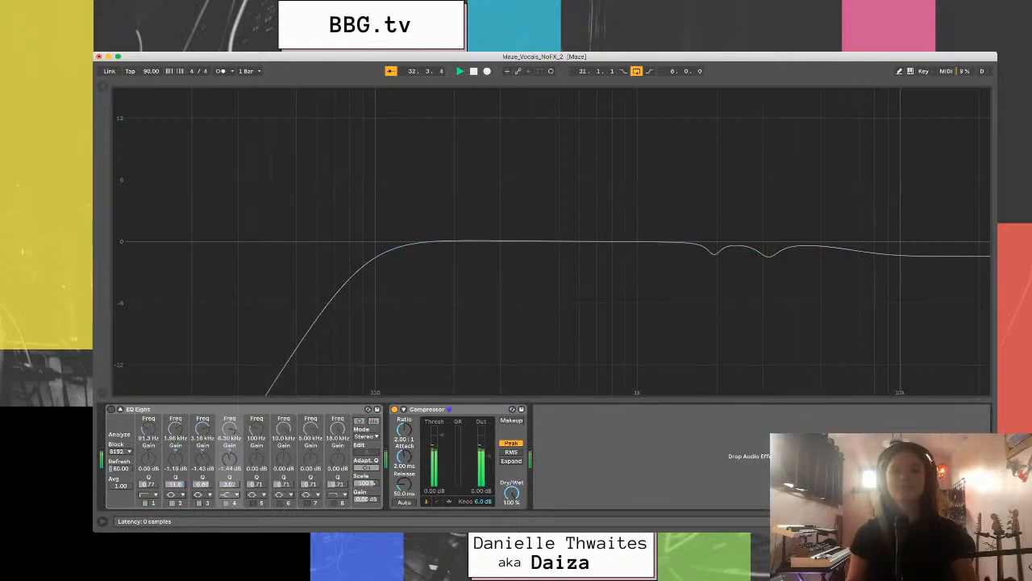
left_click(111, 409)
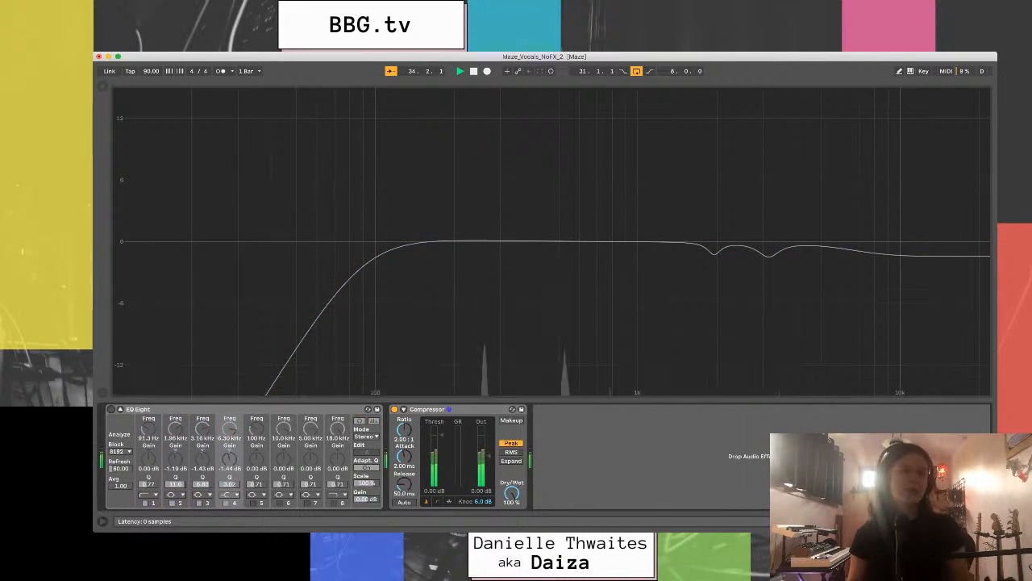
key("space")
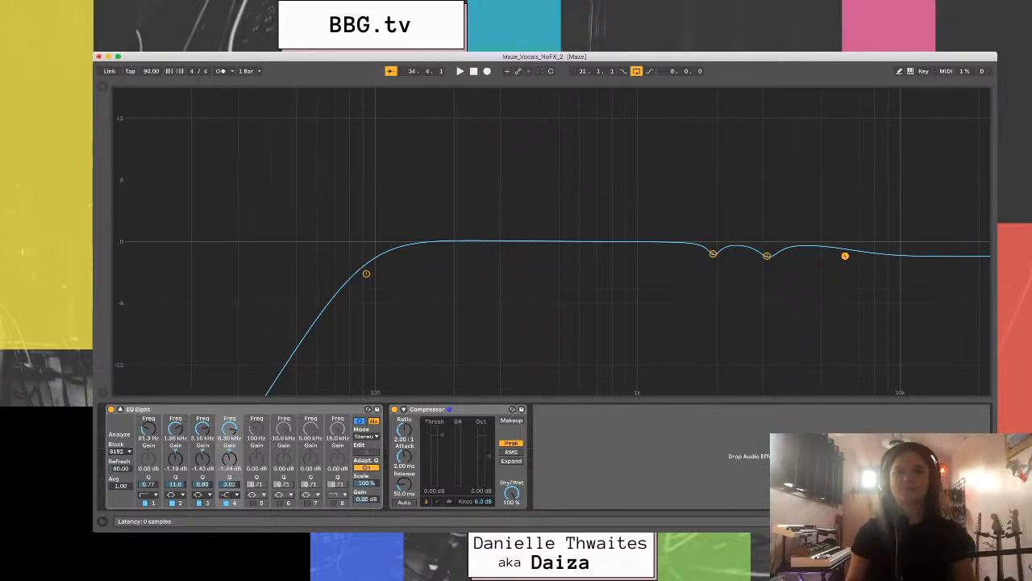
- Collapse the EQ Eight display, play back the chorus vocals, and reselect the D Vox group to show its devices
left_click(121, 409)
key("space")
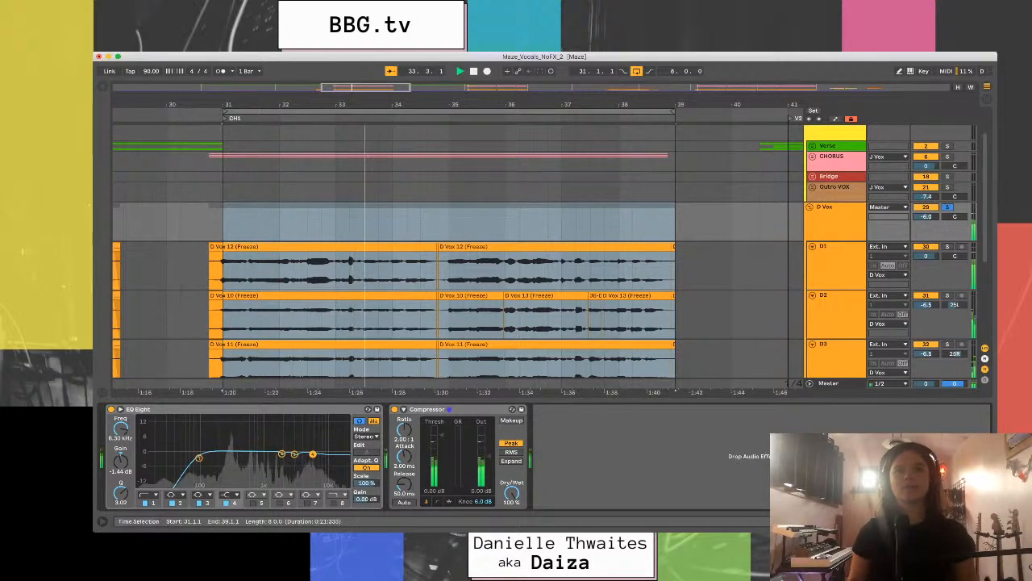
key("space")
left_click(321, 270)
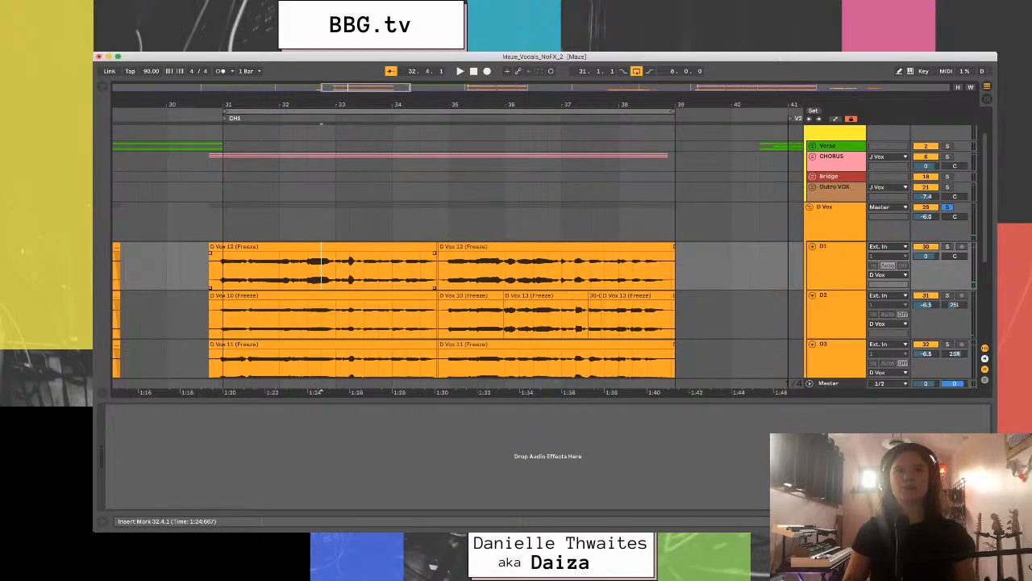
left_click(835, 212)
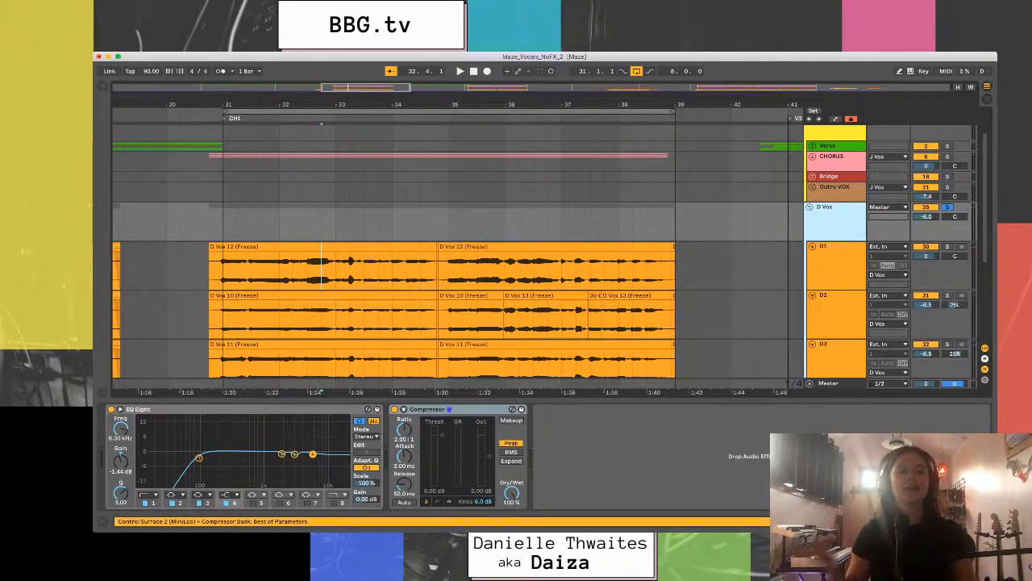
- Lower the Compressor threshold to about -20.7 dB and set the ratio to 5:1 while auditioning the vocals from 32.4.1
left_click(321, 223)
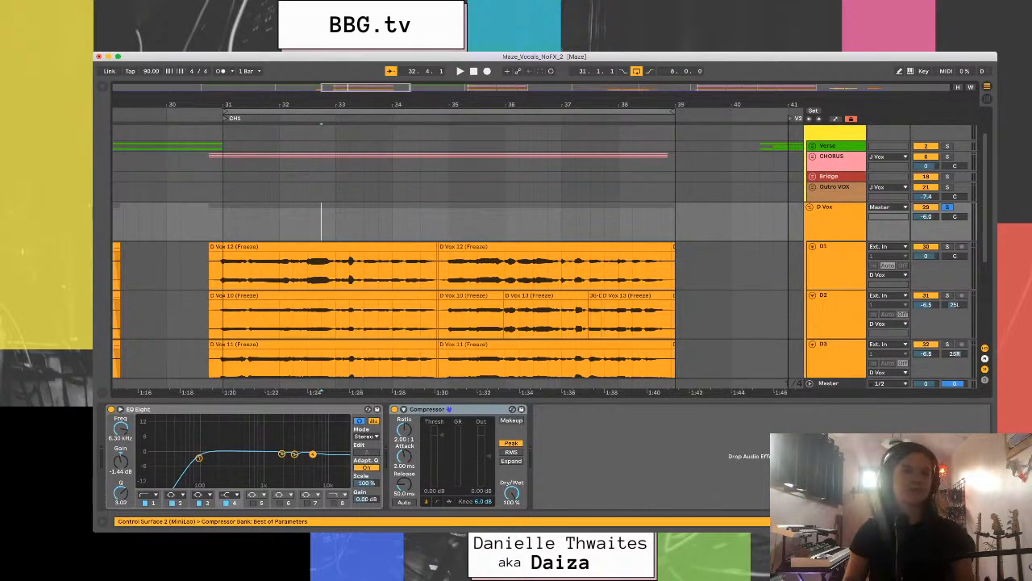
key("space")
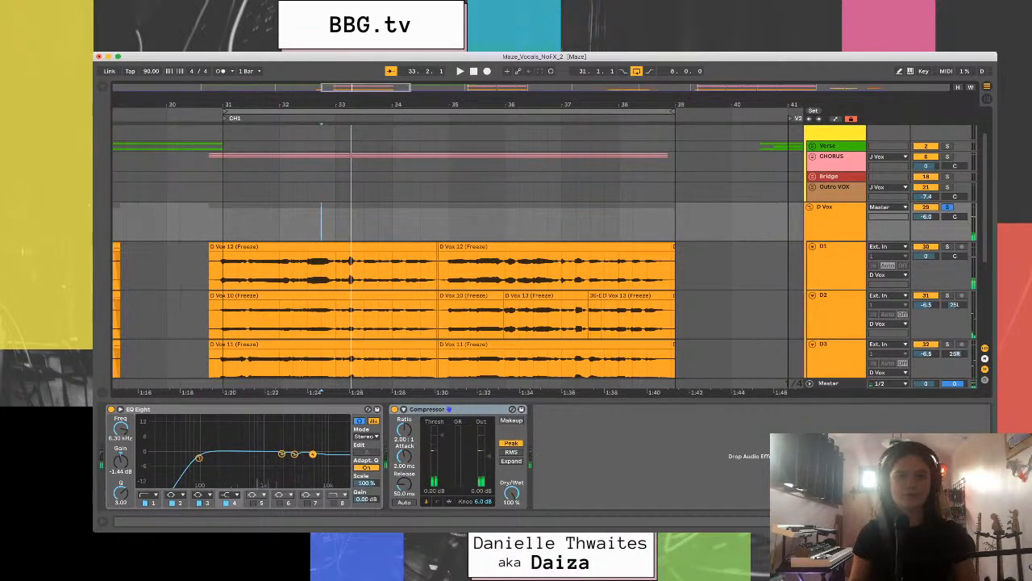
key("space")
key("space")
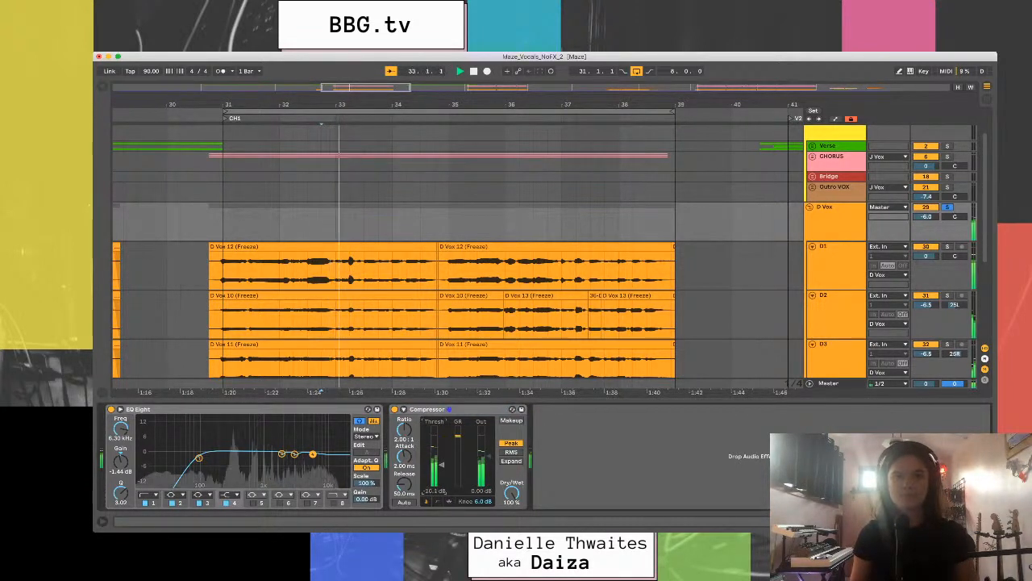
key("space")
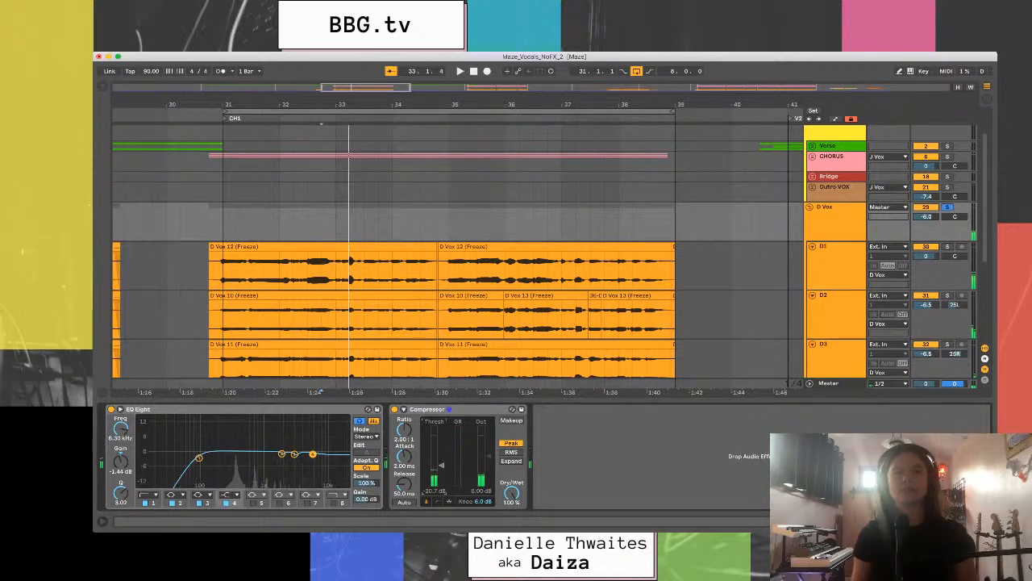
key("space")
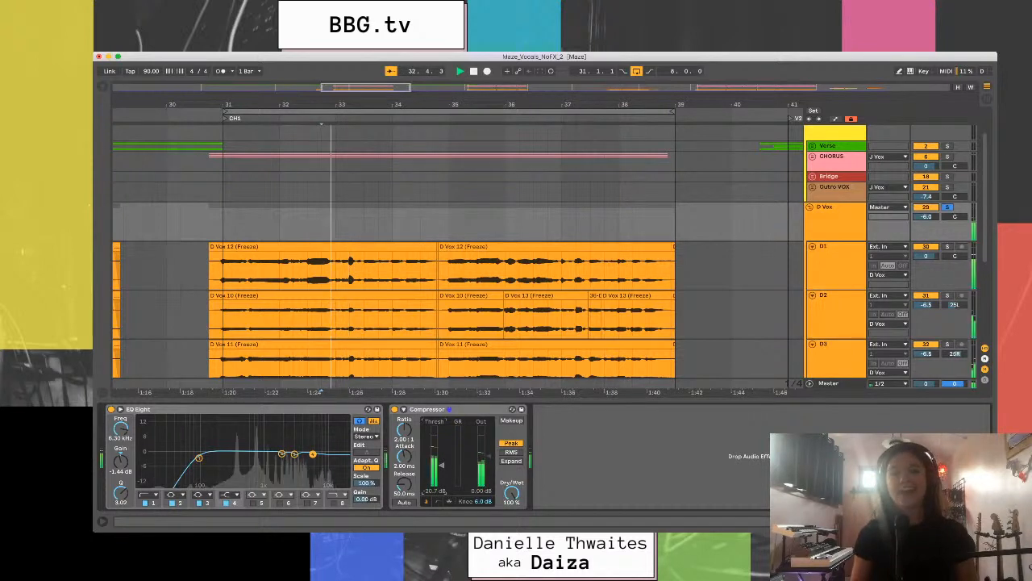
key("space")
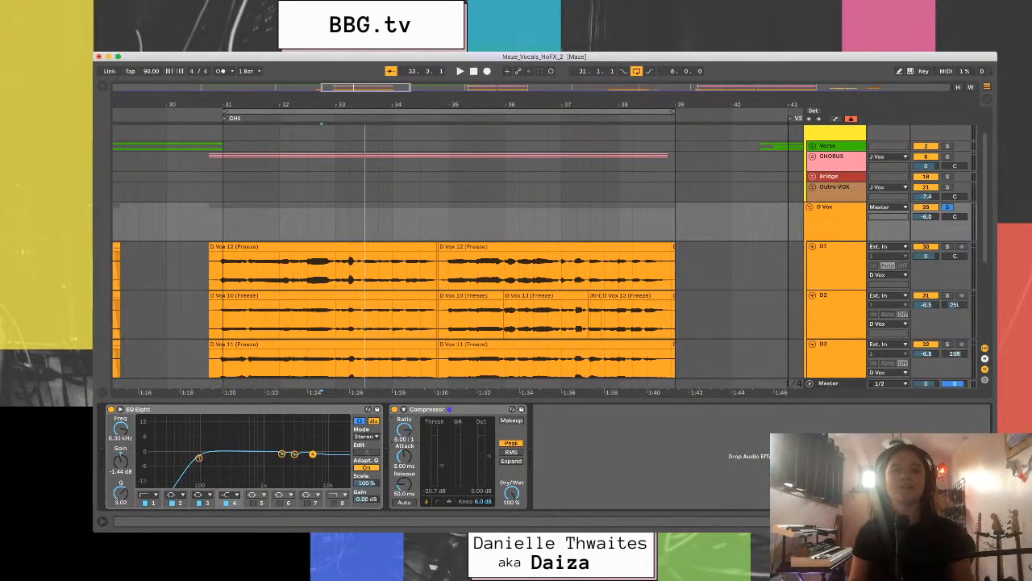
- Audition Compressor attack times of 0.02, 3.16 and 102 ms during playback, then set the attack to 0.16 ms
key("space")
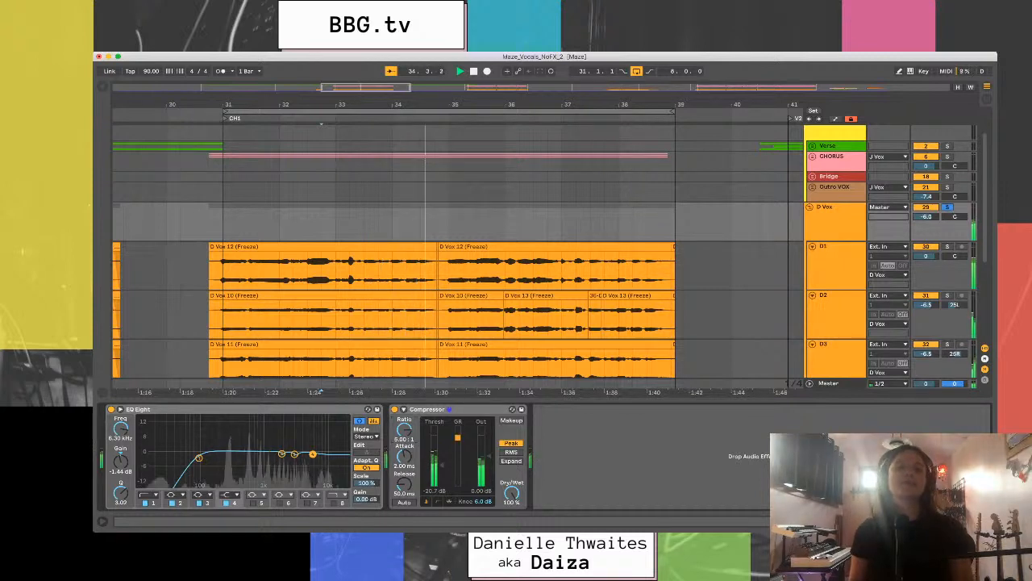
key("space")
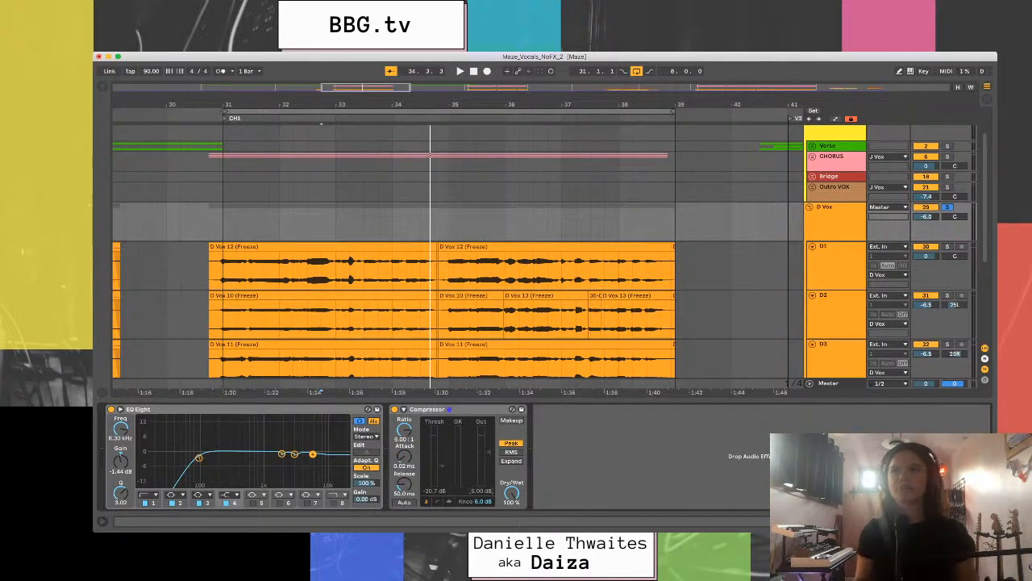
key("space")
key("space")
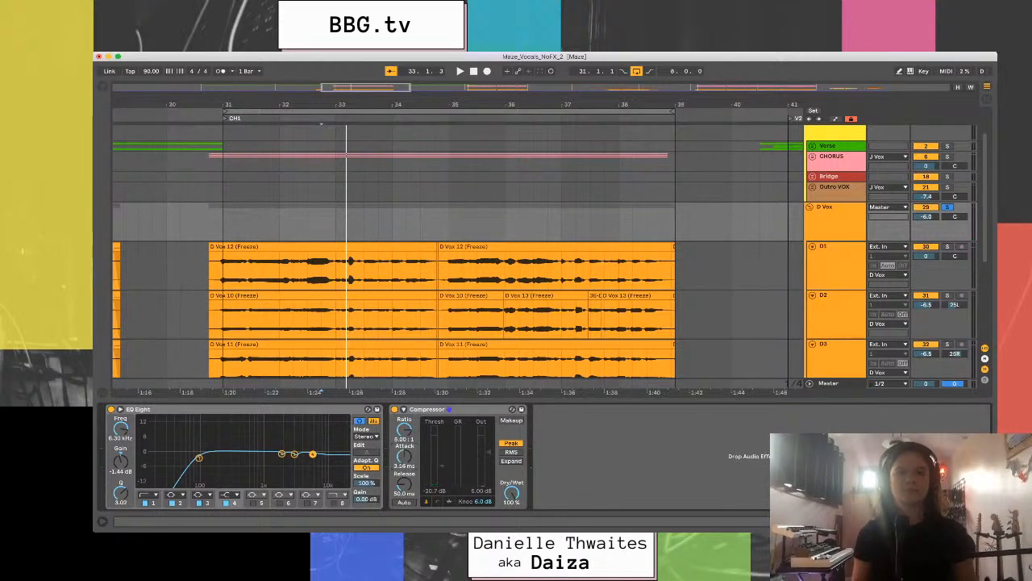
key("space")
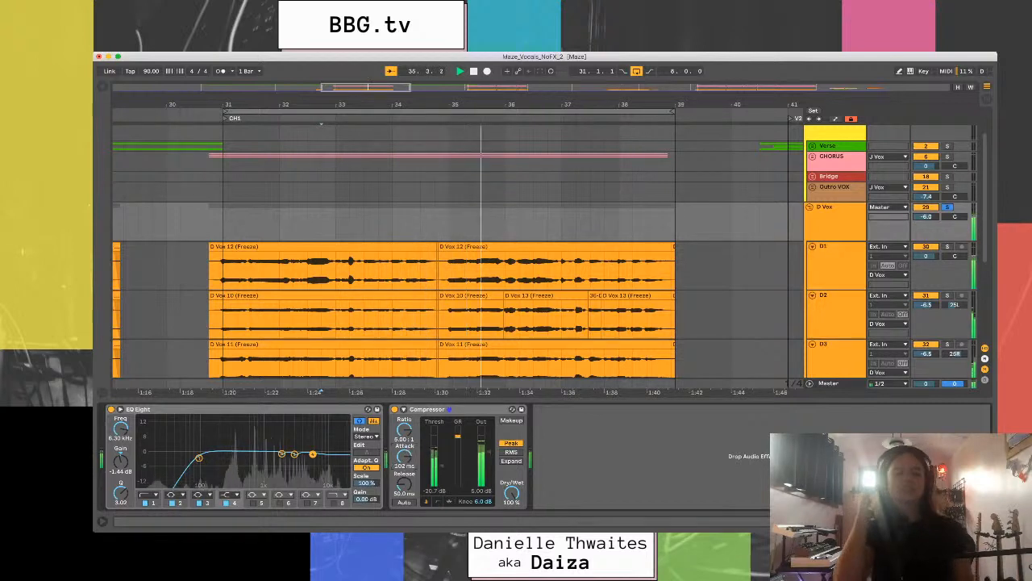
key("space")
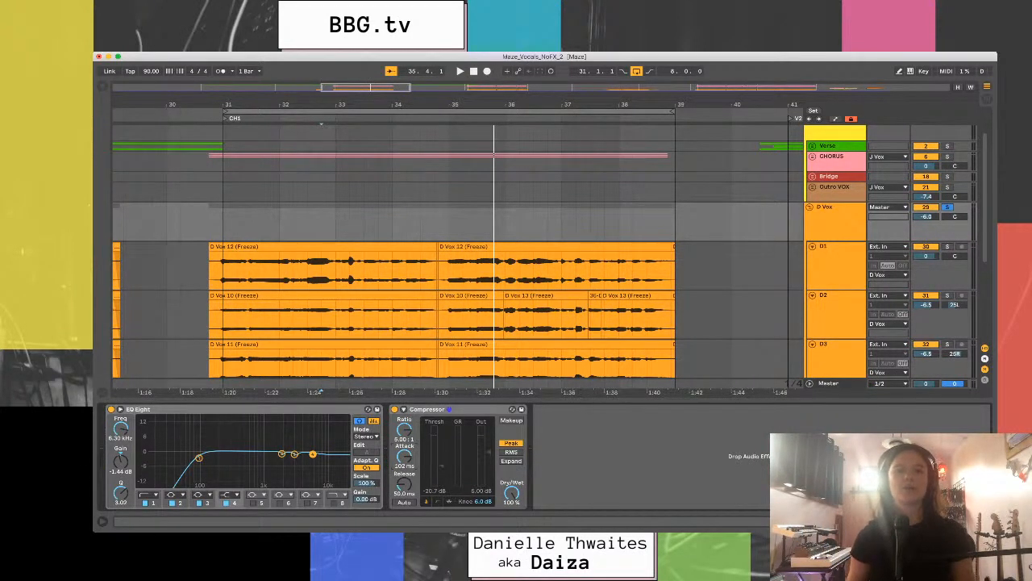
key("space")
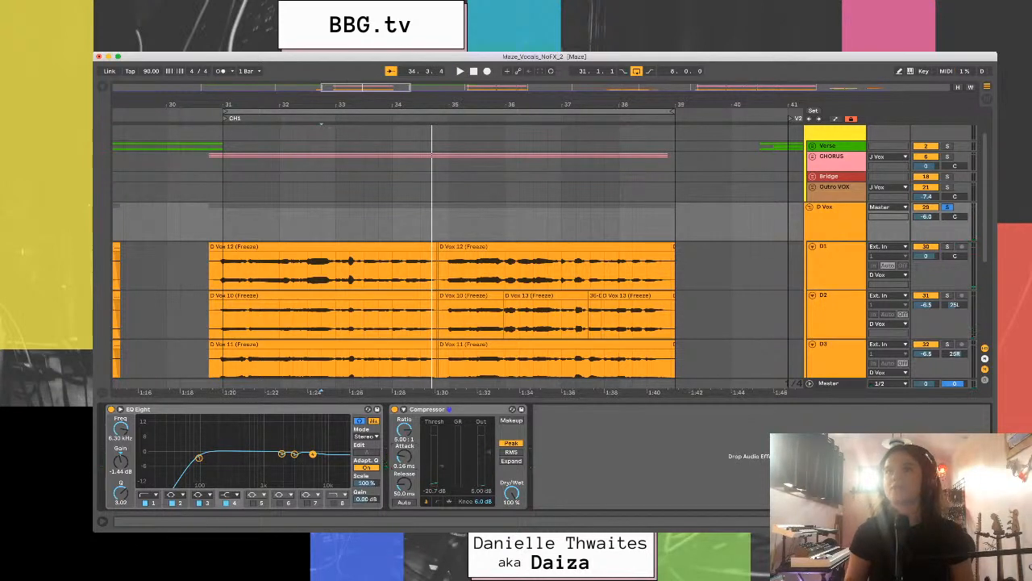
- Play the D Vox group together with the soloed J Vox group, and enable automatic release on the Compressor
scroll(318, 392, "up", 3)
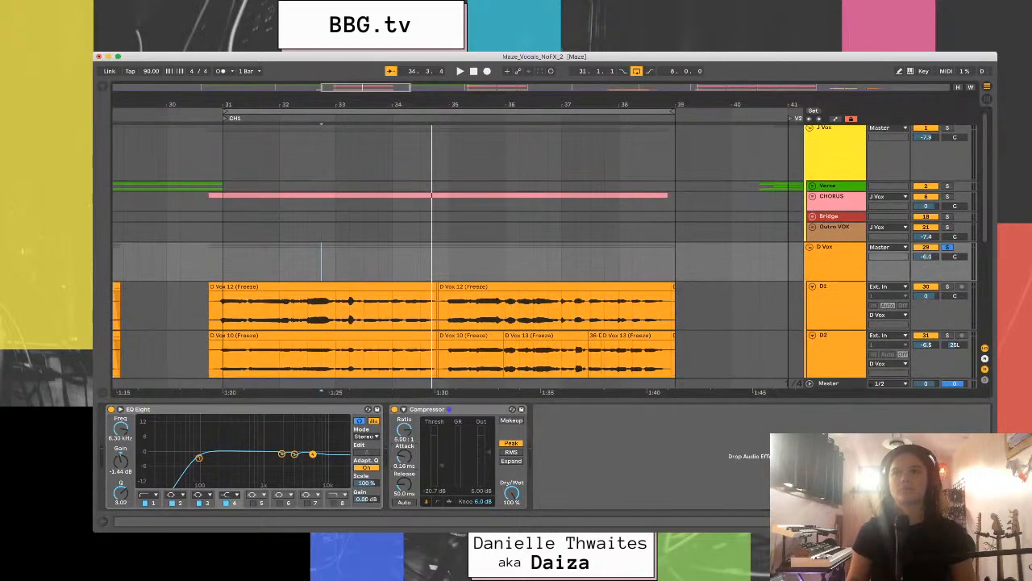
key("space")
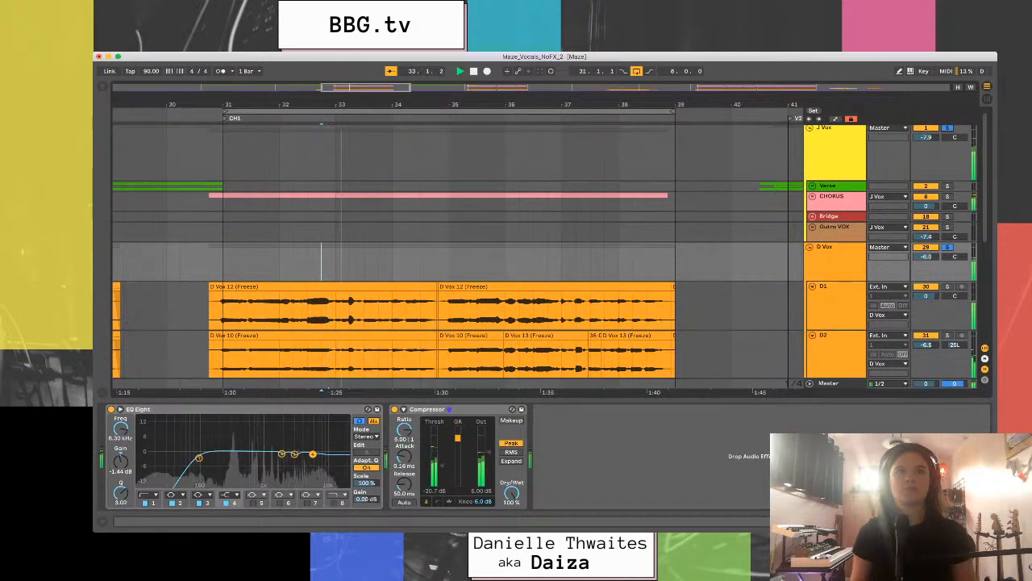
scroll(321, 392, "down", 3)
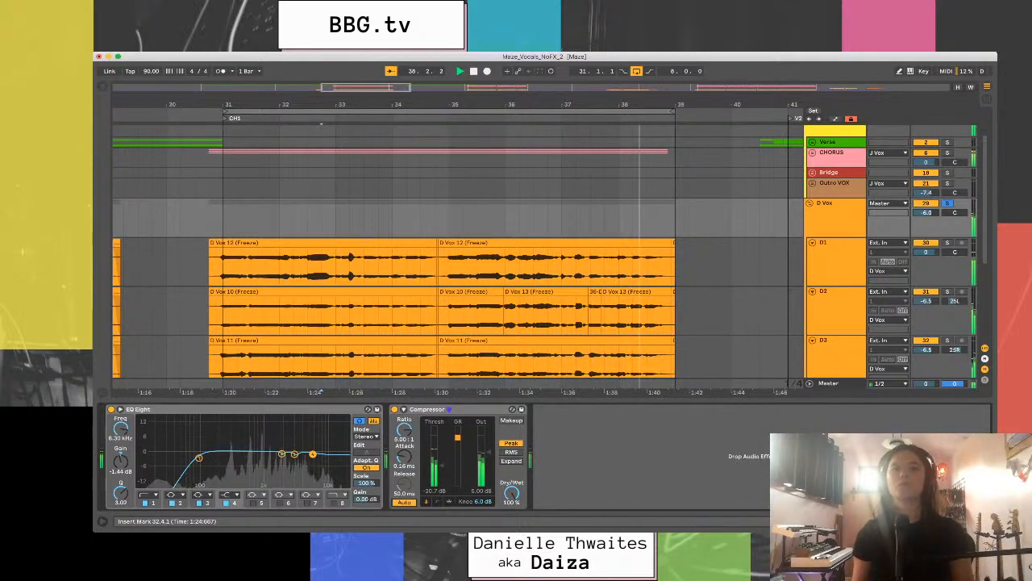
key("space")
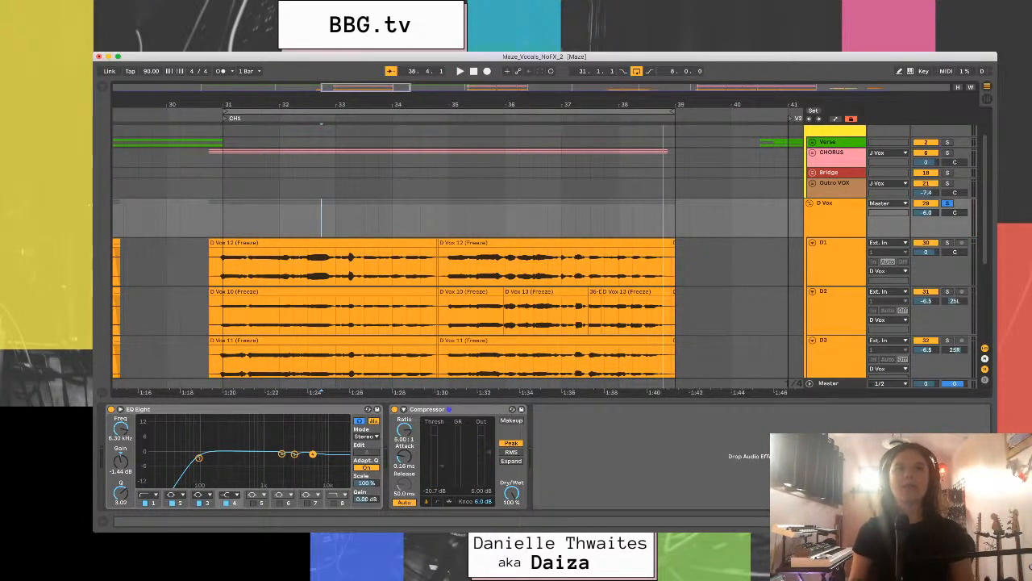
- Check the D Vox level in the Session mixer during playback with the Compressor bypassed, then re-enable it
key("Tab")
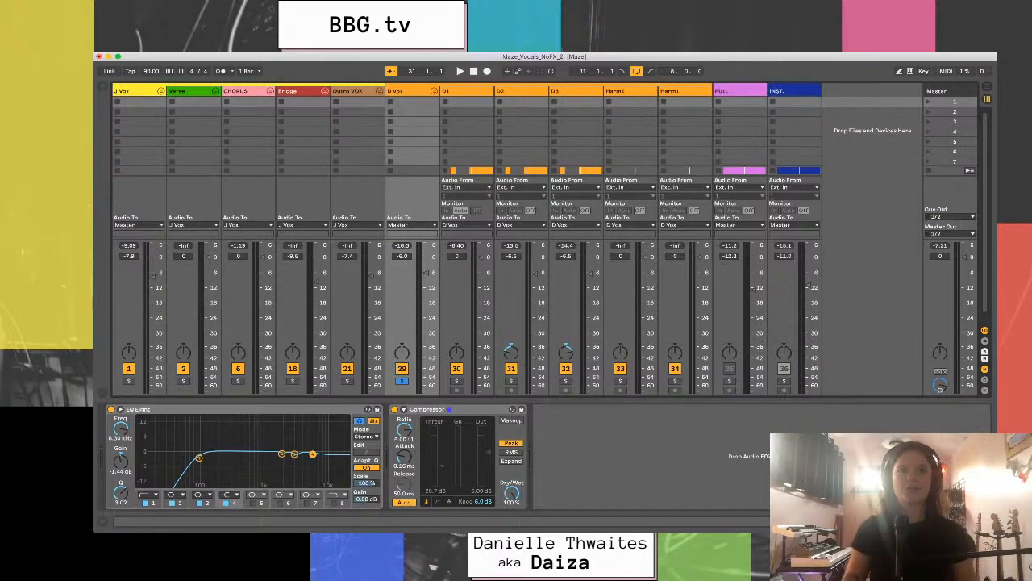
left_click(394, 409)
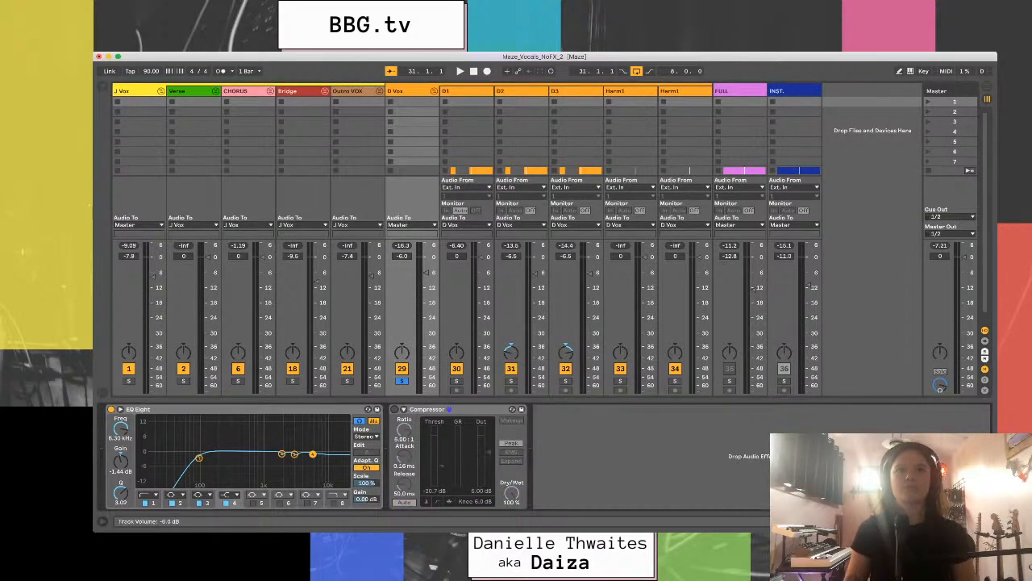
key("space")
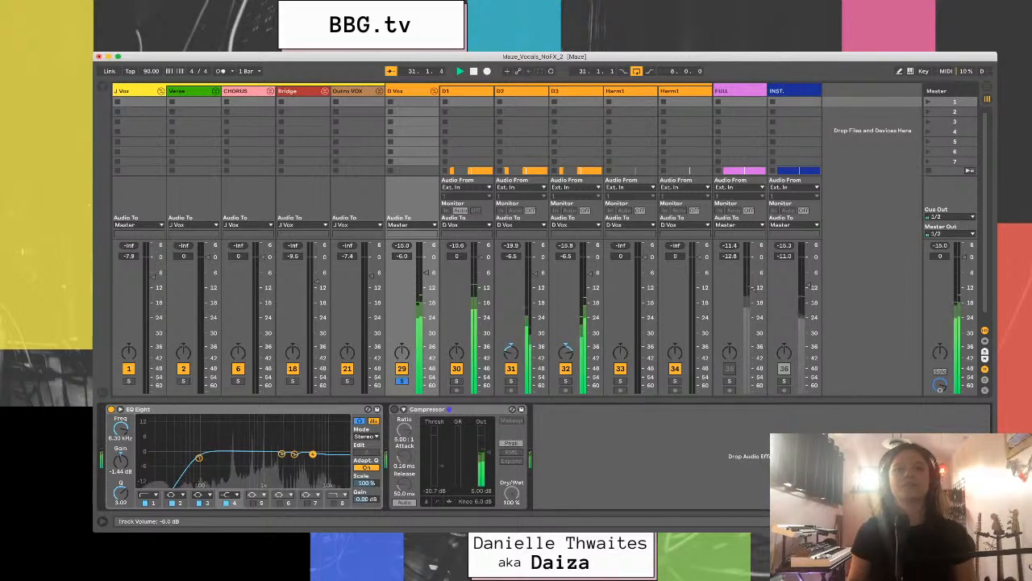
key("space")
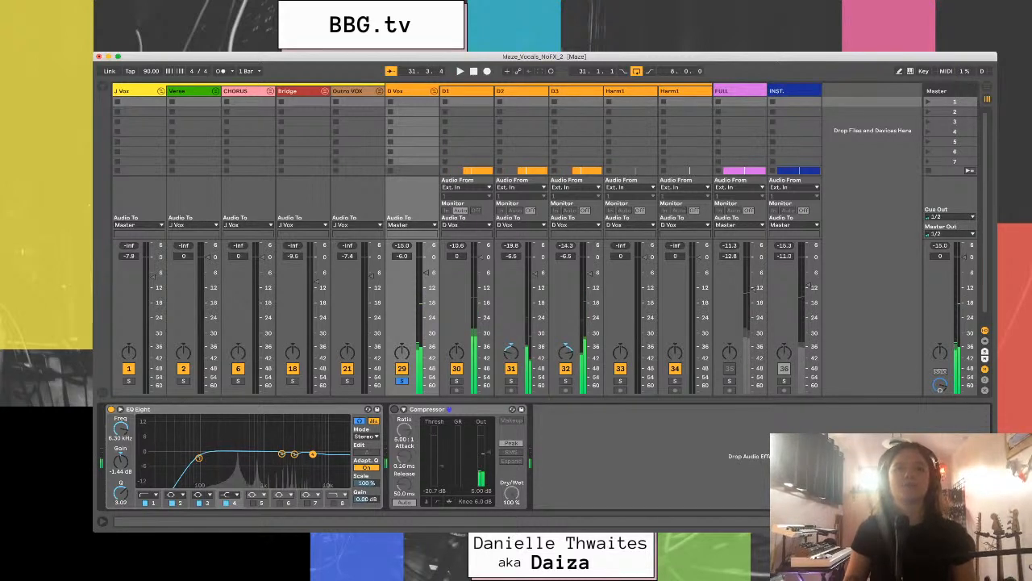
left_click(394, 409)
- Raise the Compressor output gain to 7.00 dB and compare the D Vox level with the Compressor bypassed and re-enabled
key("space")
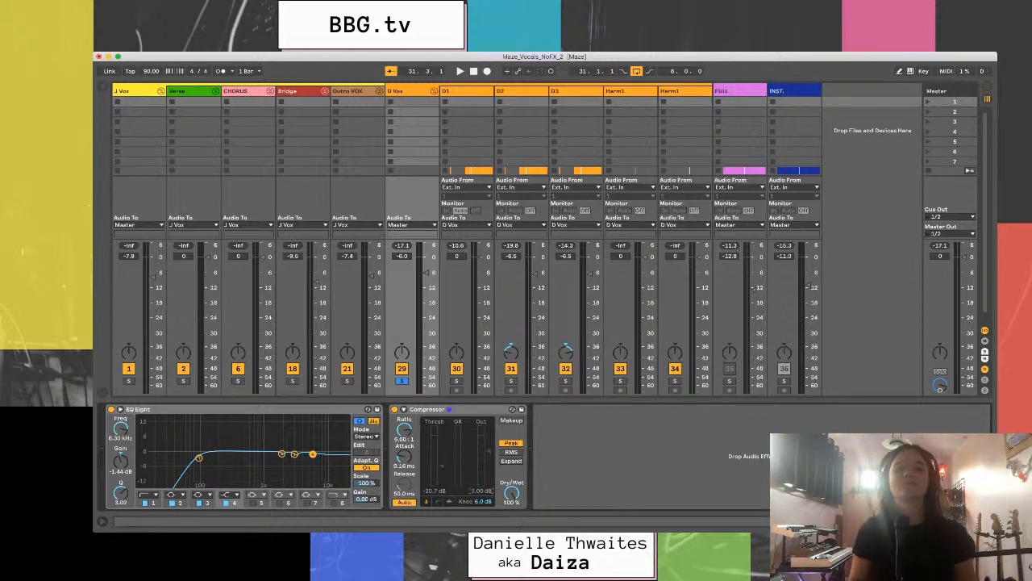
key("space")
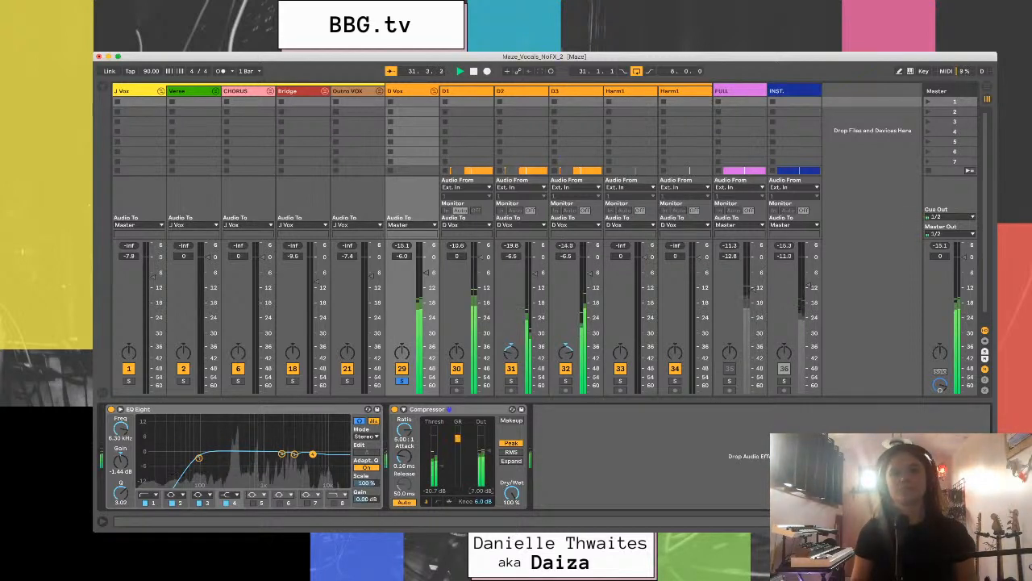
left_click(394, 409)
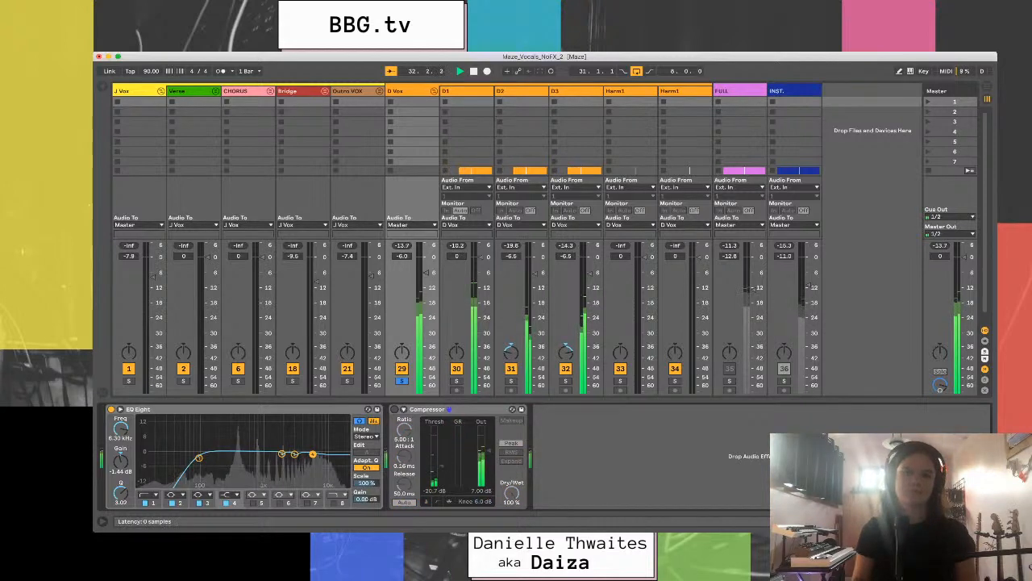
left_click(394, 409)
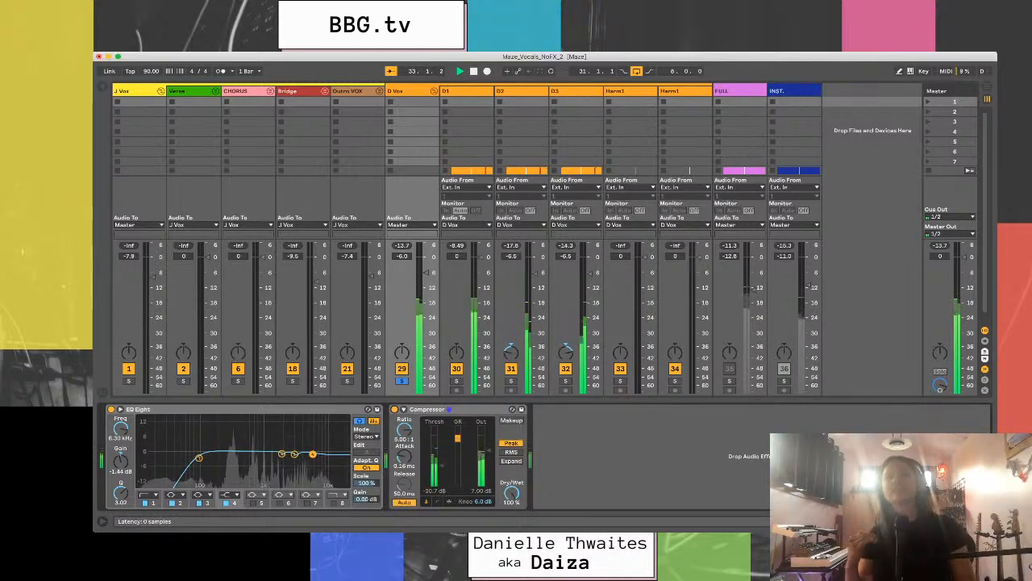
key("space")
key("Tab")
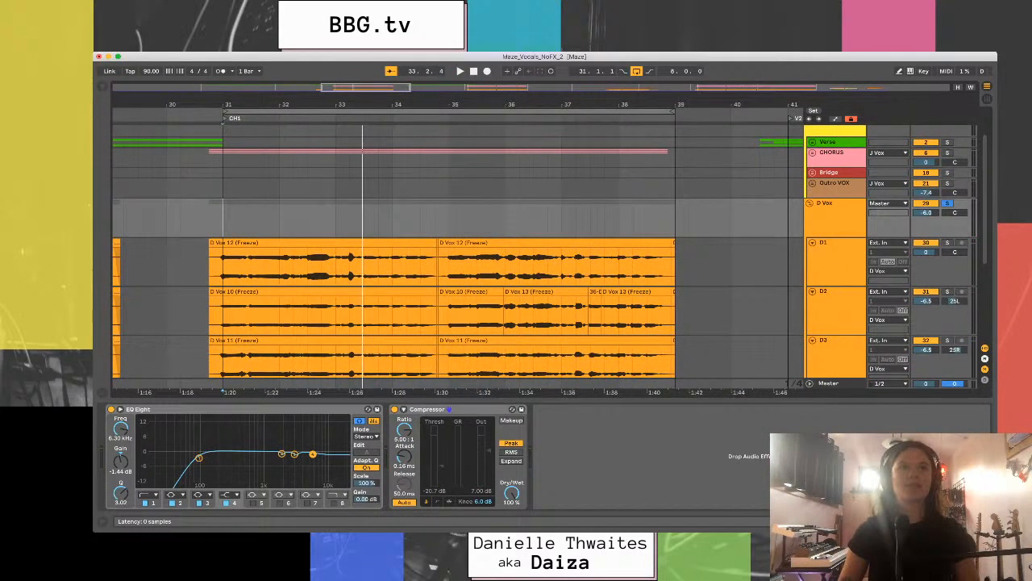
- Listen to the chorus vocals in the Arrangement with the Compressor switched off and back on
key("space")
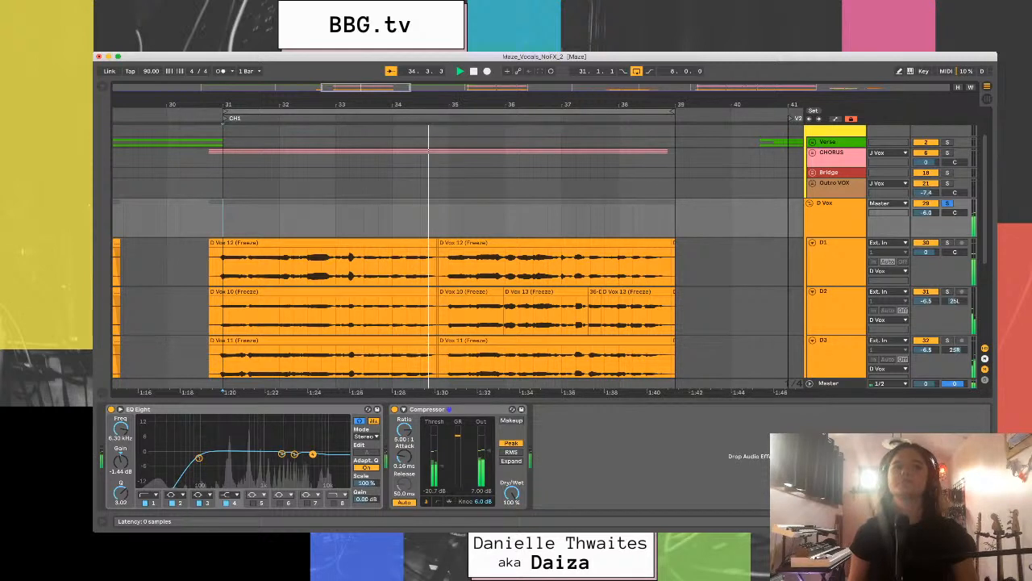
key("space")
key("space")
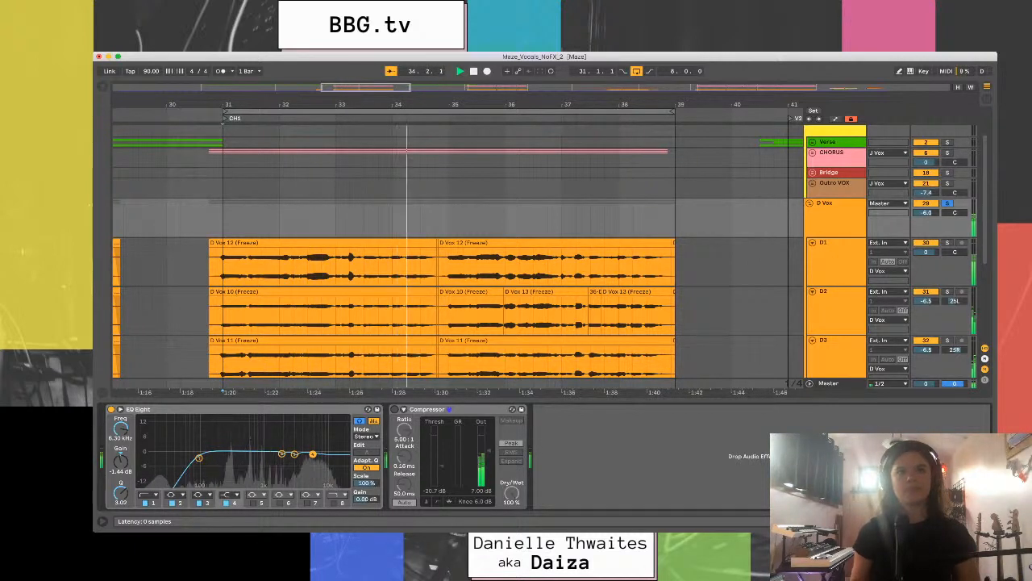
key("space")
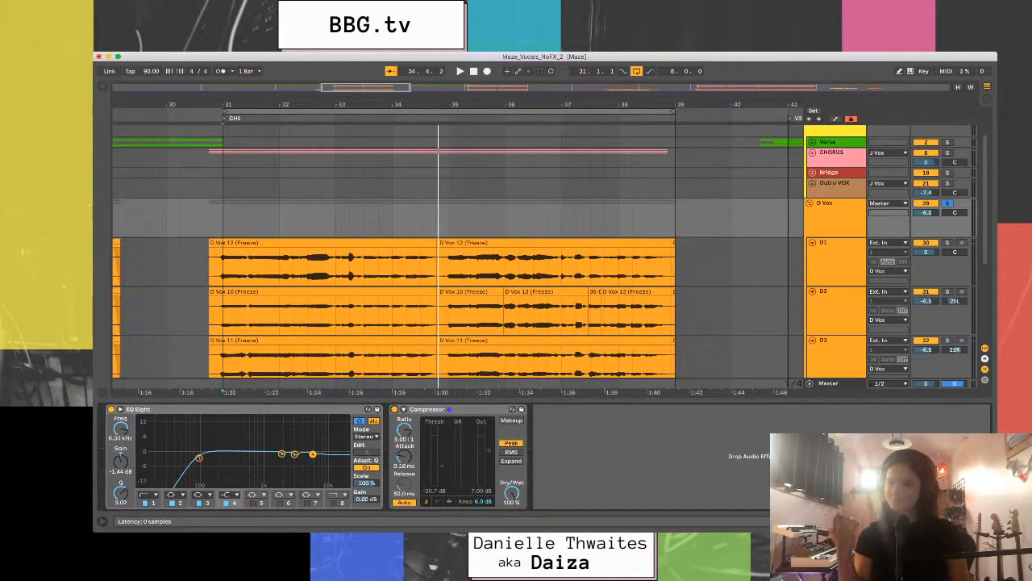
key("space")
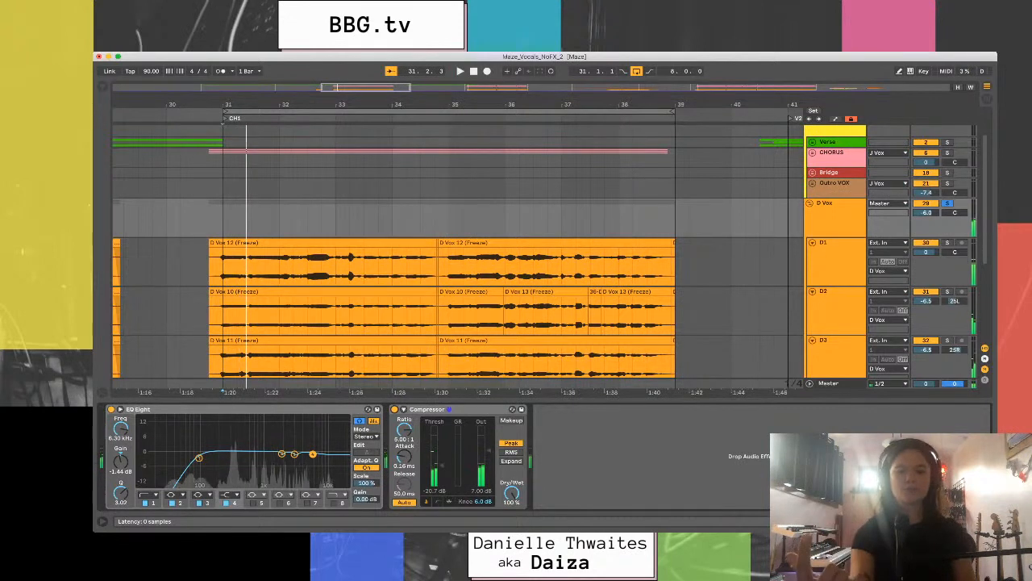
key("space")
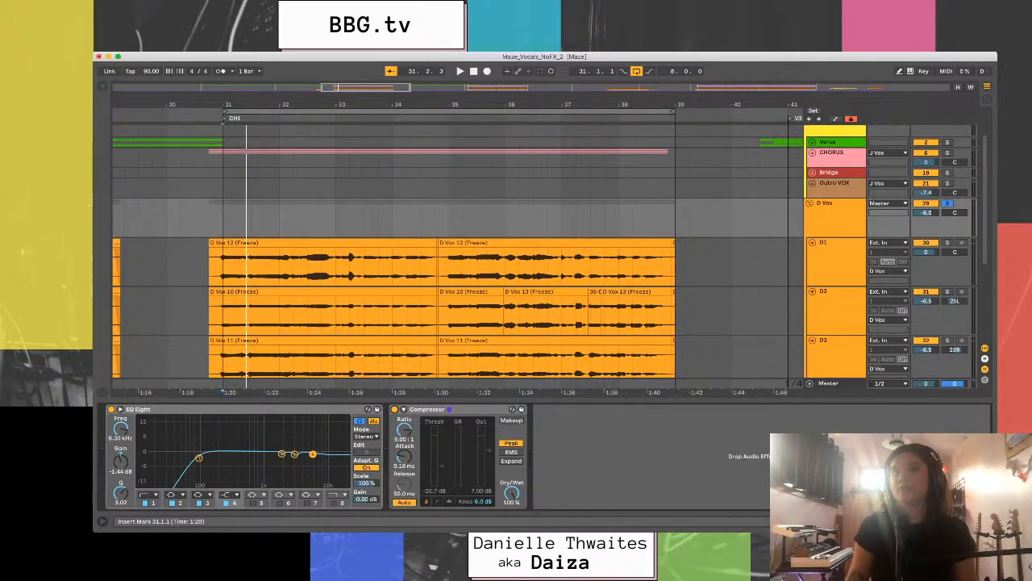
- Hide the device display and fold the D Vox group in the Arrangement
key("alt+super+l")
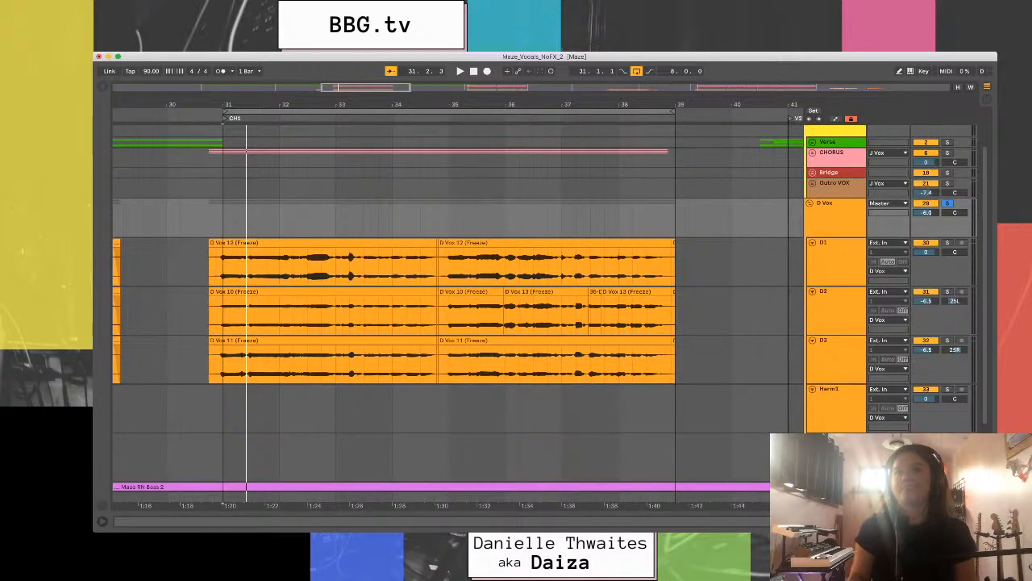
key("minus")
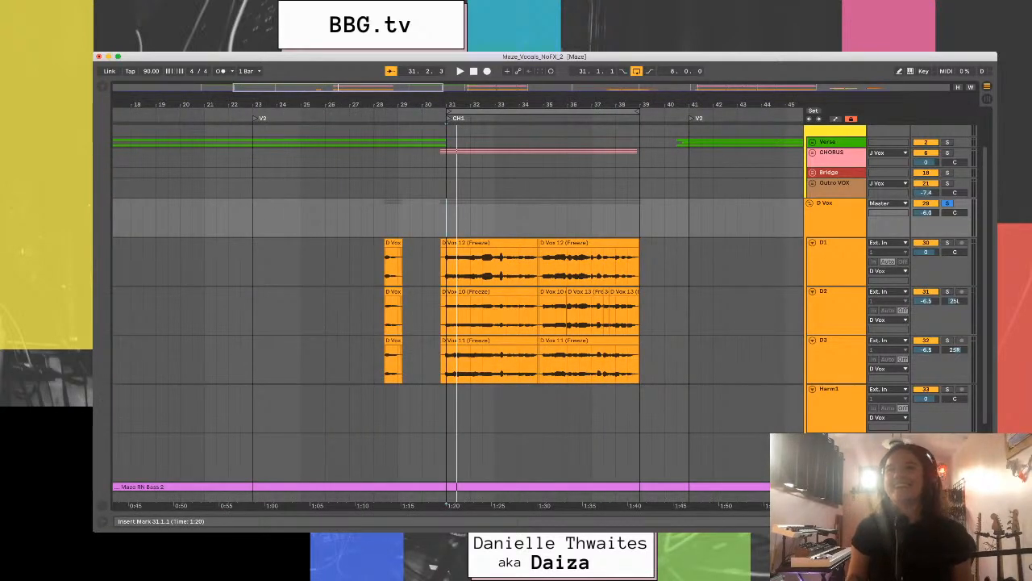
key("alt+super+u")
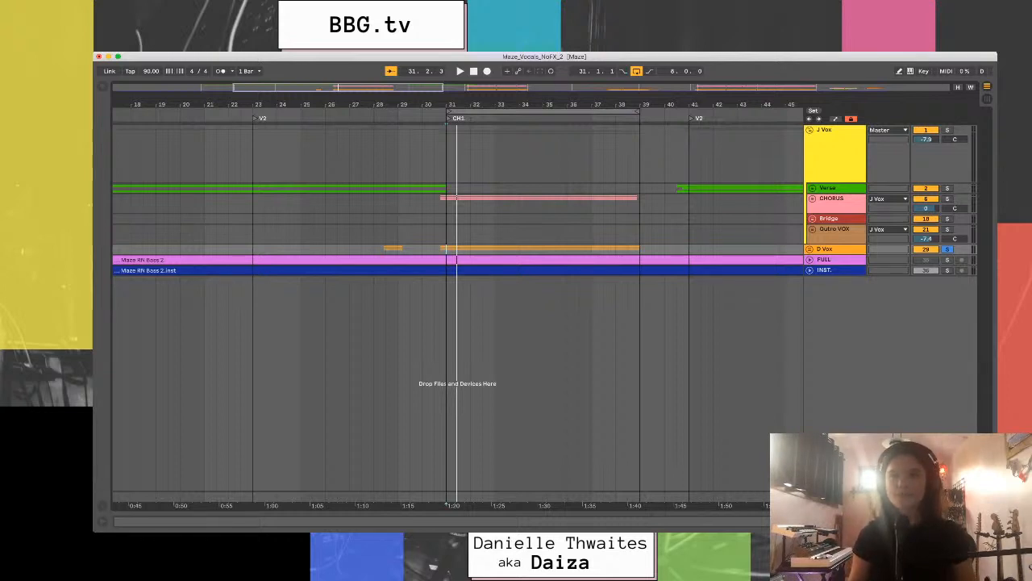
- Show the return tracks in the Arrangement and go to the A Return track
key("alt+super+t")
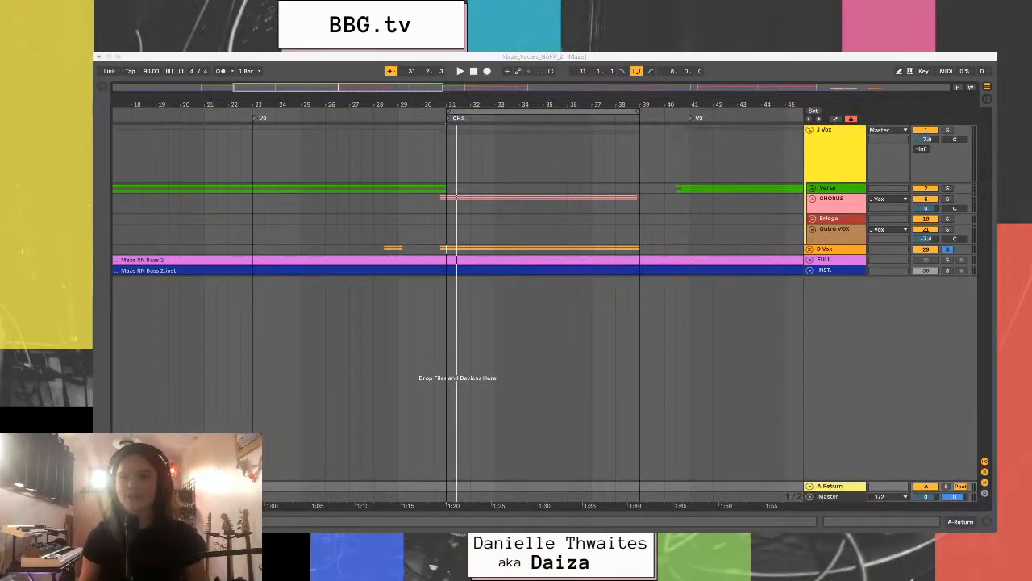
left_click(809, 486)
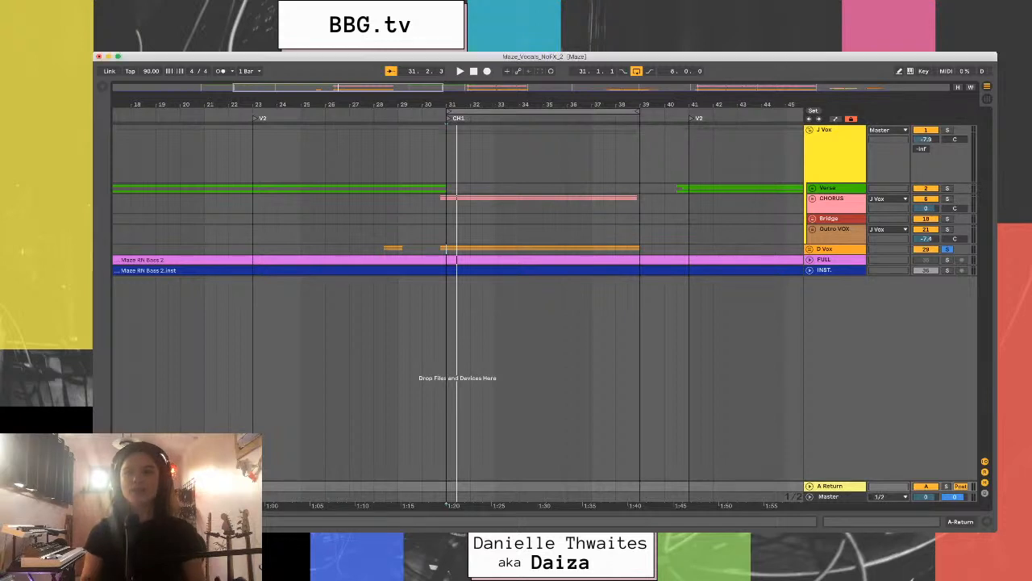
- Show the A Return track's device chain and unfold the Outro VOX and D Vox groups in the Arrangement
double_click(831, 447)
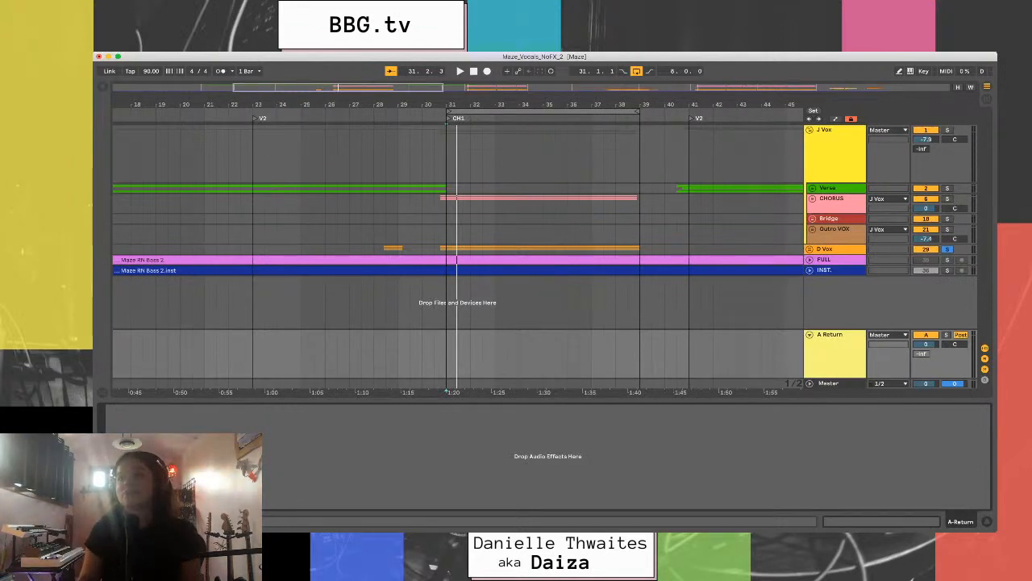
left_click(812, 229)
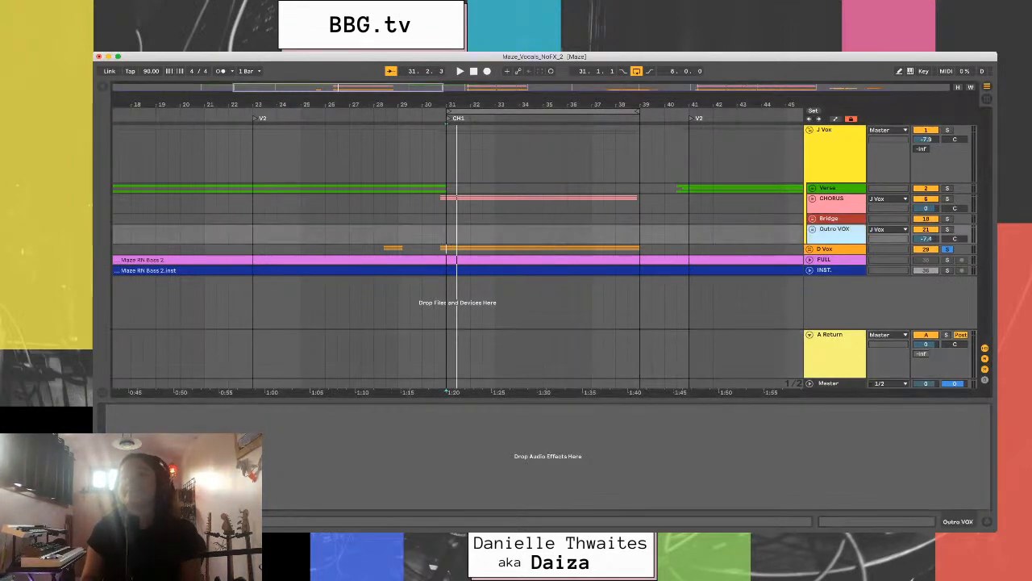
scroll(540, 226, "down", 10)
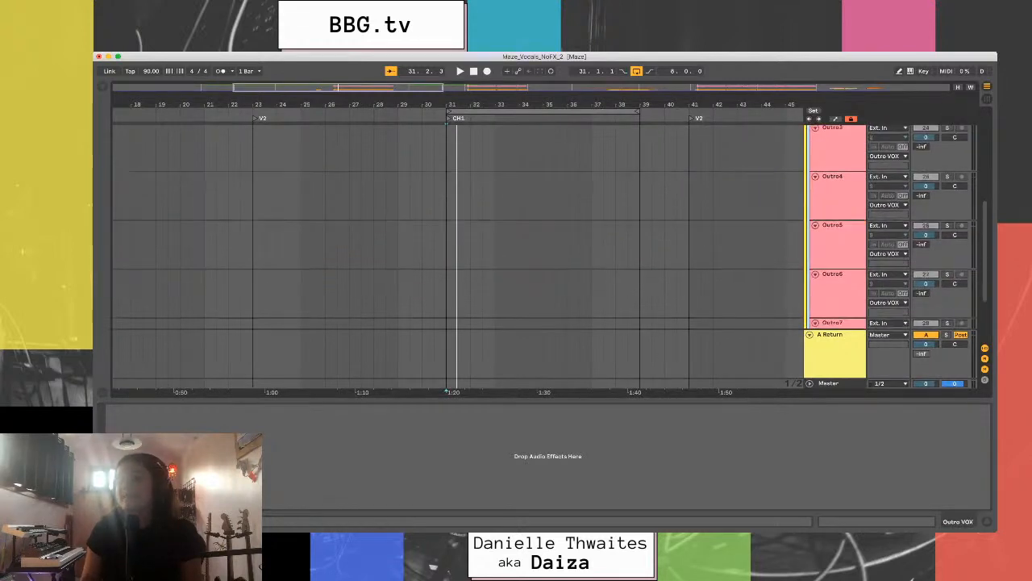
left_click(838, 242)
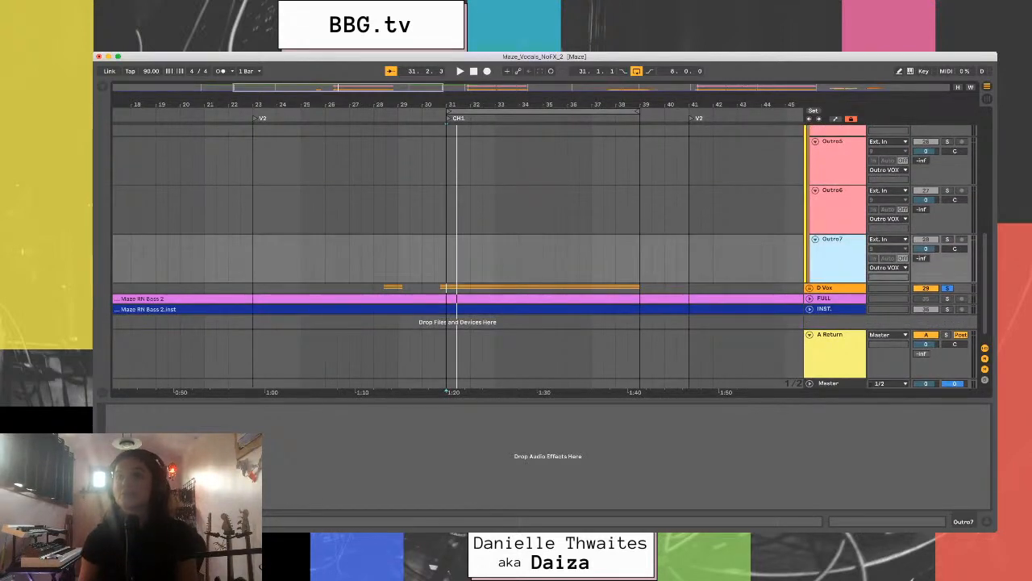
left_click(810, 288)
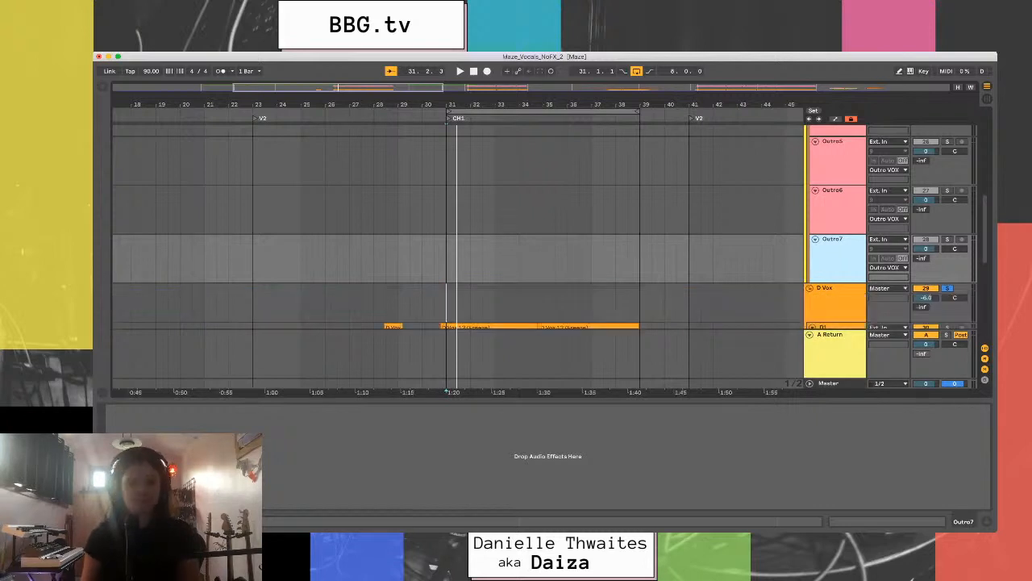
scroll(809, 288, "down", 5)
key("super+t")
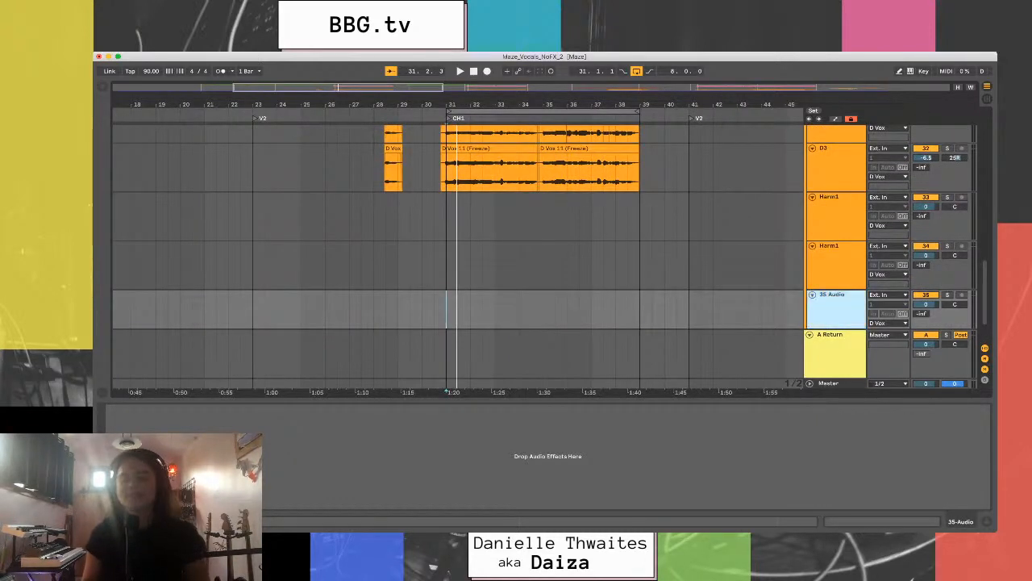
key("Up")
key("Down")
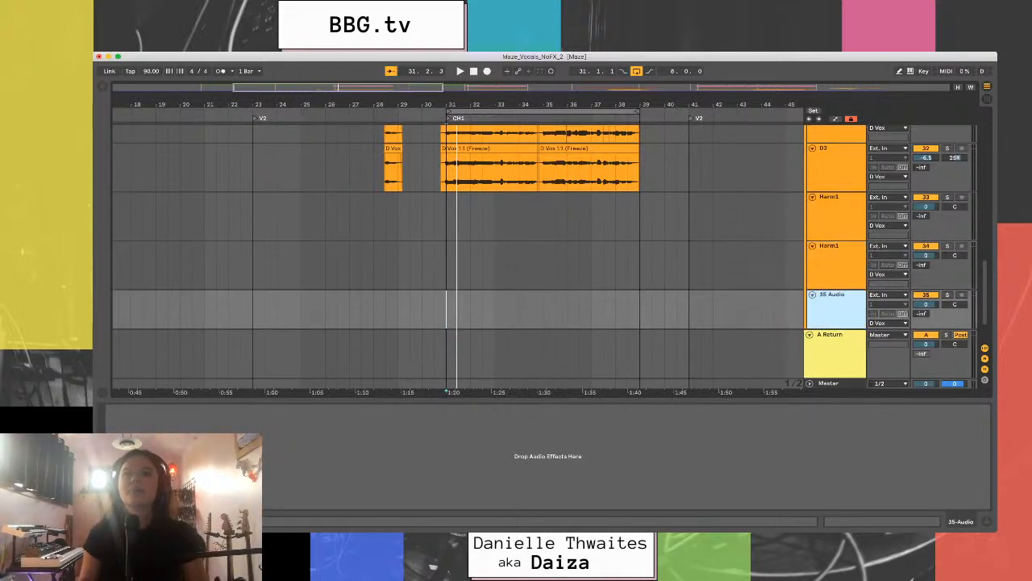
key("Delete")
- Load Convolution Reverb Pro from the Max for Live audio effects onto the A Return track and hide the browser
scroll(457, 242, "up", 5)
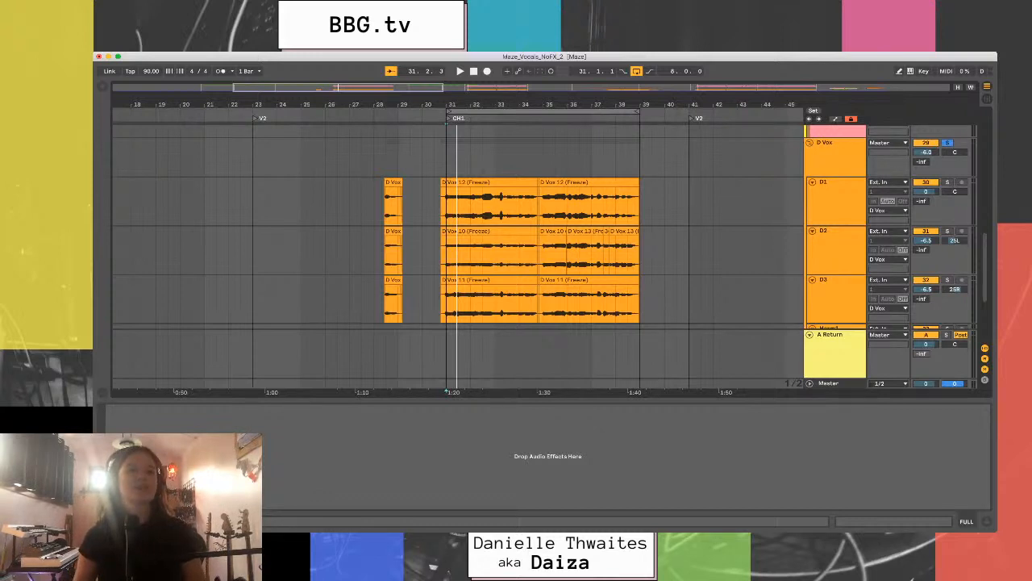
key("super+alt+b")
scroll(266, 242, "down", 5)
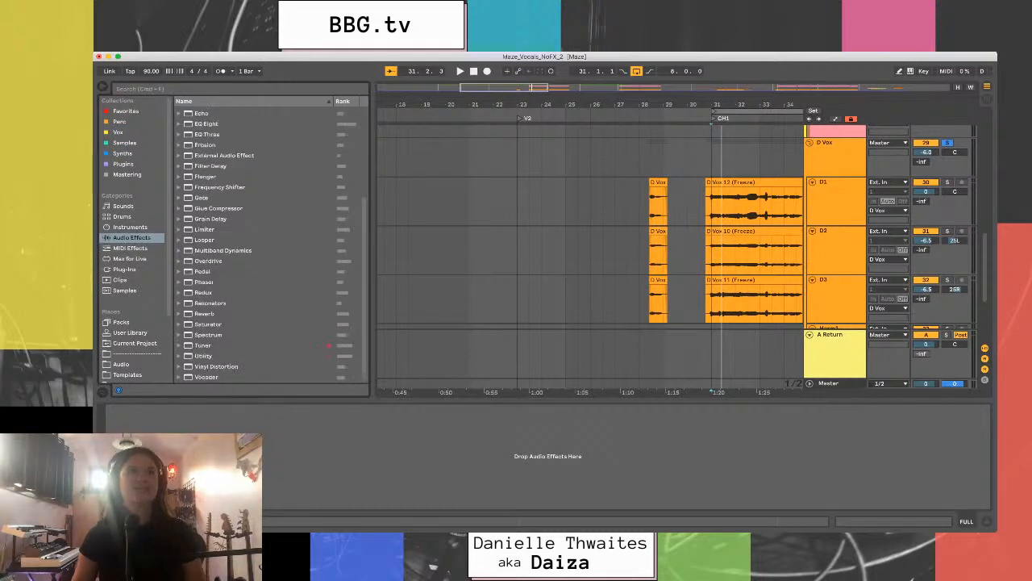
scroll(133, 242, "down", 1)
left_click(130, 237)
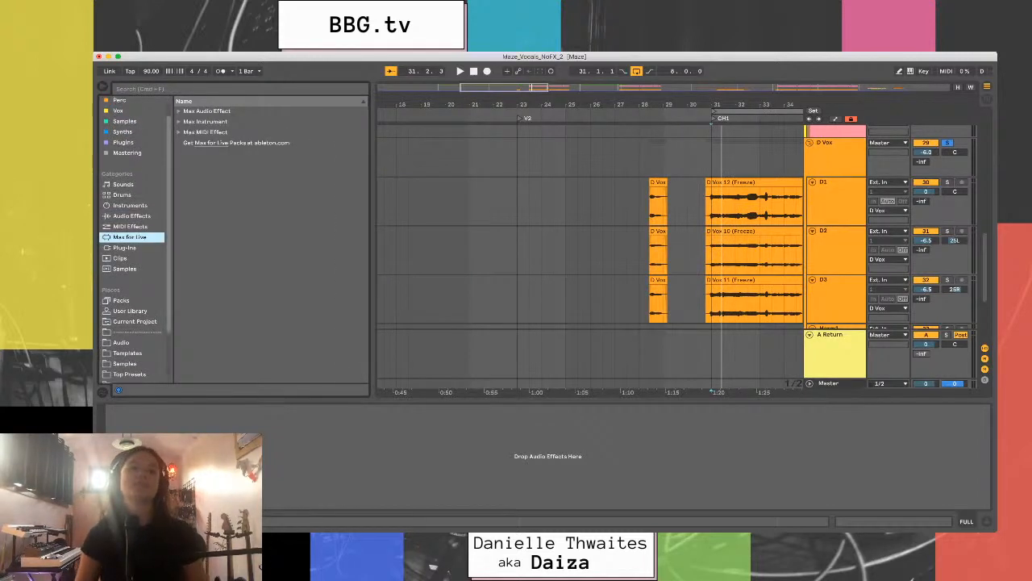
left_click(179, 112)
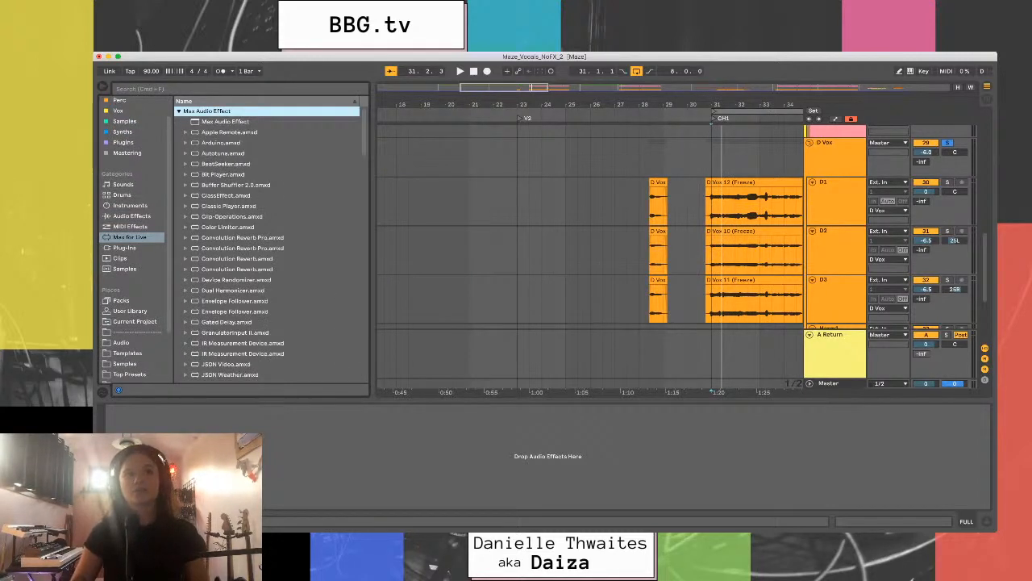
left_click(241, 237)
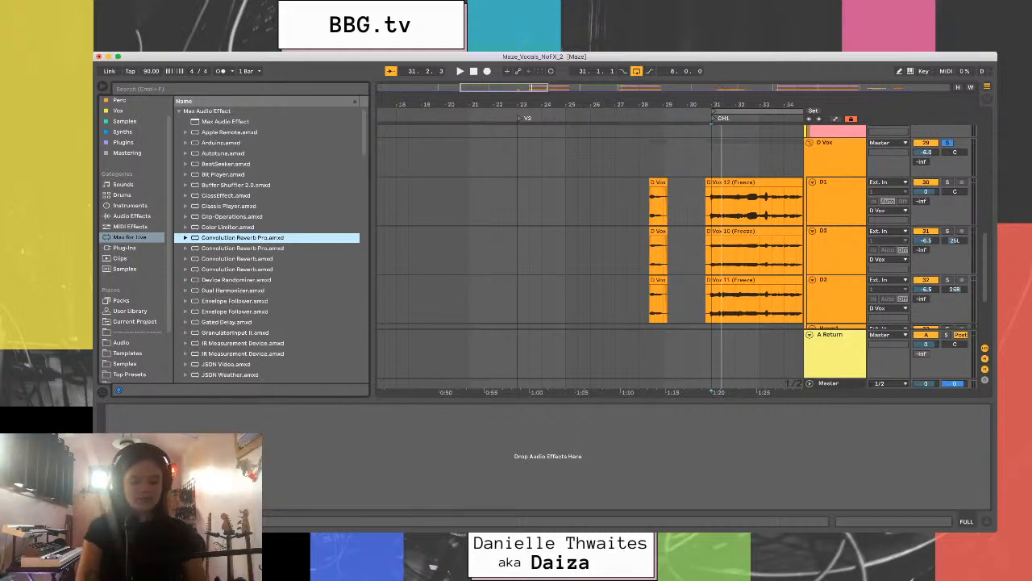
key("Return")
key("super+alt+b")
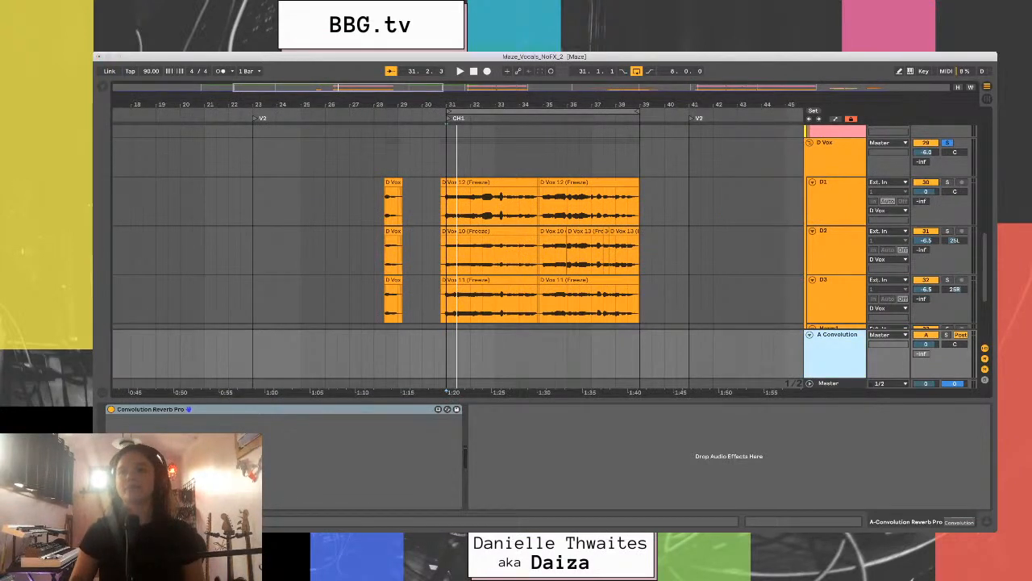
- Fold the A Convolution return track and the Outro VOX group in the Arrangement
left_click(810, 335)
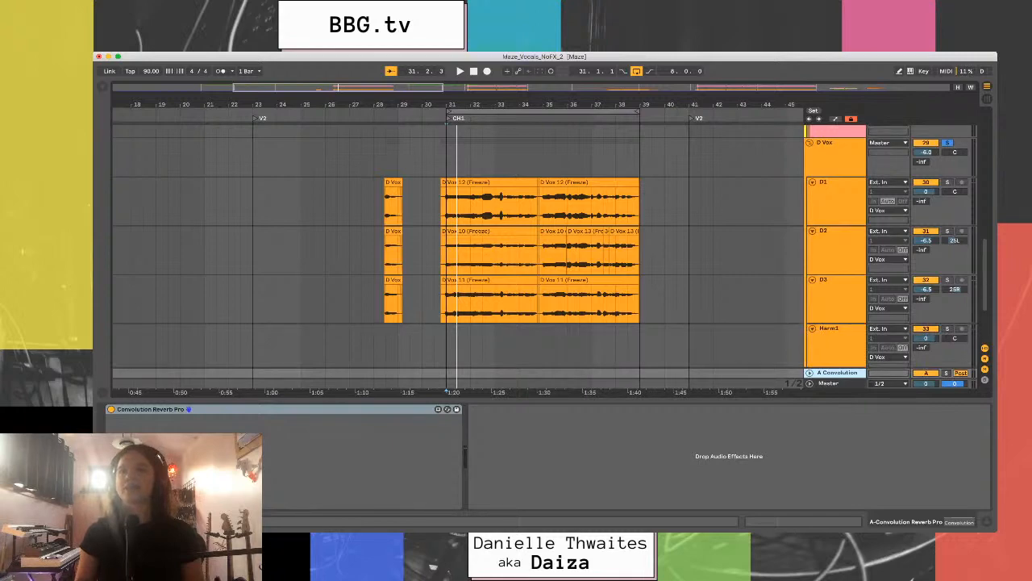
scroll(548, 242, "up", 1)
scroll(459, 242, "up", 5)
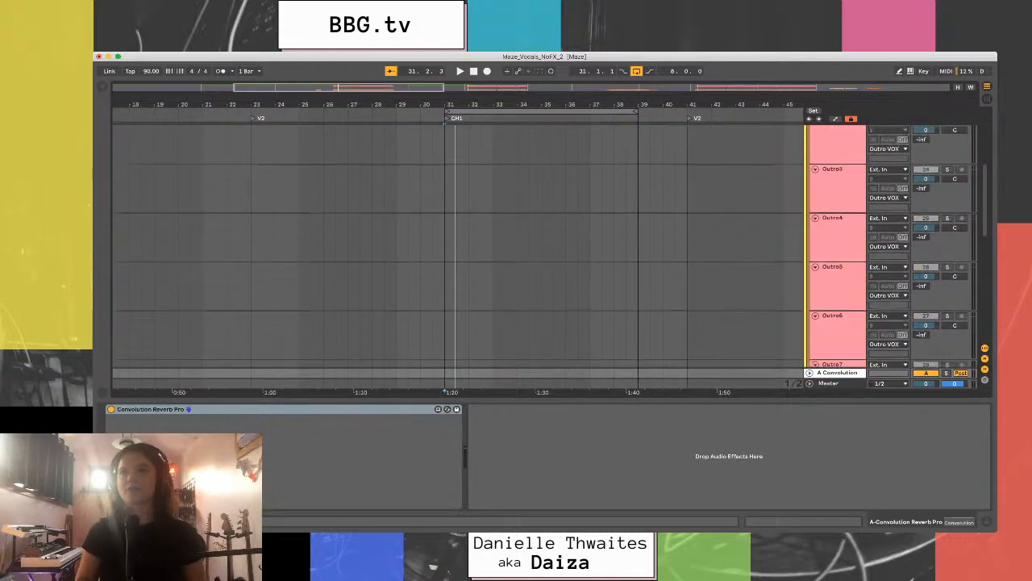
scroll(459, 242, "up", 3)
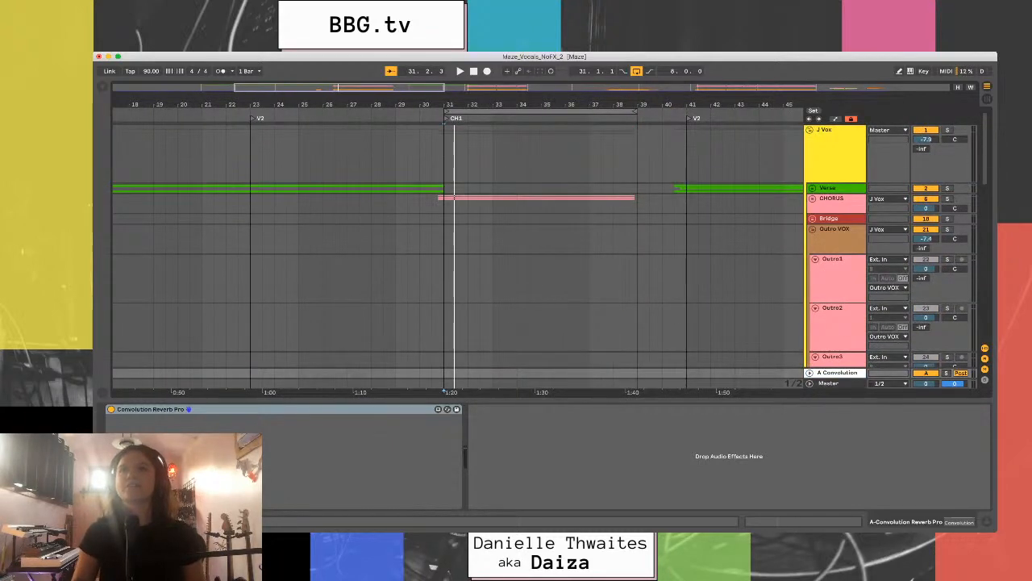
left_click(812, 229)
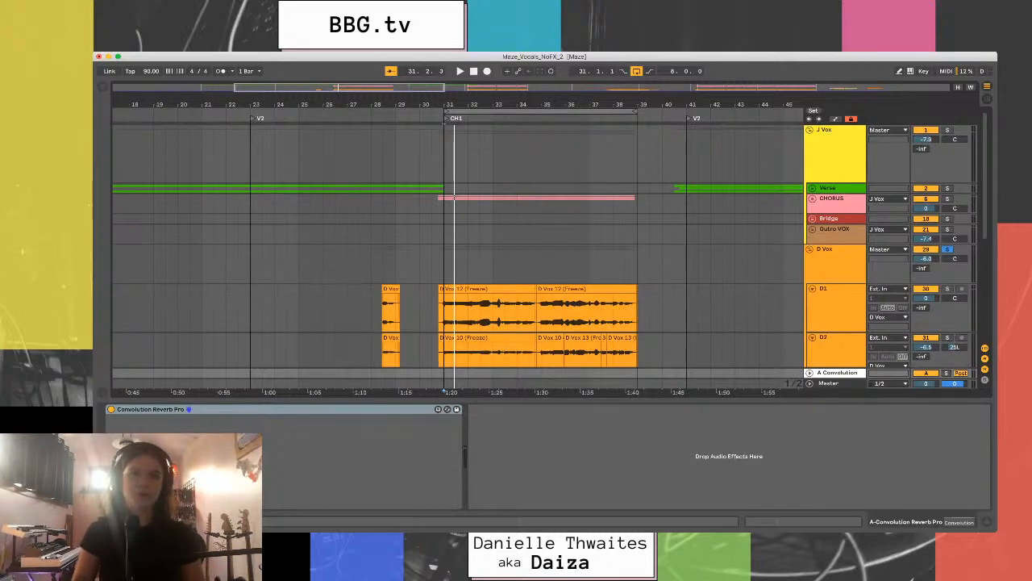
- Unfold and solo the CHORUS group and select the CH Lead vocal from 31.1.1 to 31.1.2
left_click(812, 199)
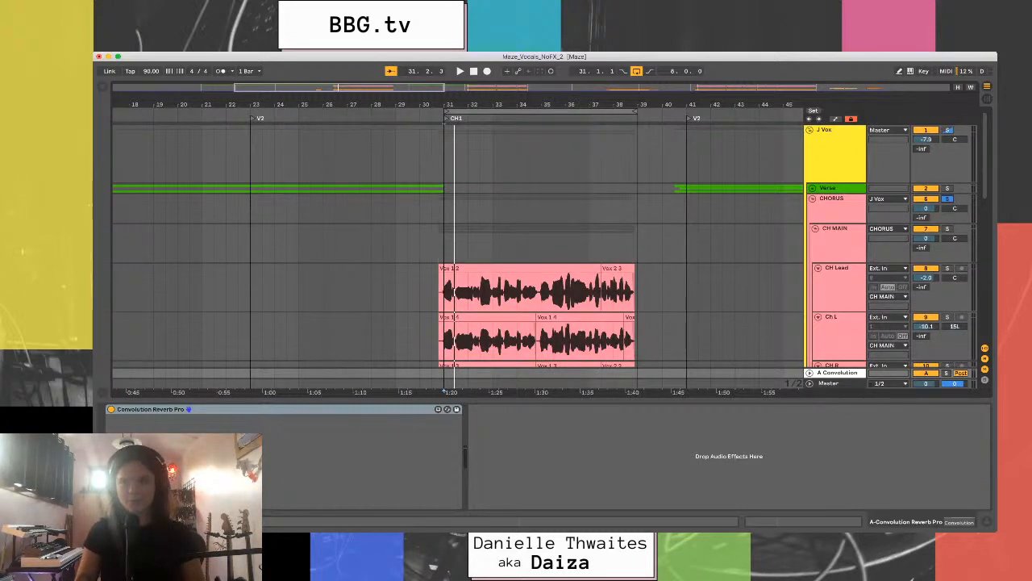
left_click(444, 244)
left_click(837, 373)
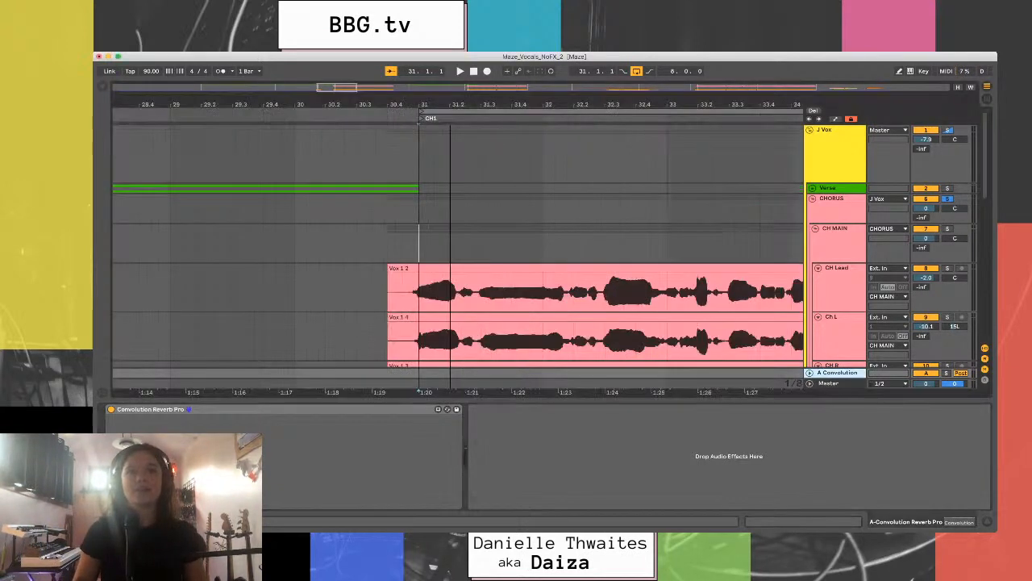
key("plus")
key("plus")
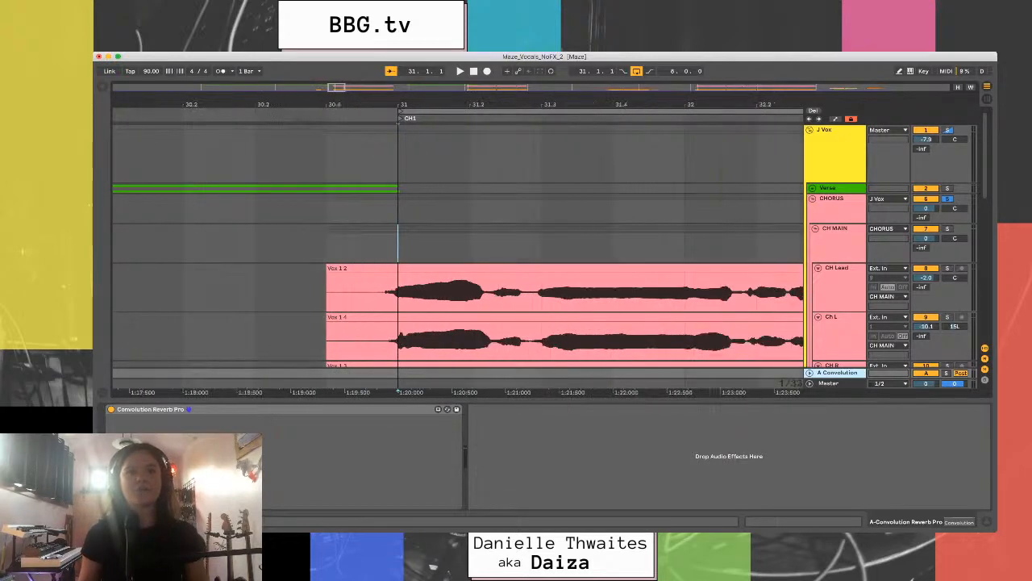
left_click_drag(398, 295, 425, 294)
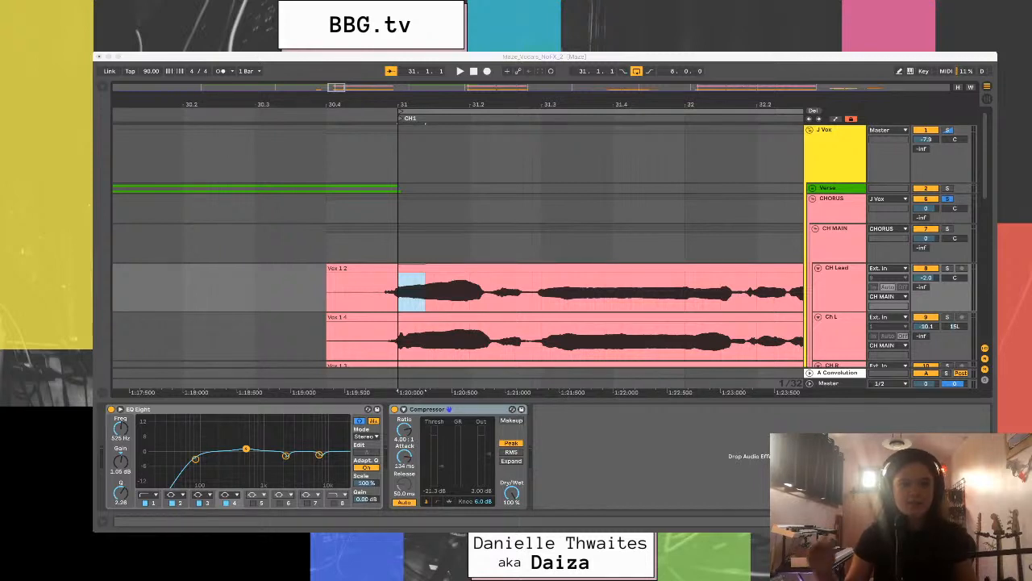
- Bring back the A Convolution return track's devices and select its Convolution Reverb Pro
key("super+Tab")
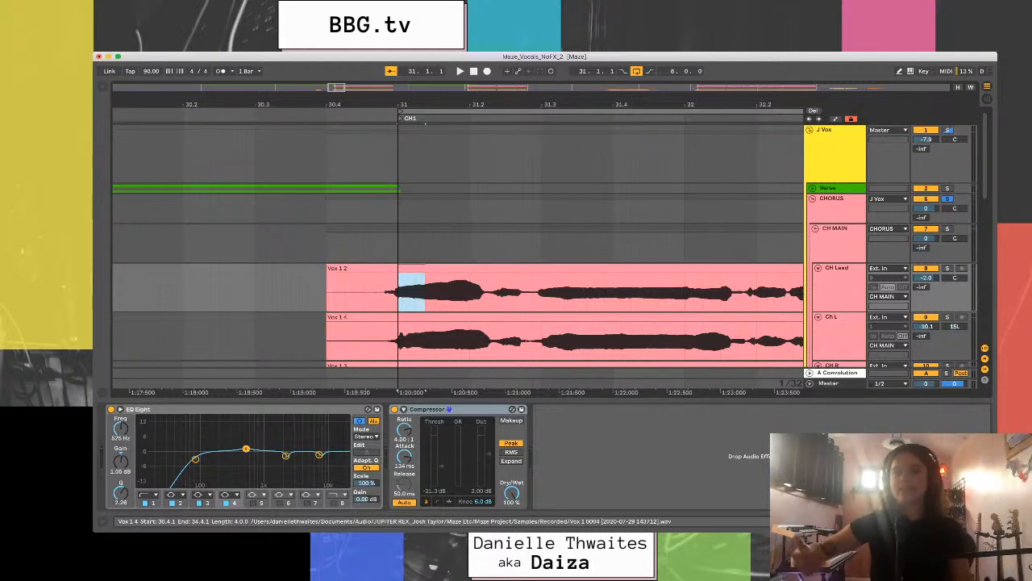
left_click(837, 373)
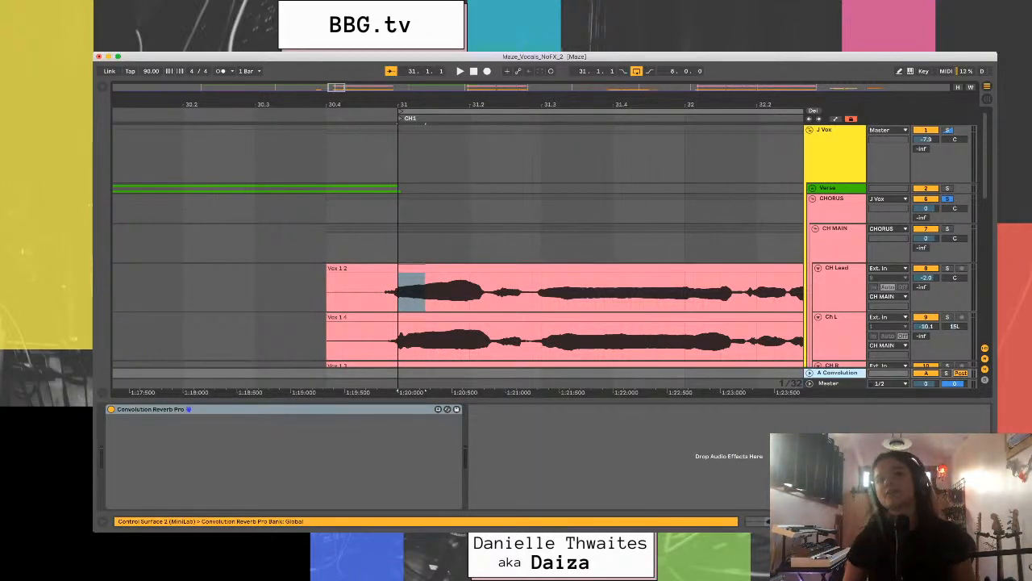
scroll(409, 291, "down", 5)
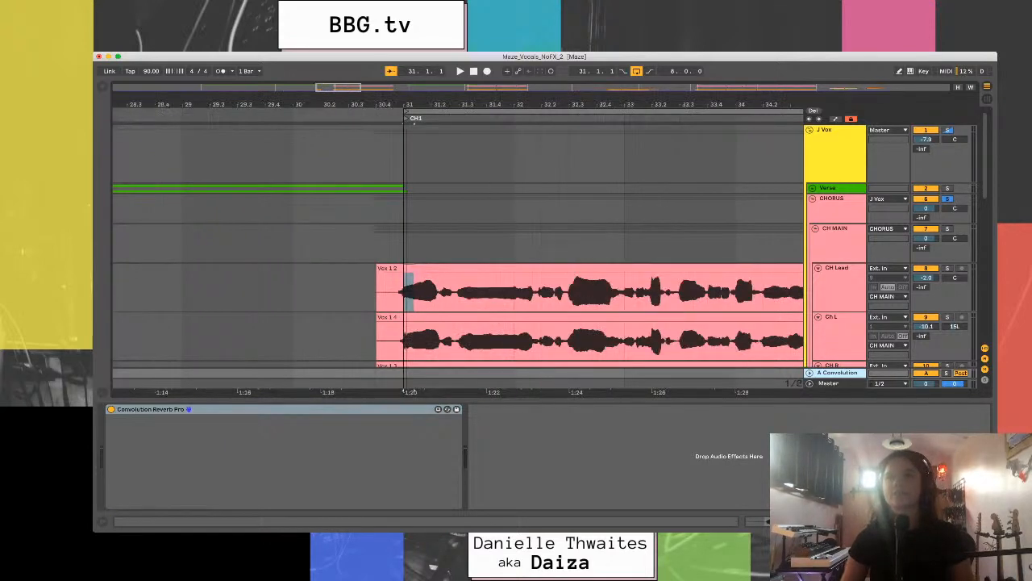
key("space")
left_click_drag(418, 104, 385, 104)
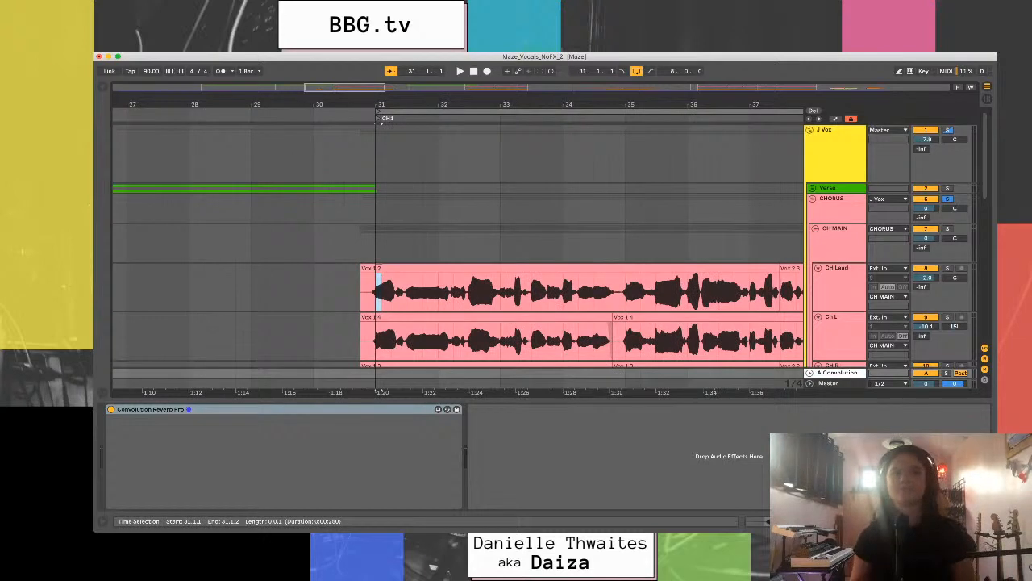
key("super+Tab")
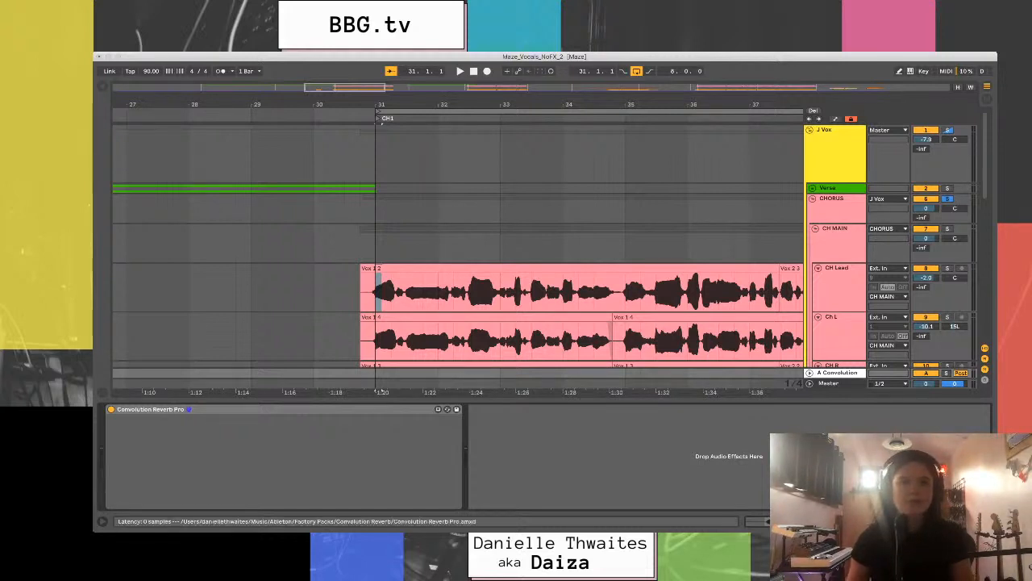
left_click(613, 457)
left_click(612, 457)
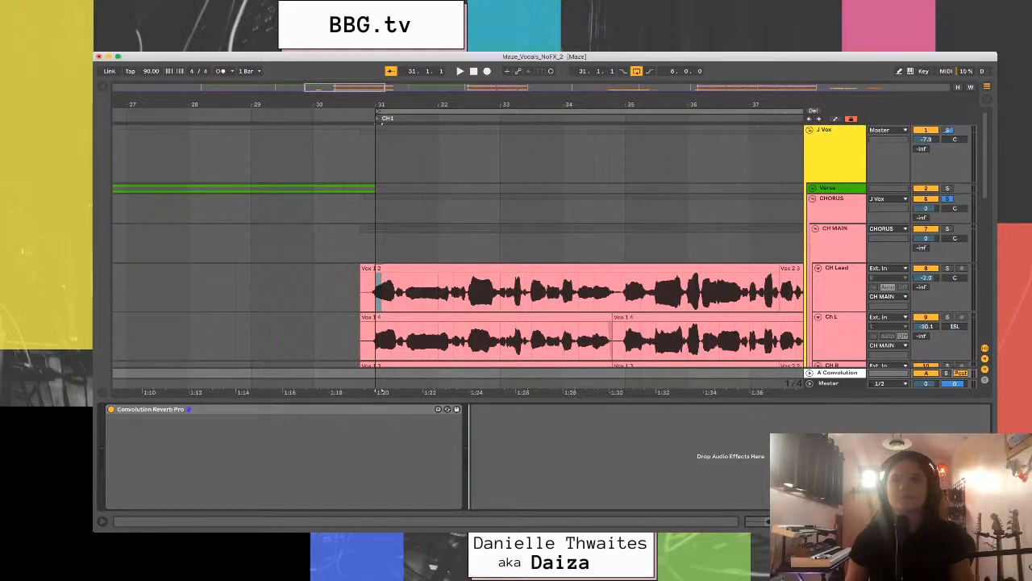
left_click(210, 409)
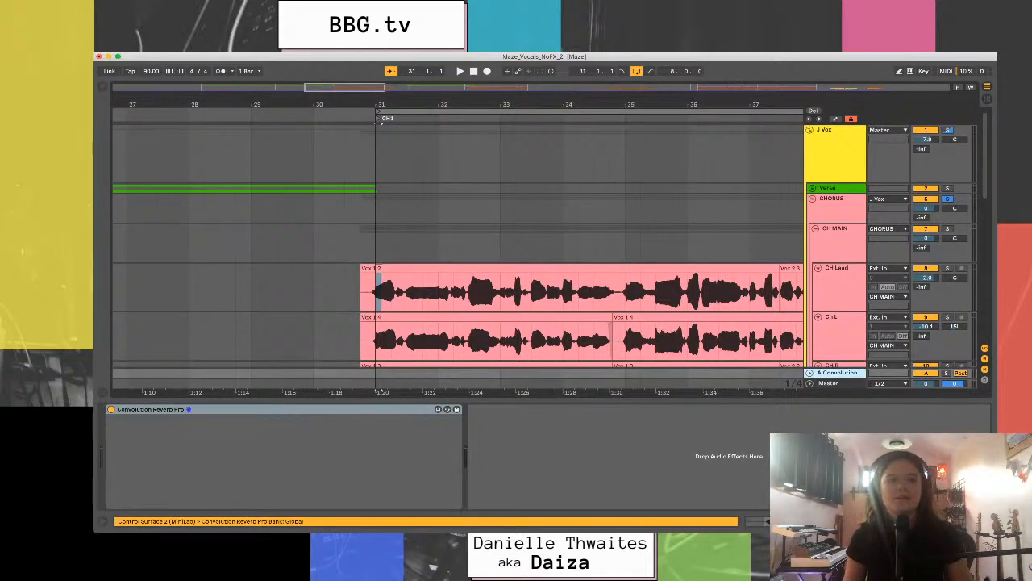
left_click(210, 409)
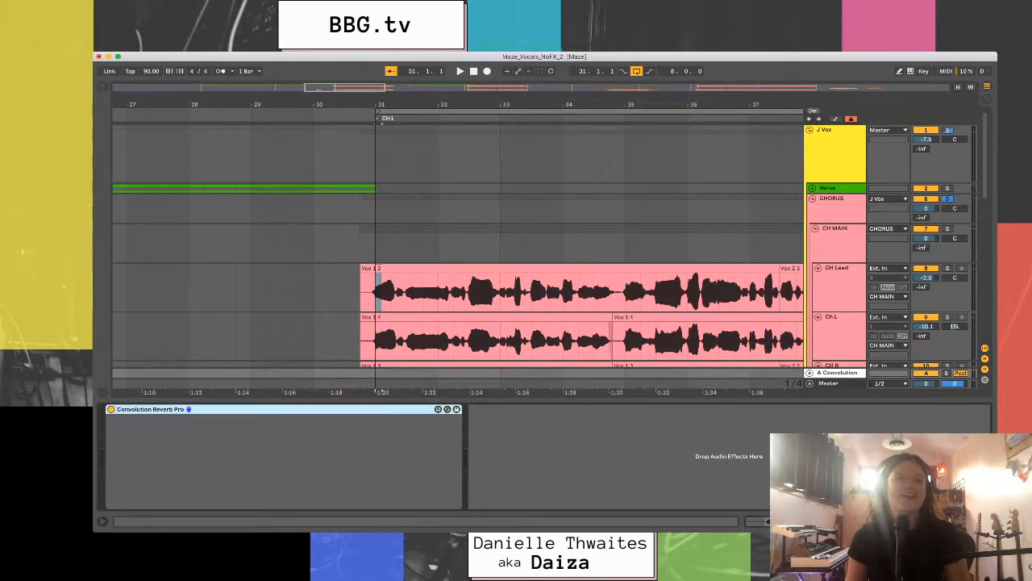
key("q")
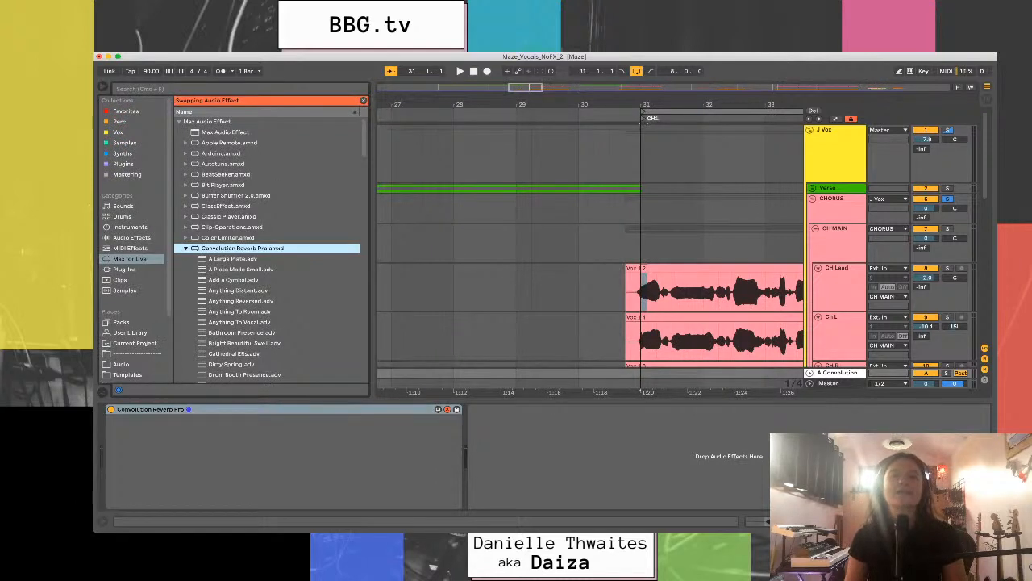
key("Left")
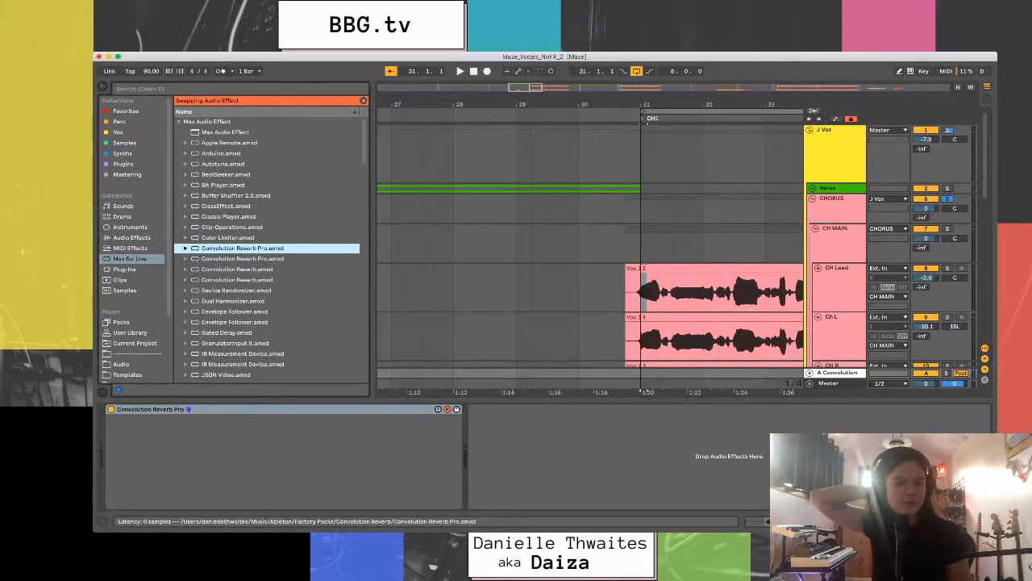
key("q")
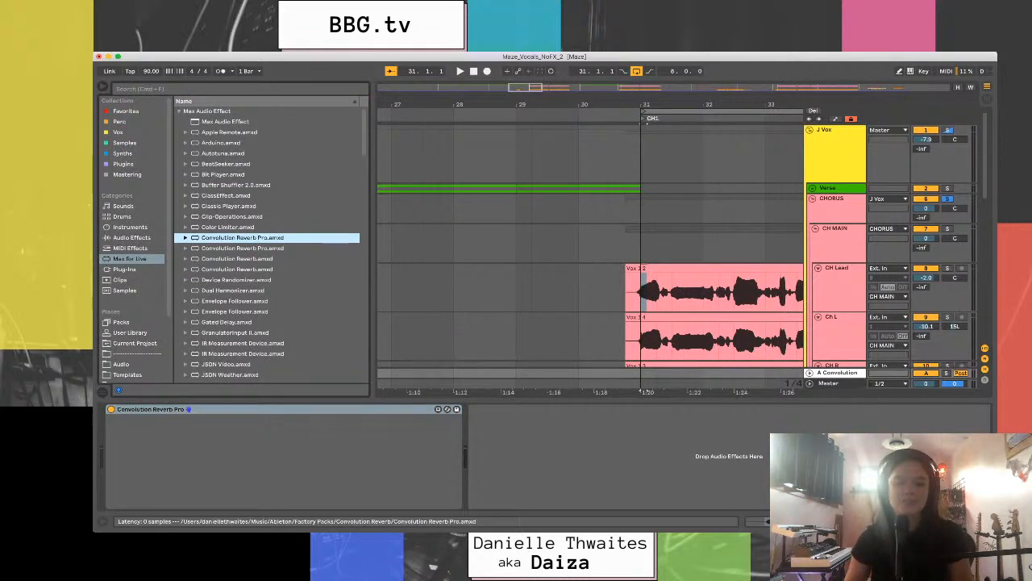
- Replace the Convolution Reverb Pro on the A return track with the stock Reverb audio effect
key("super+Tab")
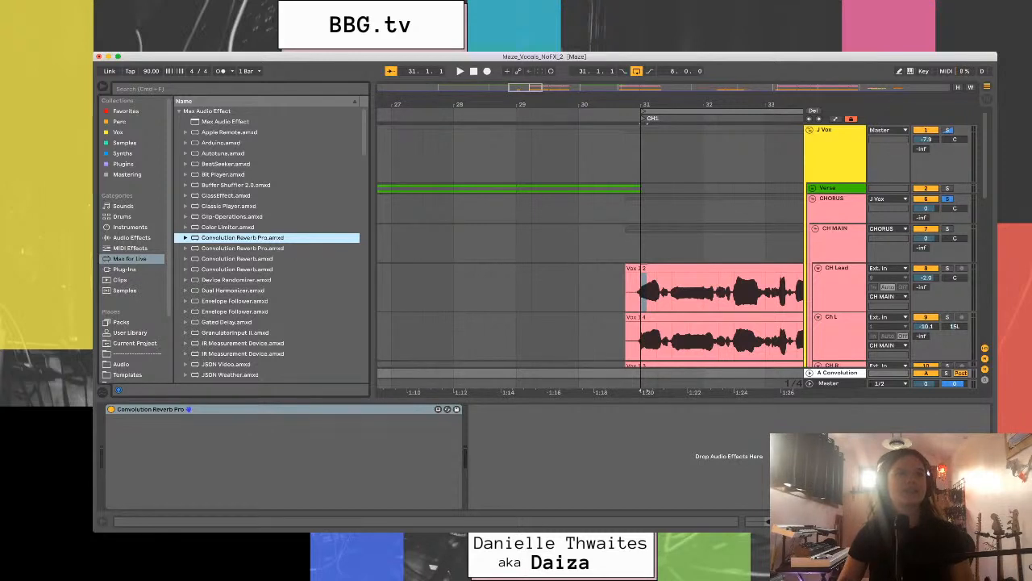
left_click(129, 228)
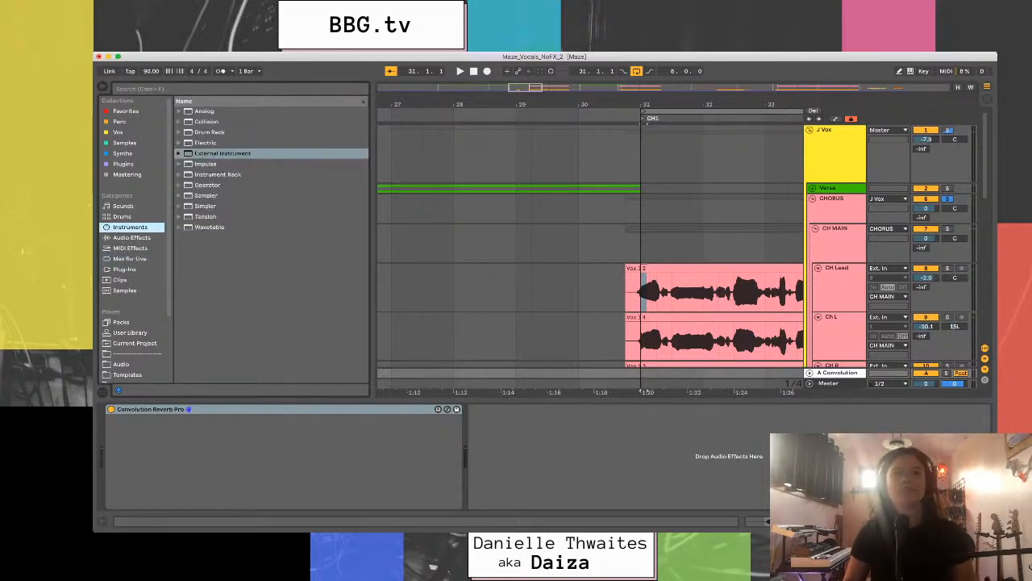
left_click(131, 238)
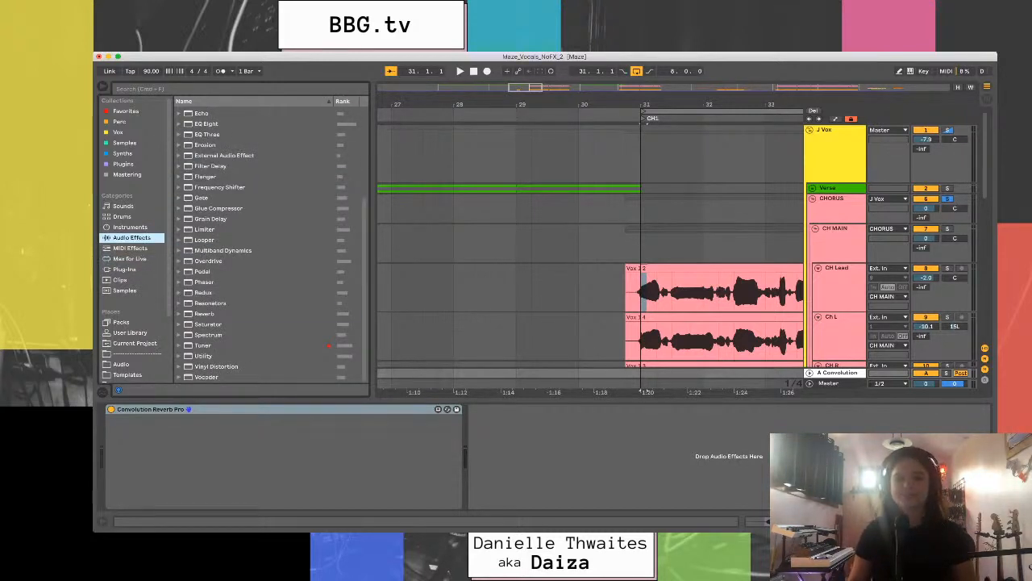
double_click(204, 314)
left_click(151, 409)
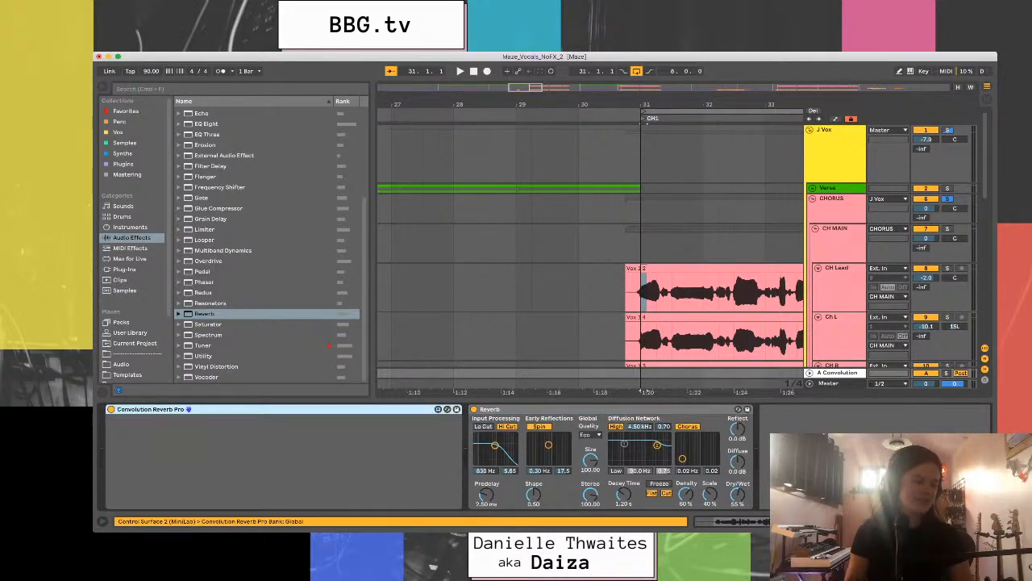
key("Delete")
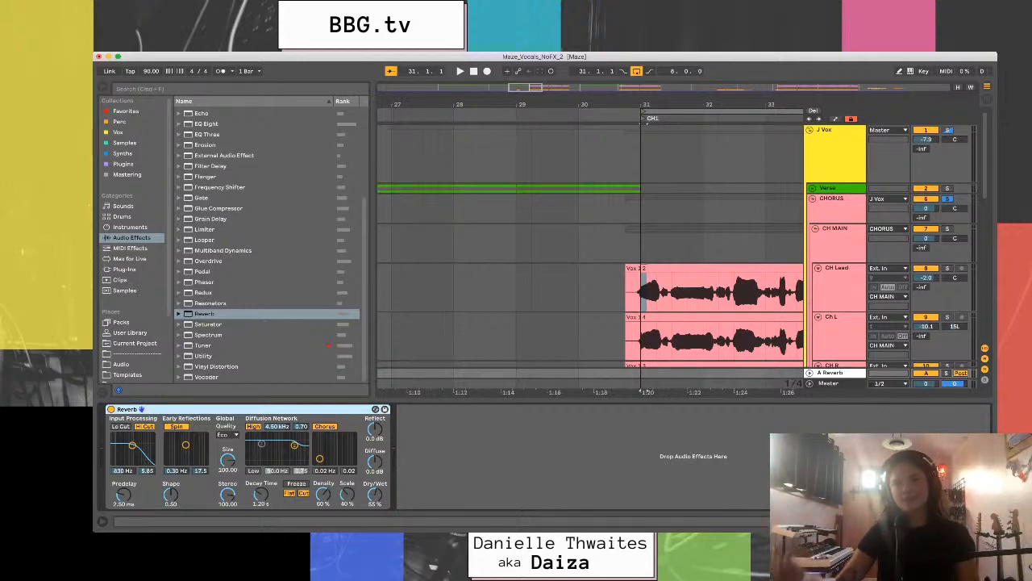
- Set the Reverb's Dry/Wet to 100%, Predelay to 3.97 ms and Decay Time to 2.52 s, with the browser hidden
left_click_drag(375, 494, 375, 452)
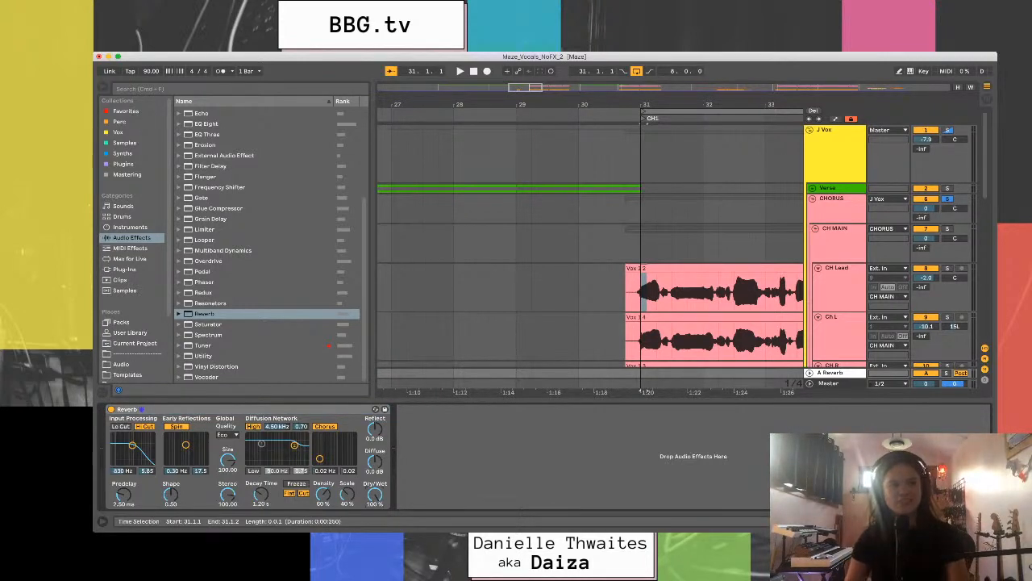
left_click_drag(123, 494, 123, 488)
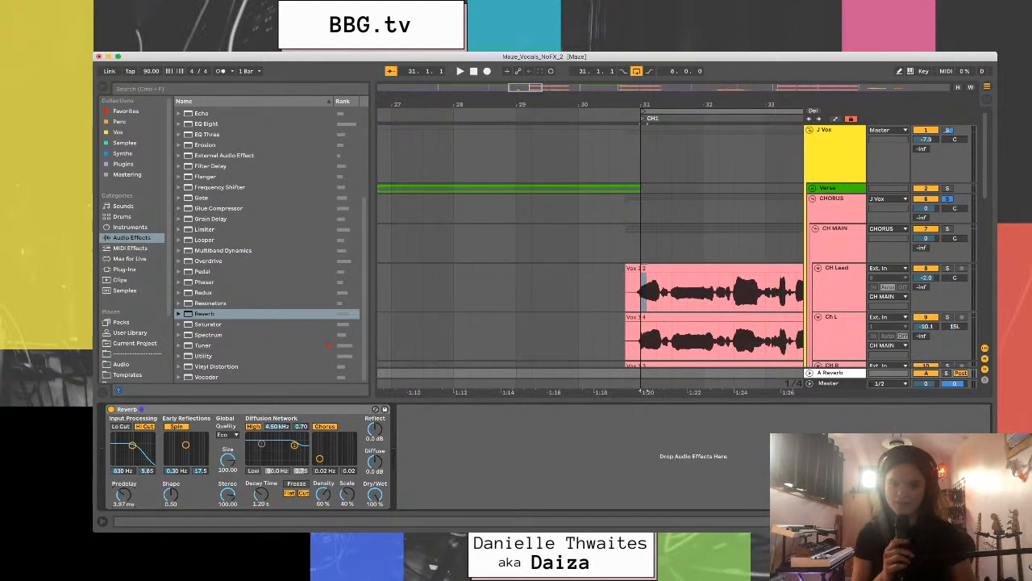
key("super+alt+b")
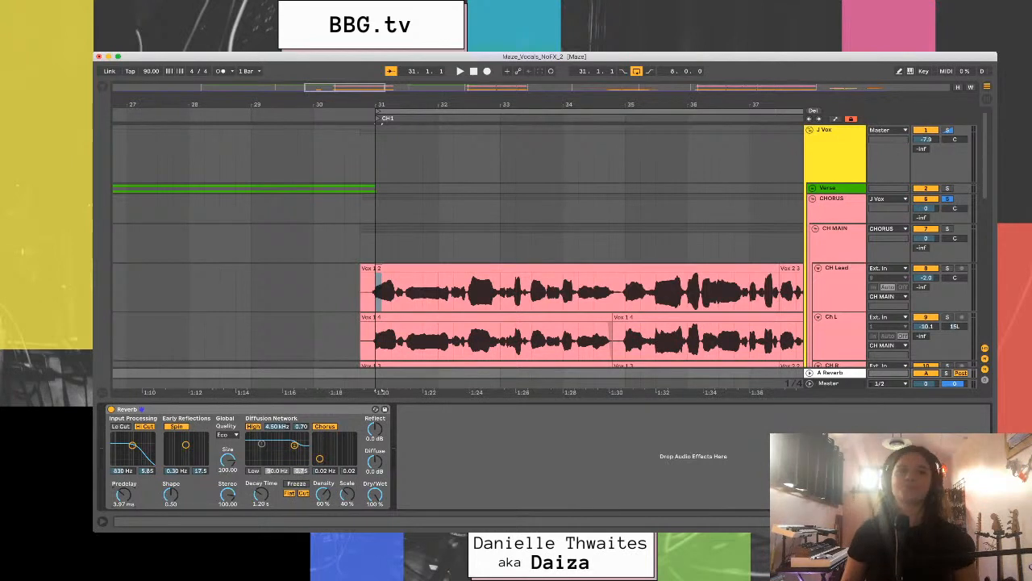
scroll(458, 282, "right", 1)
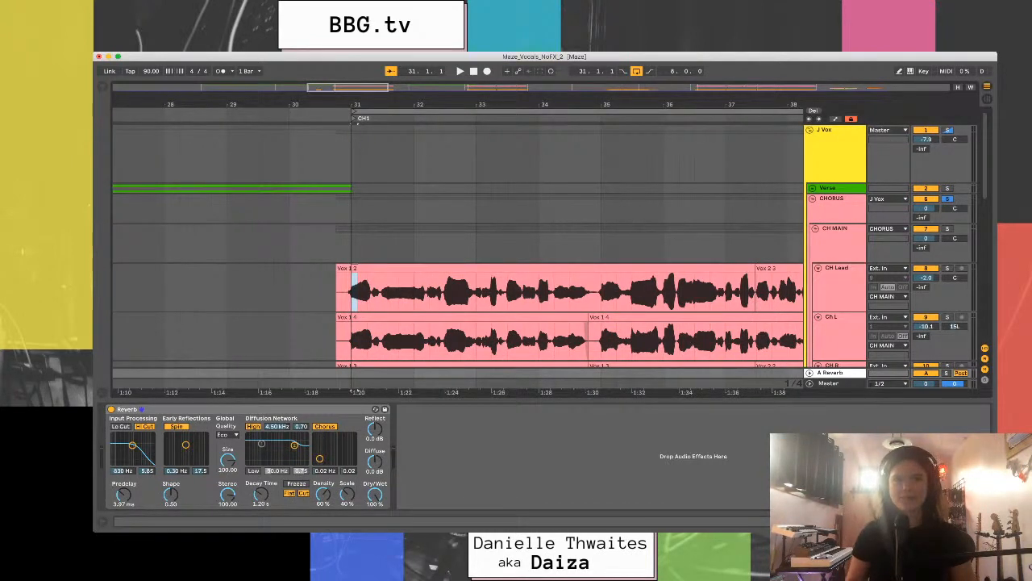
left_click_drag(260, 494, 261, 490)
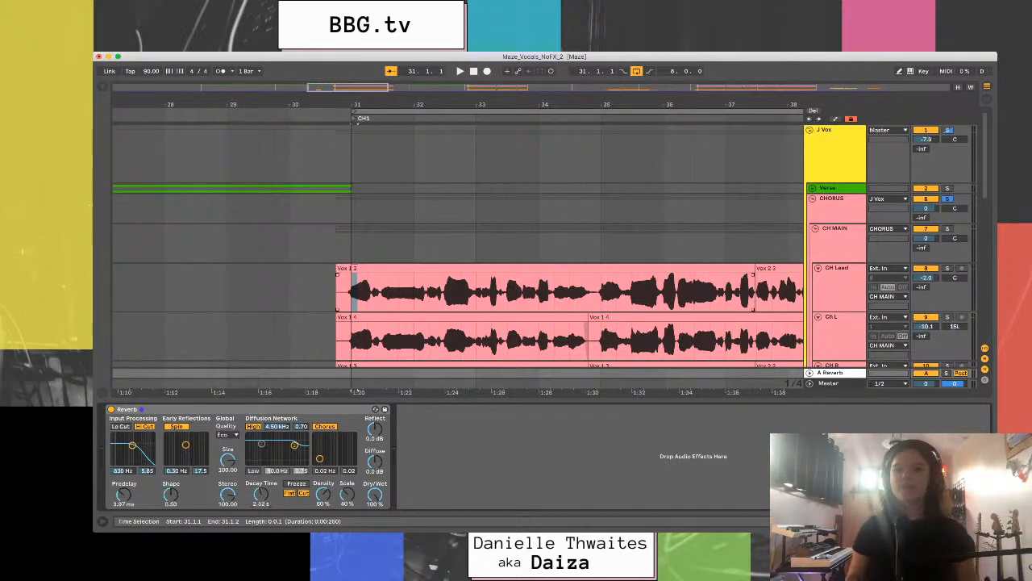
- Set the A-Reverb sends during playback from 31.1.1 to -18.7 dB on CH Lead, -10.3 dB on Ch L and -11.2 dB on CH R
left_click(353, 290)
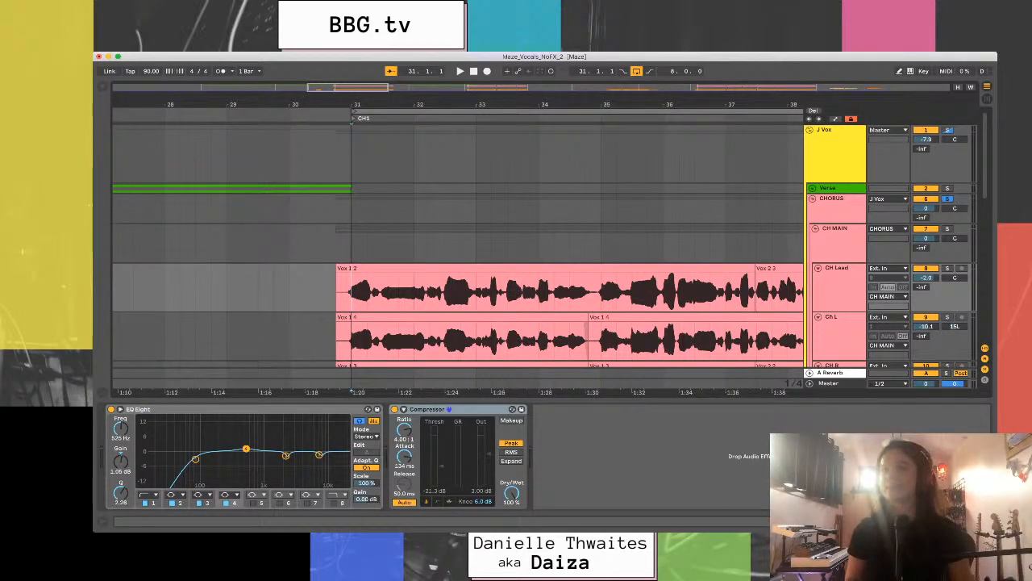
left_click(839, 280)
scroll(838, 281, "down", 2)
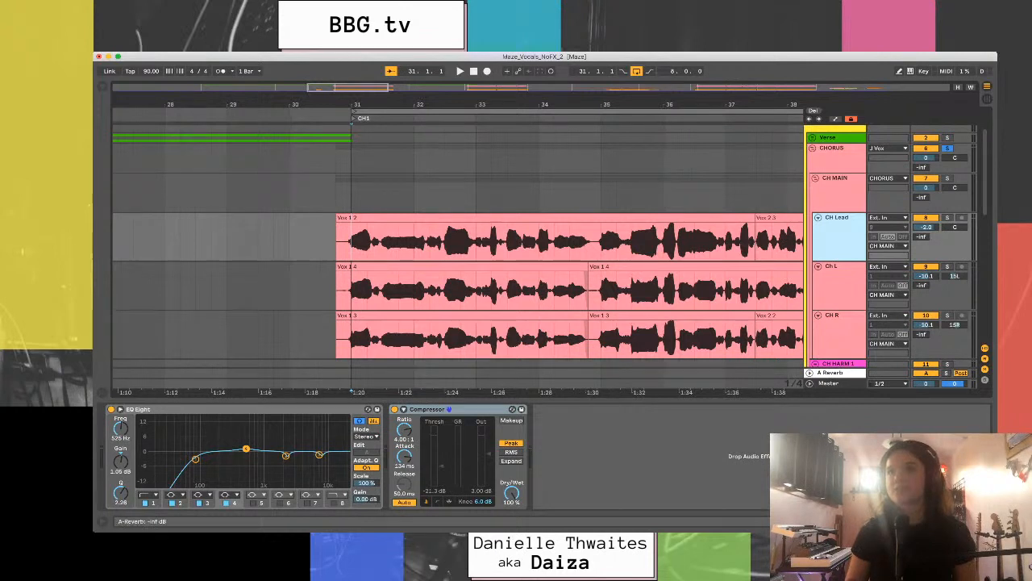
scroll(458, 290, "up", 1)
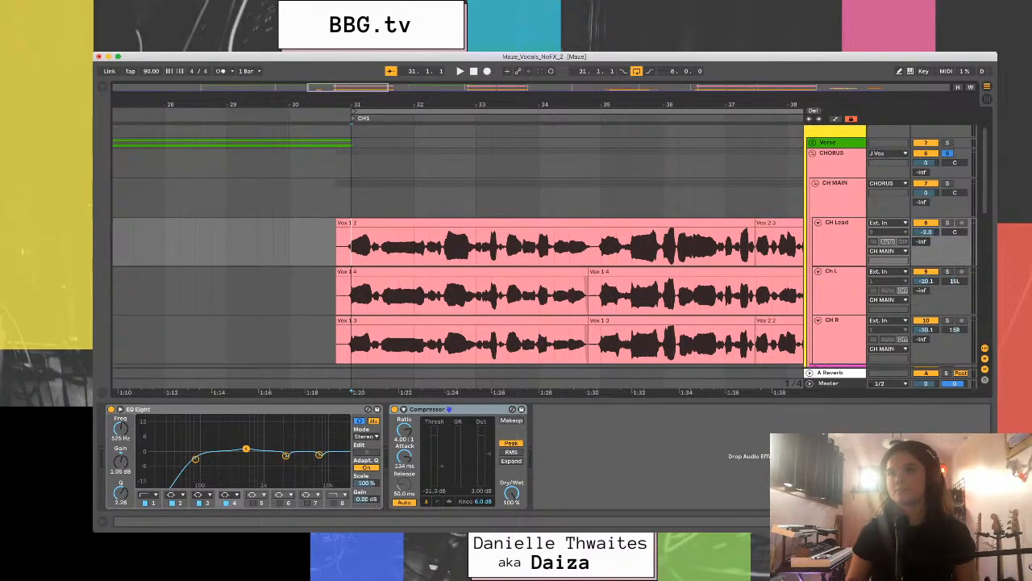
key("space")
left_click_drag(922, 241, 922, 239)
left_click_drag(922, 290, 922, 254)
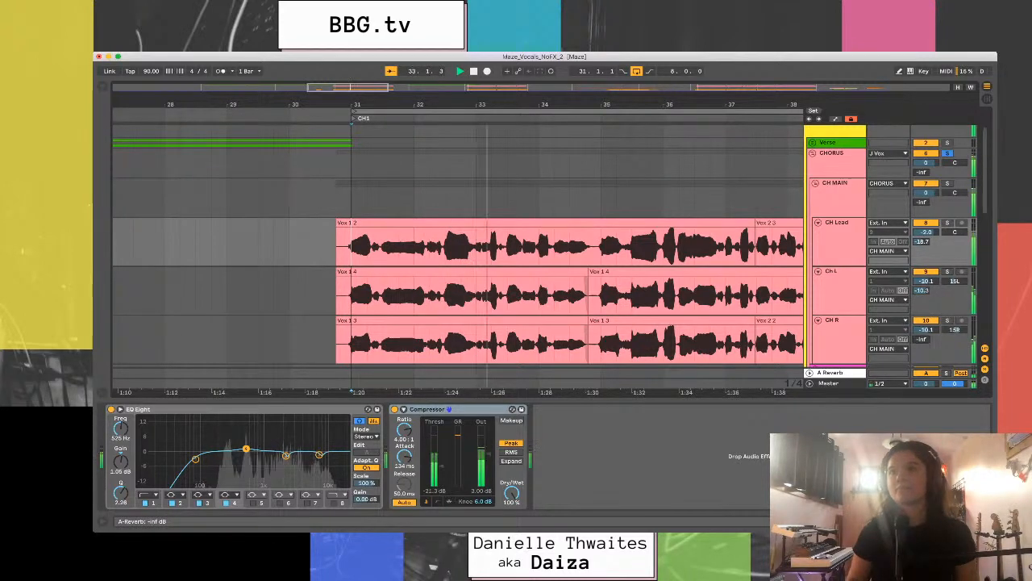
left_click_drag(922, 340, 921, 304)
key("space")
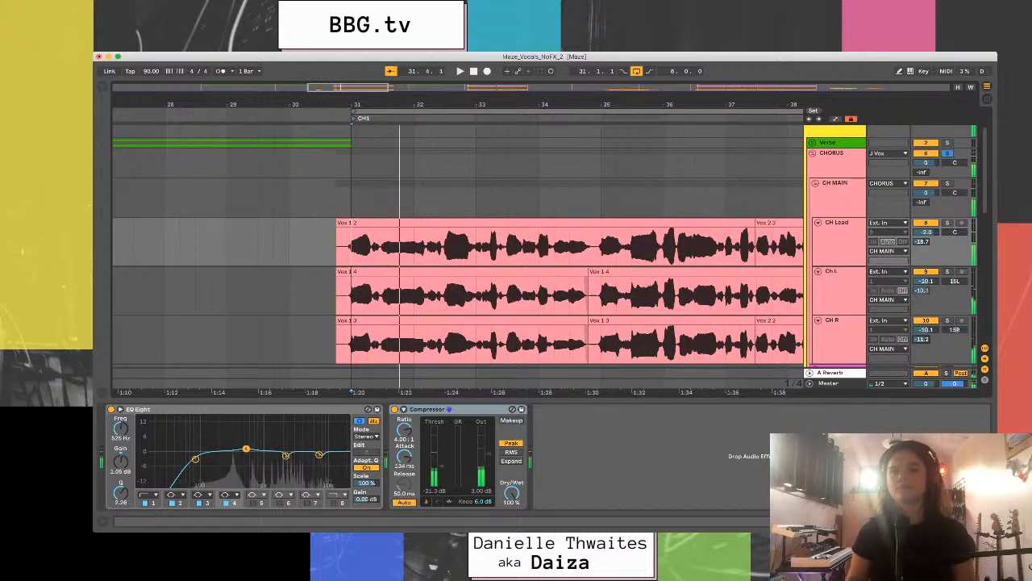
- Audition the CH Lead vocal soloed from 31.1.1 and lower its A-Reverb send to -22.8 dB
key("space")
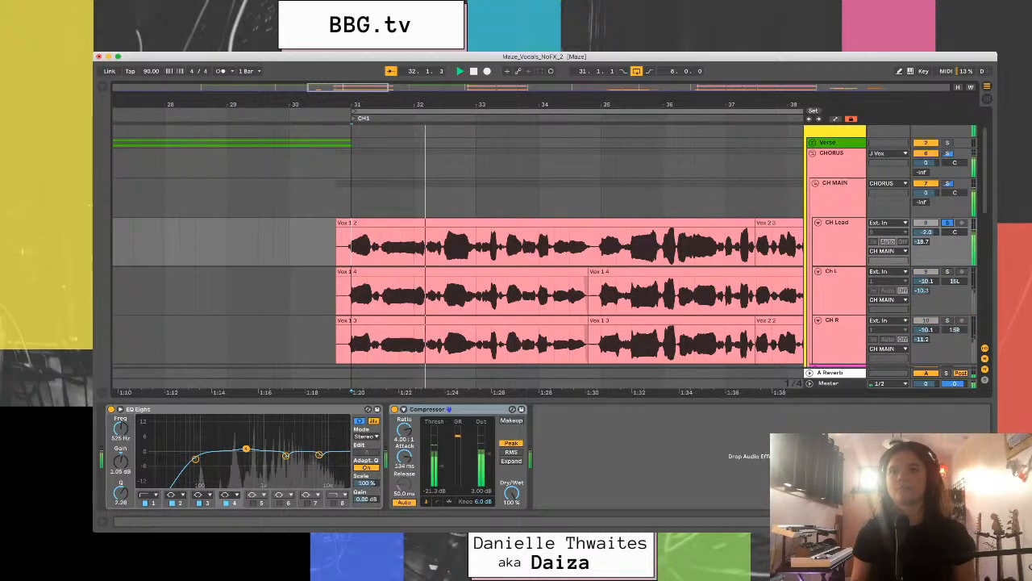
key("space")
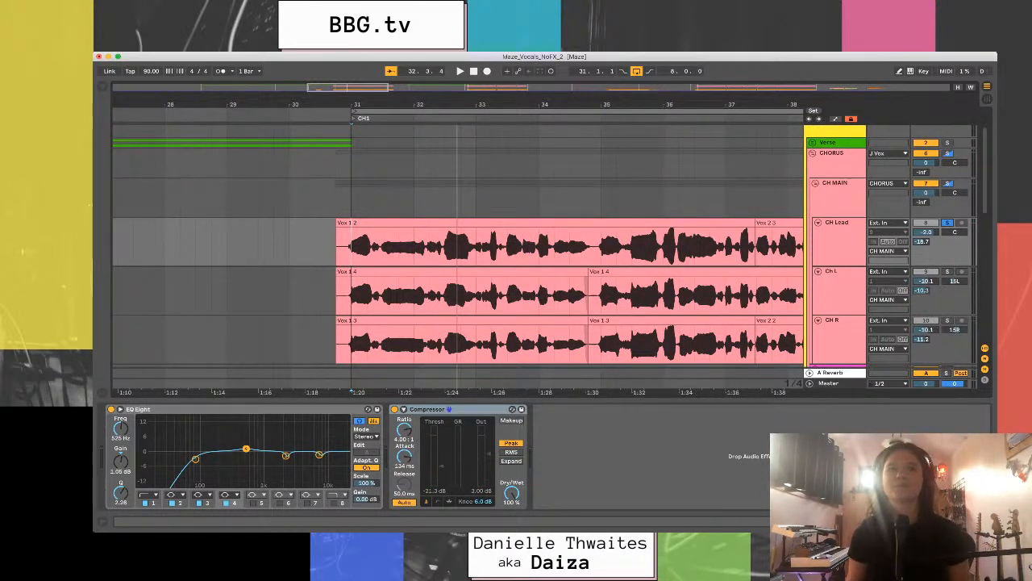
left_click(351, 247)
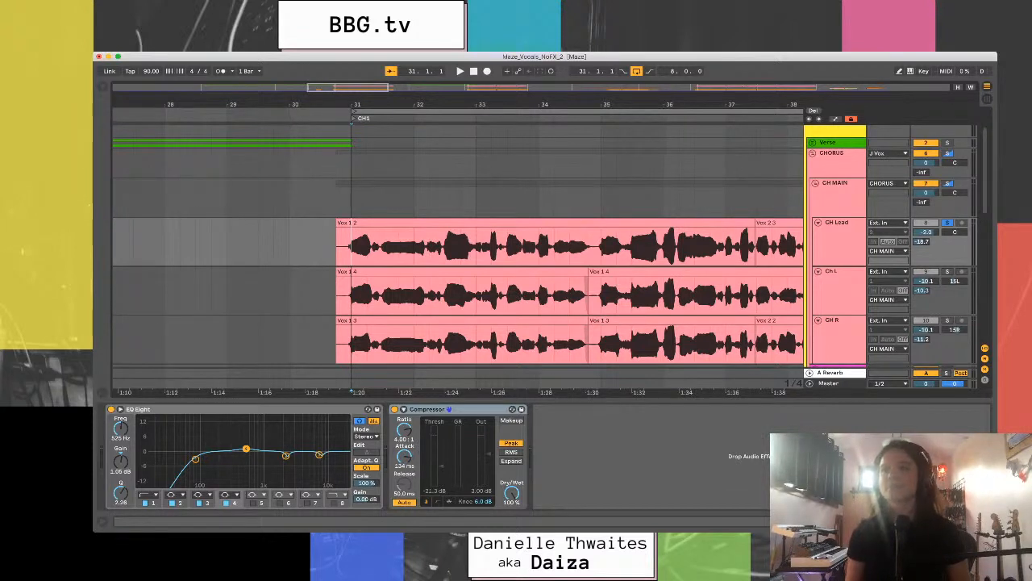
key("space")
key("space")
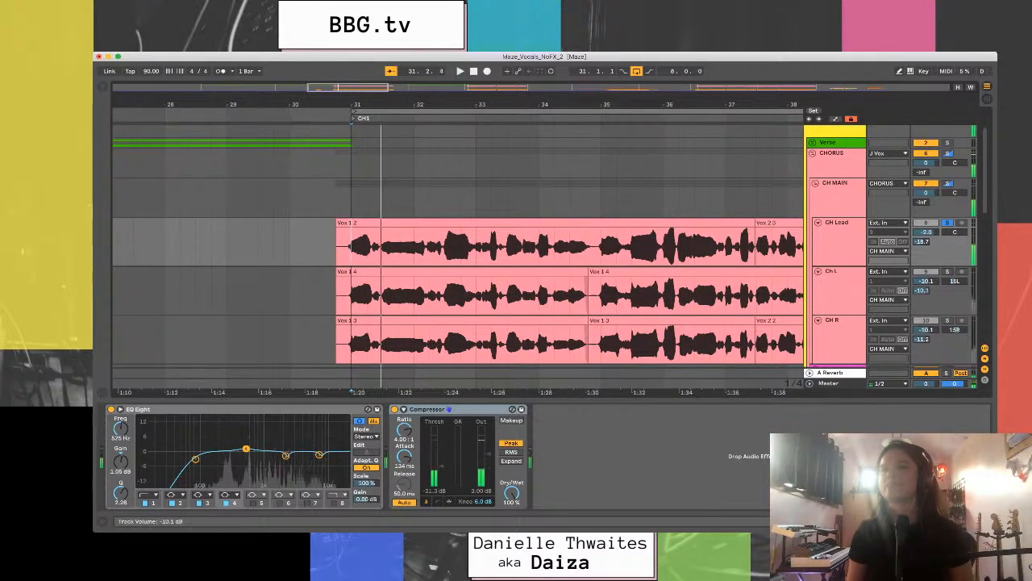
left_click_drag(922, 241, 922, 250)
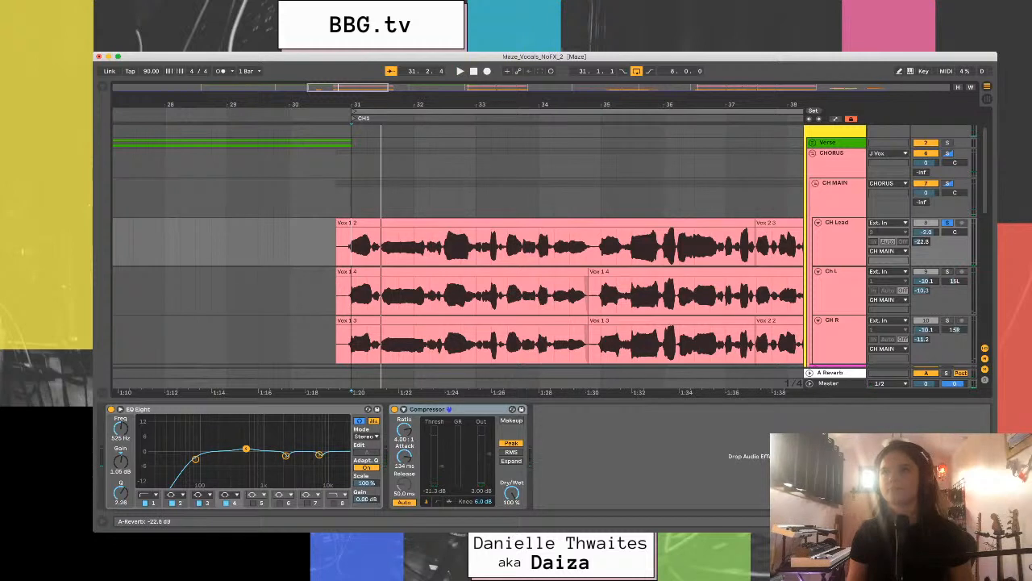
key("space")
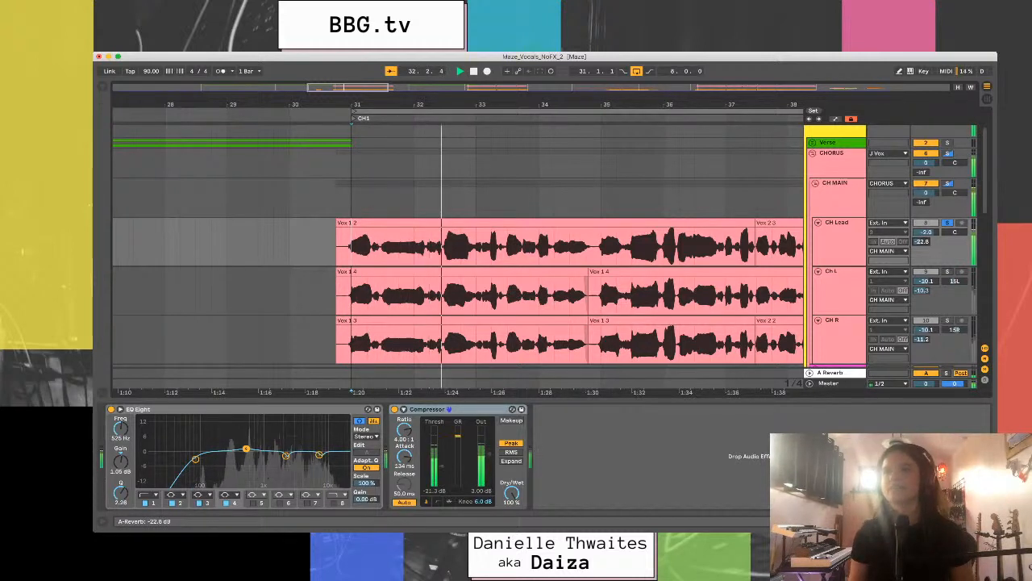
key("space")
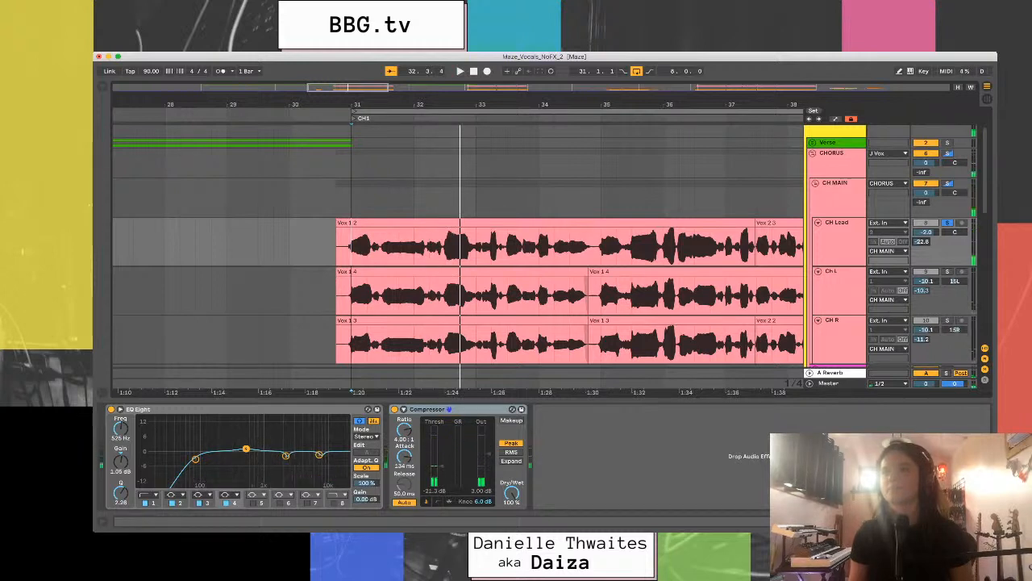
- Solo Ch L and CH R during playback and lower their A-Reverb sends to -15.0 dB and -15.6 dB
left_click(948, 271)
key("space")
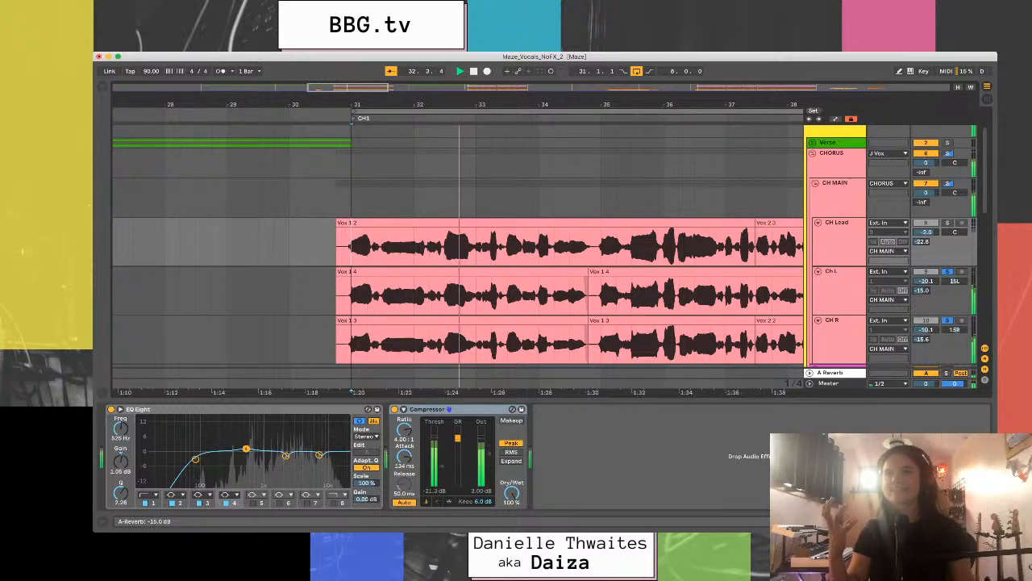
key("space")
key("space")
key("space")
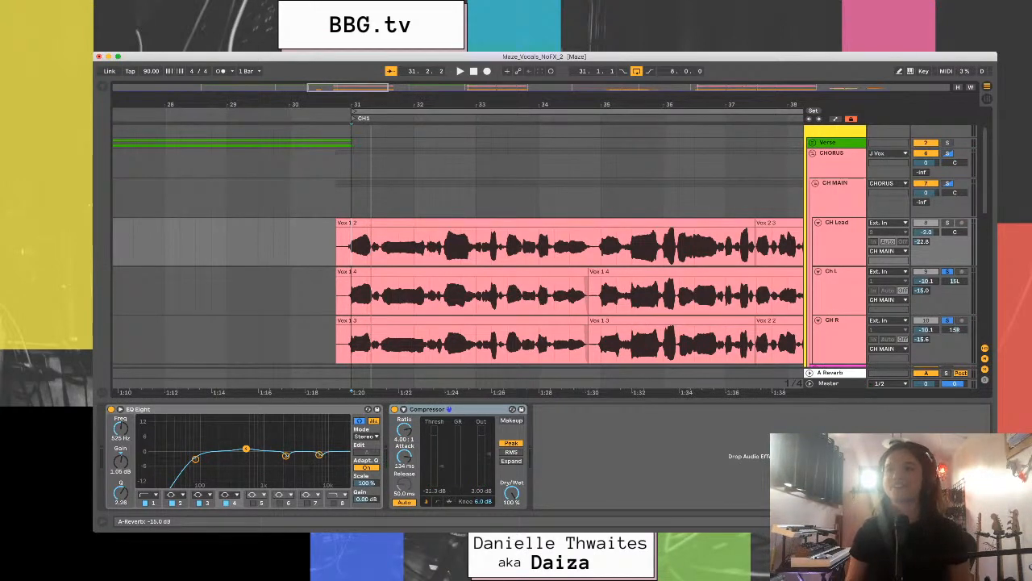
- Set the D Vox group's A-Reverb send to -12.5 dB while listening to the chorus
scroll(460, 242, "down", 5)
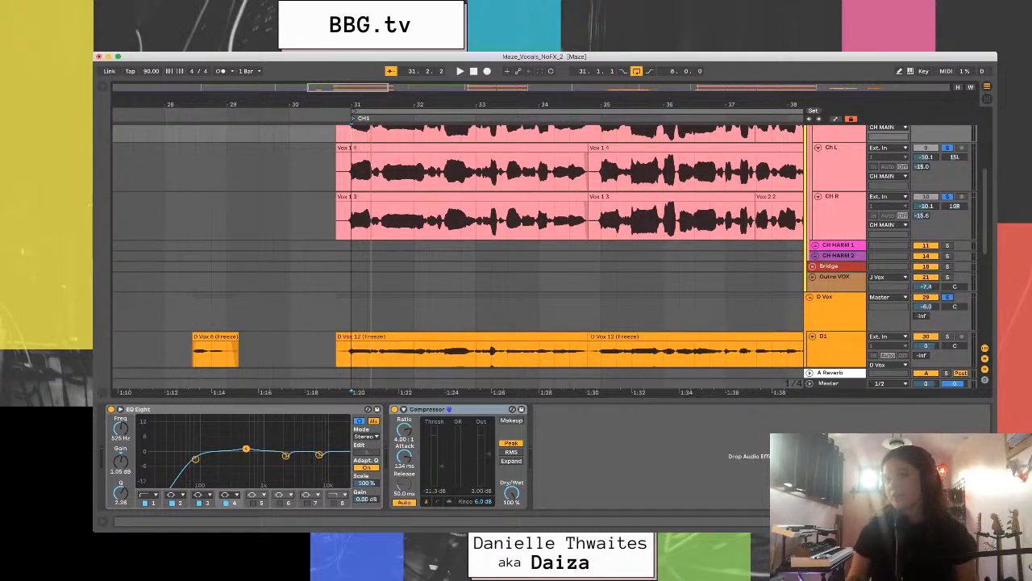
scroll(460, 242, "down", 3)
scroll(459, 242, "down", 2)
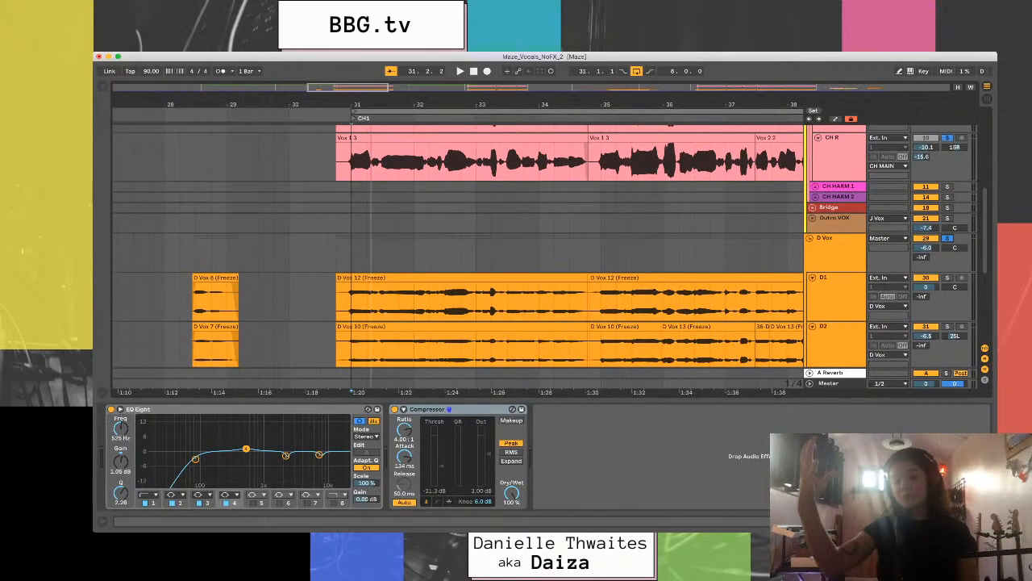
left_click(835, 239)
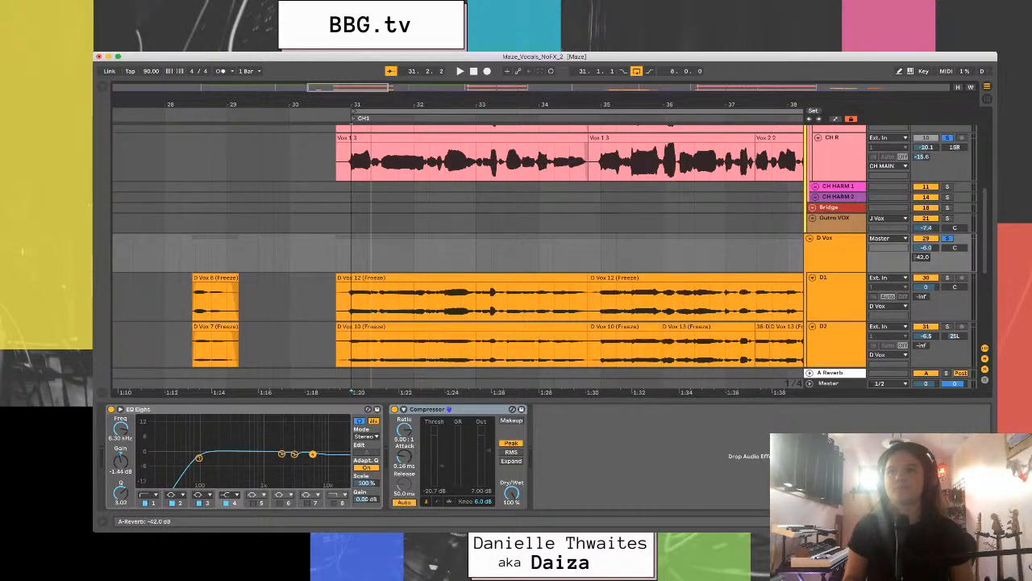
key("space")
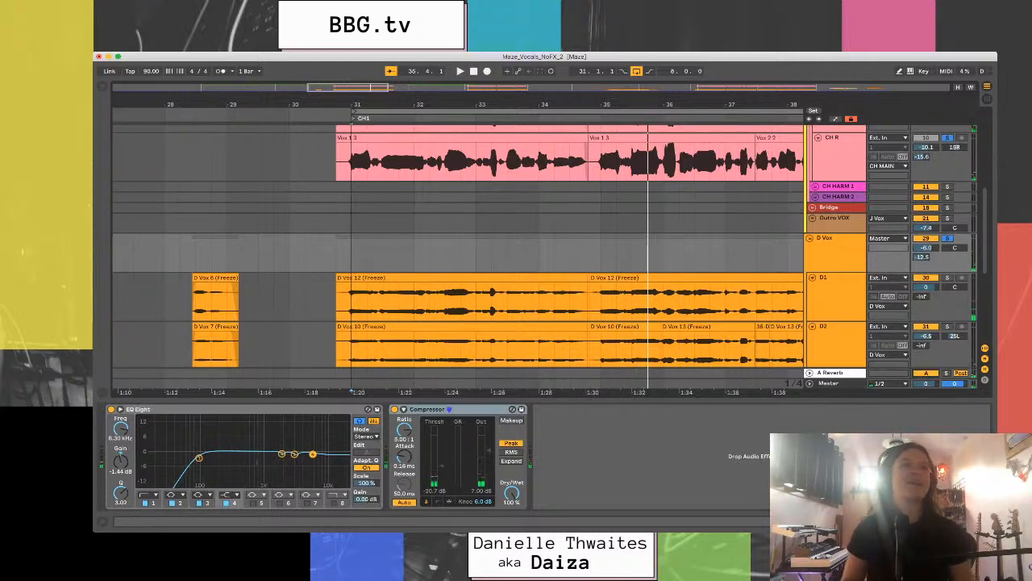
- Add EQ Eight after the Reverb on the A return track and hide the browser
double_click(831, 372)
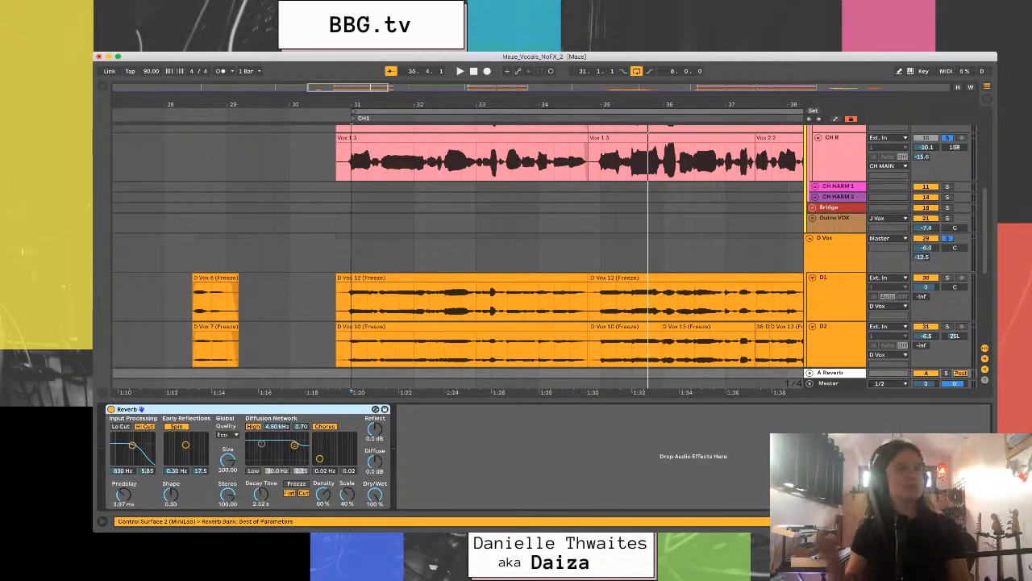
key("alt+super+b")
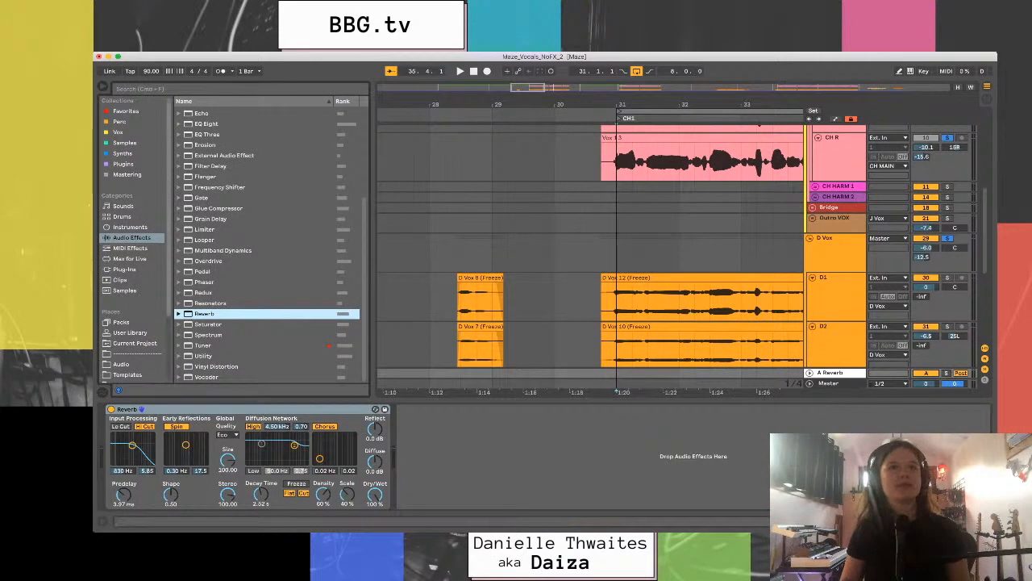
left_click_drag(207, 124, 467, 452)
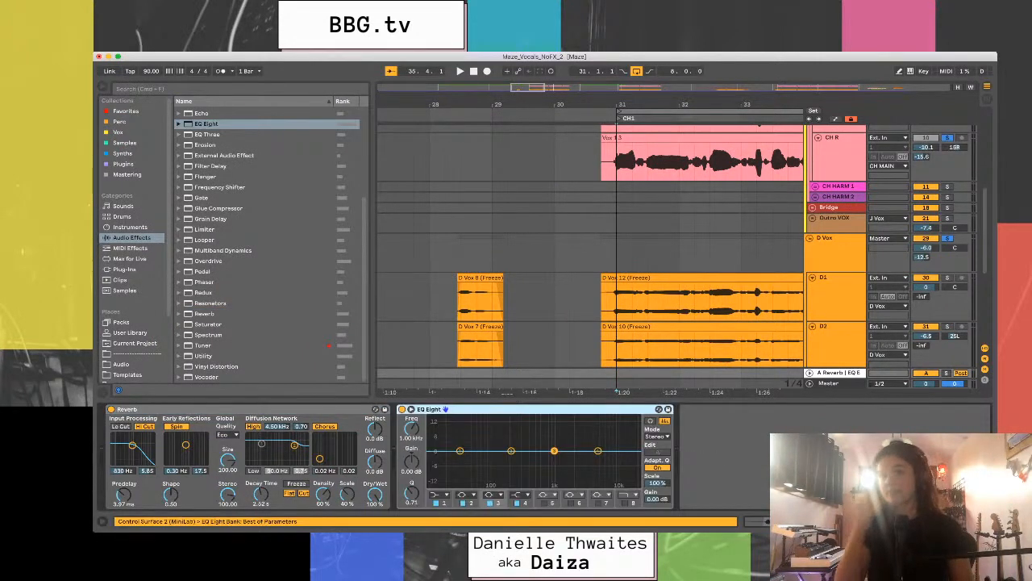
key("alt+super+b")
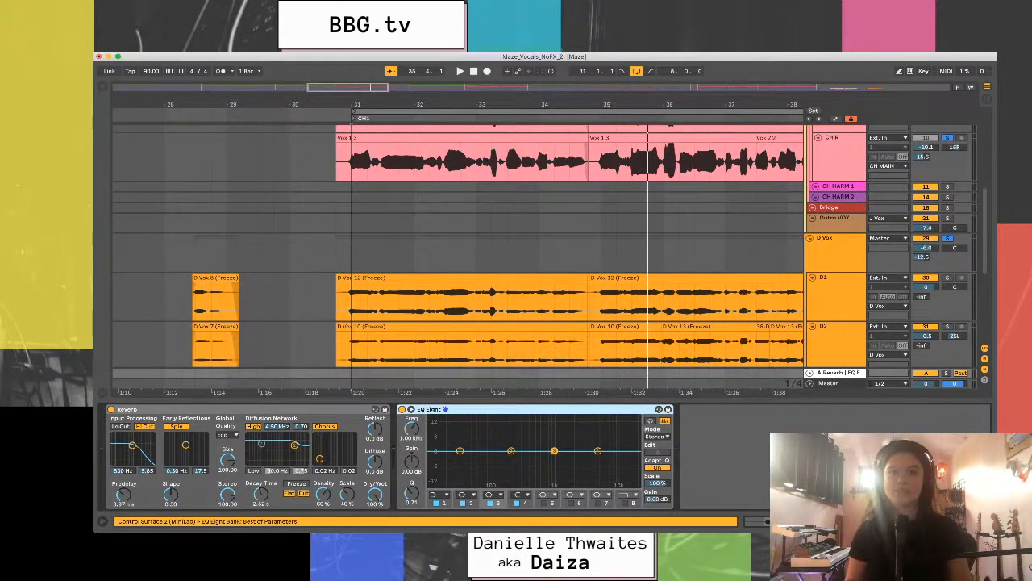
- Turn off the Reverb's Hi Cut and shape EQ Eight with a band 1 low cut at 435 Hz, Q 0.75, and band 2 off
key("space")
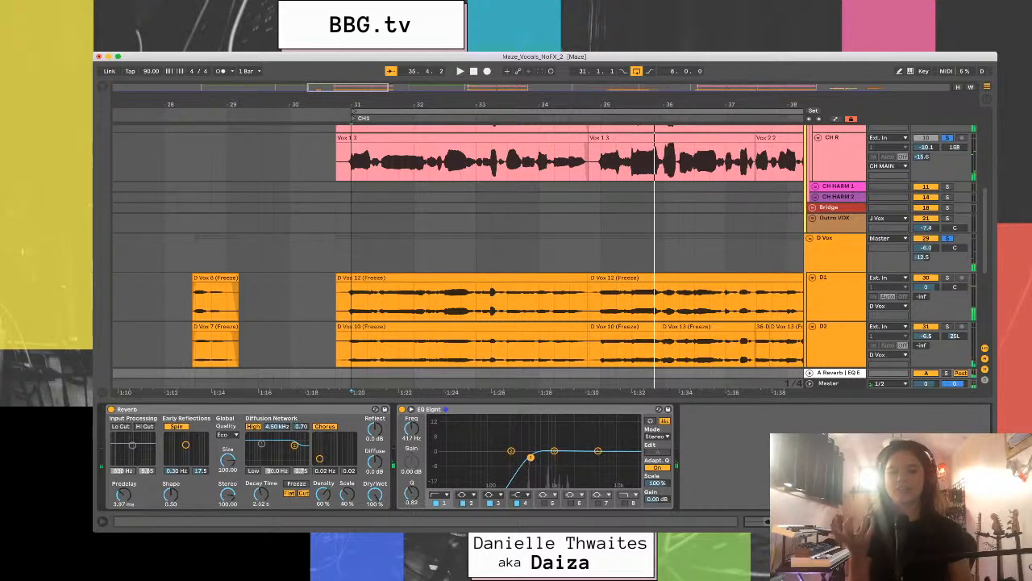
left_click_drag(531, 457, 532, 458)
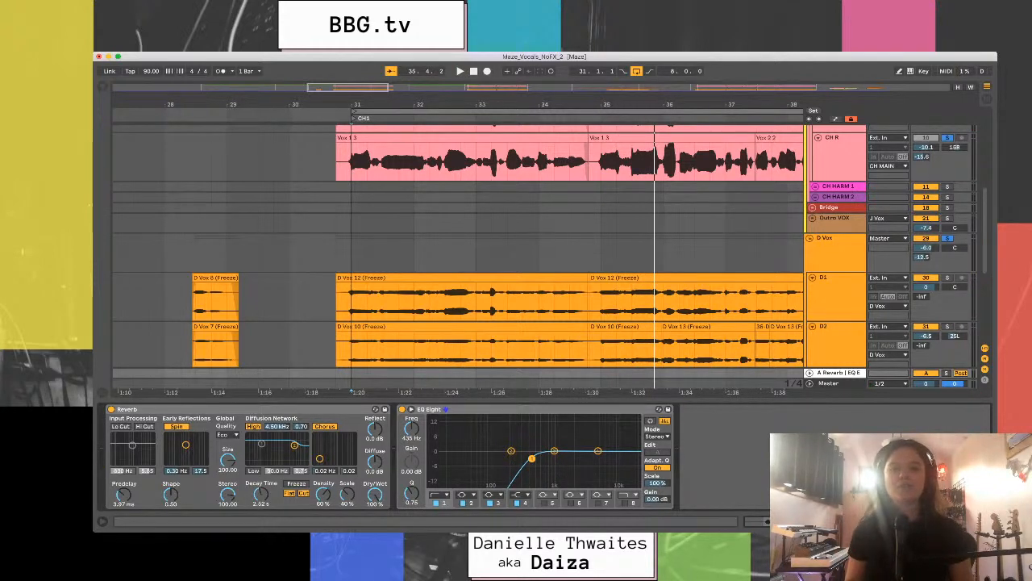
left_click(463, 503)
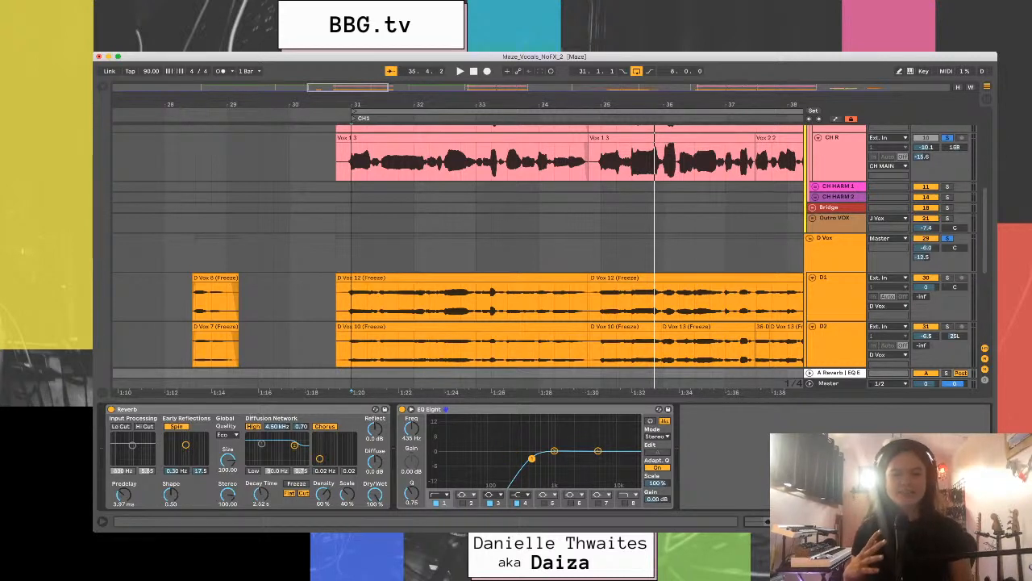
- Turn off EQ Eight bands 3 and 4 and play the chorus while comparing the reverb with the EQ bypassed and active
left_click(490, 503)
left_click(517, 503)
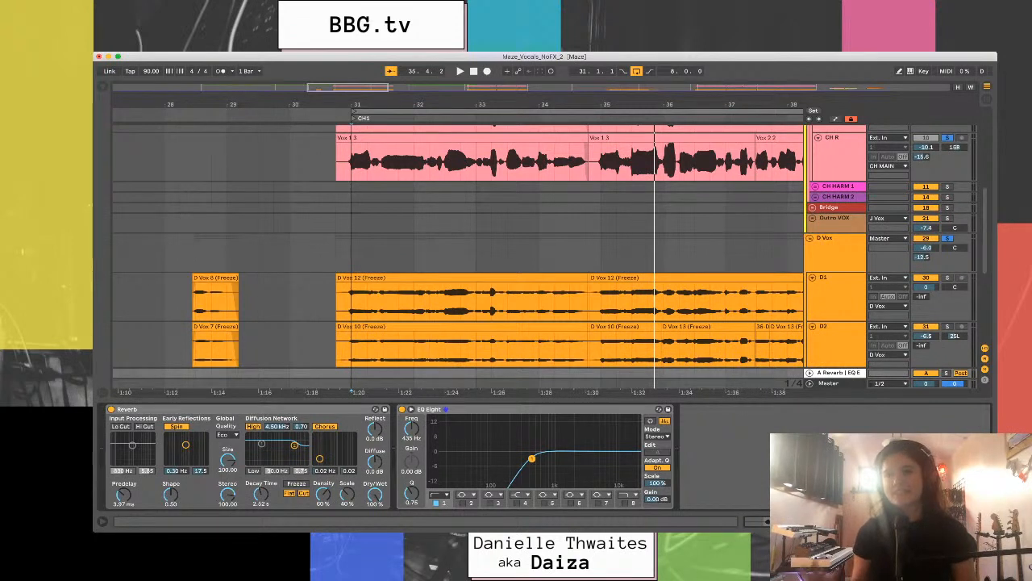
key("space")
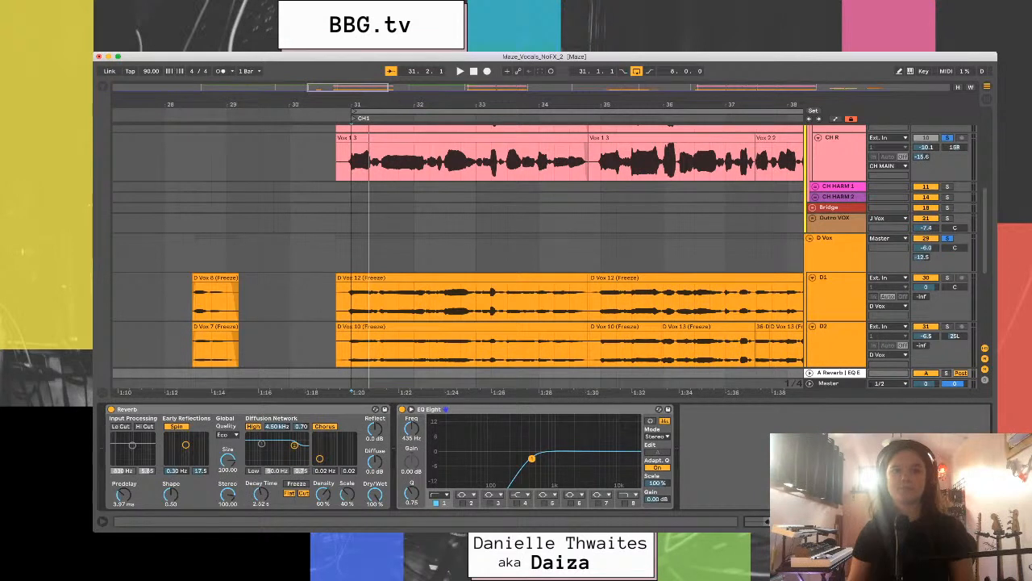
key("space")
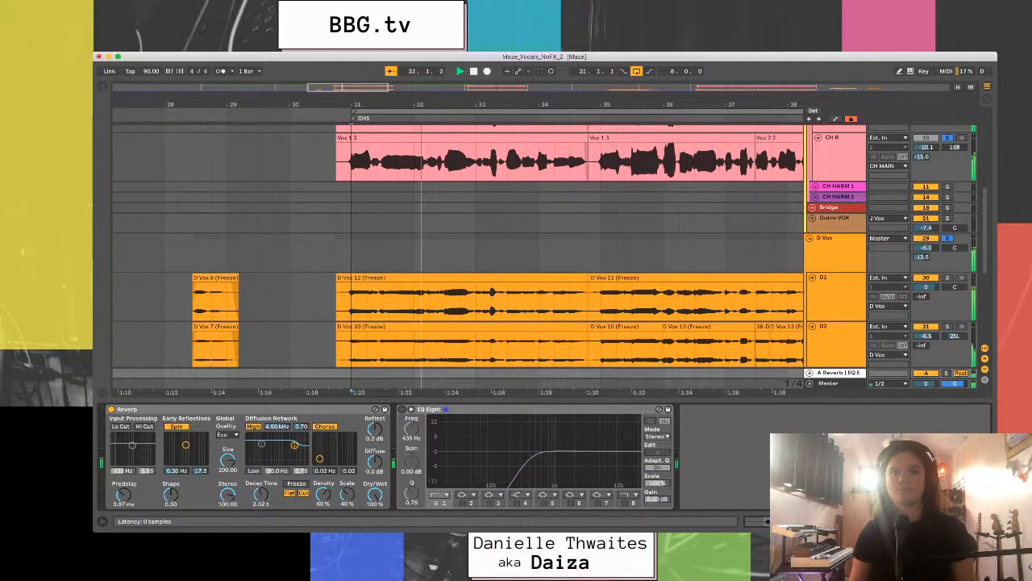
left_click(403, 409)
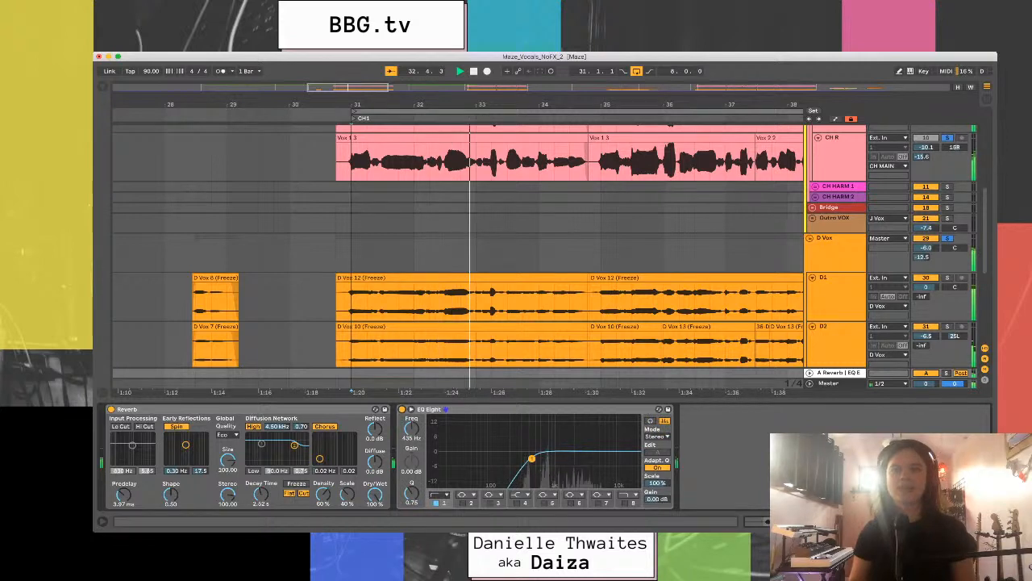
key("space")
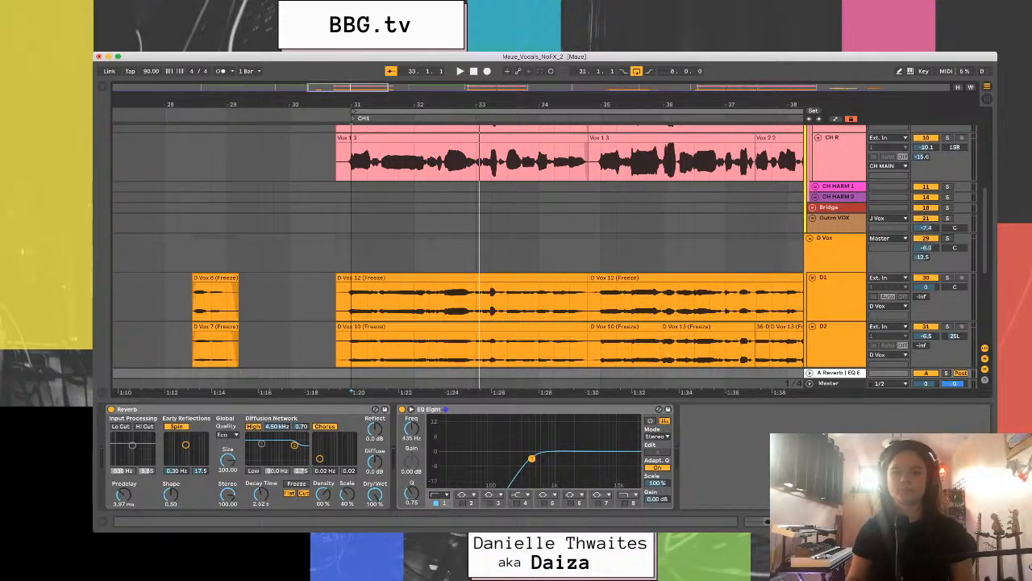
- Play the chorus in the full mix, unfold the INST. track and set its volume to -10.0 dB
key("space")
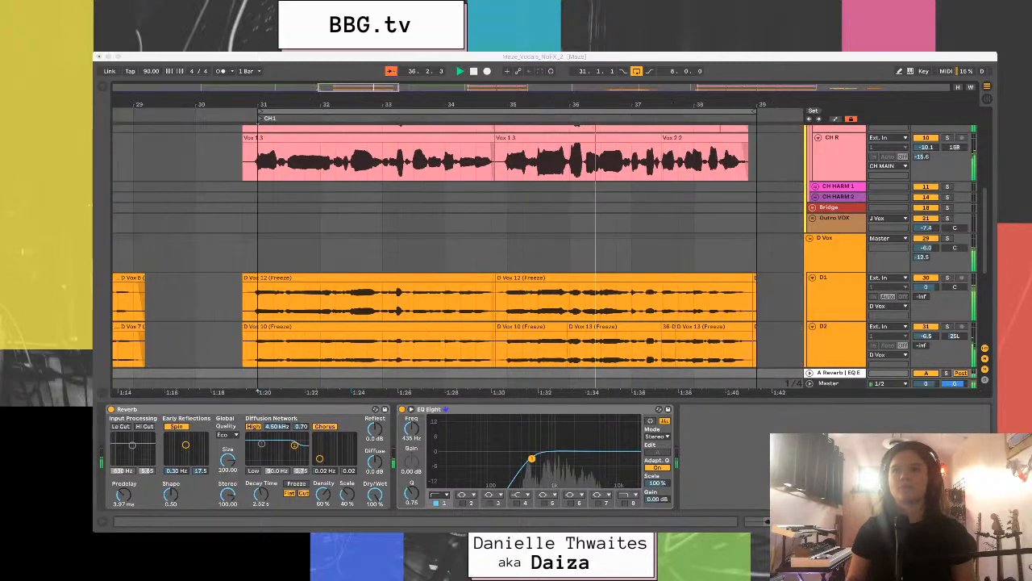
scroll(460, 242, "down", 5)
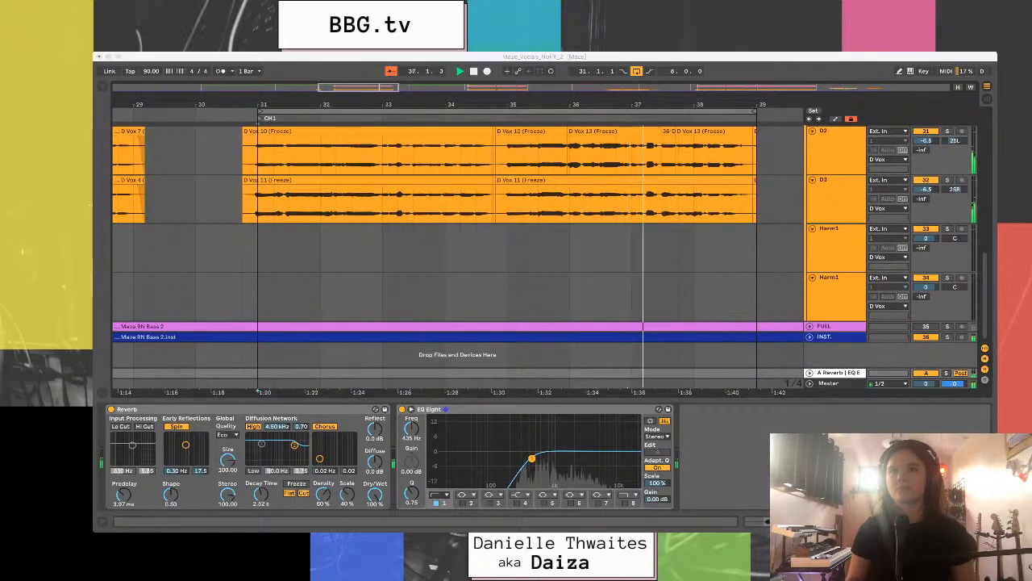
left_click(810, 337)
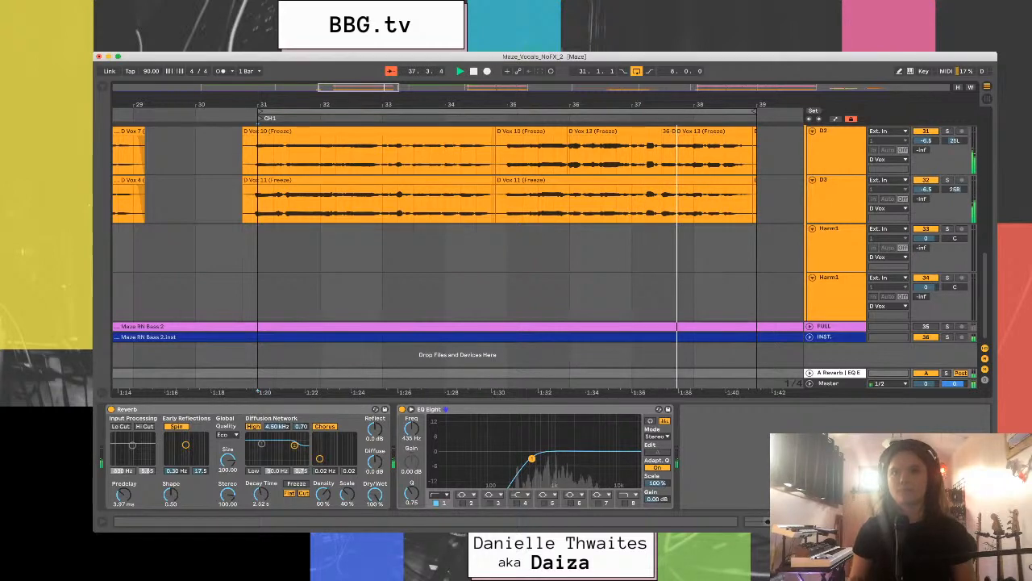
left_click(809, 337)
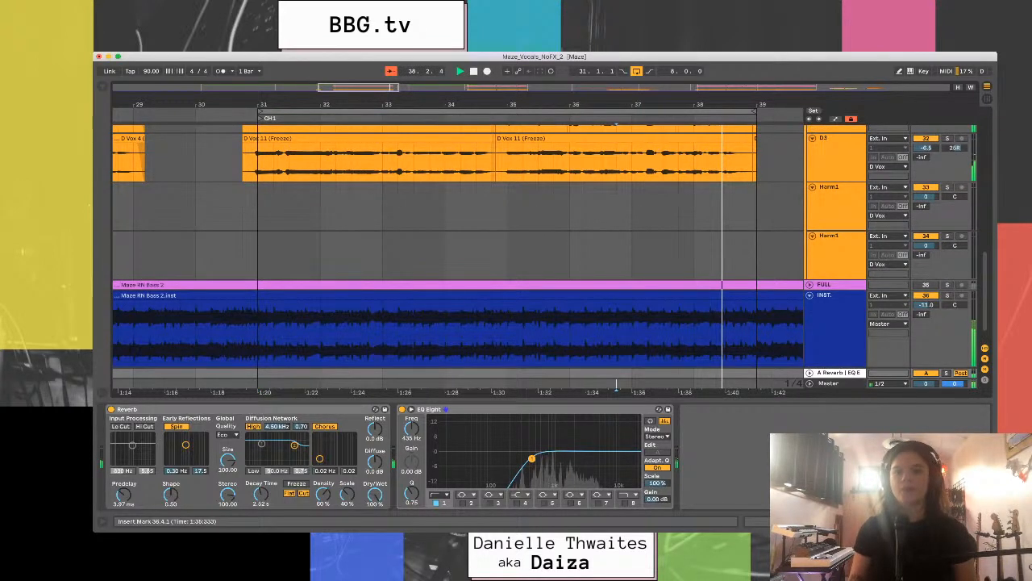
left_click(616, 388)
key("space")
key("super+Tab")
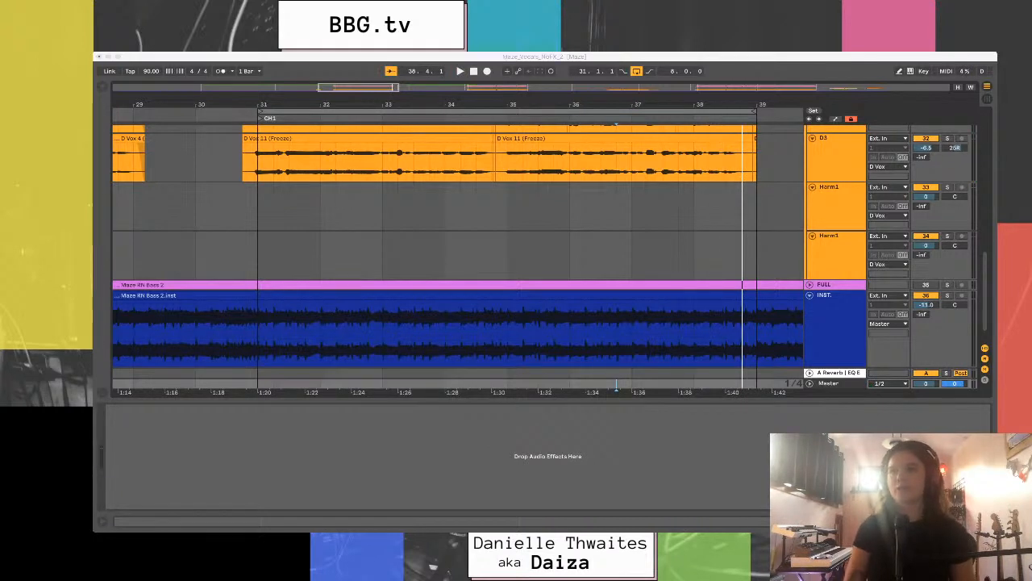
left_click(839, 373)
left_click(839, 372)
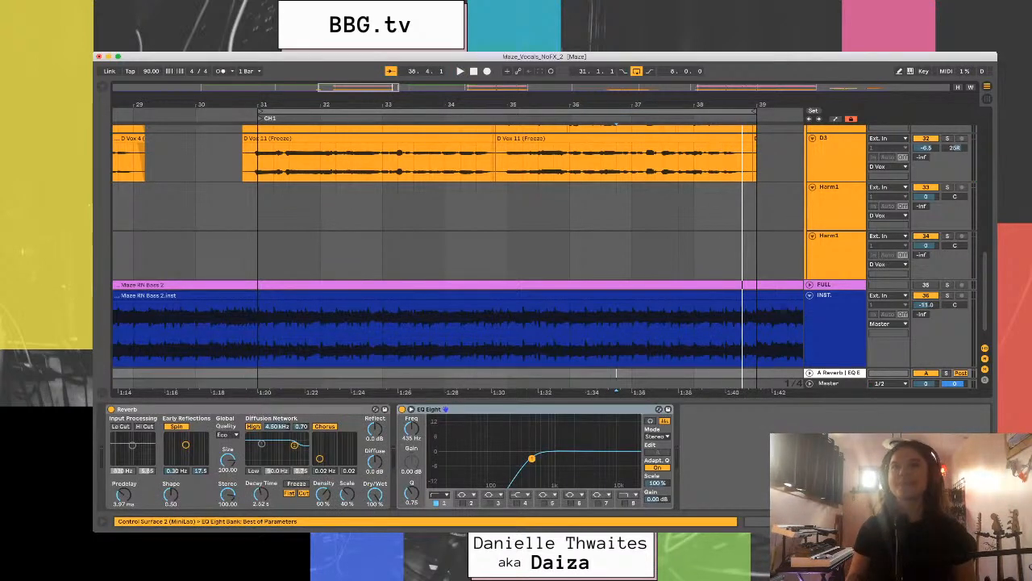
left_click_drag(925, 305, 926, 302)
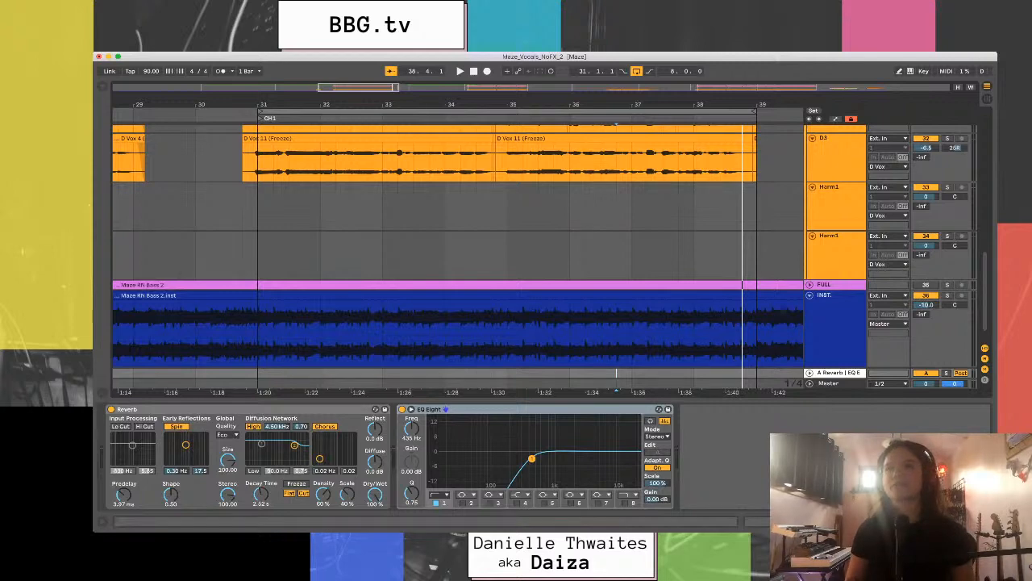
- Hide the device view, fold the CHORUS group, play from bar 31 and lower the D Vox group's volume to -9.0 dB
key("super+alt+l")
scroll(458, 299, "up", 10)
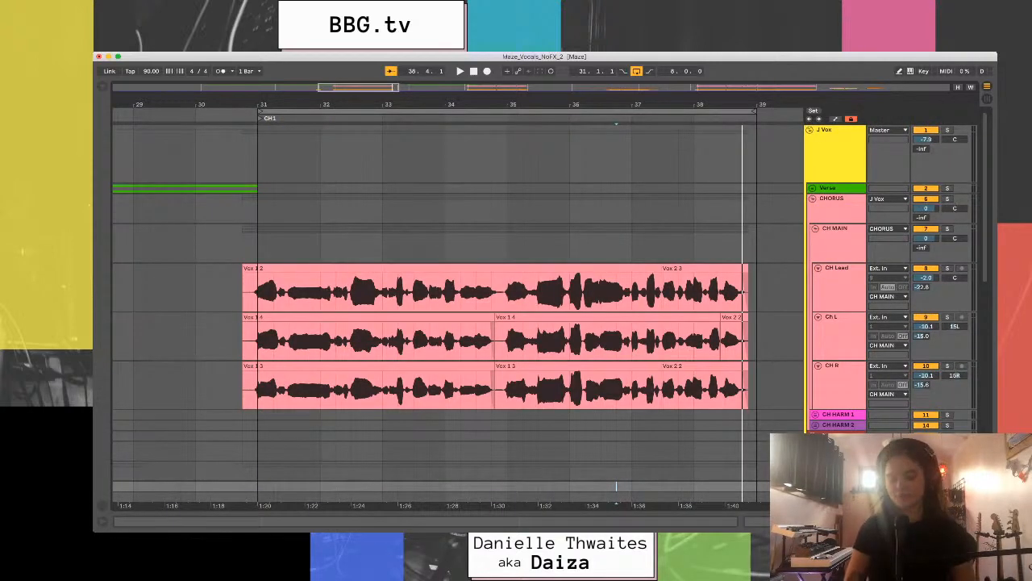
left_click(813, 198)
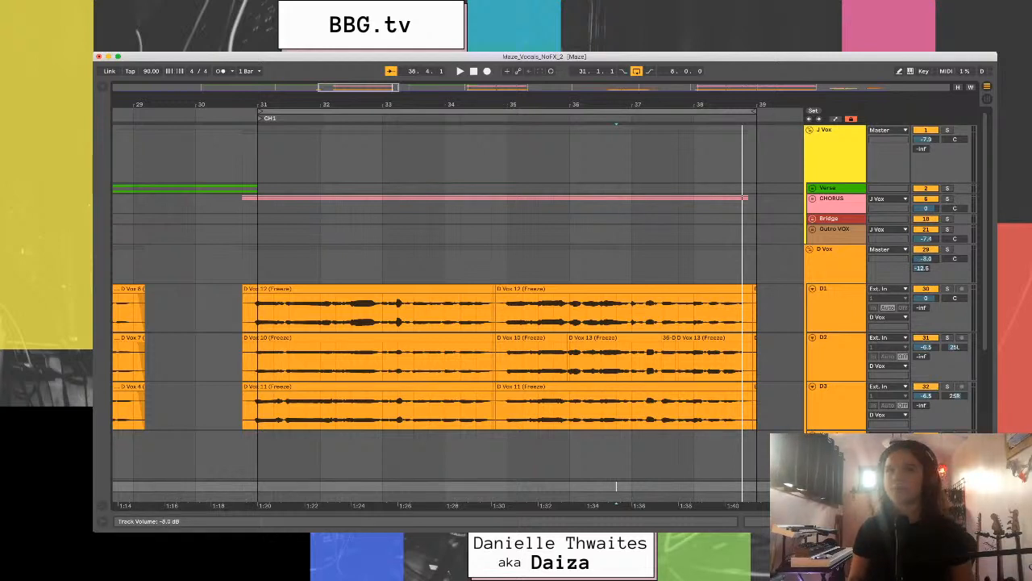
left_click(258, 265)
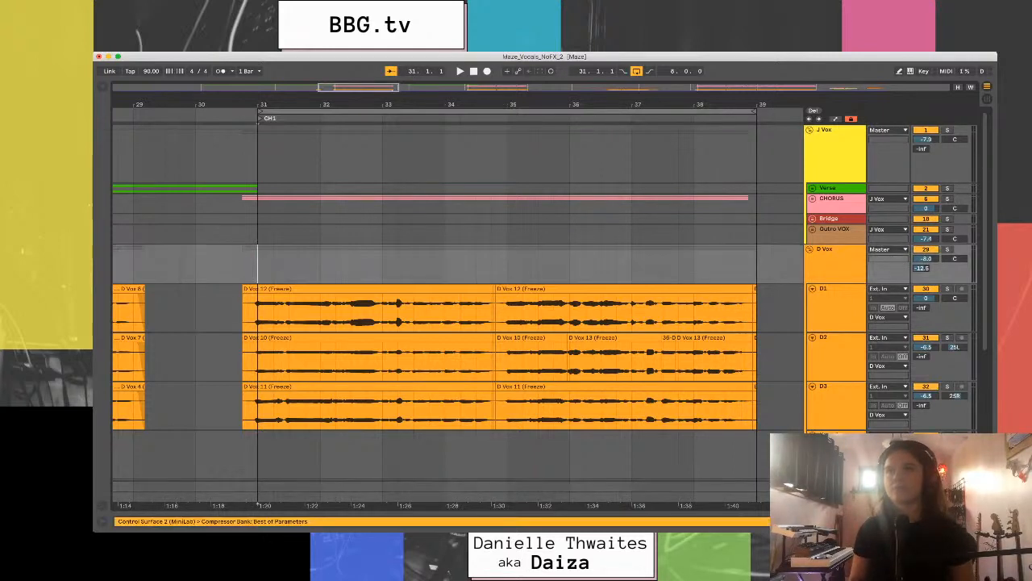
key("space")
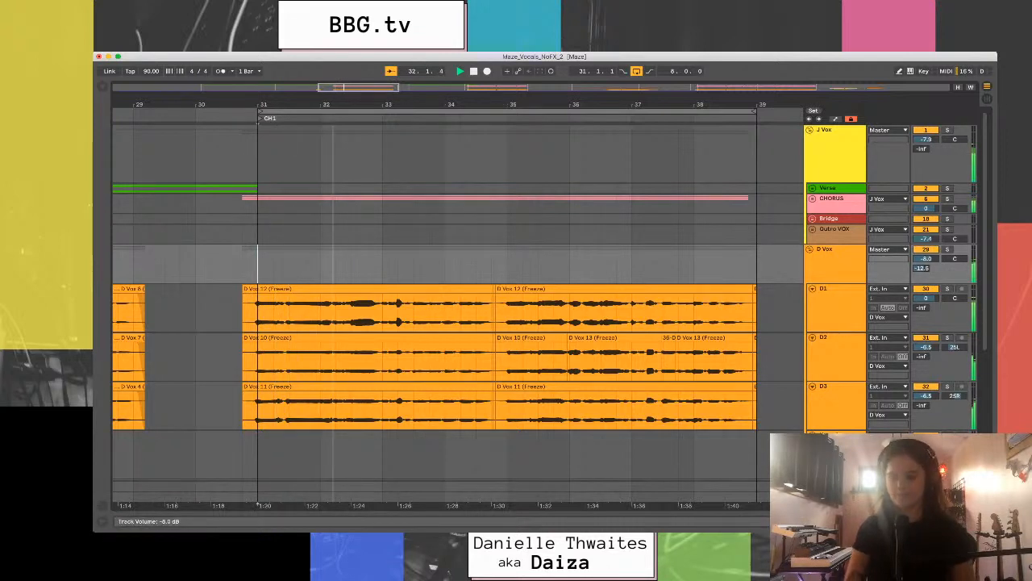
key("space")
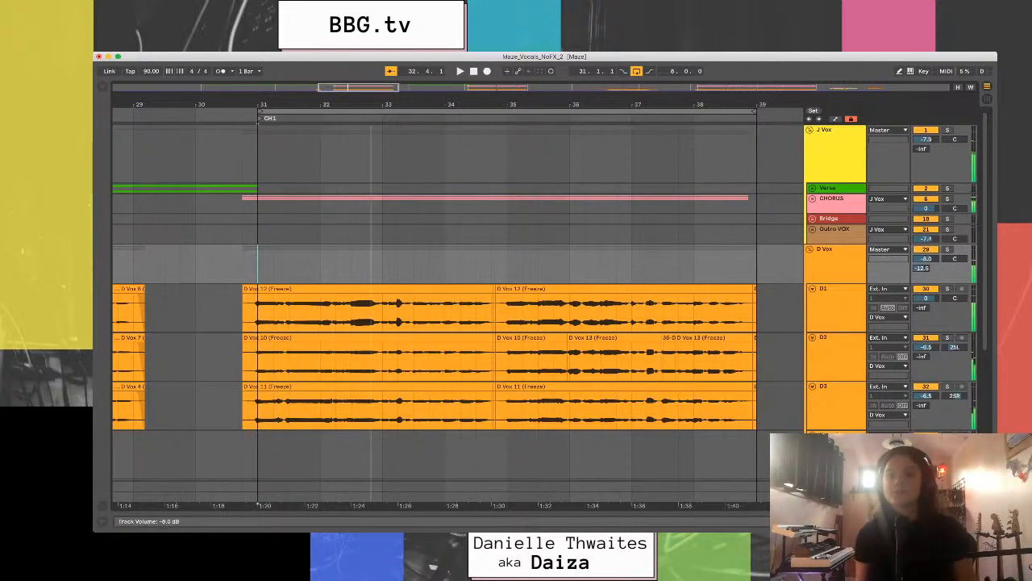
key("Down")
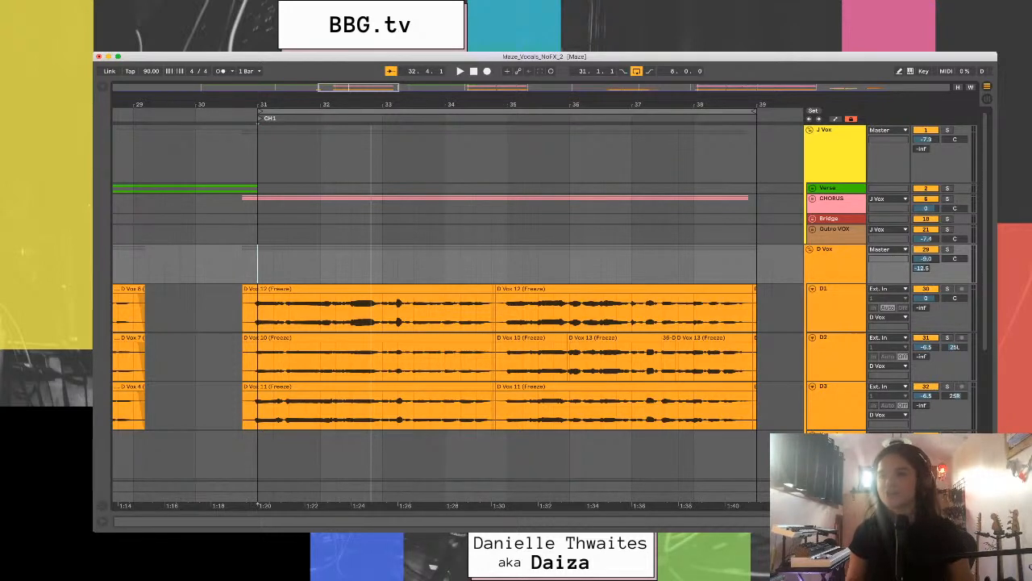
- Insert a second return track, load the Overdrive audio effect on it and hide the browser
key("alt+super+t")
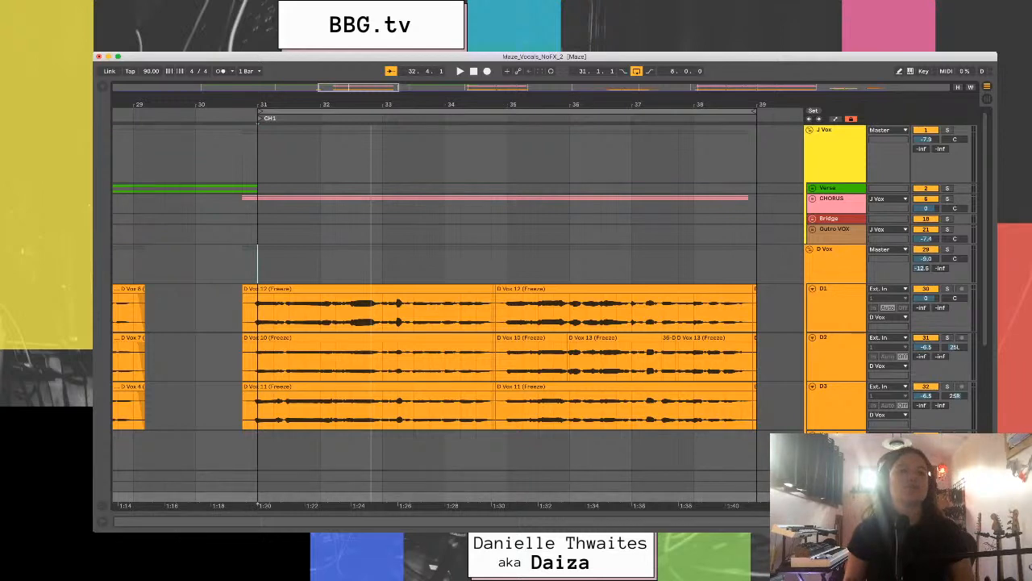
key("alt+super+b")
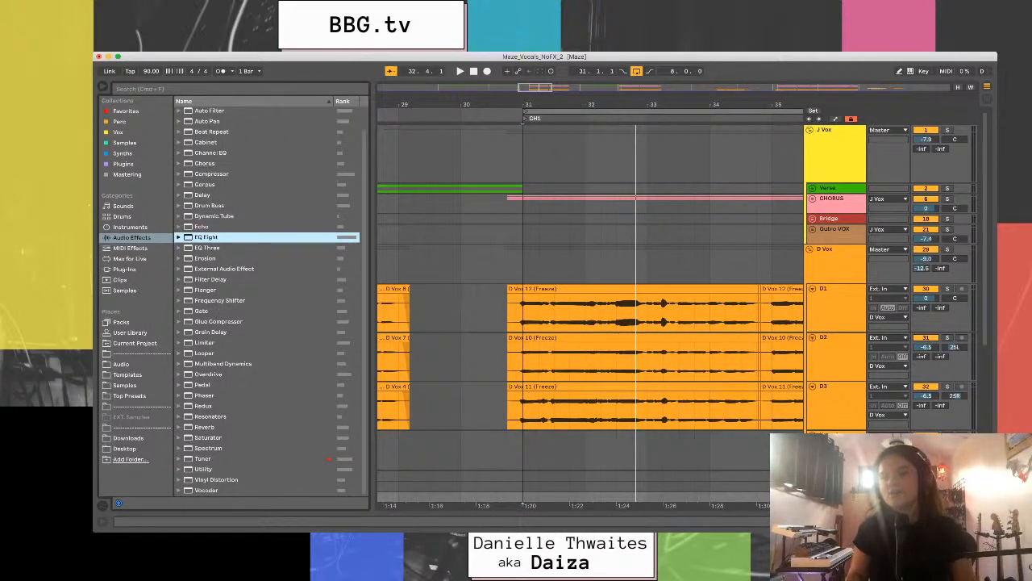
left_click(208, 374)
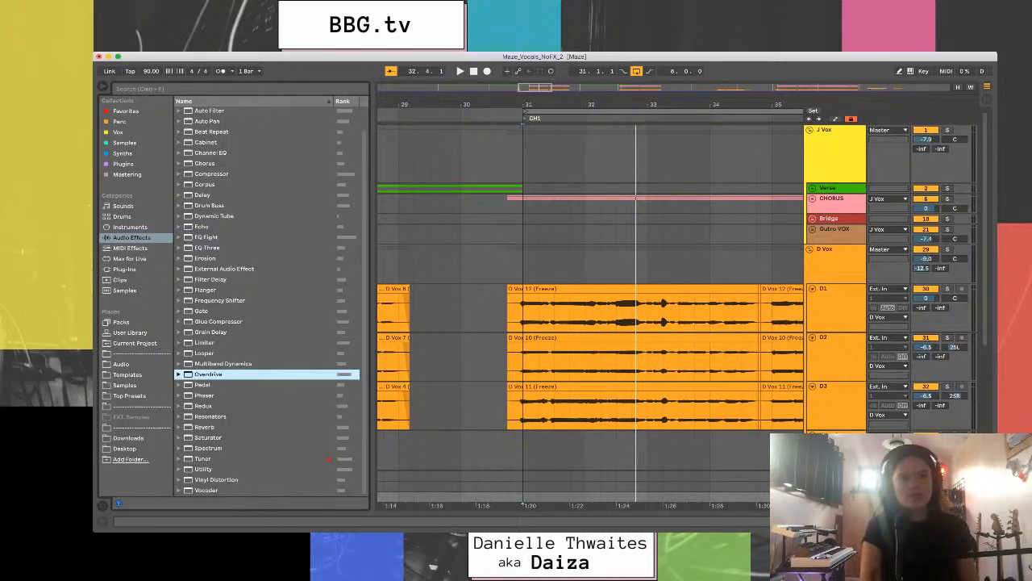
key("Return")
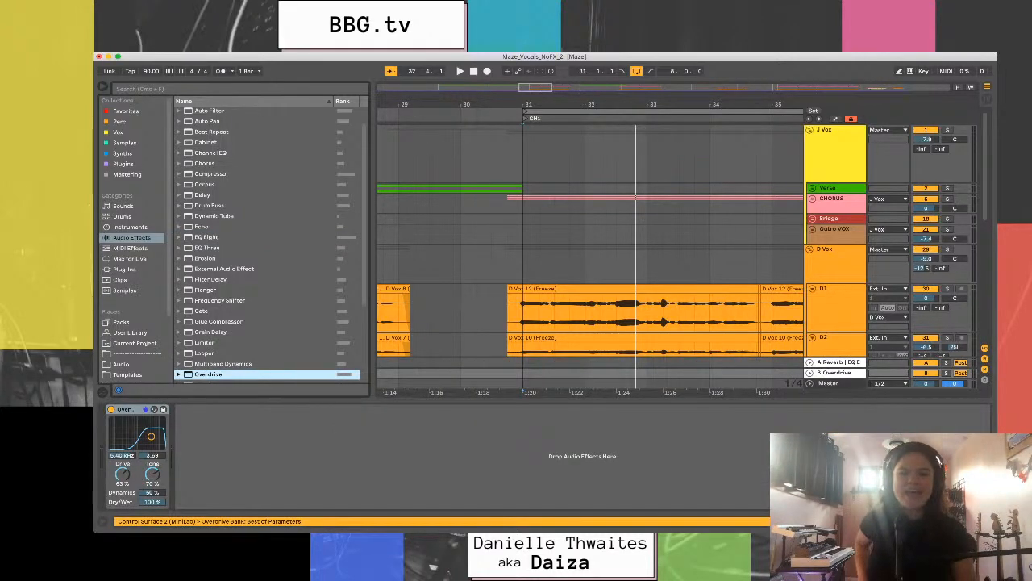
key("super+alt+b")
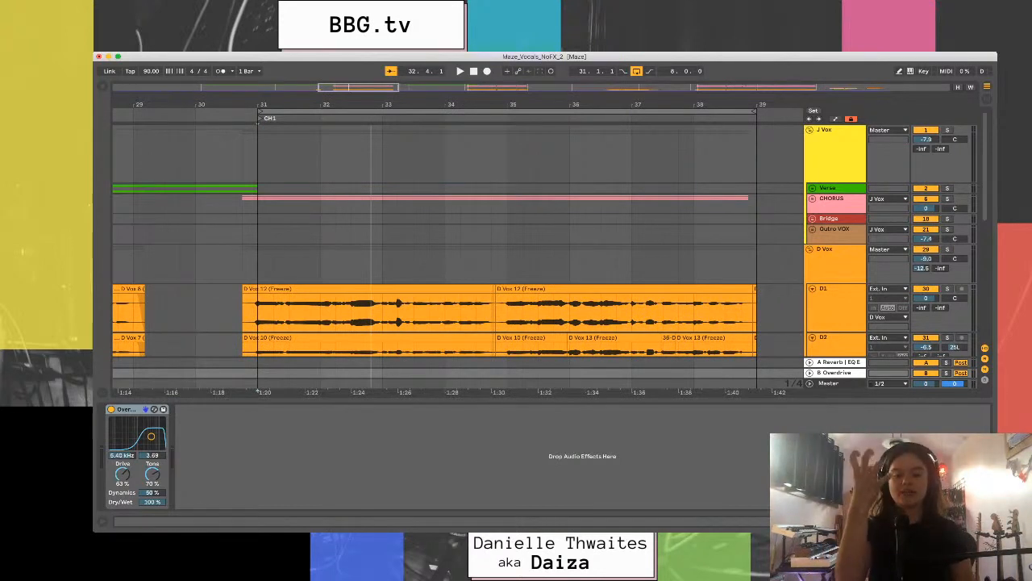
- Fold the D Vox group, unfold the CHORUS group and set CH Lead's B-Overdrive send to 0 dB
key("super+Tab")
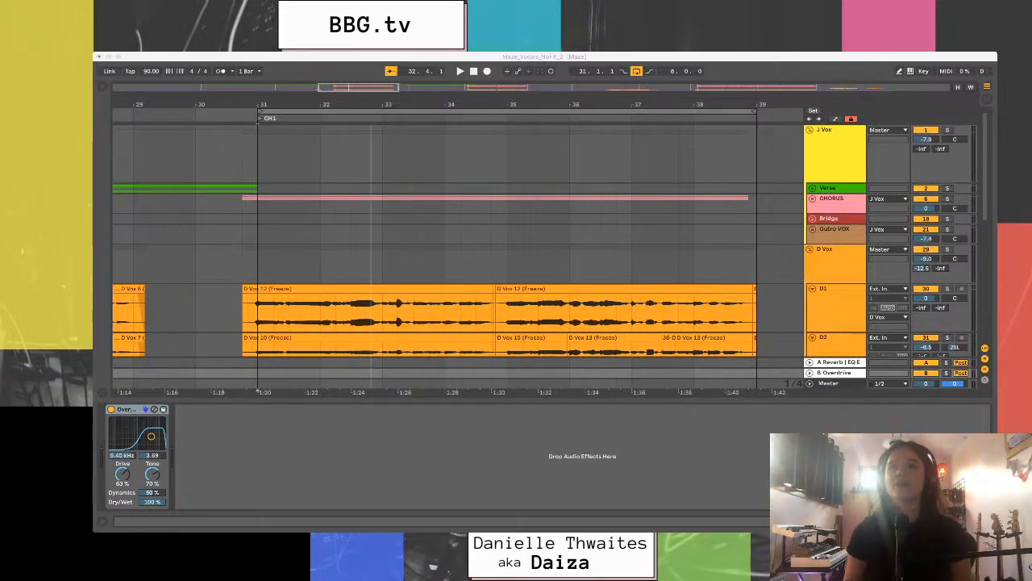
left_click(810, 249)
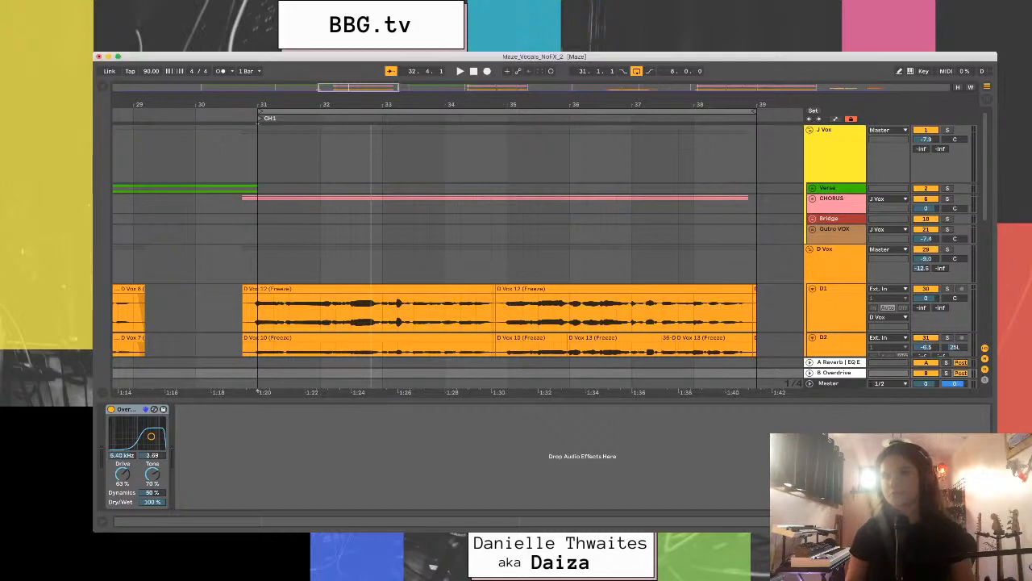
left_click(809, 249)
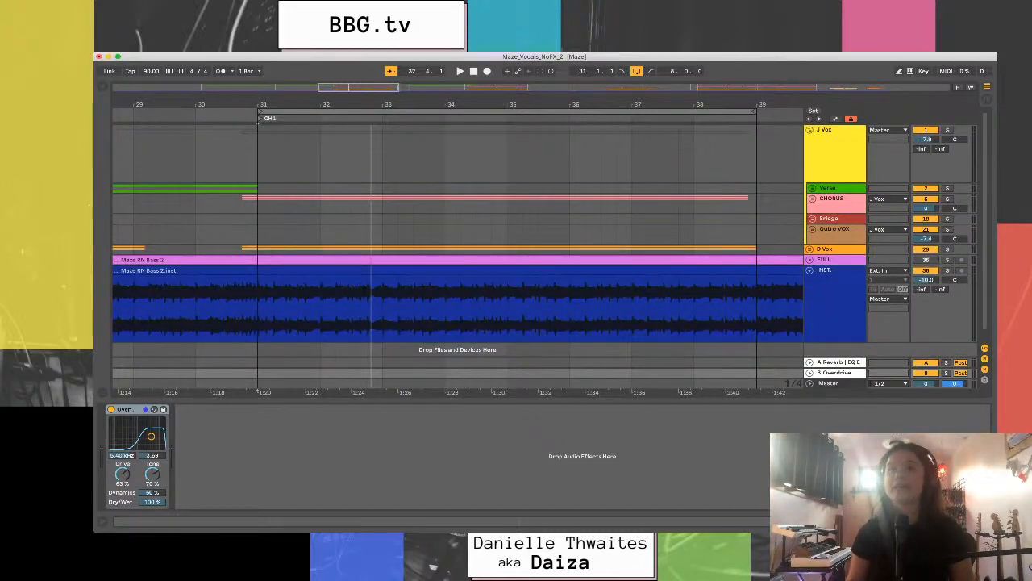
left_click(812, 199)
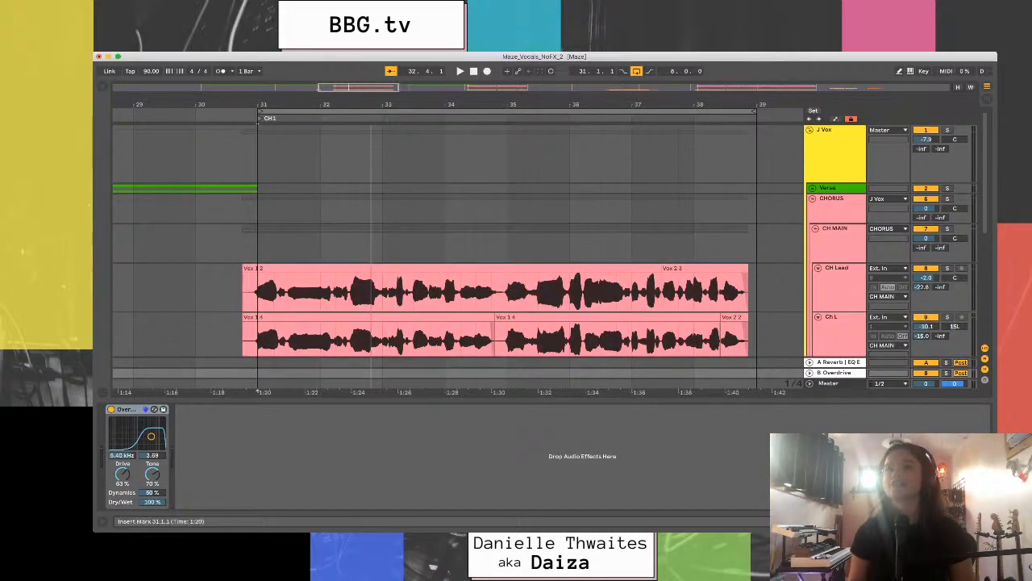
left_click(836, 229)
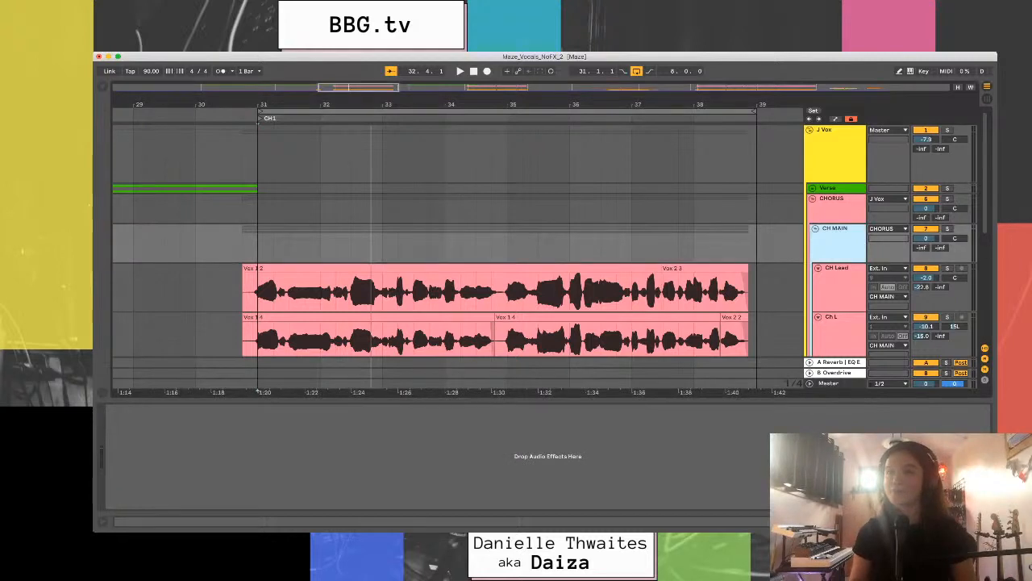
scroll(484, 306, "down", 1)
left_click(837, 268)
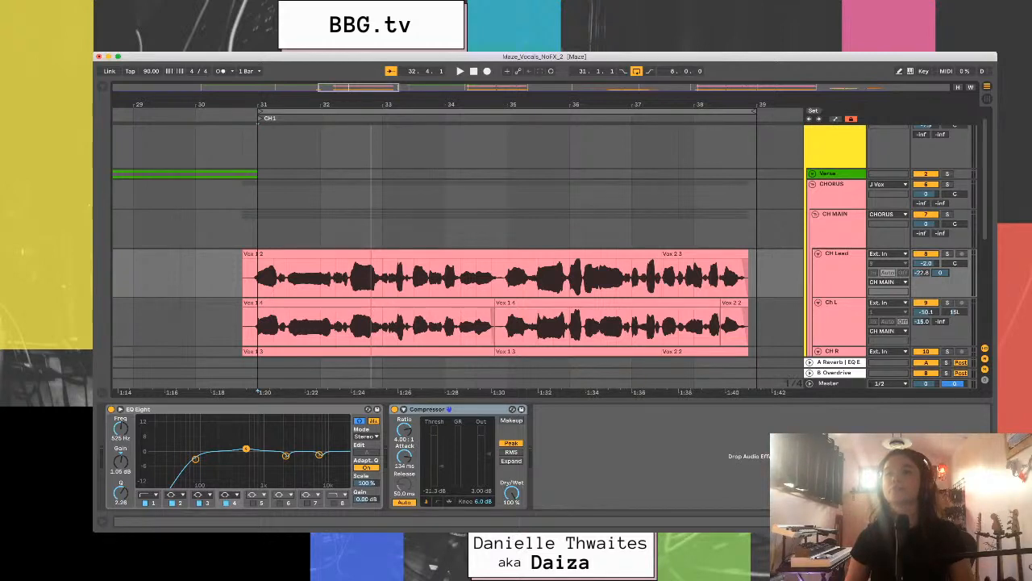
- Unfold the B Overdrive return track, try its volume at -22.5 dB and reset it to 0 dB
left_click(835, 372)
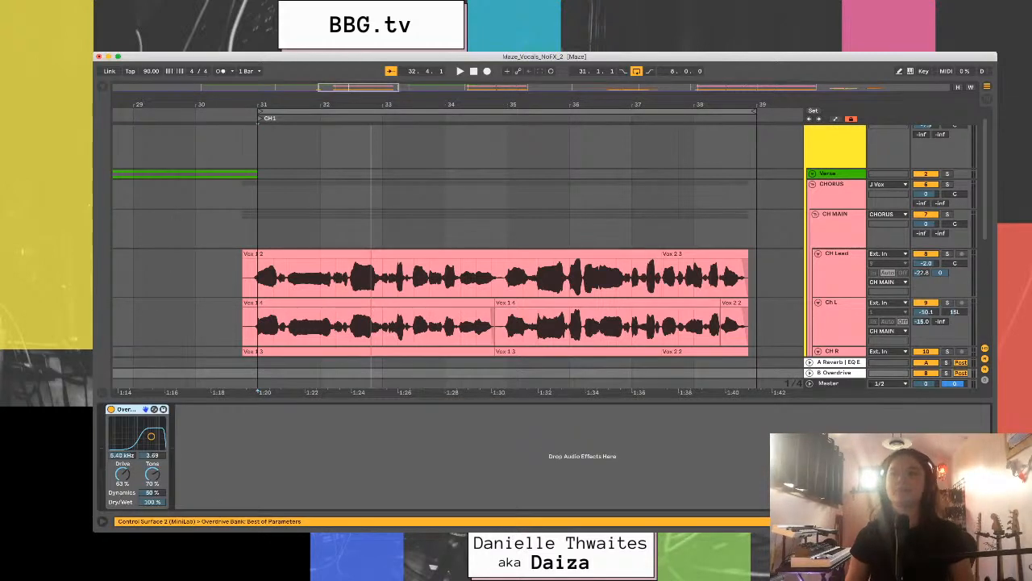
left_click(810, 373)
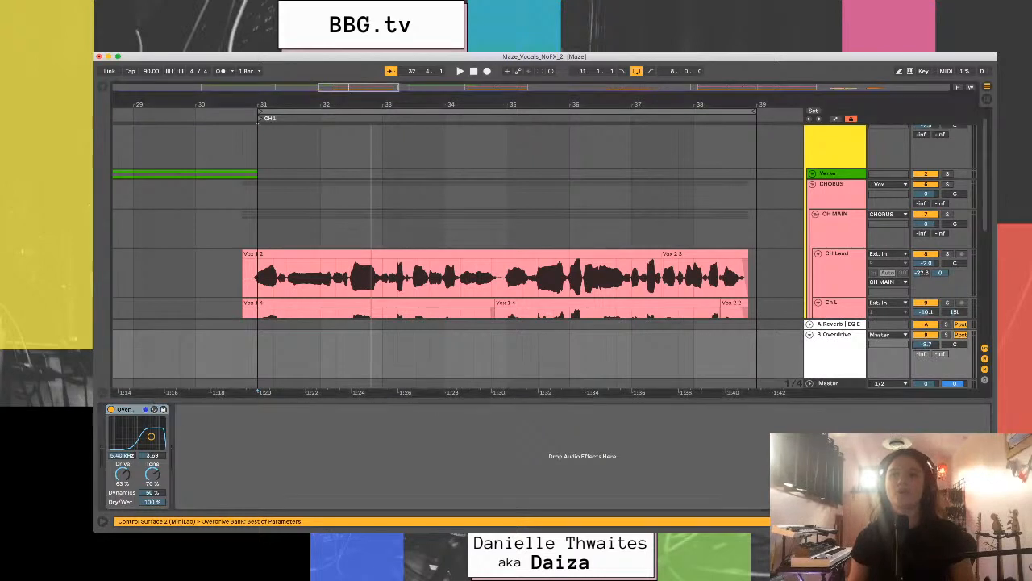
left_click_drag(926, 344, 926, 363)
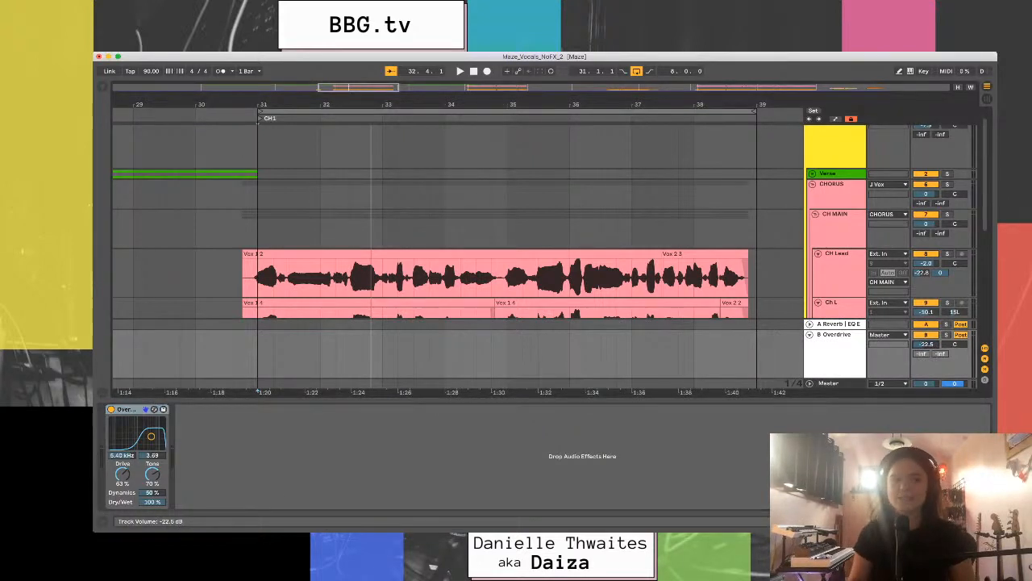
key("Delete")
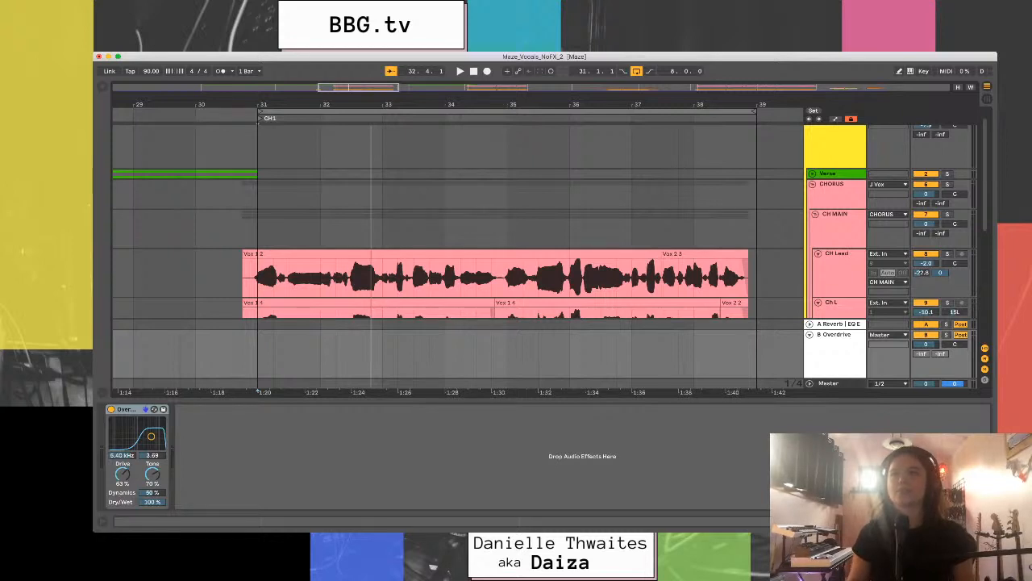
- Solo CH Lead together with the B Overdrive return track and play the chorus
left_click(947, 335)
left_click(948, 254)
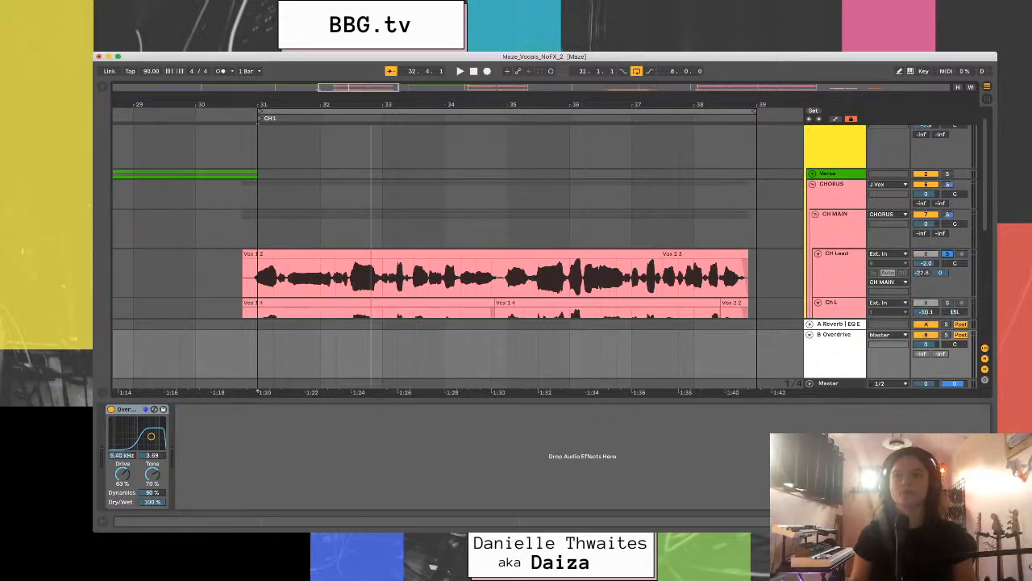
left_click(947, 335)
key("space")
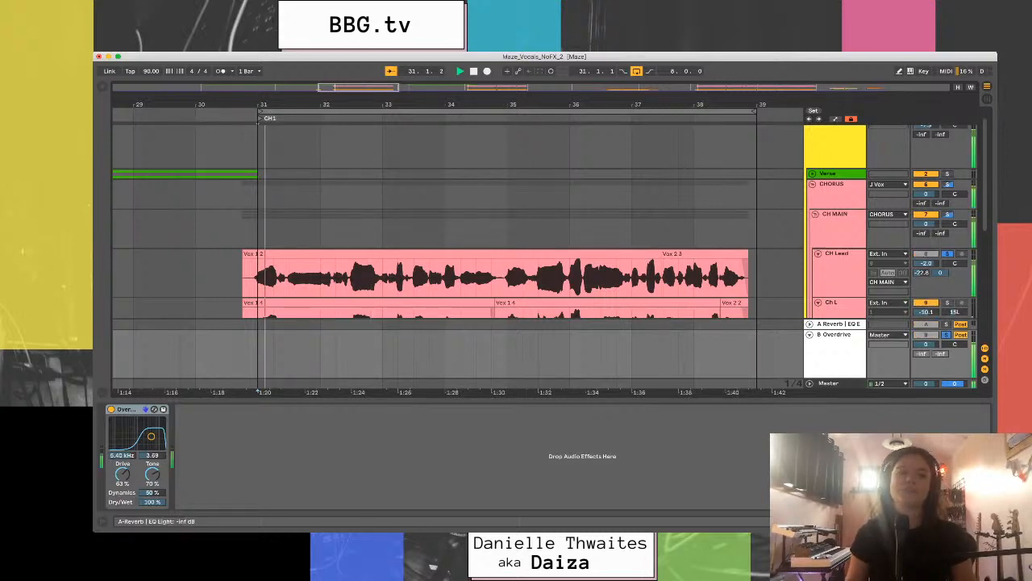
- Set the B Overdrive return track's volume to -13.3 dB and the Overdrive's Drive and Tone to 50 %
key("space")
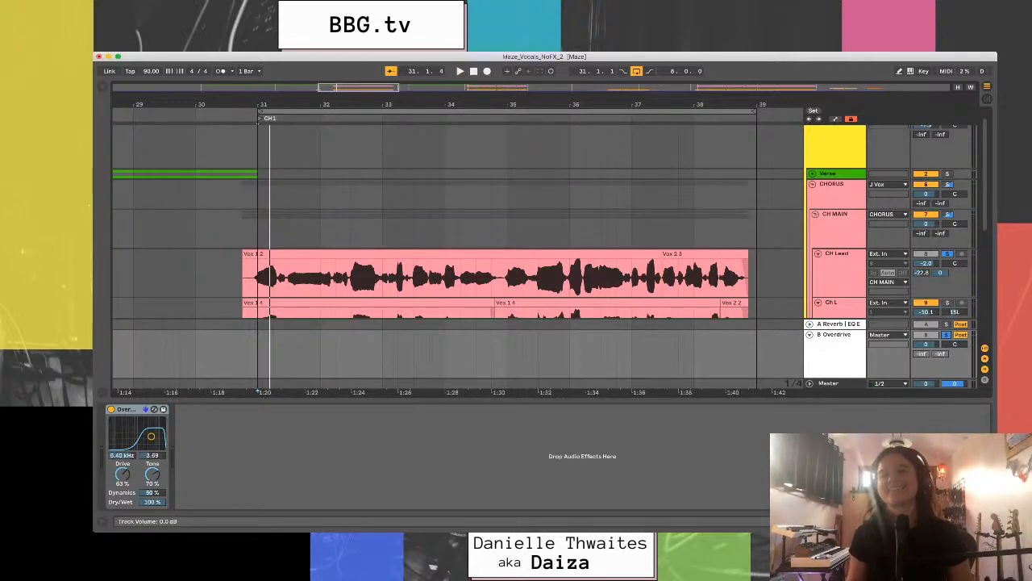
left_click_drag(926, 344, 926, 368)
key("space")
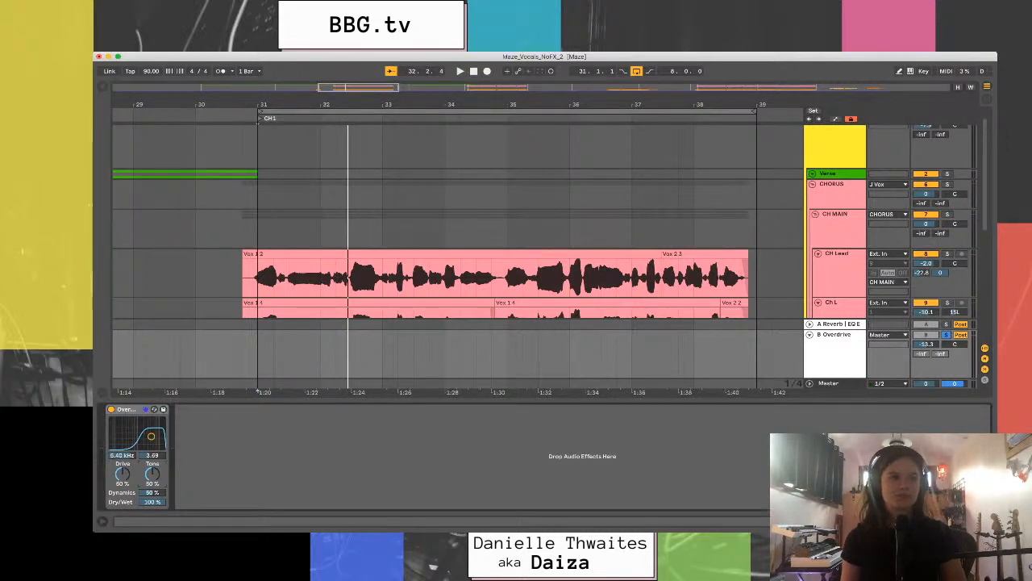
- Adjust the Overdrive's filter to 3.12 kHz with a bandwidth of 3.16 while auditioning the chorus
left_click_drag(150, 436, 138, 427)
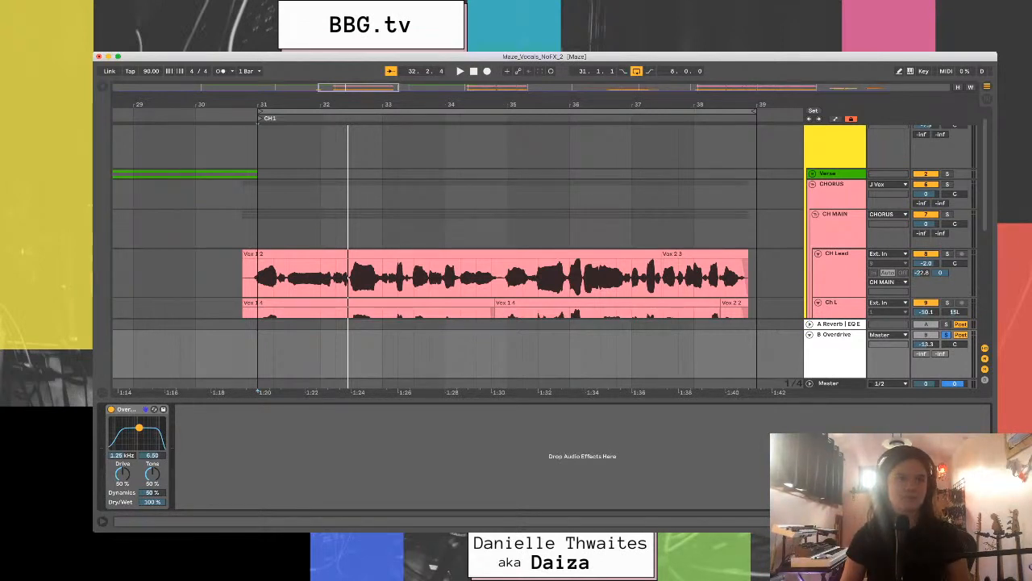
key("space")
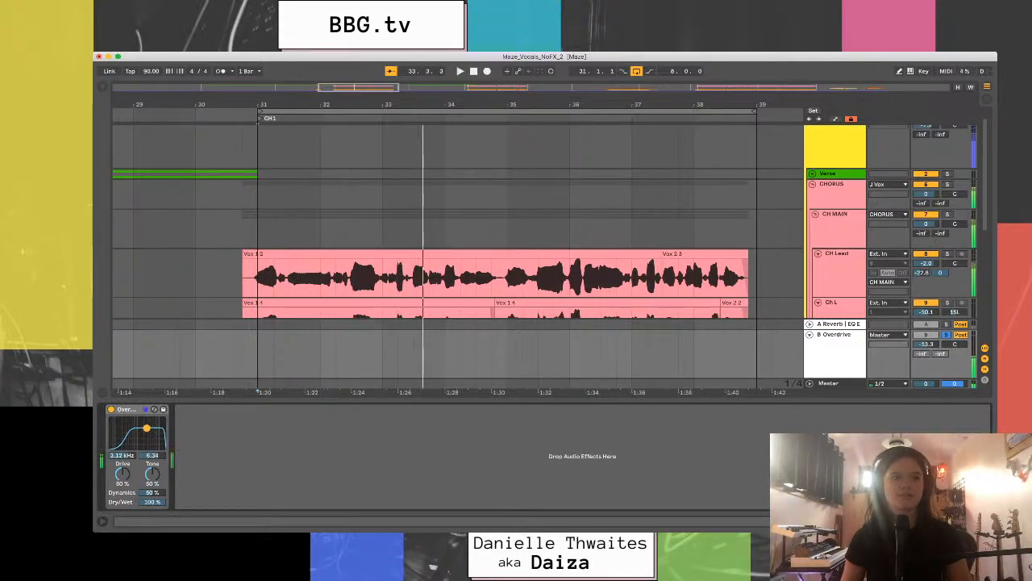
key("space")
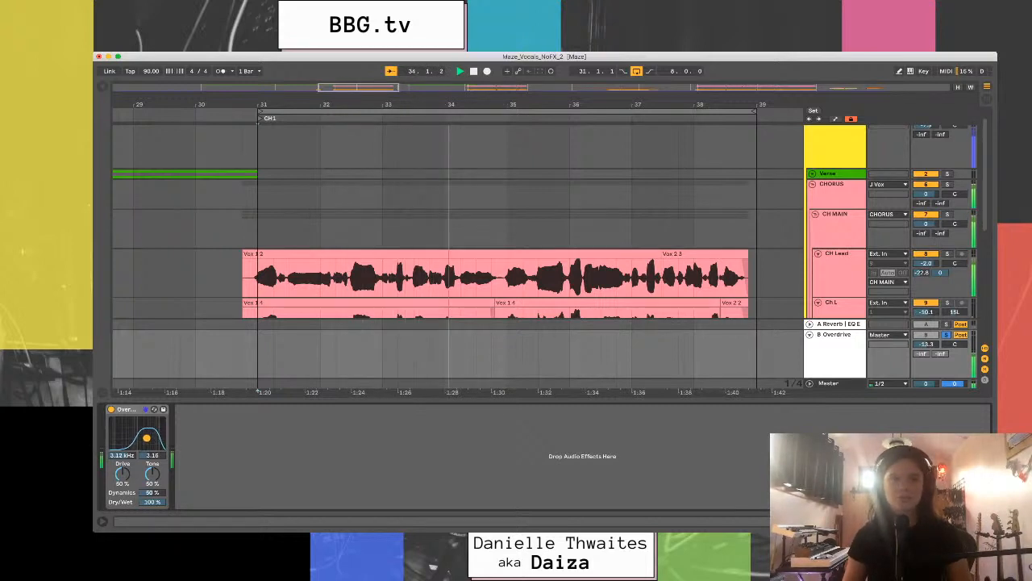
- Audition different Tone amounts, and set the Overdrive to 31 % Drive, 70 % Tone and a 3.34 kHz filter frequency
key("space")
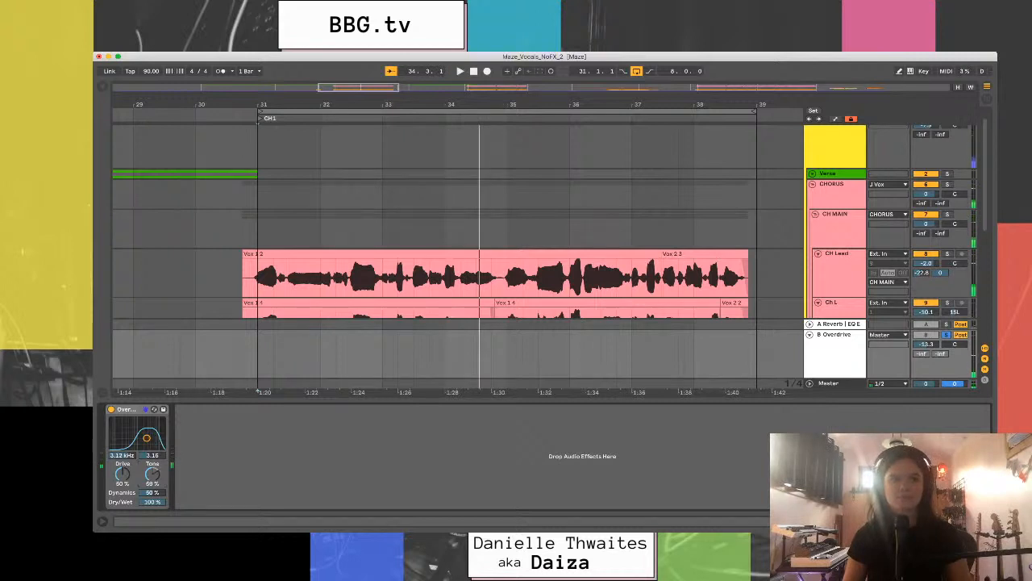
key("space")
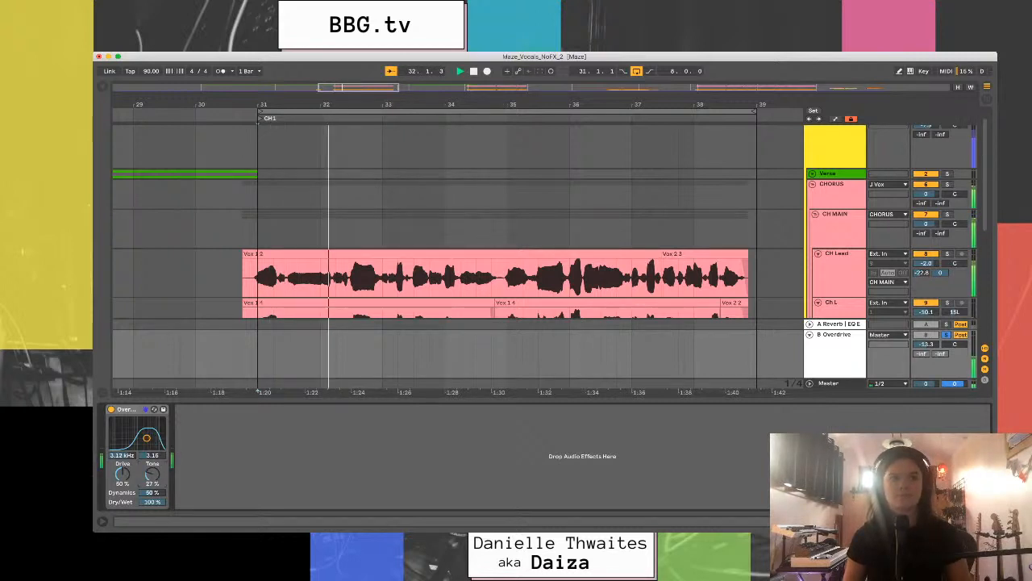
key("space")
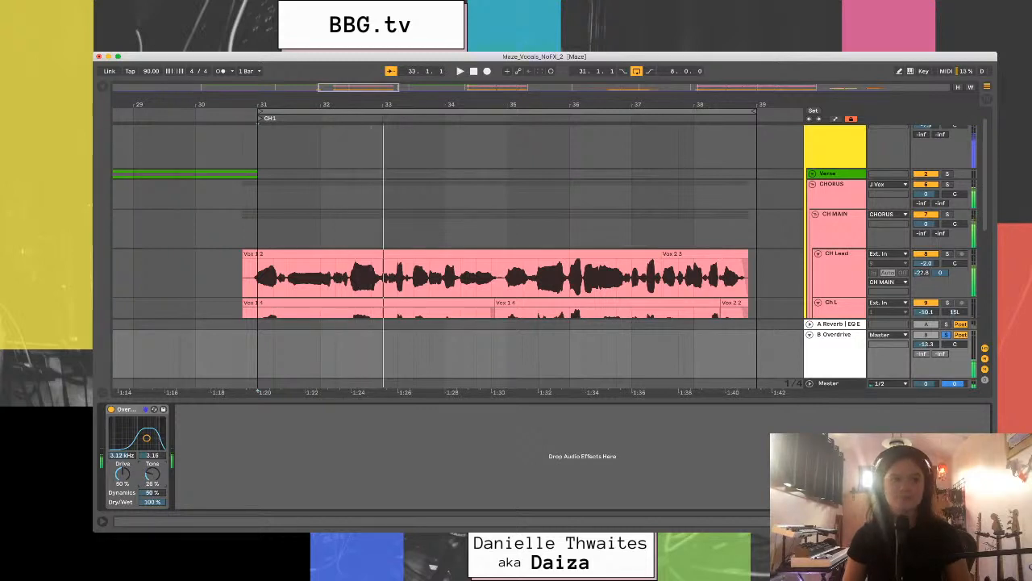
key("space")
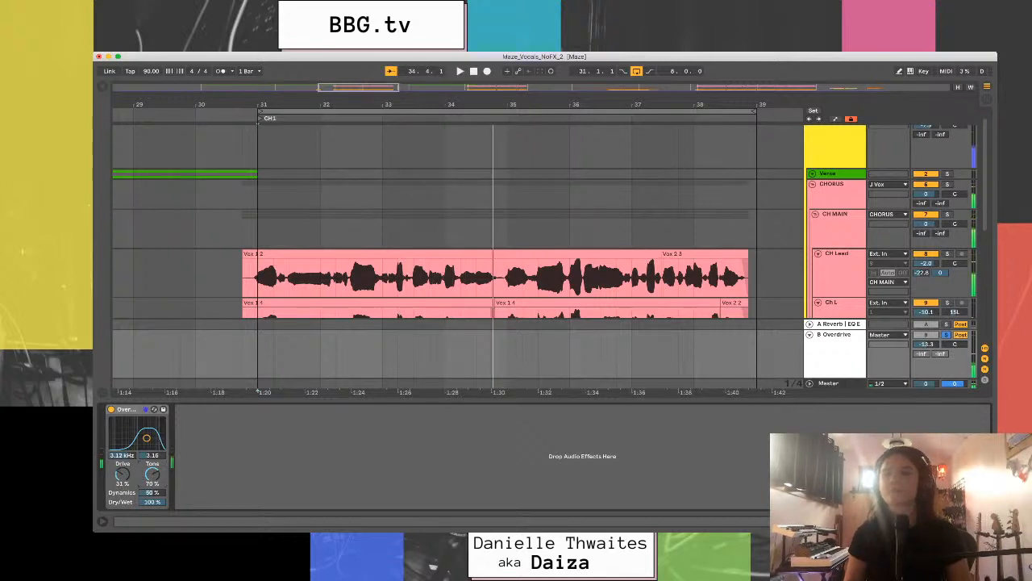
key("space")
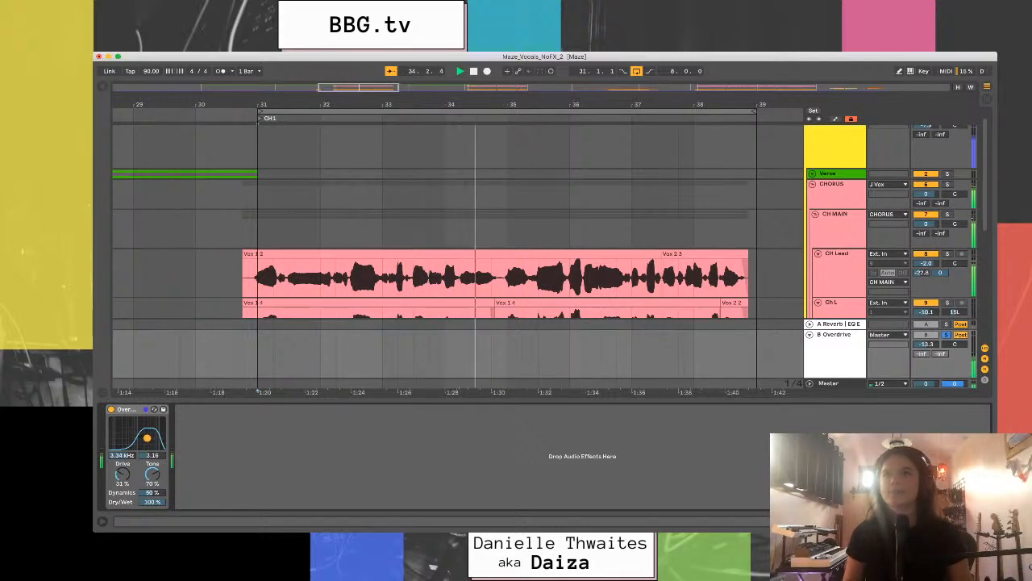
- Unsolo the B Overdrive return track, pull its volume down to -inf and bring it up to -17.3 dB during playback
key("space")
scroll(947, 335, "down", 1)
left_click(947, 334)
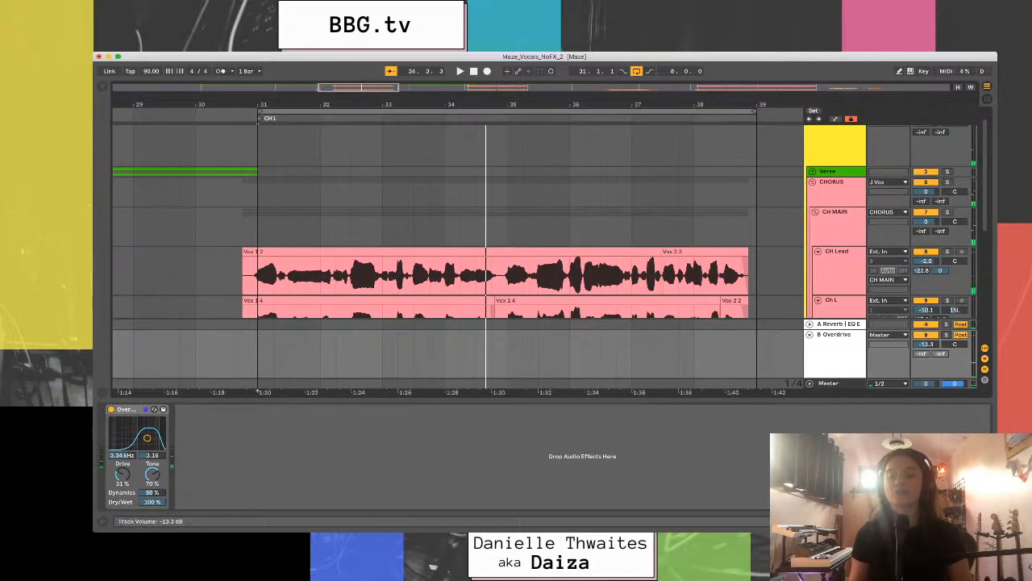
left_click_drag(926, 344, 926, 383)
scroll(458, 242, "down", 1)
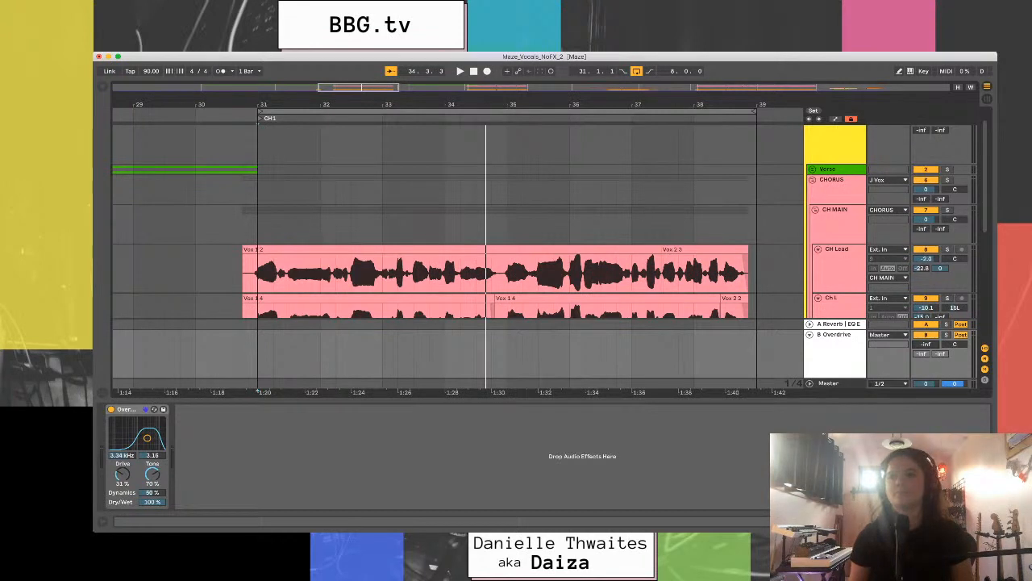
key("space")
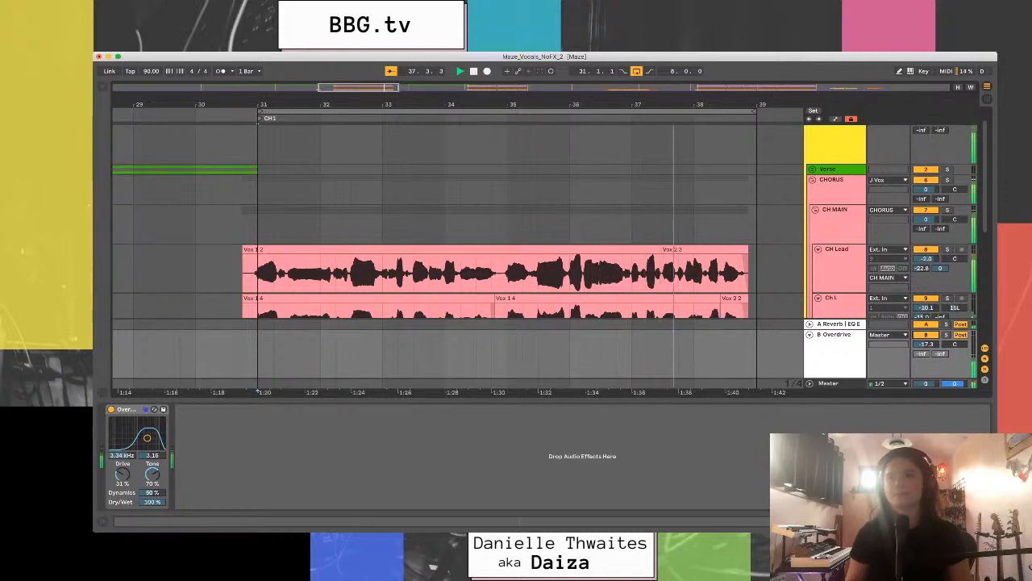
- Hide the device view, play the chorus from its start and fold the CH MAIN group
key("alt+super+l")
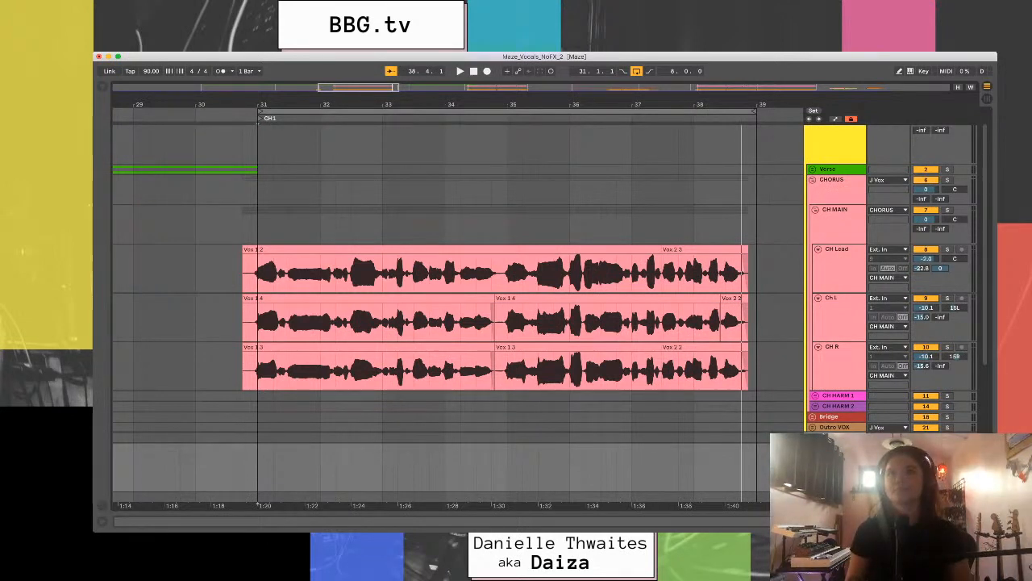
key("space")
left_click(816, 210)
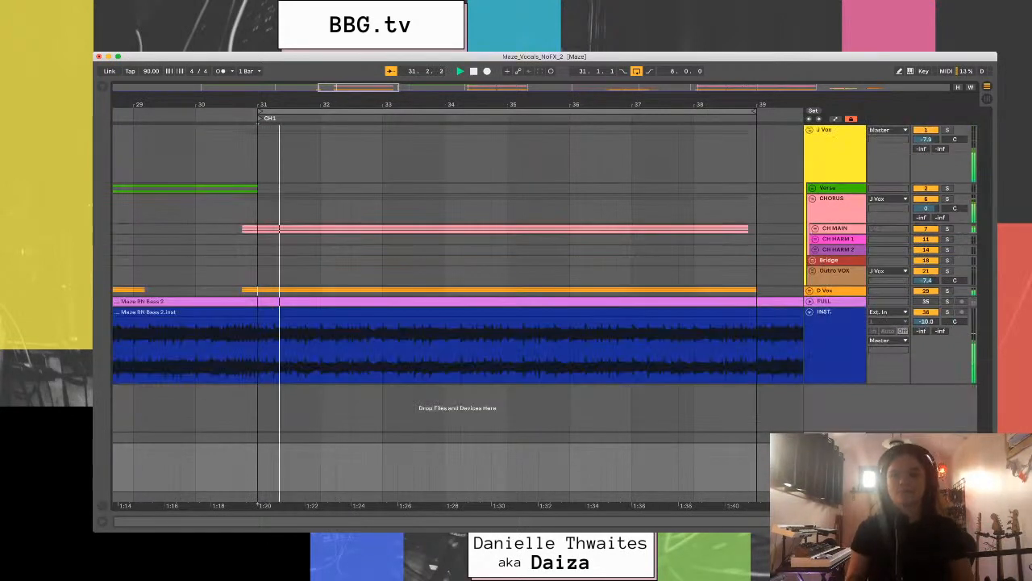
key("minus")
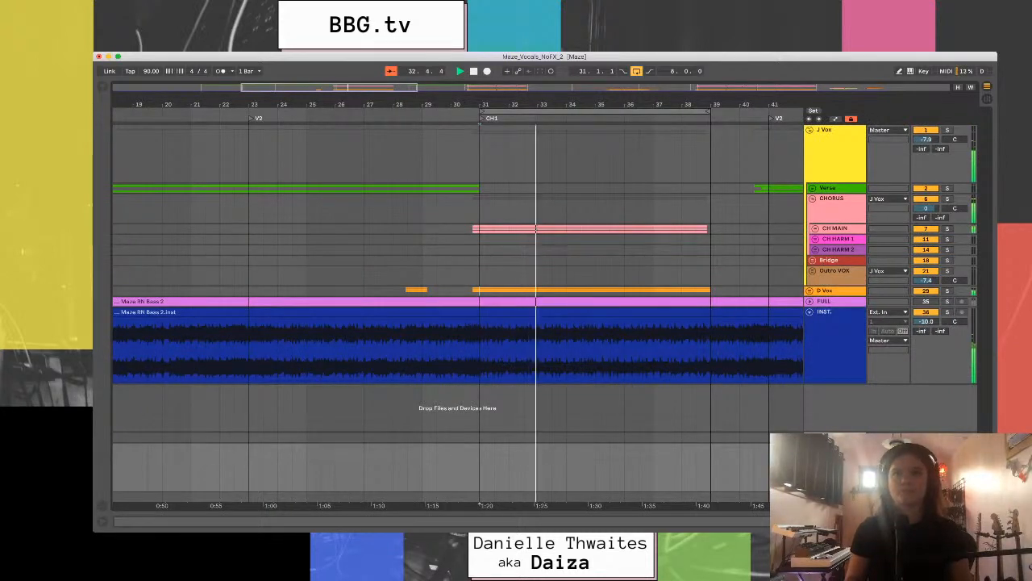
- Turn off looping, fold the B Overdrive return track and show the A Reverb return's devices
double_click(834, 228)
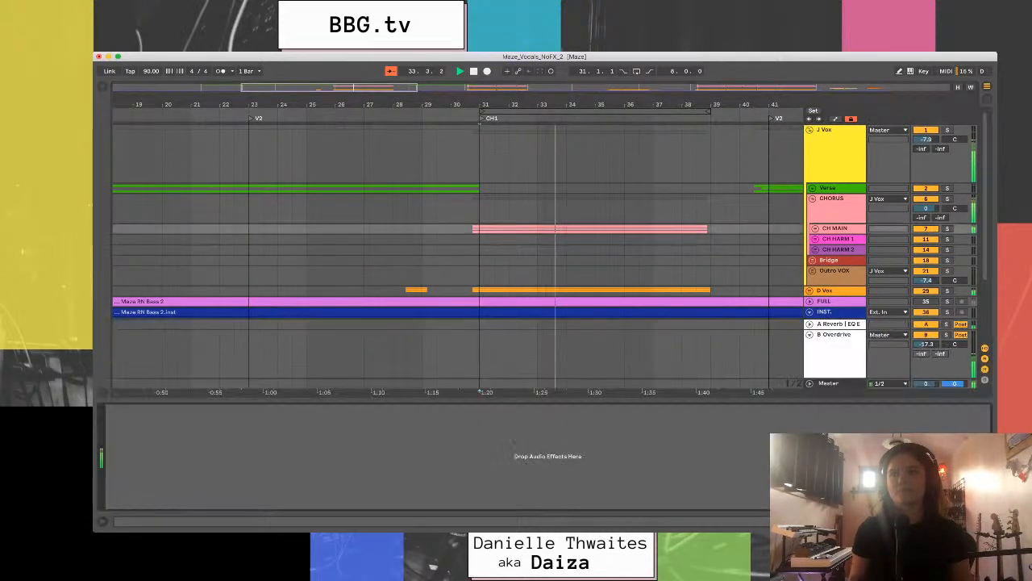
left_click(809, 335)
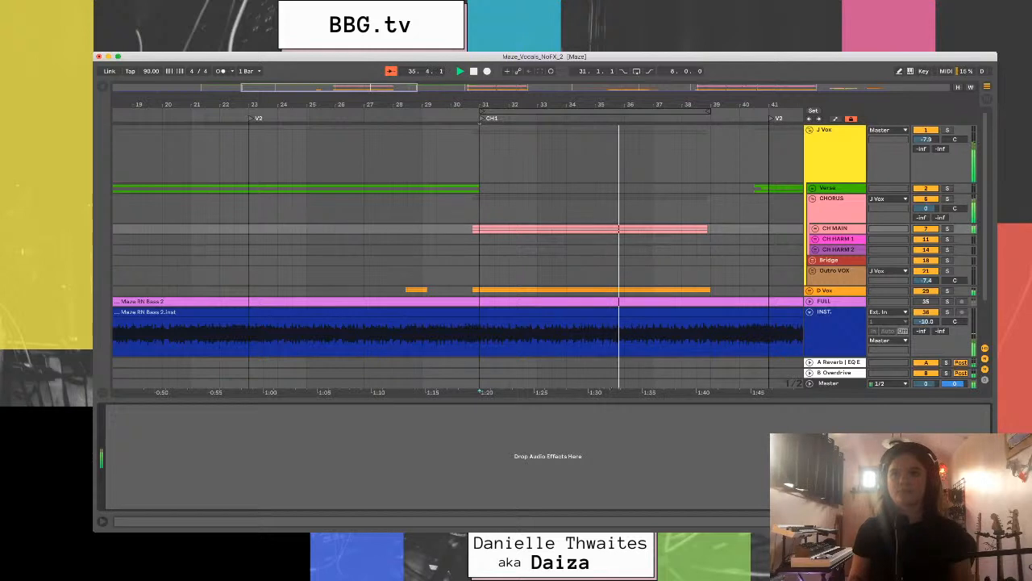
left_click(838, 362)
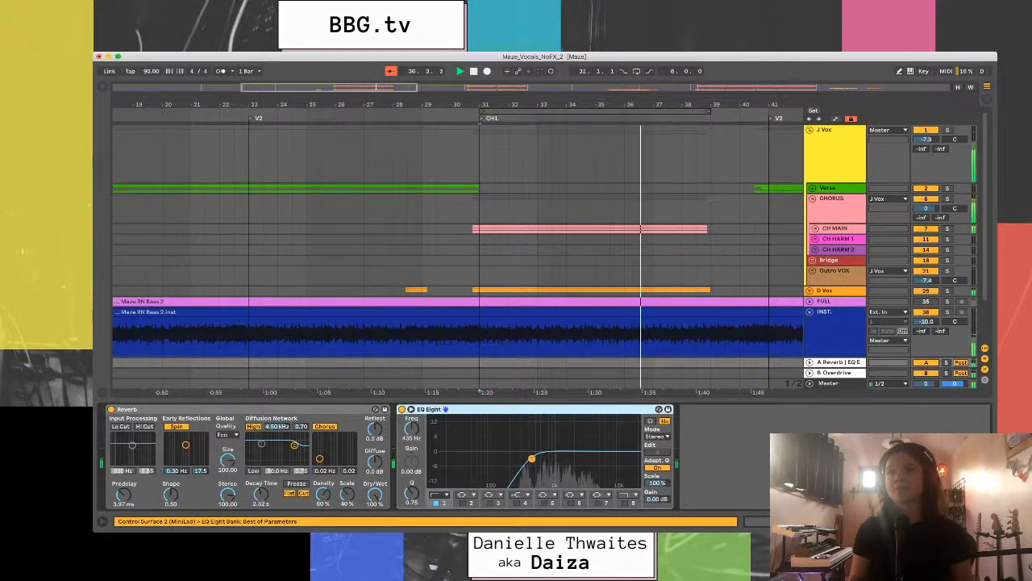
- Unfold the CH MAIN group and the B Overdrive return track, and set that return's volume to -19.0 dB
key("space")
left_click(816, 228)
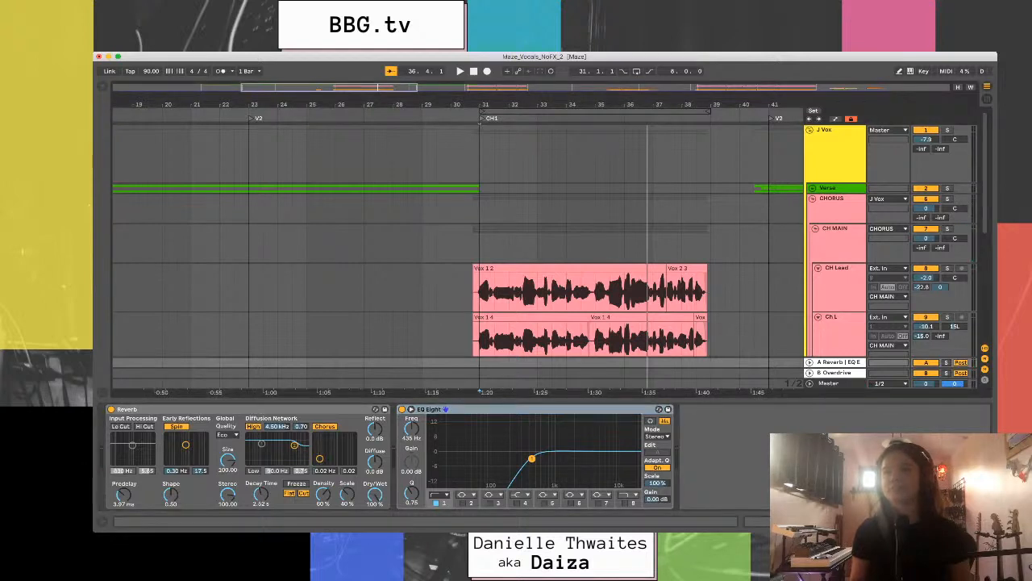
left_click(810, 372)
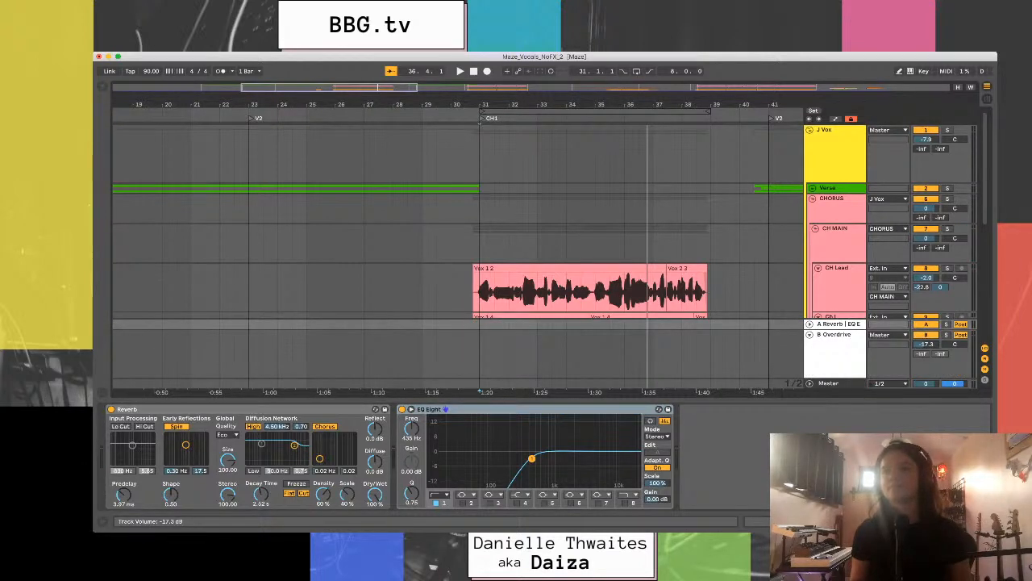
key("space")
left_click_drag(926, 345, 926, 348)
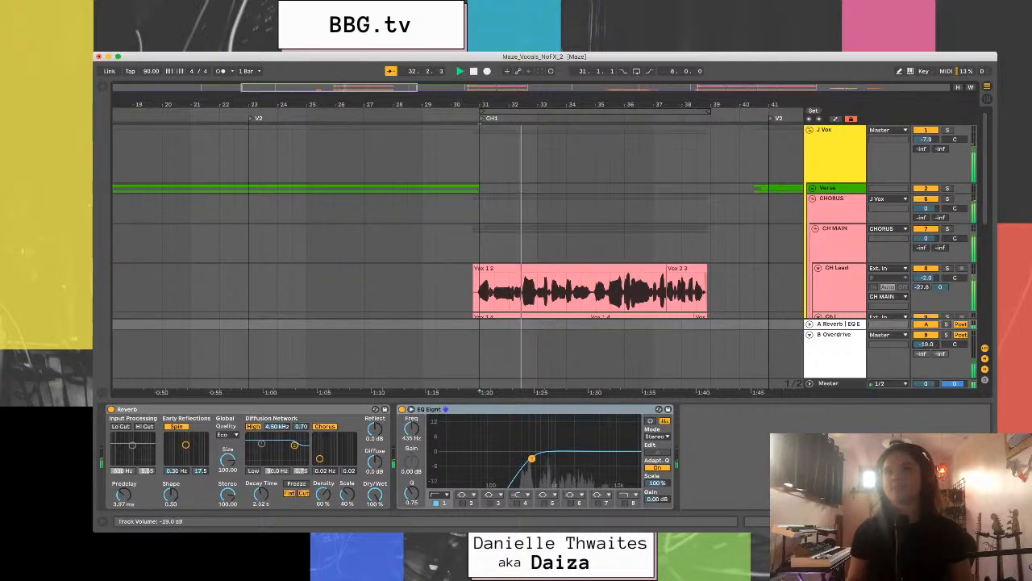
- Unfold the D Vox group, set its volume to -11.0 dB and play the chorus
scroll(459, 242, "down", 6)
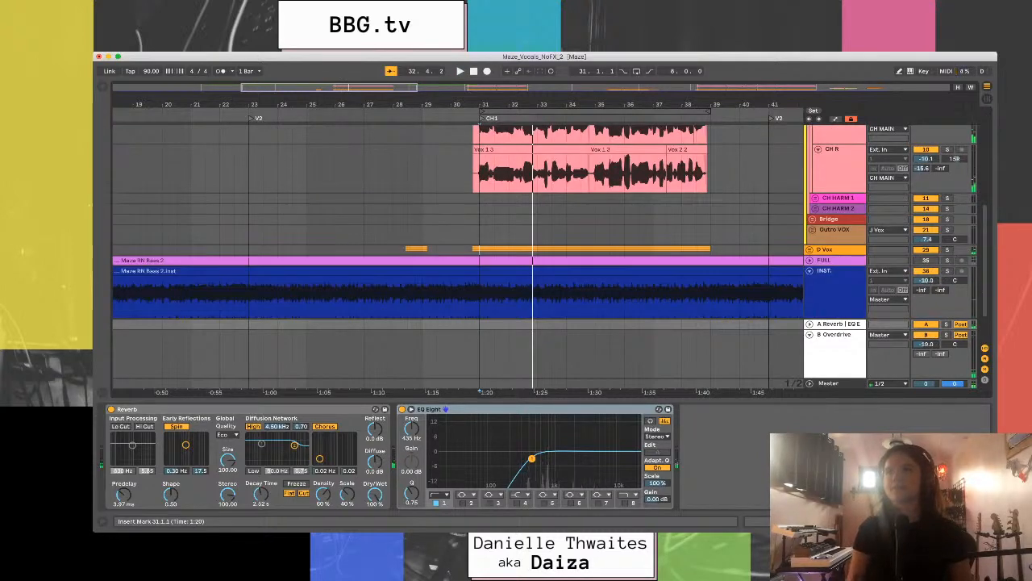
left_click(810, 250)
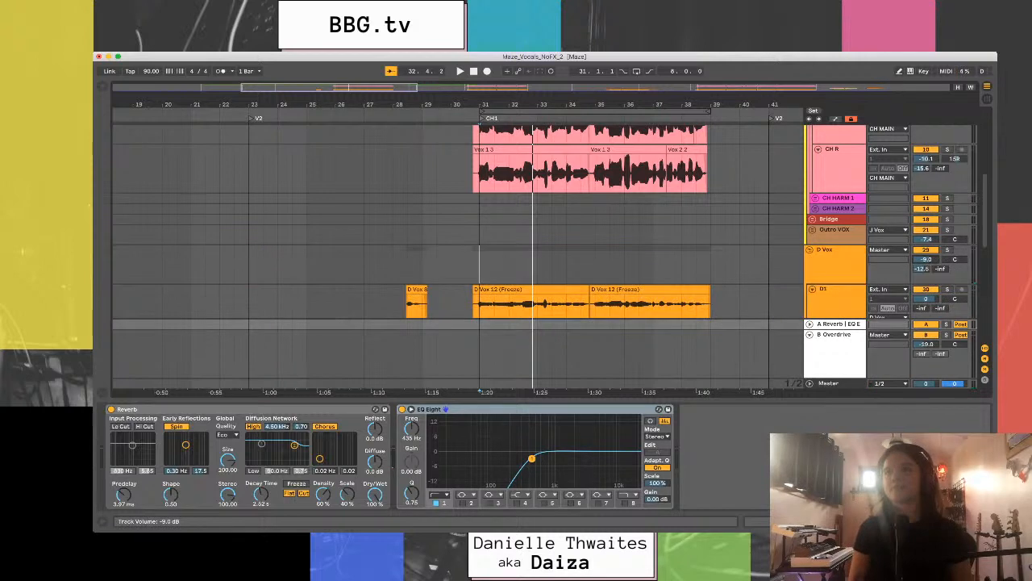
left_click_drag(926, 260, 926, 264)
key("space")
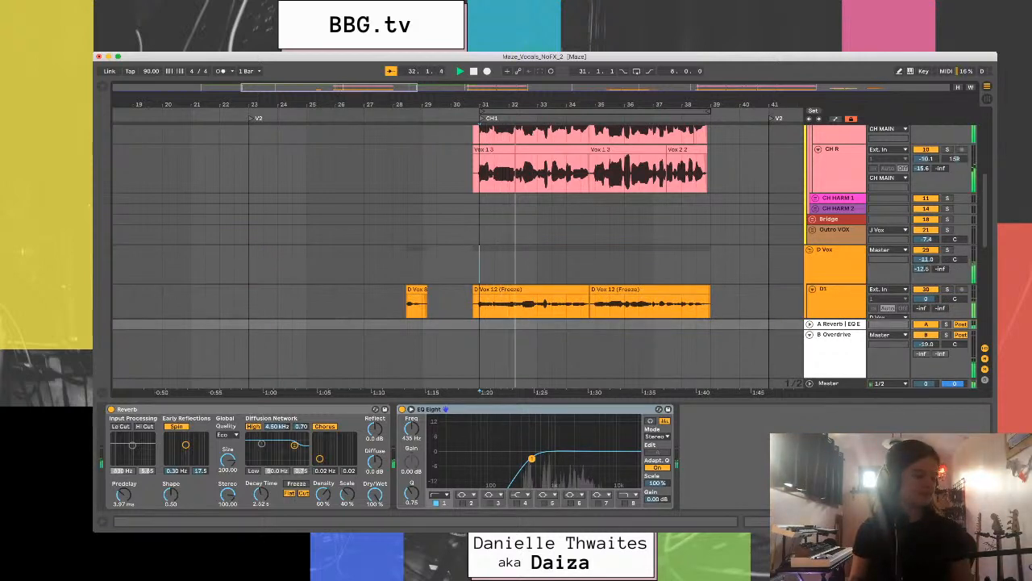
- Fold the B Overdrive return track and raise the INST. track's volume
left_click(809, 335)
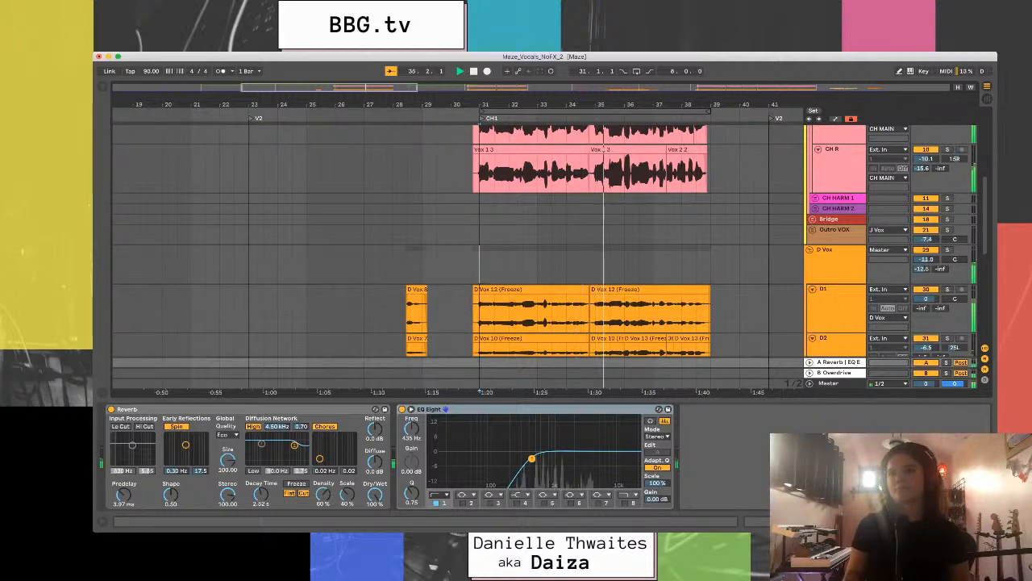
scroll(460, 251, "down", 10)
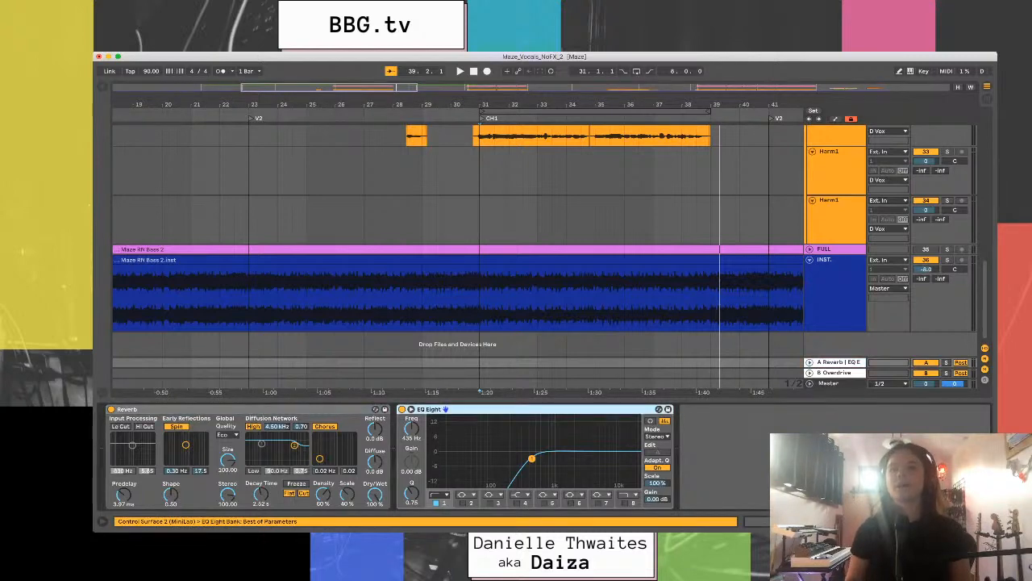
key("super+alt+l")
- Show the D Vox group's EQ Eight and Compressor to review its processing
scroll(457, 282, "up", 2)
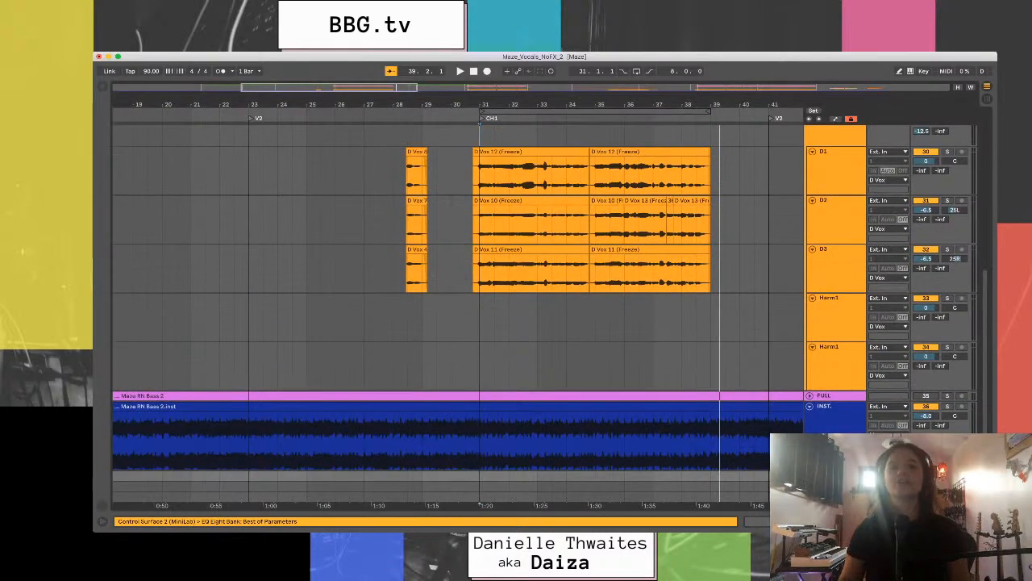
left_click(838, 281)
double_click(838, 141)
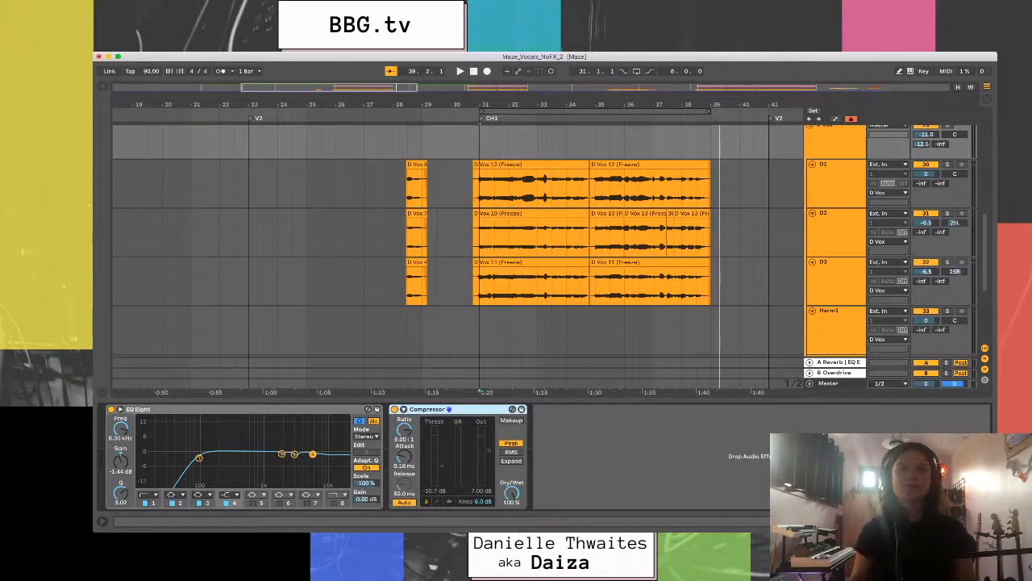
- Hide the device view, fold the D Vox and CHORUS groups and show the browser
key("super+alt+l")
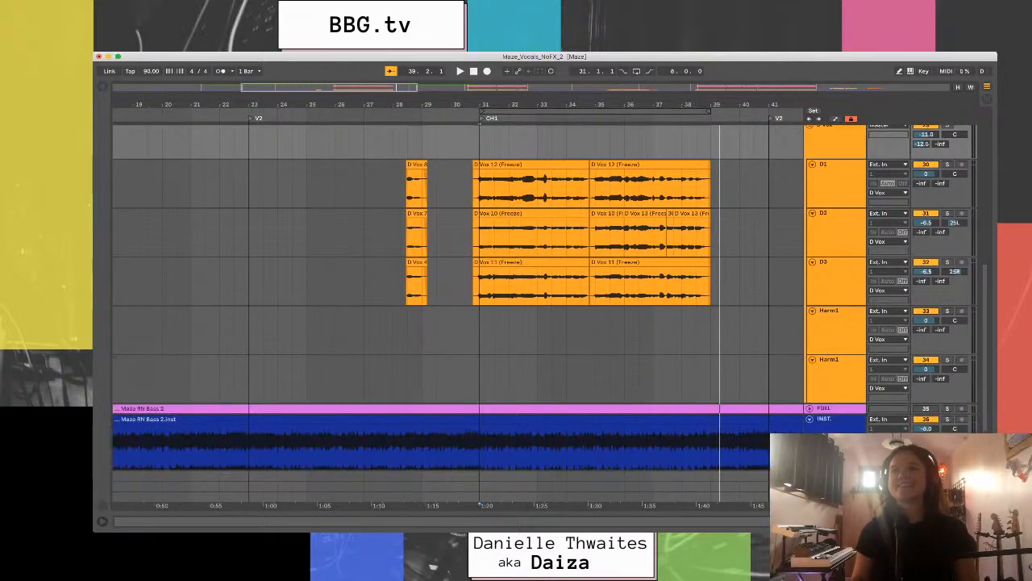
scroll(452, 275, "up", 2)
scroll(452, 290, "up", 4)
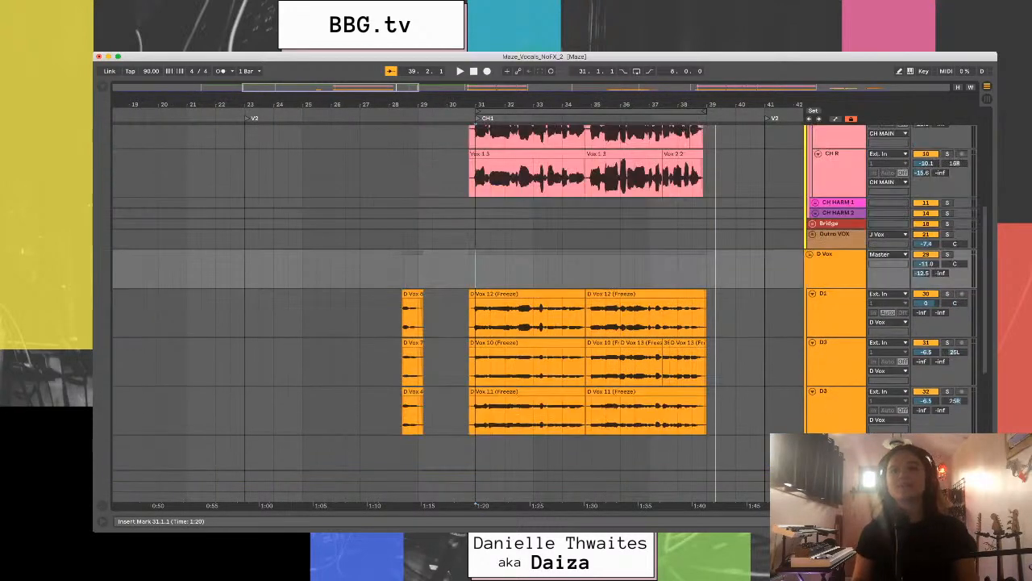
key("u")
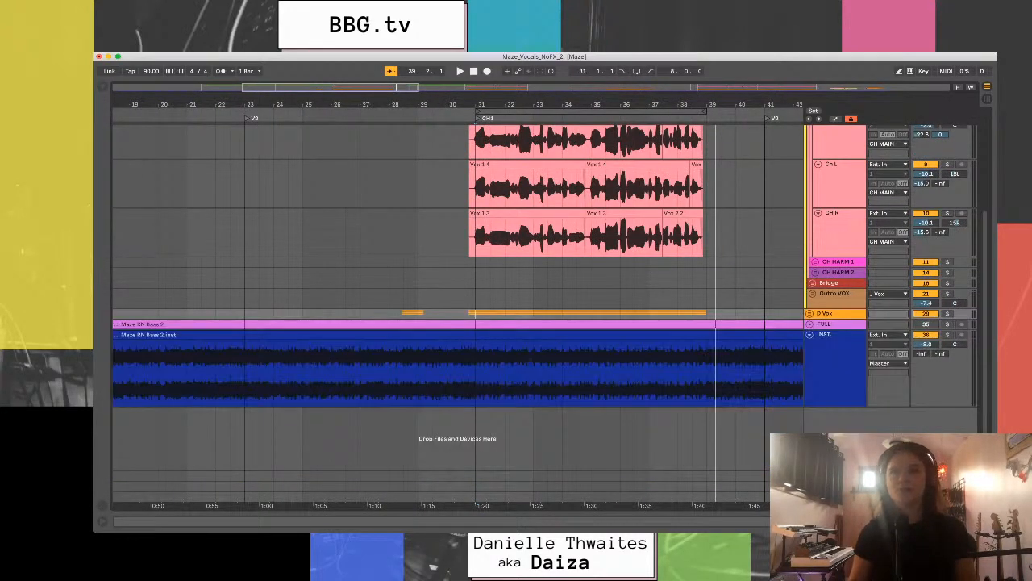
scroll(451, 266, "up", 3)
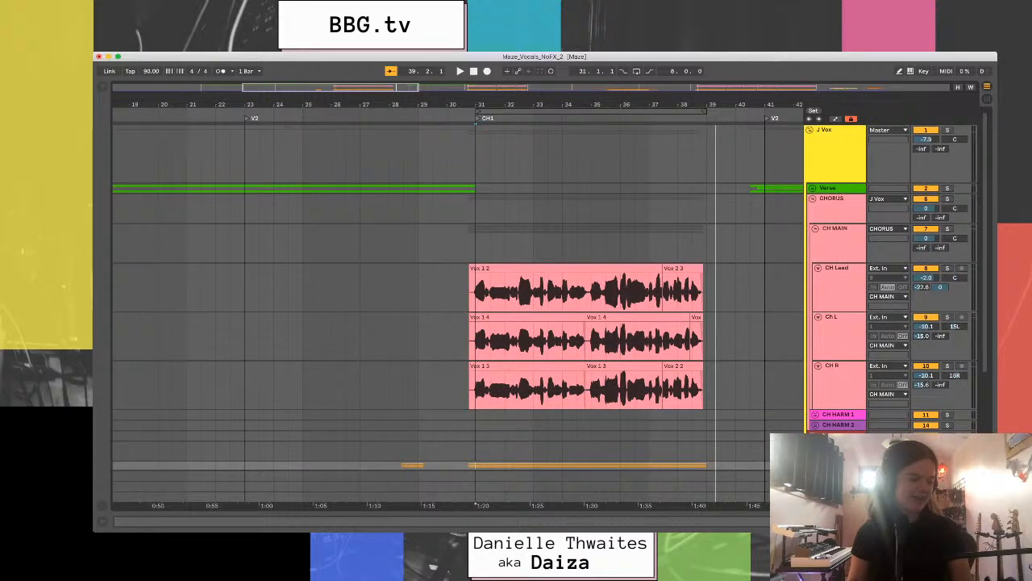
key("u")
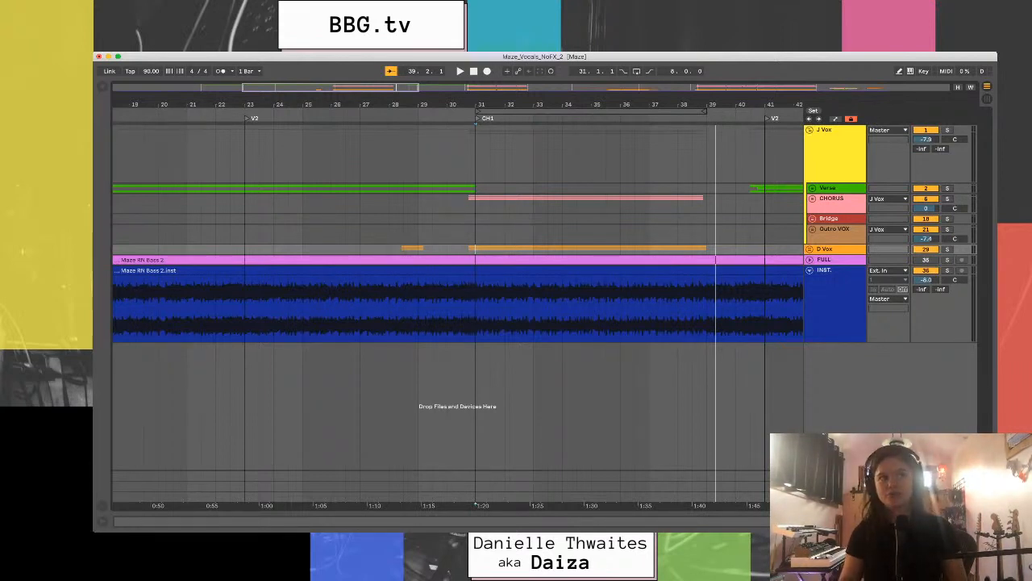
key("super+alt+b")
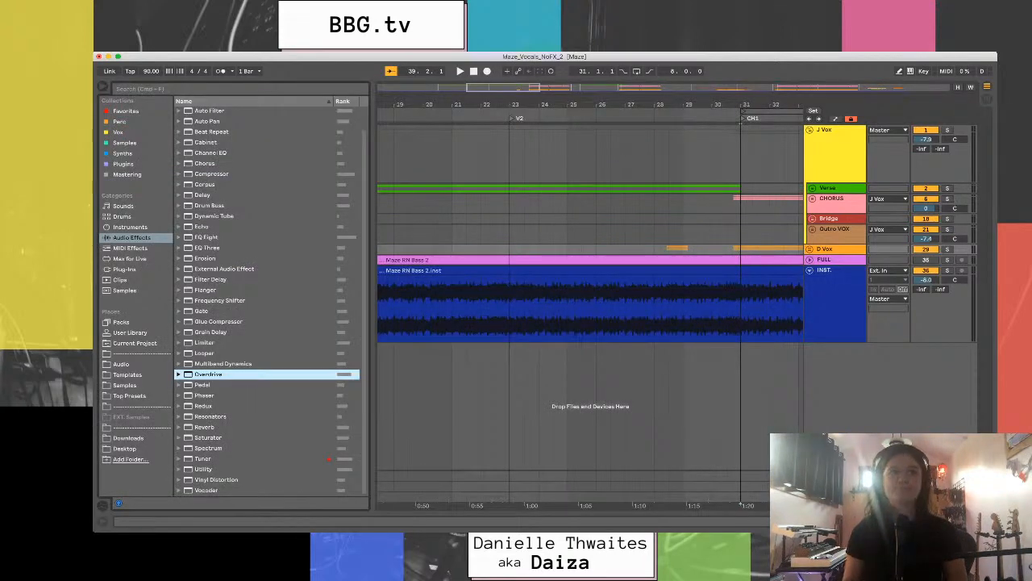
- Add the Max for Live effects Convolution Reverb Pro and Convolution Reverb after the EQ Eight on the INST. track
left_click(125, 270)
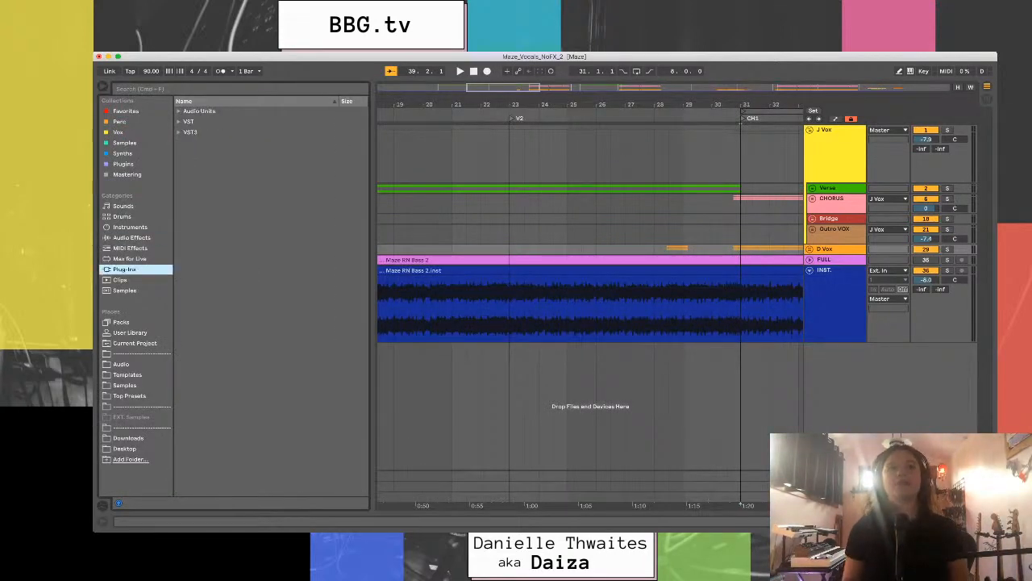
left_click(129, 259)
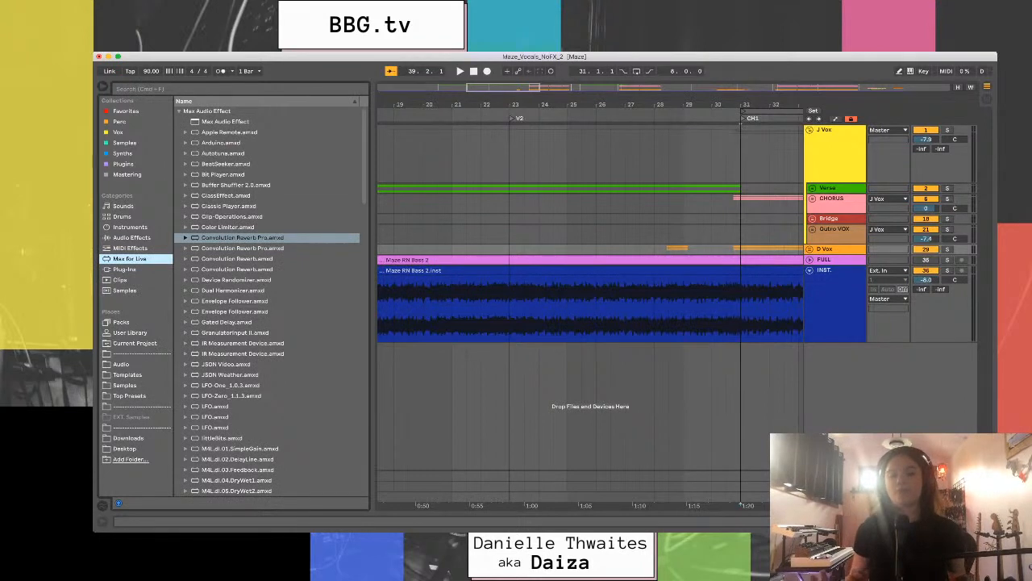
key("Right")
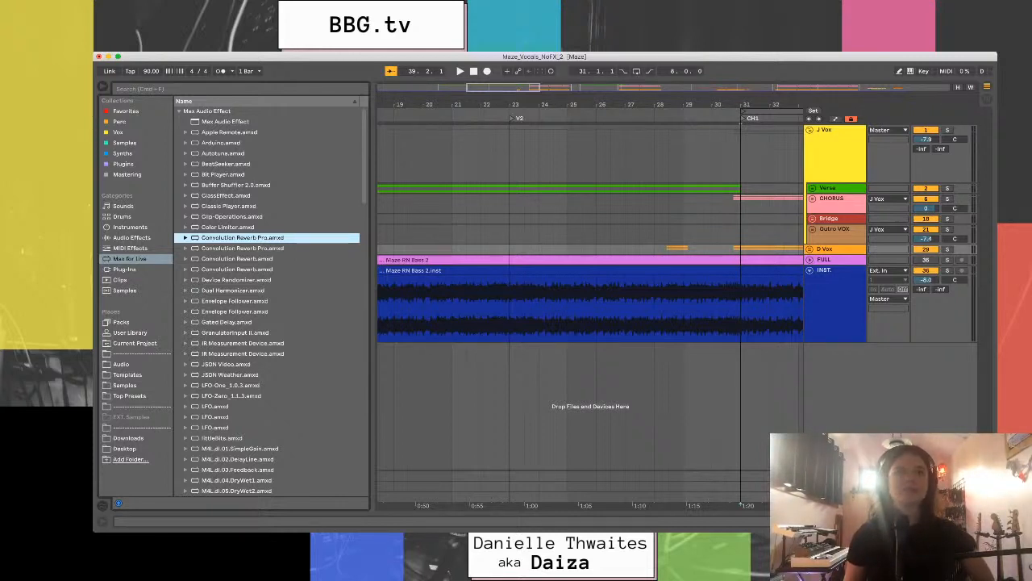
key("shift+Tab")
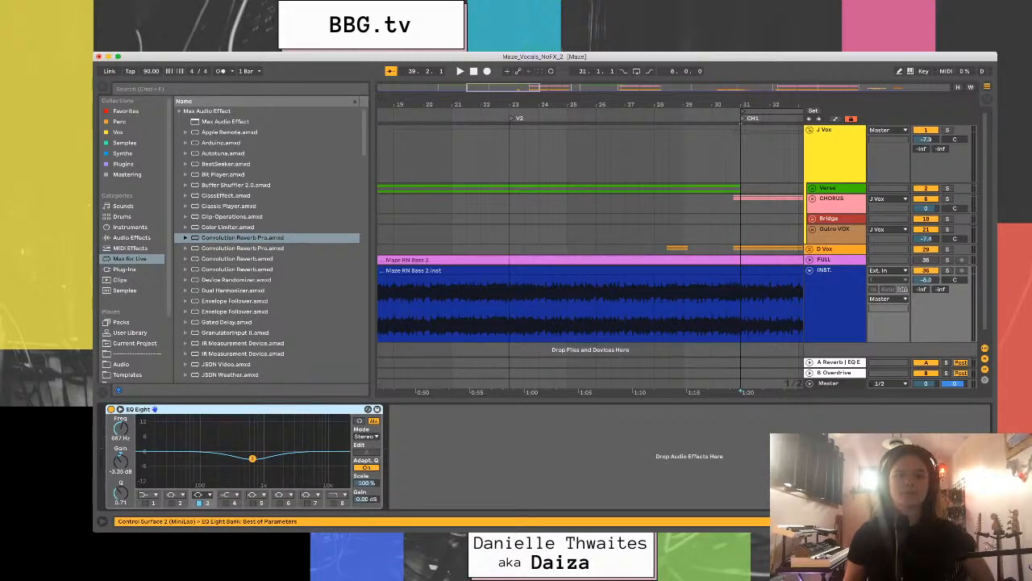
left_click(242, 248)
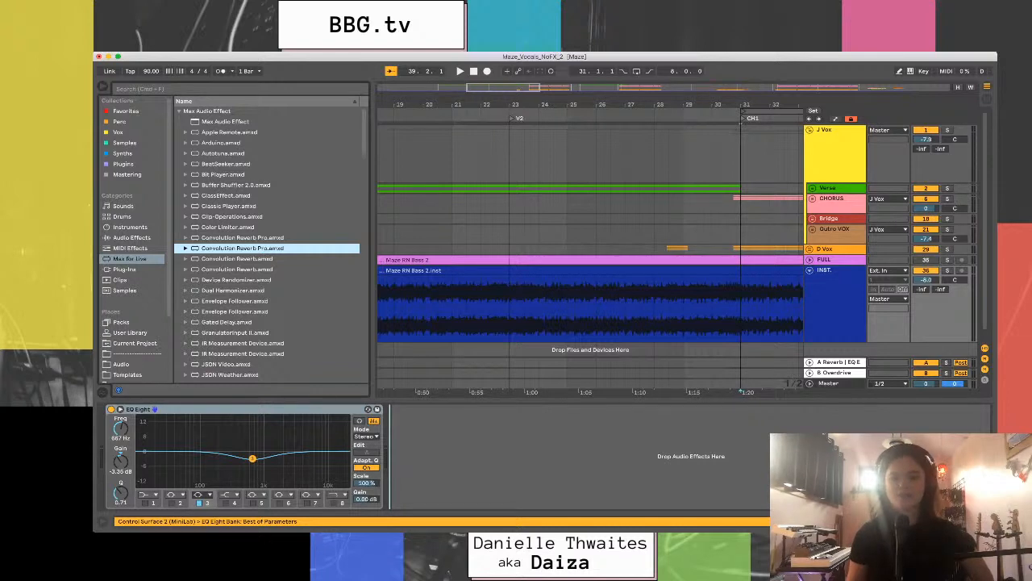
key("Return")
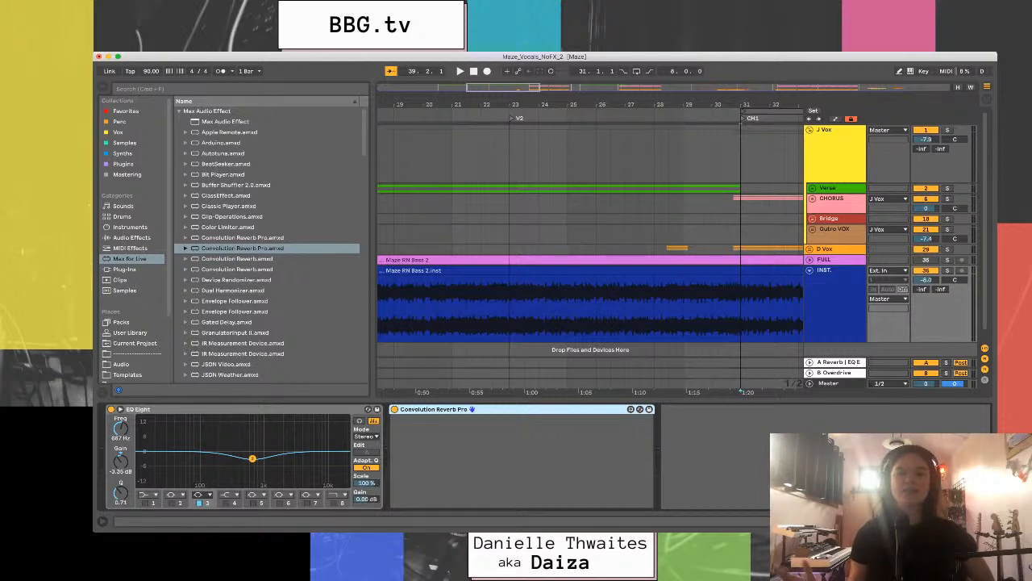
left_click(237, 258)
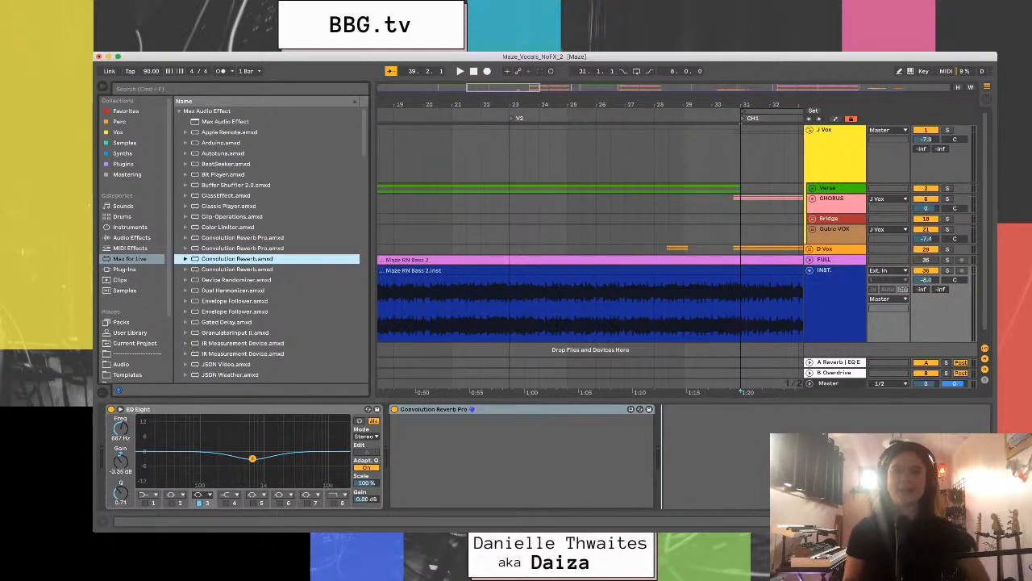
key("Return")
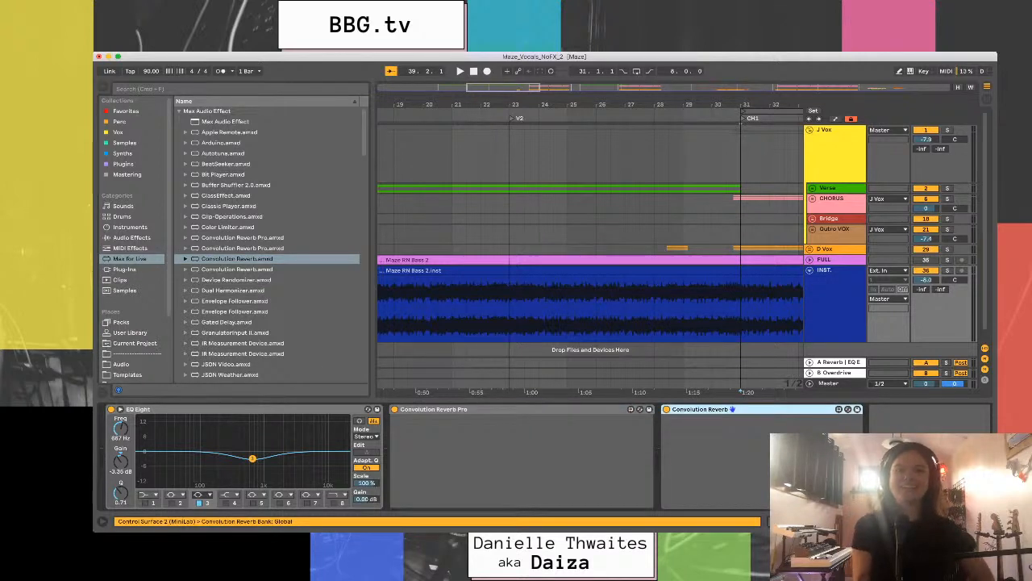
- Remove both convolution reverbs from the INST. track, keeping only its EQ Eight
left_click(434, 409)
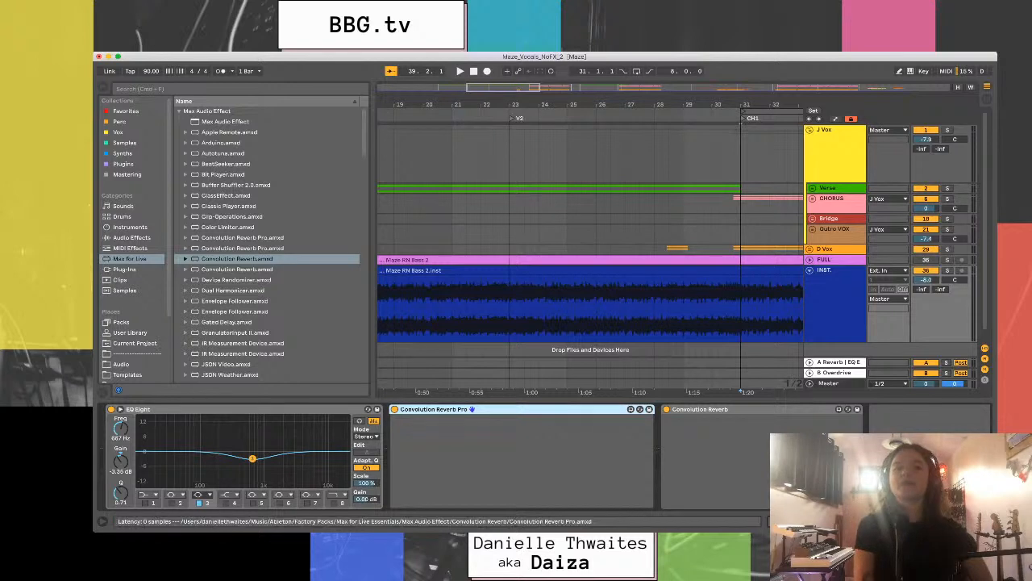
key("Delete")
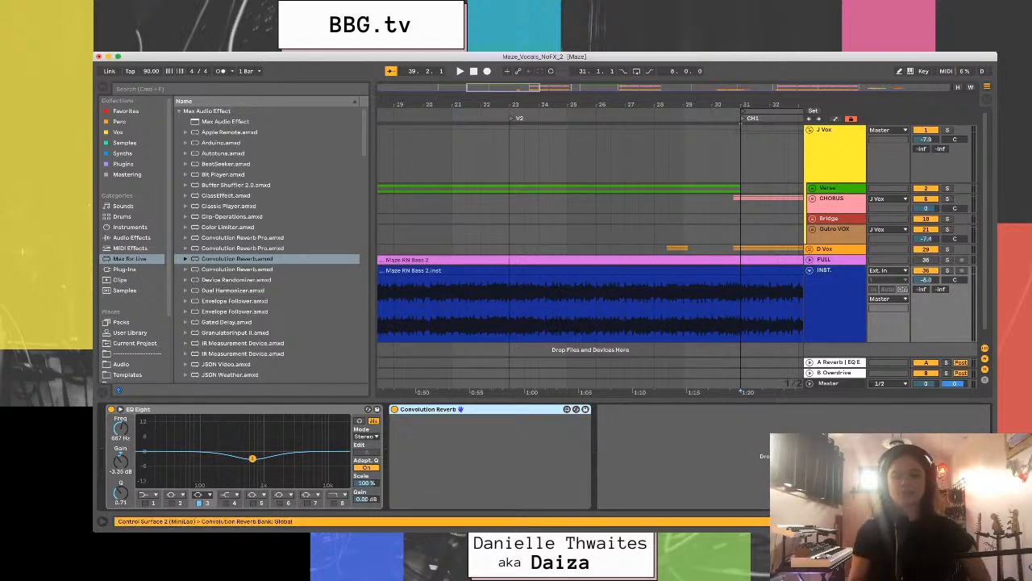
key("Delete")
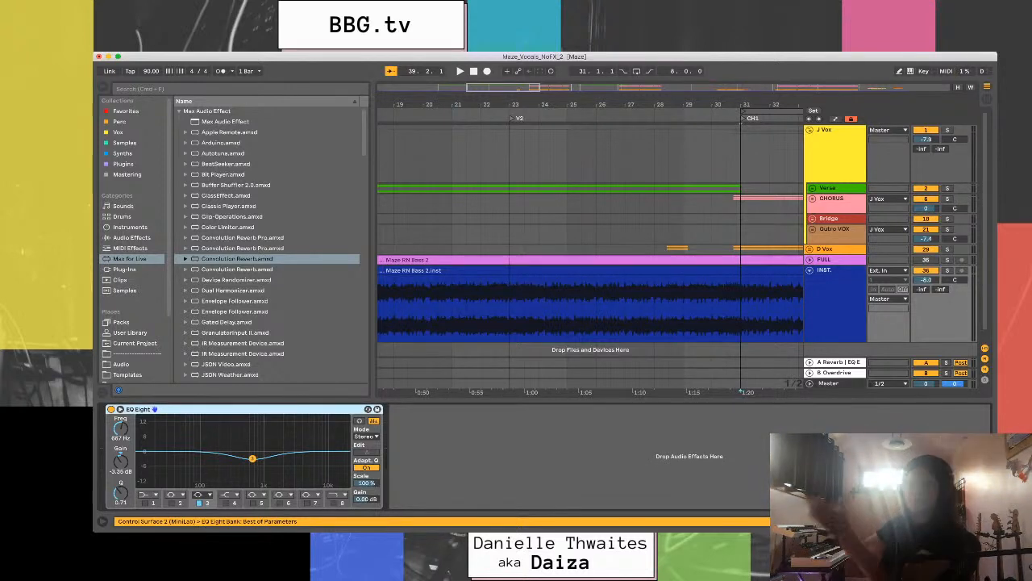
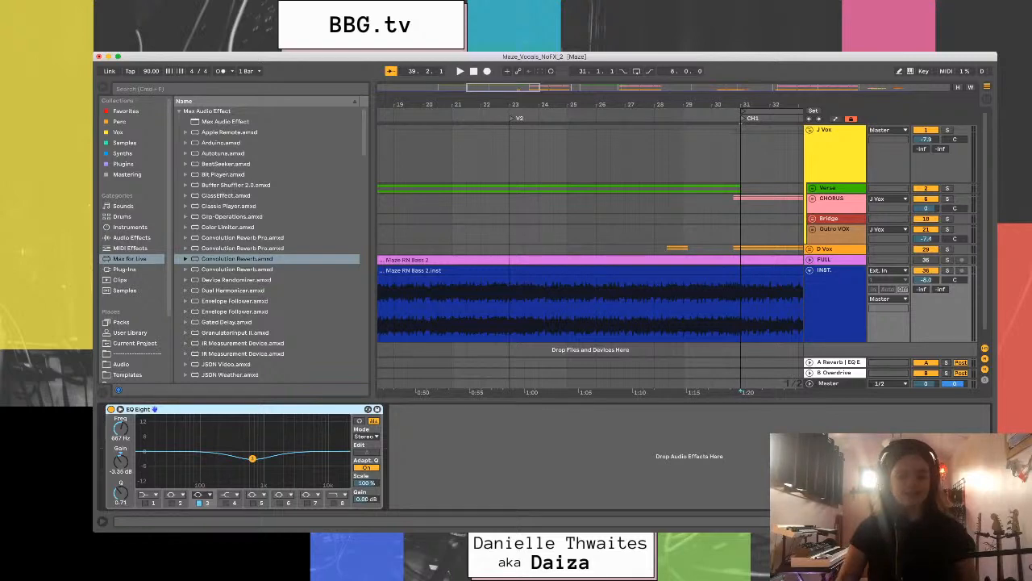
- Hide the browser, show the whole arrangement and look through the Verse, CHORUS, Bridge and Outro VOX groups
left_click_drag(502, 105, 476, 56)
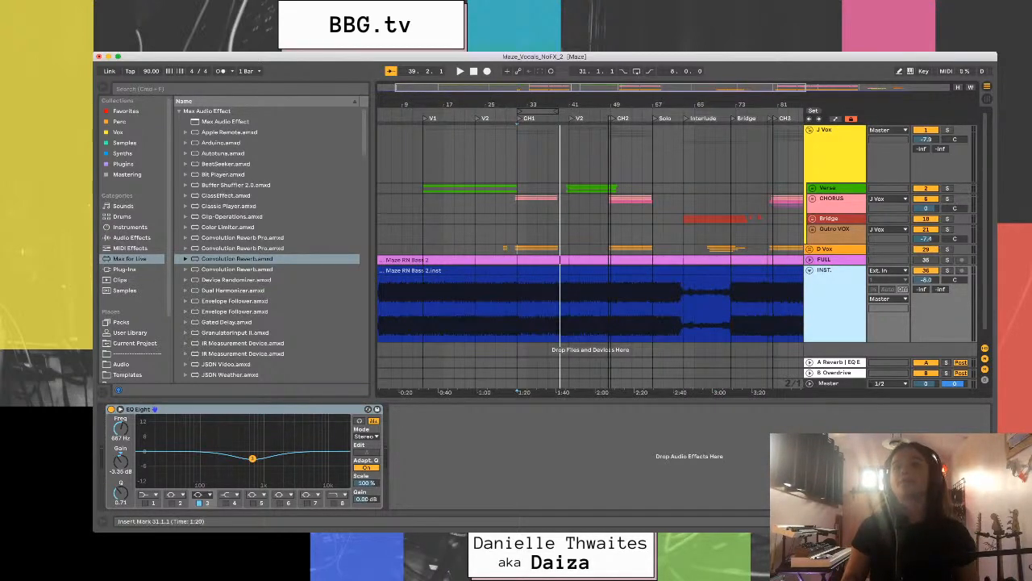
key("super+alt+b")
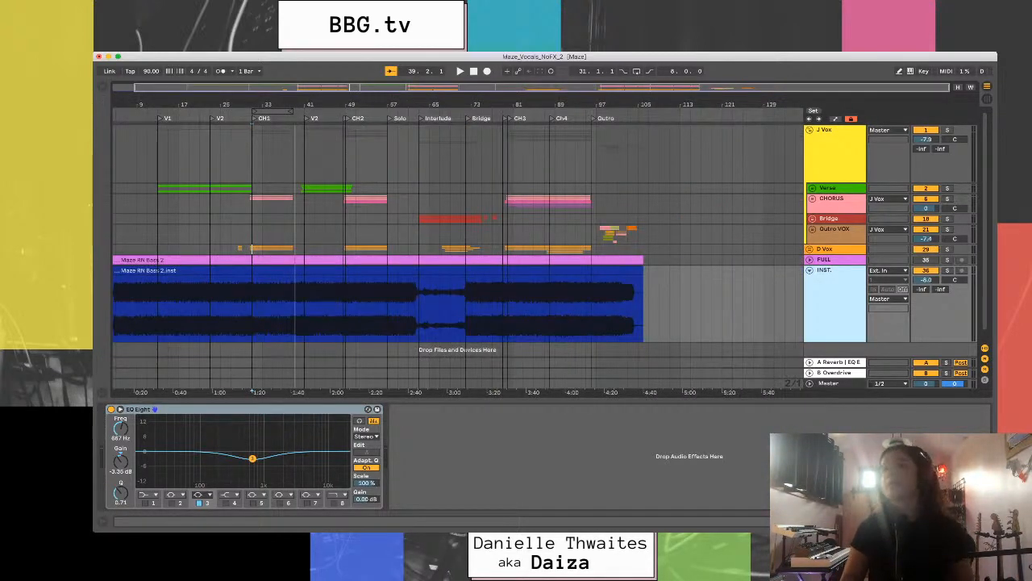
left_click(812, 229)
left_click(812, 229)
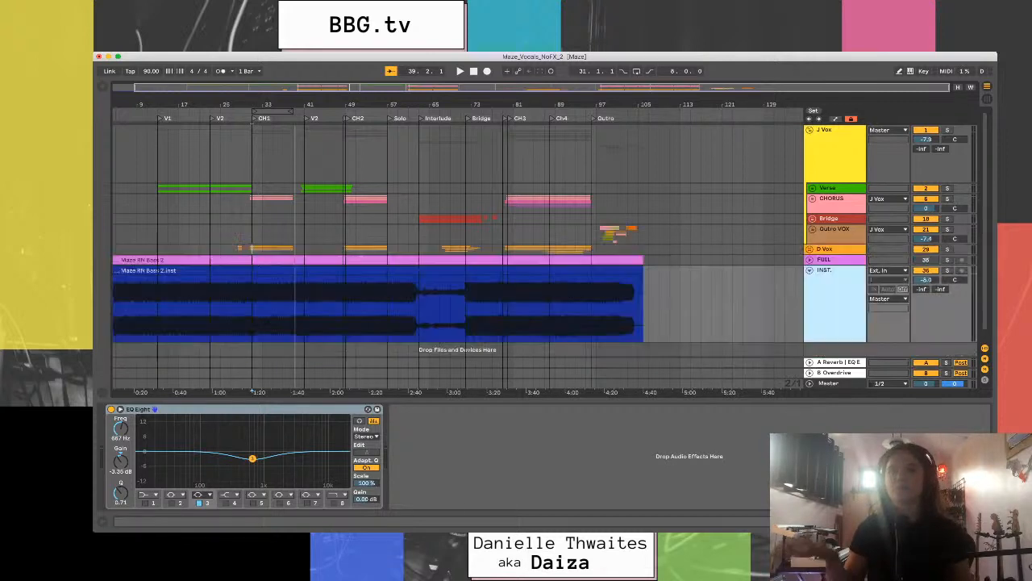
left_click(829, 188)
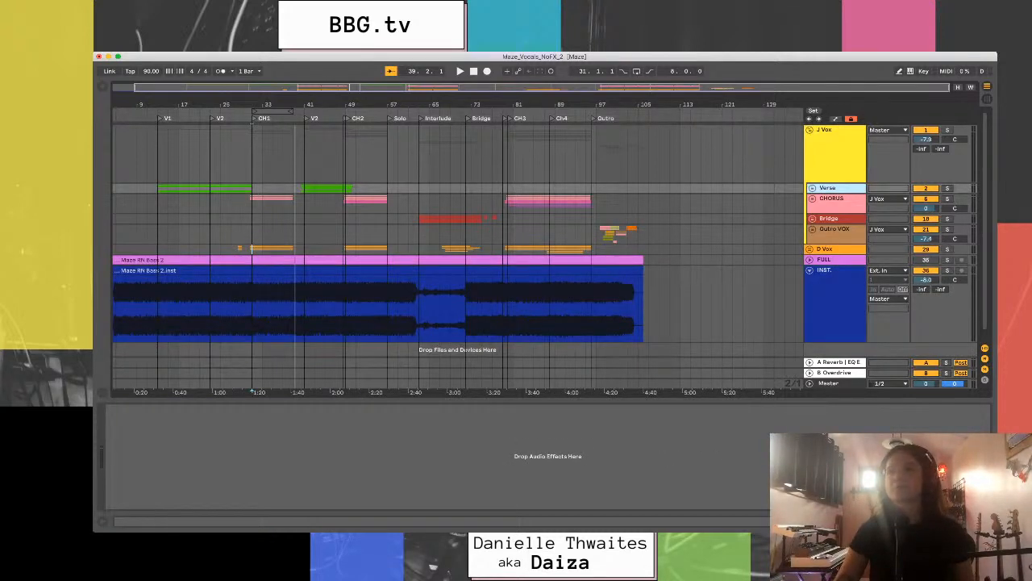
key("Down")
key("Down")
key("Down")
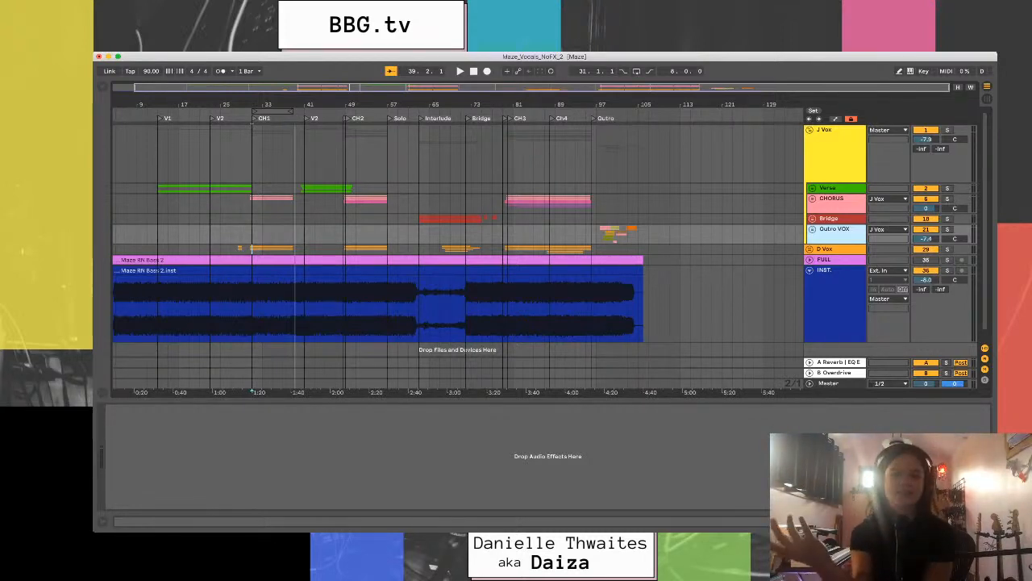
left_click(830, 219)
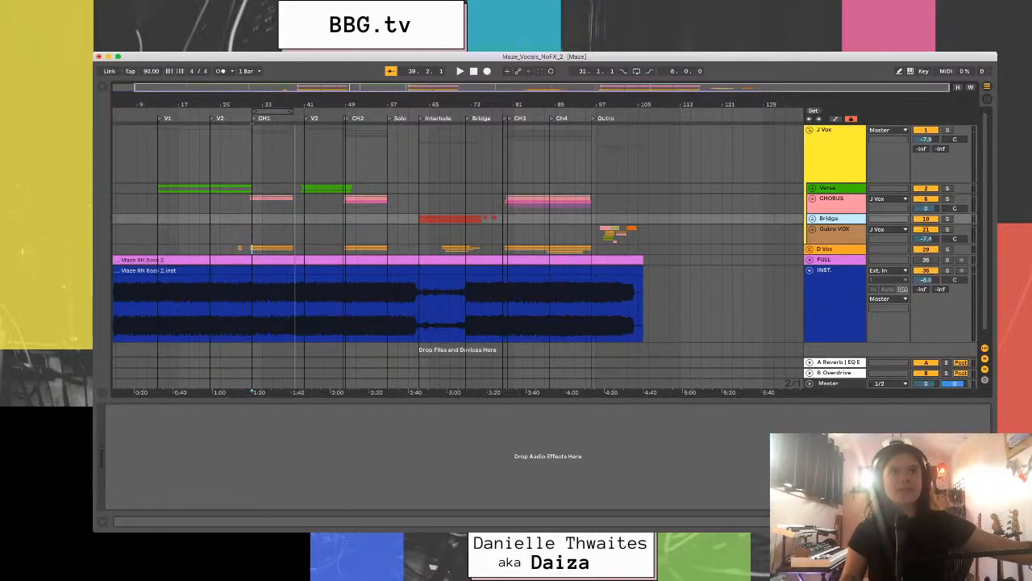
- Save the set and open Vox Template.als from the Vox Template Project in the browser's Templates folder
key("super+s")
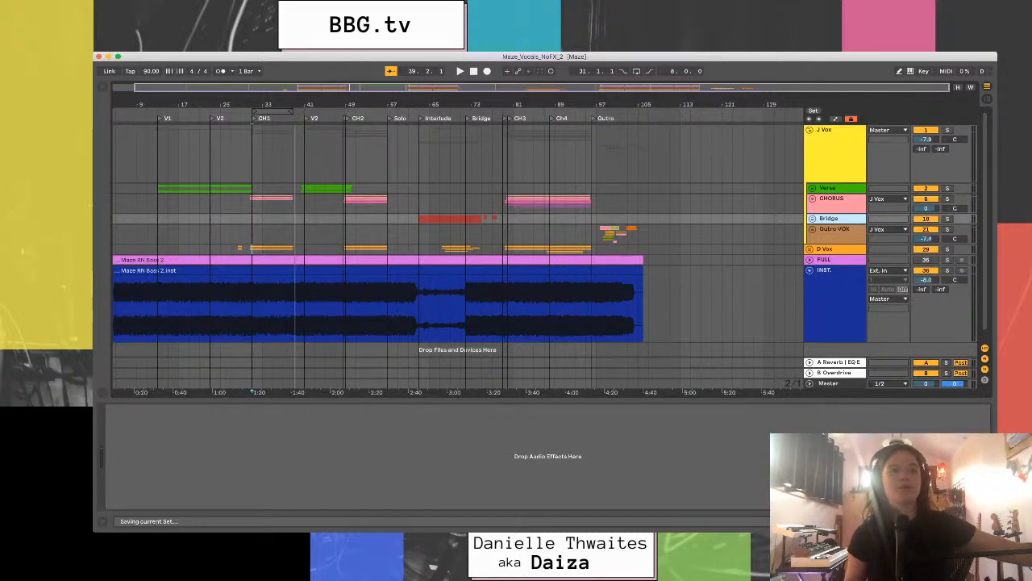
key("super+alt+b")
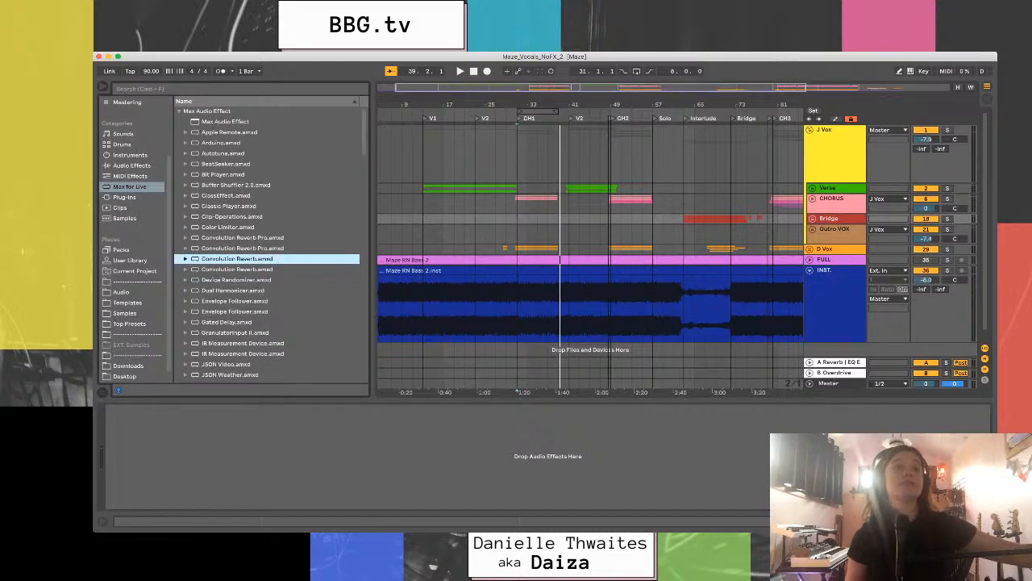
scroll(133, 242, "down", 1)
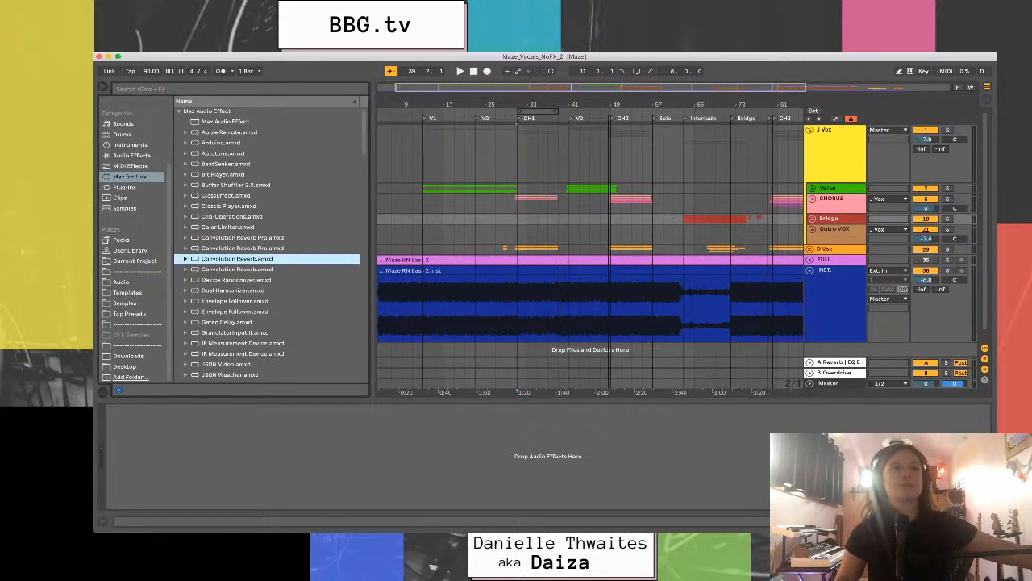
left_click(128, 293)
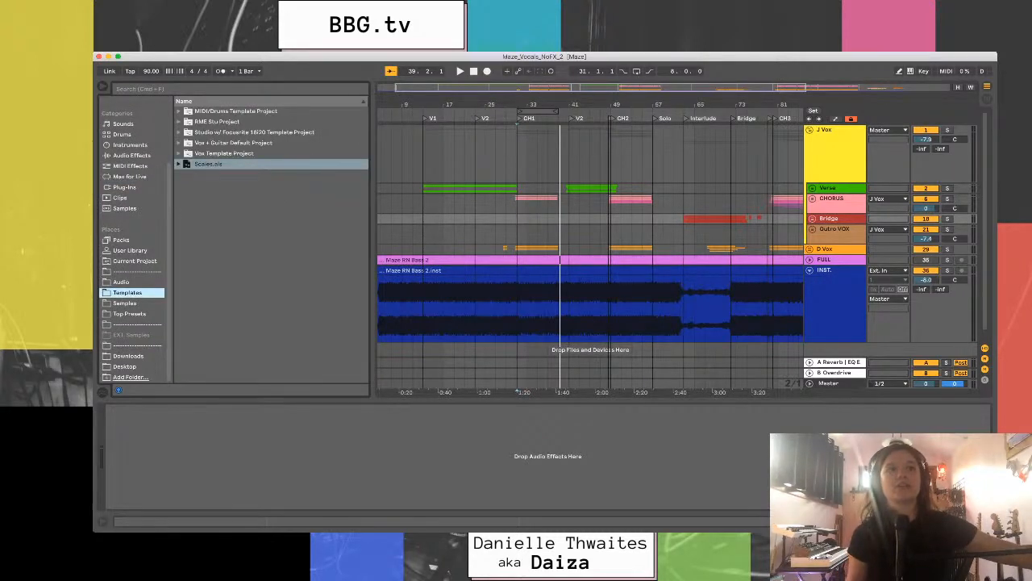
left_click(179, 153)
double_click(225, 174)
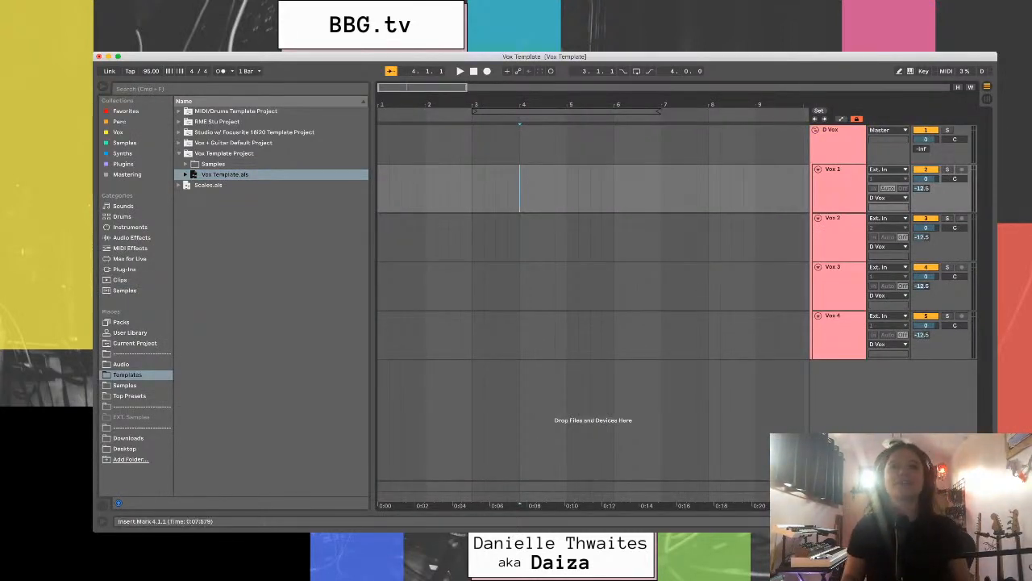
- Hide the browser and review the devices on the template's A Vox Verb return and D Vox group
left_click(414, 190)
key("alt+super+b")
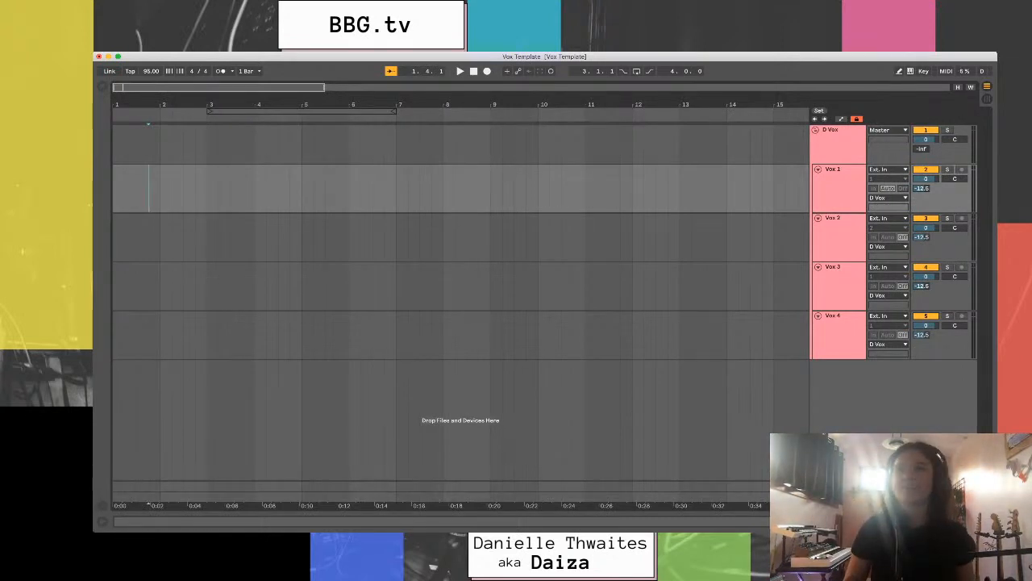
scroll(460, 303, "down", 4)
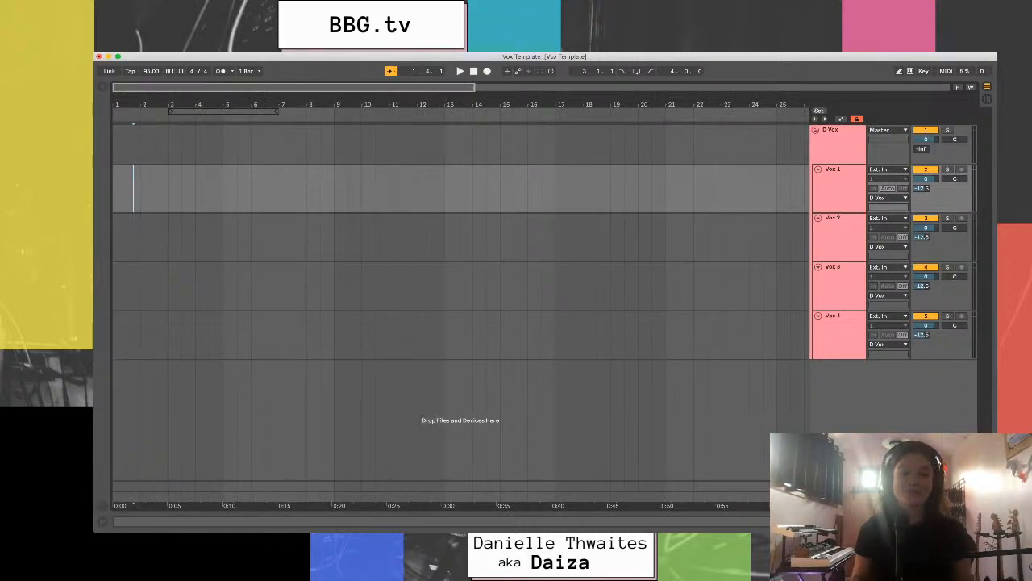
double_click(839, 486)
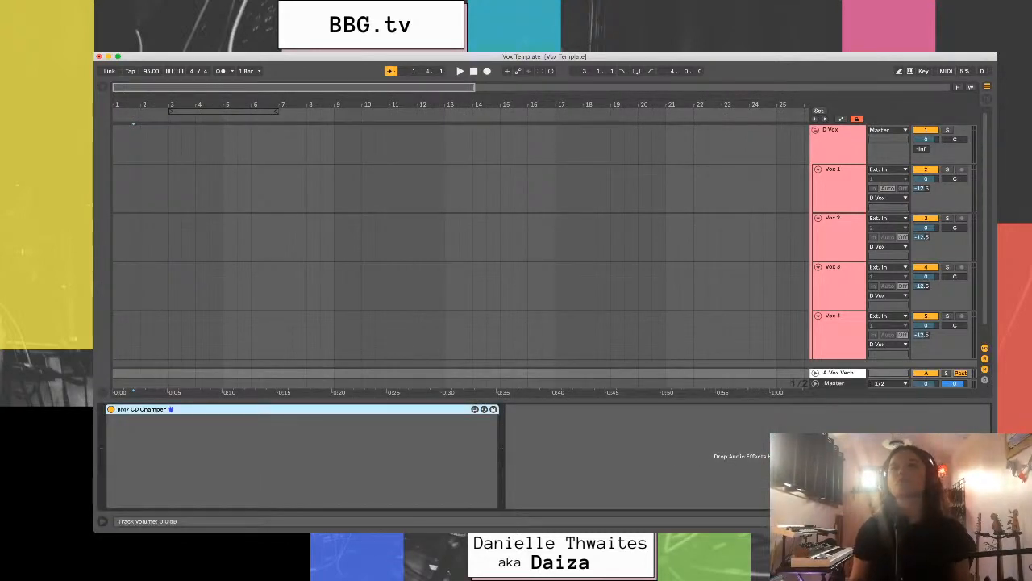
left_click(837, 139)
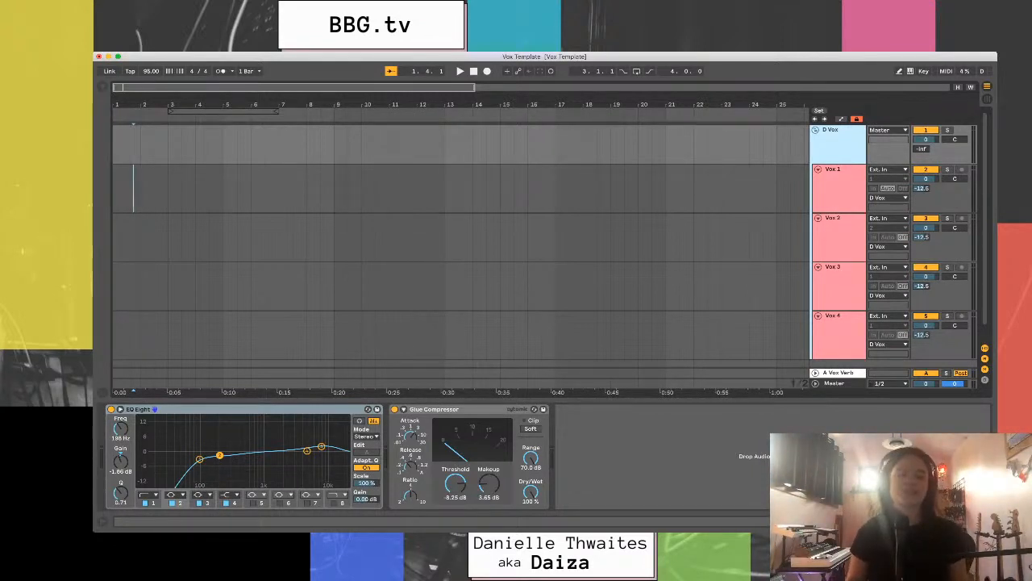
left_click(815, 130)
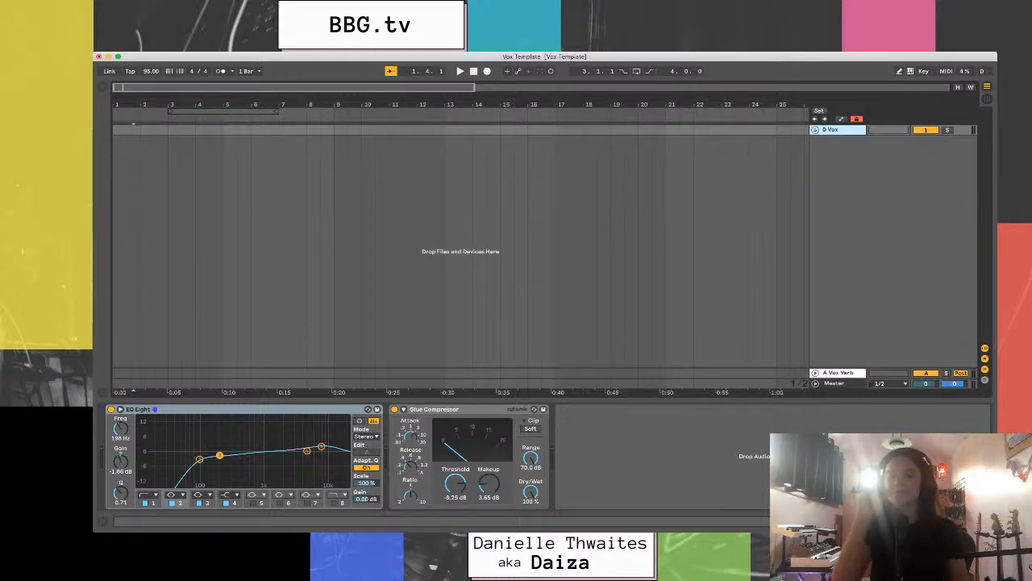
left_click(816, 130)
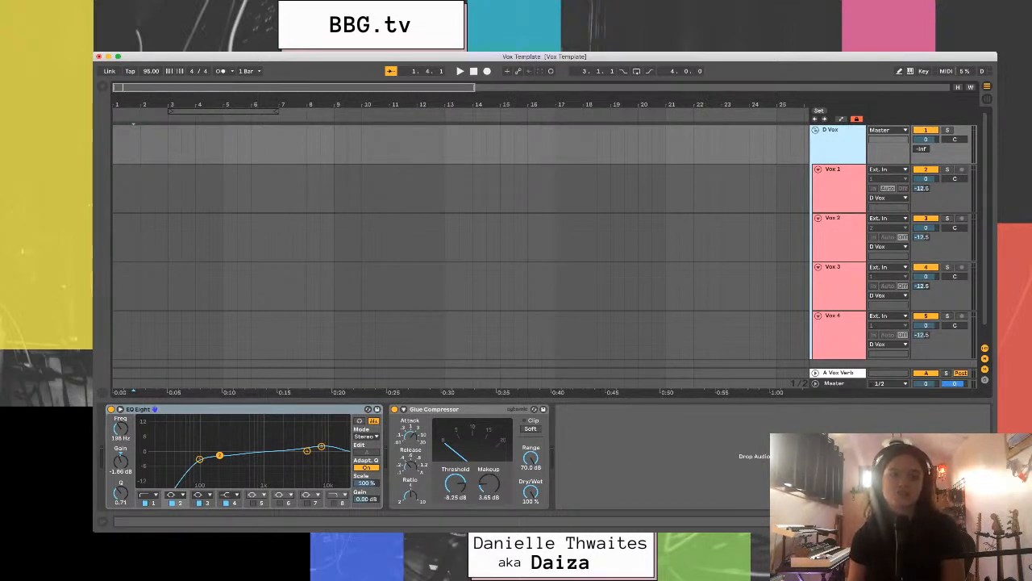
- Show the Audio Effects in a widened browser, hide the device view and sort the effects by rank
key("super+alt+b")
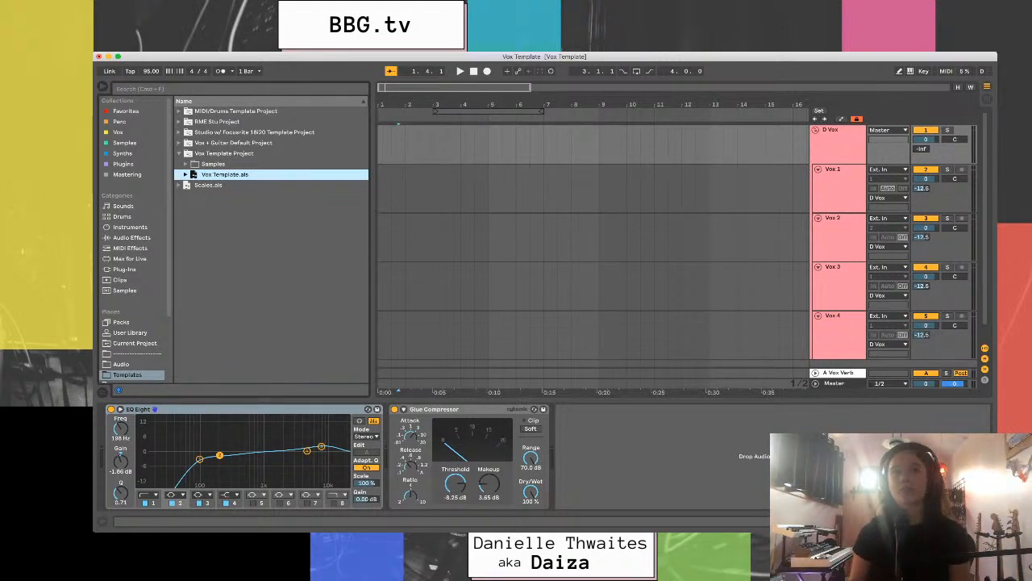
left_click(405, 188)
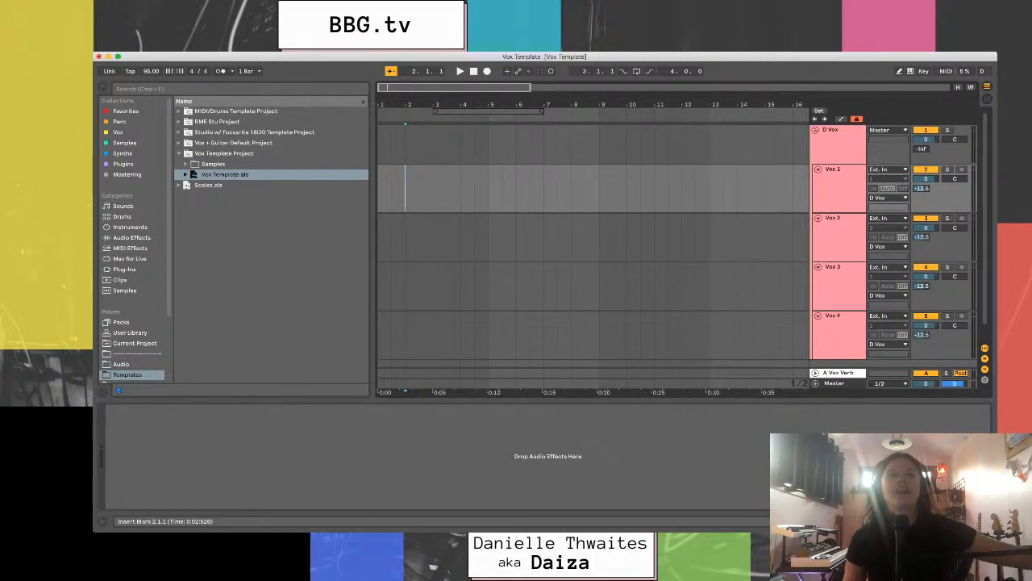
left_click(131, 237)
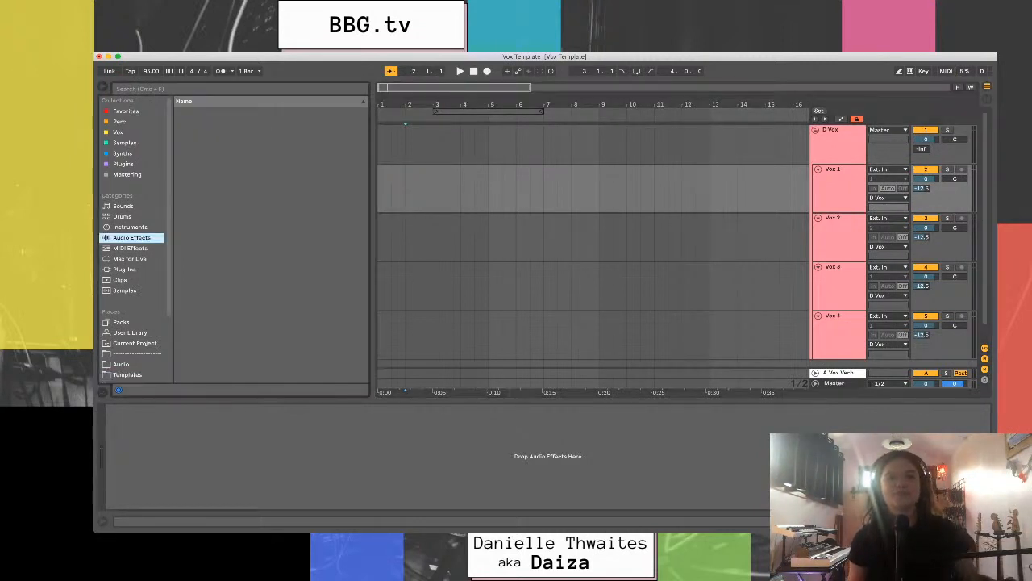
left_click_drag(372, 242, 398, 242)
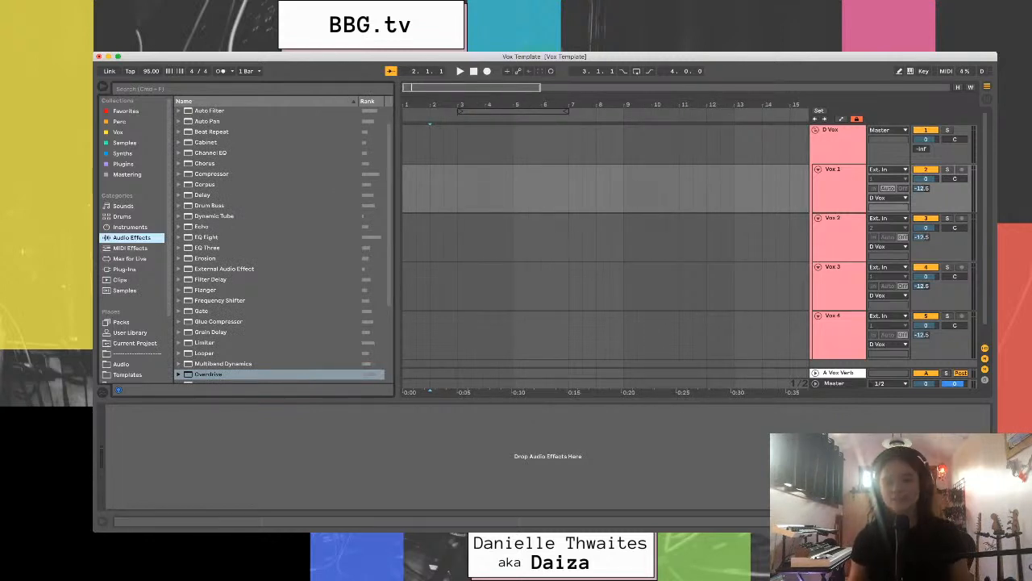
key("alt+super+l")
scroll(283, 242, "up", 2)
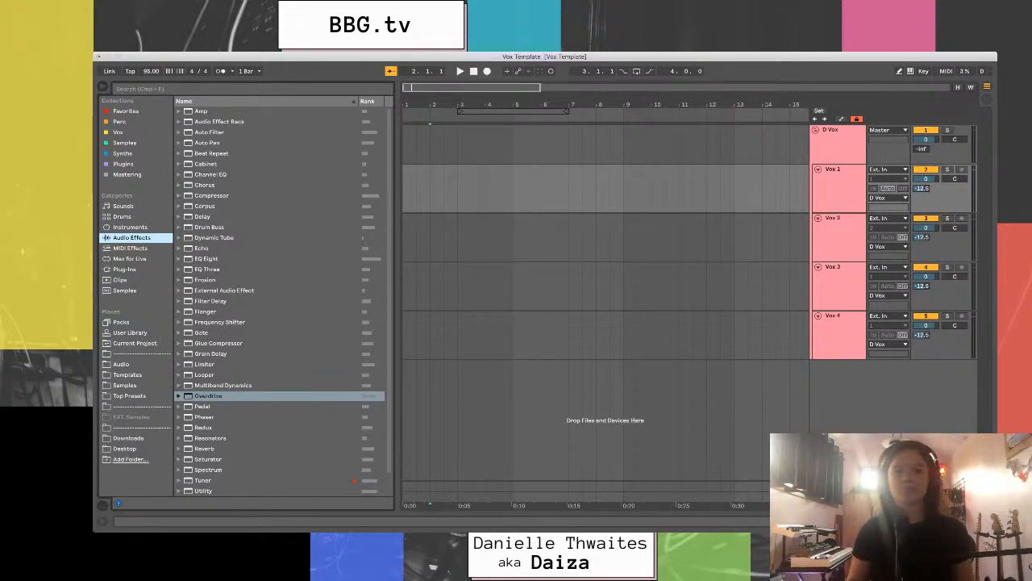
left_click(368, 101)
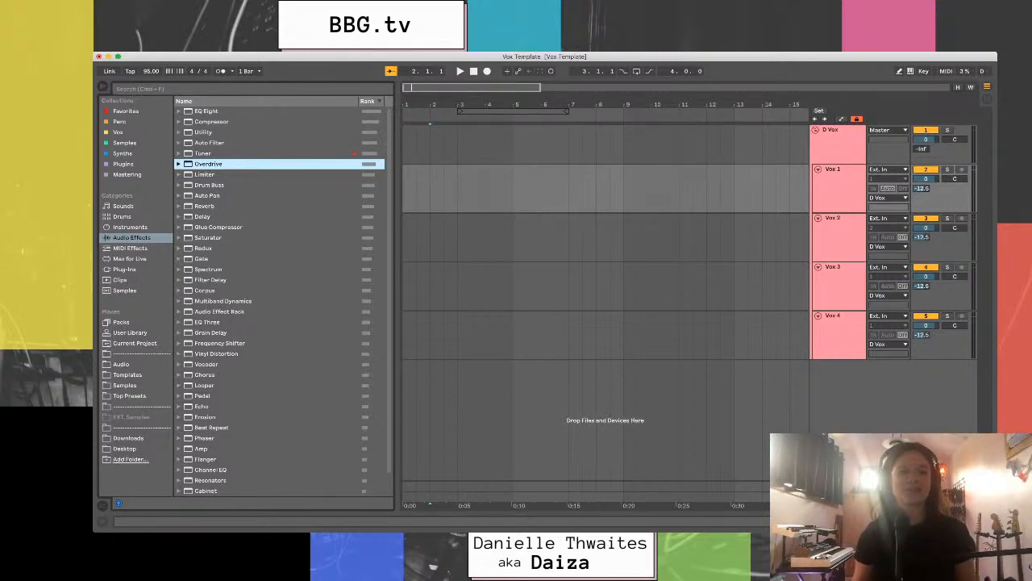
- Look through the lowest-ranked audio effects and the Filter presets of EQ Eight, then collapse the preset folders
scroll(275, 298, "down", 1)
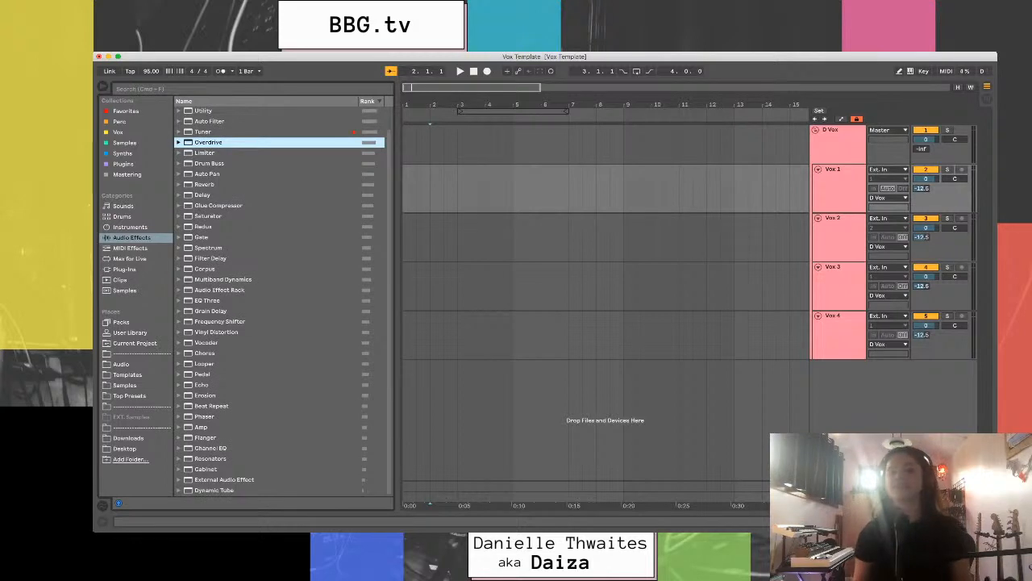
left_click(214, 491)
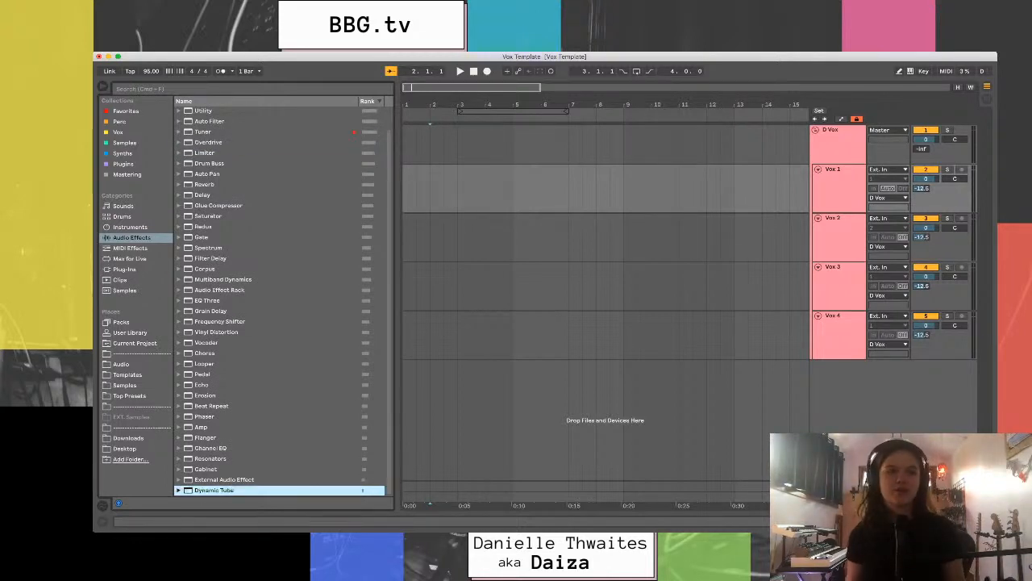
left_click(224, 480)
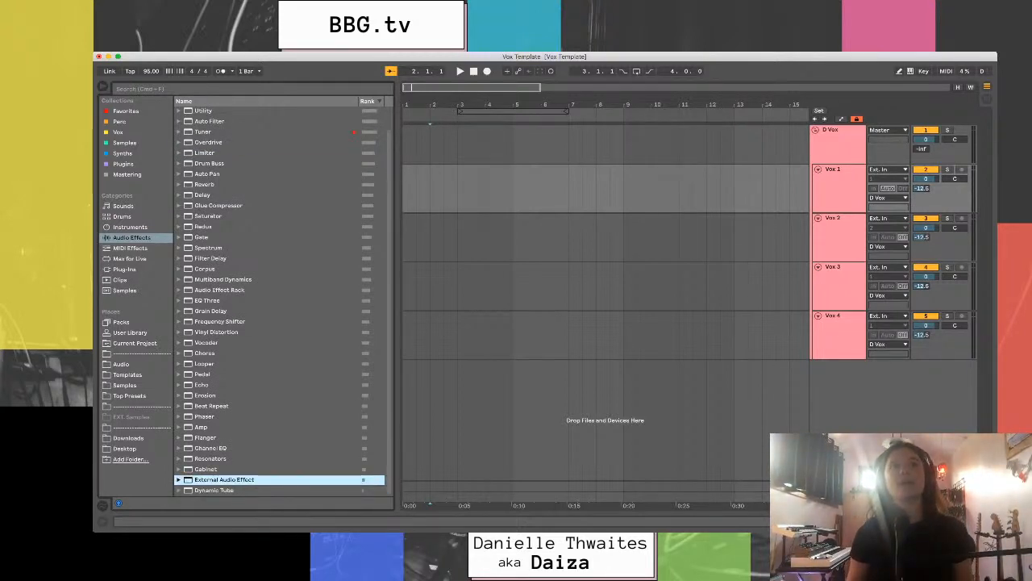
scroll(275, 299, "up", 1)
left_click(179, 110)
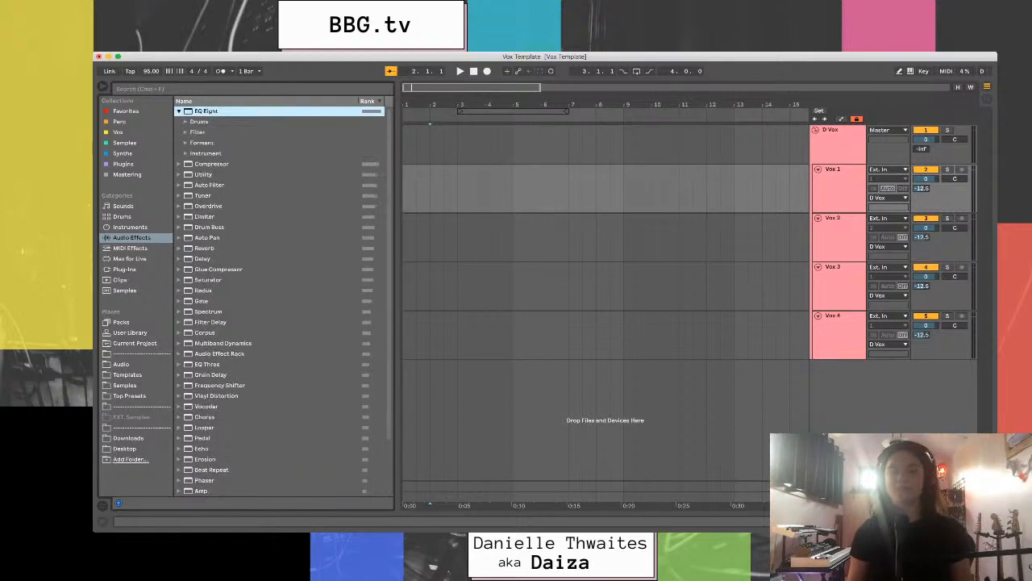
left_click(185, 132)
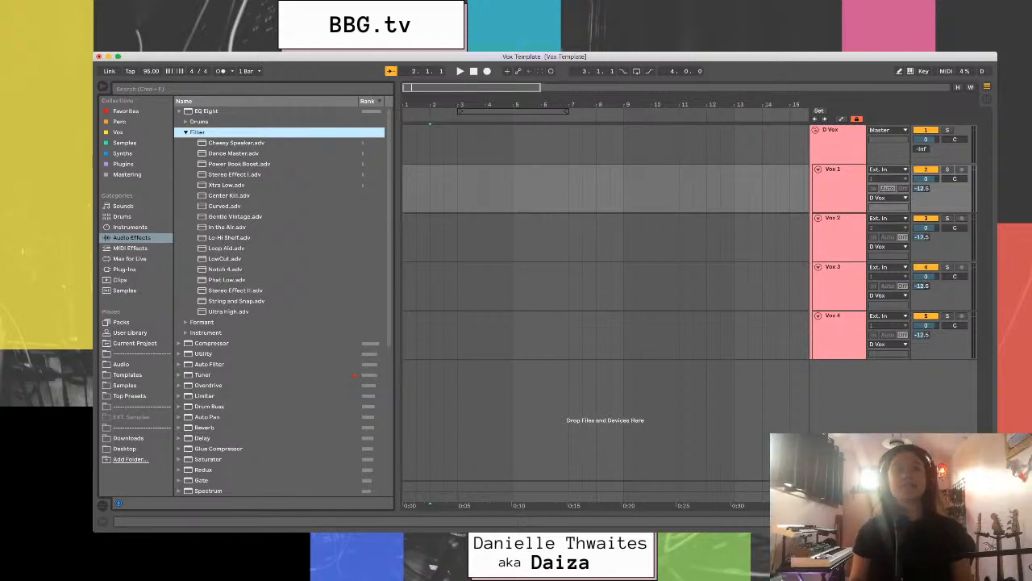
left_click(185, 132)
left_click(179, 111)
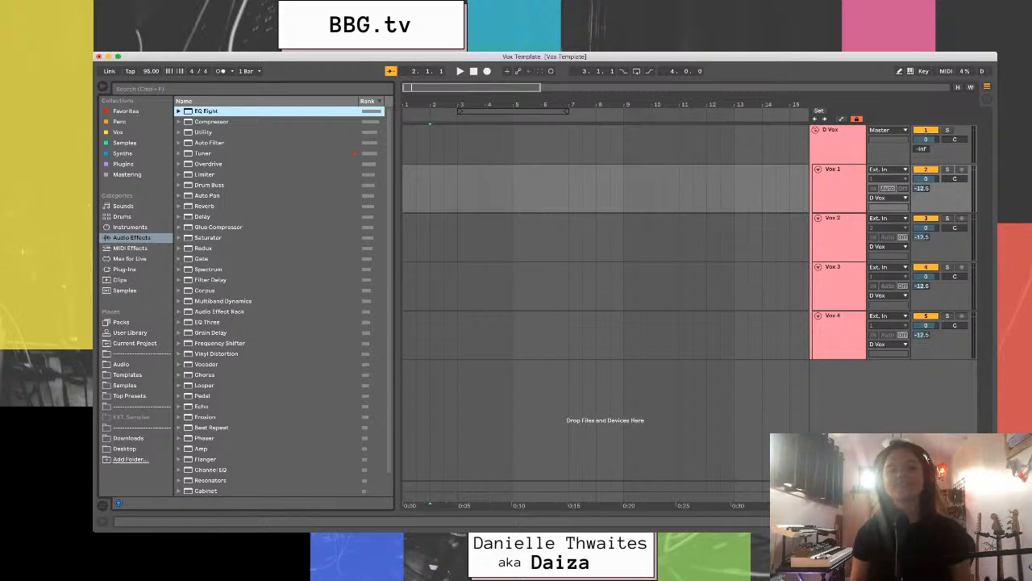
- Add Utility to the D Vox group, with its width at 195% and gain at -7.22 dB, and collapse its preset list
left_click(203, 132)
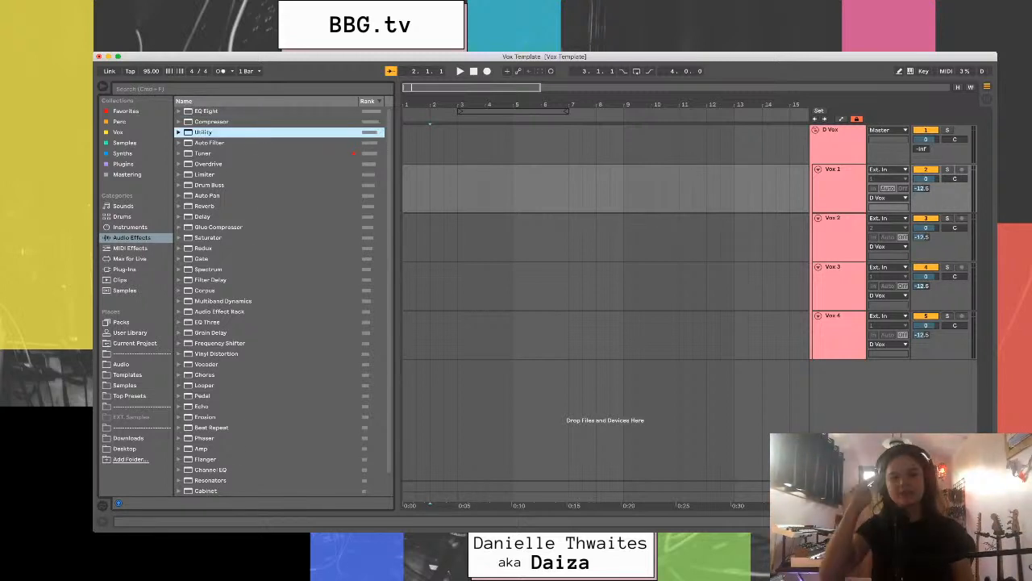
key("Right")
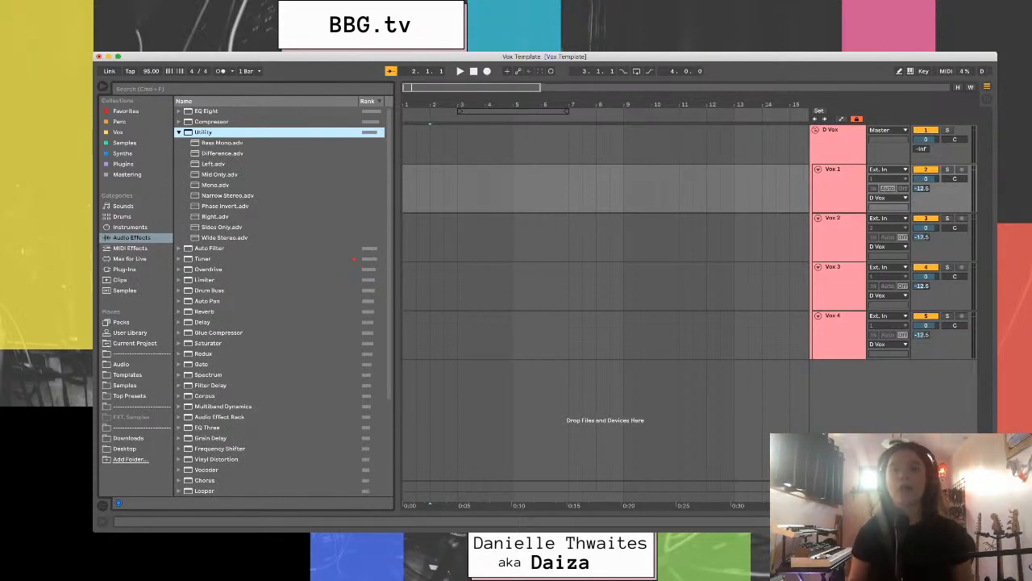
left_click_drag(203, 132, 837, 142)
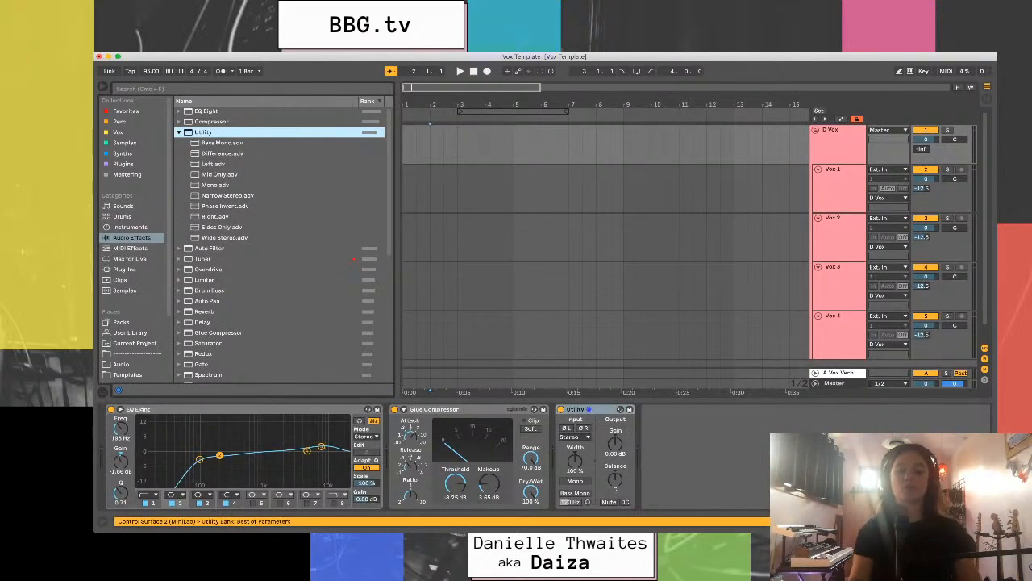
left_click_drag(575, 461, 575, 435)
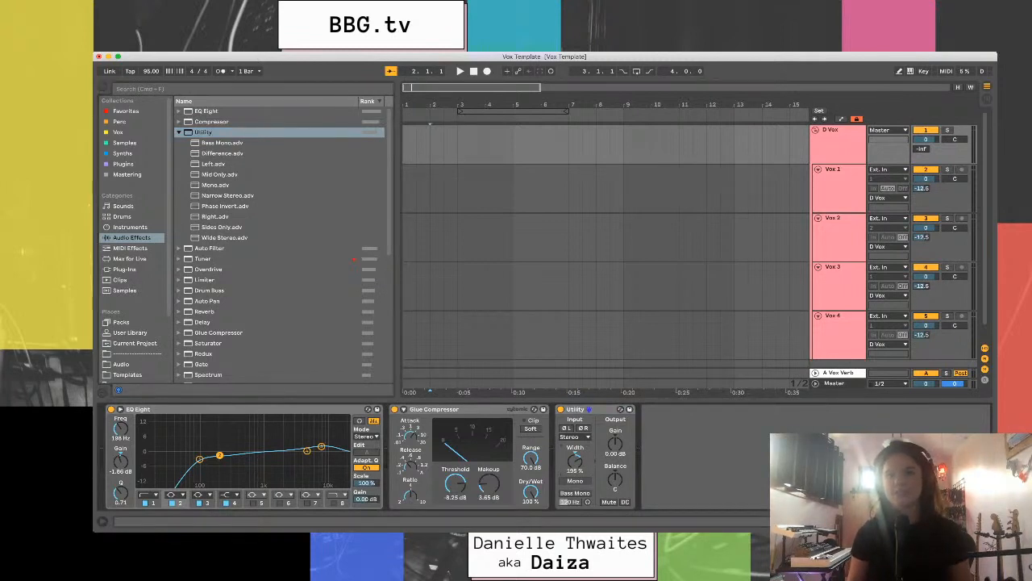
left_click_drag(615, 442, 616, 459)
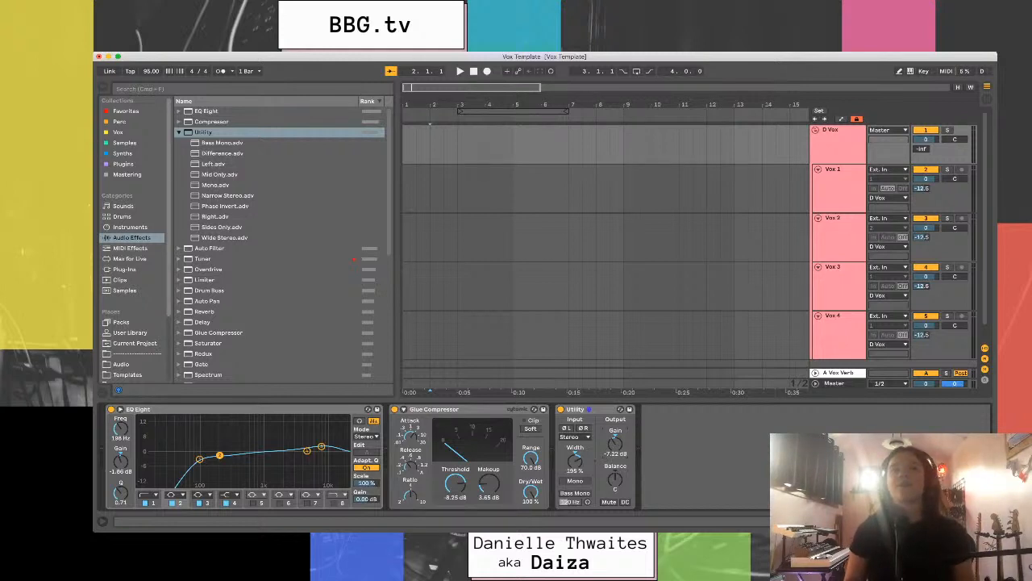
left_click(179, 132)
- Look over Overdrive and Drum Buss, then show the VST3 plug-ins and select FabFilter Pro-DS in the FabFilter folder
left_click(208, 164)
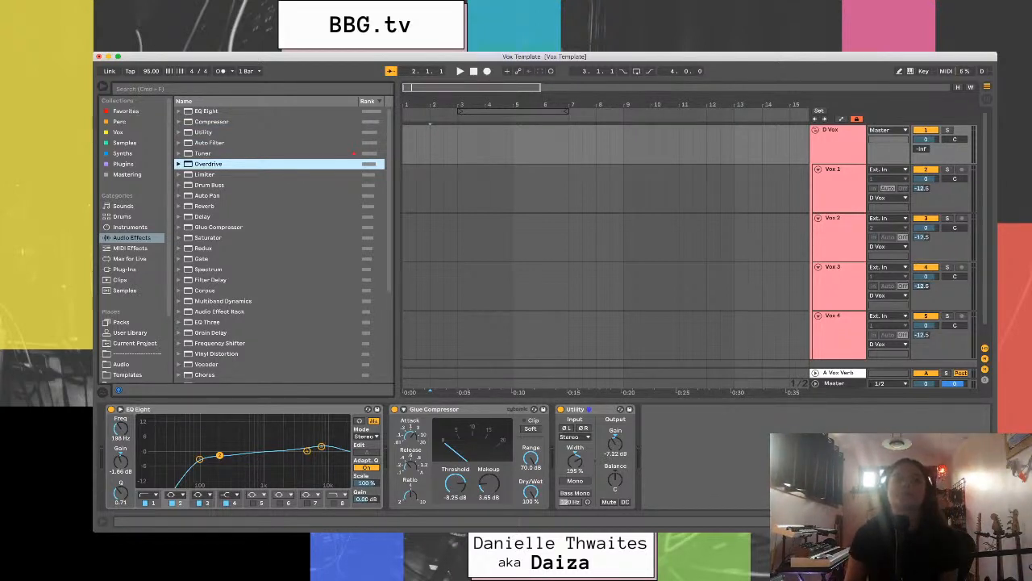
left_click(209, 185)
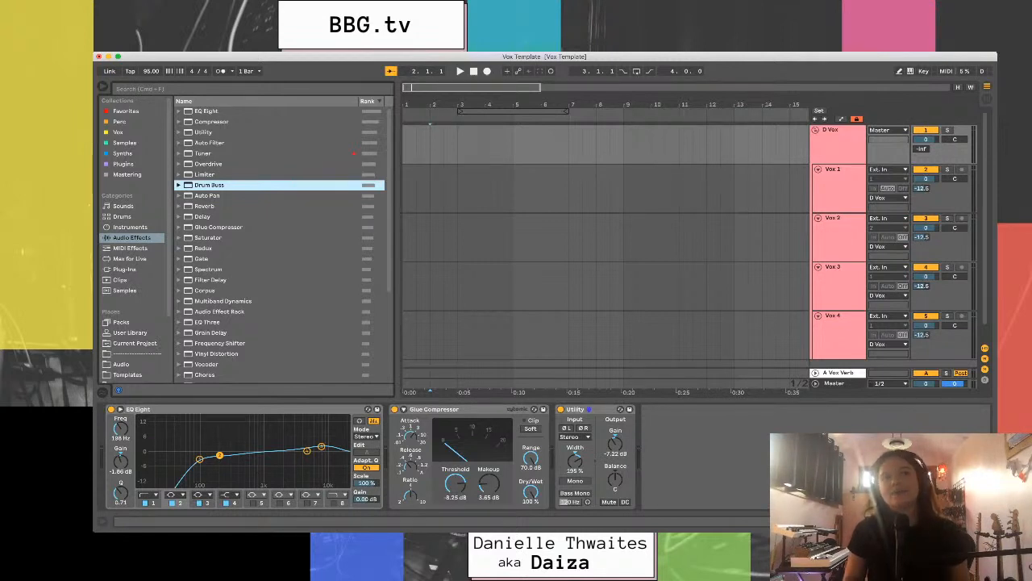
left_click(125, 268)
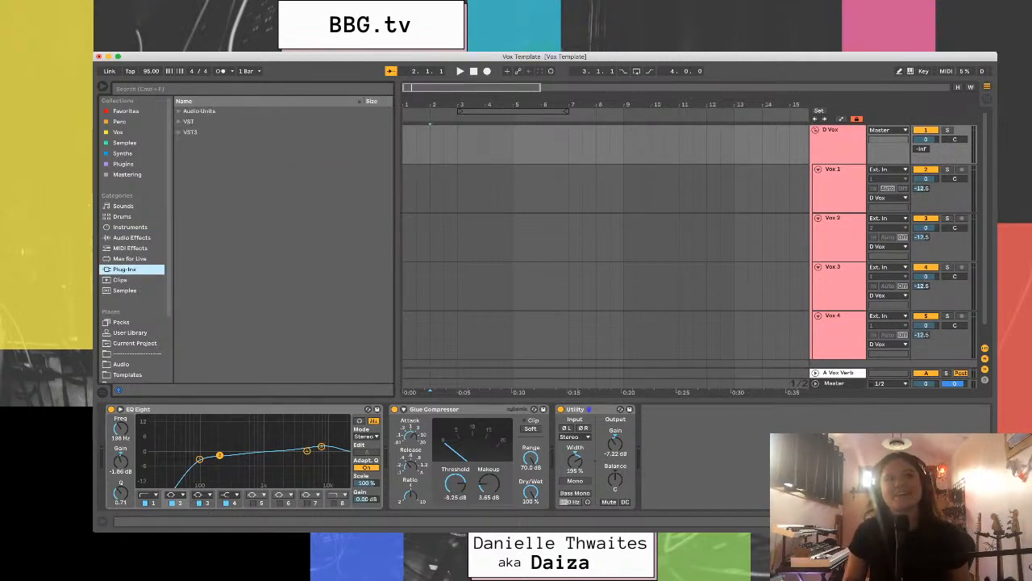
left_click(179, 133)
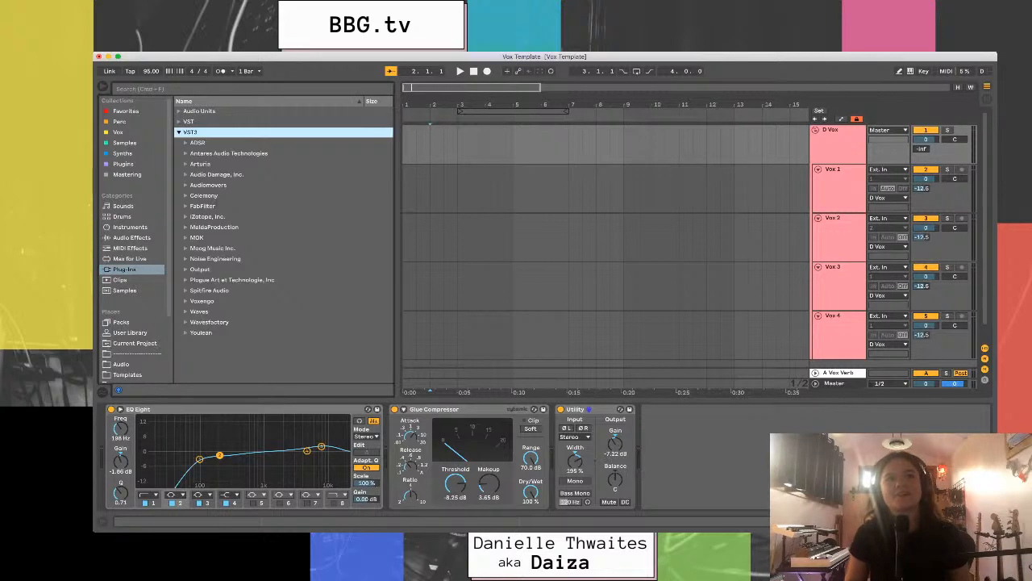
left_click(186, 206)
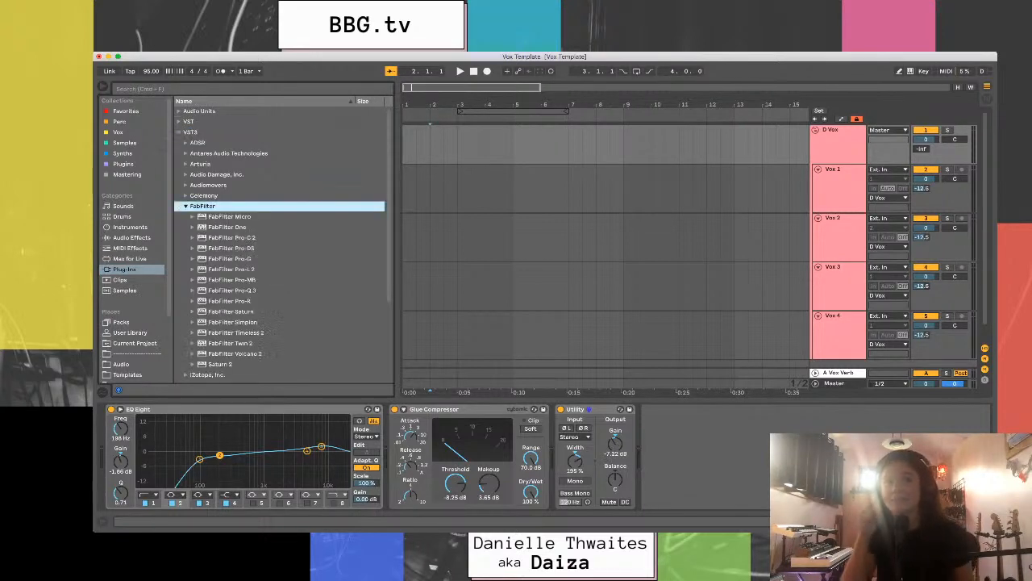
left_click(231, 247)
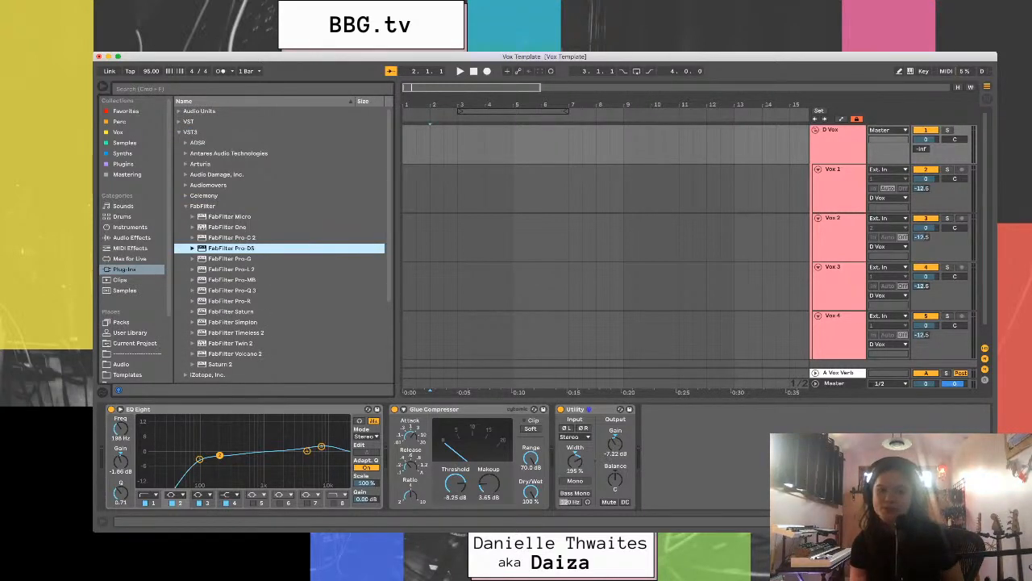